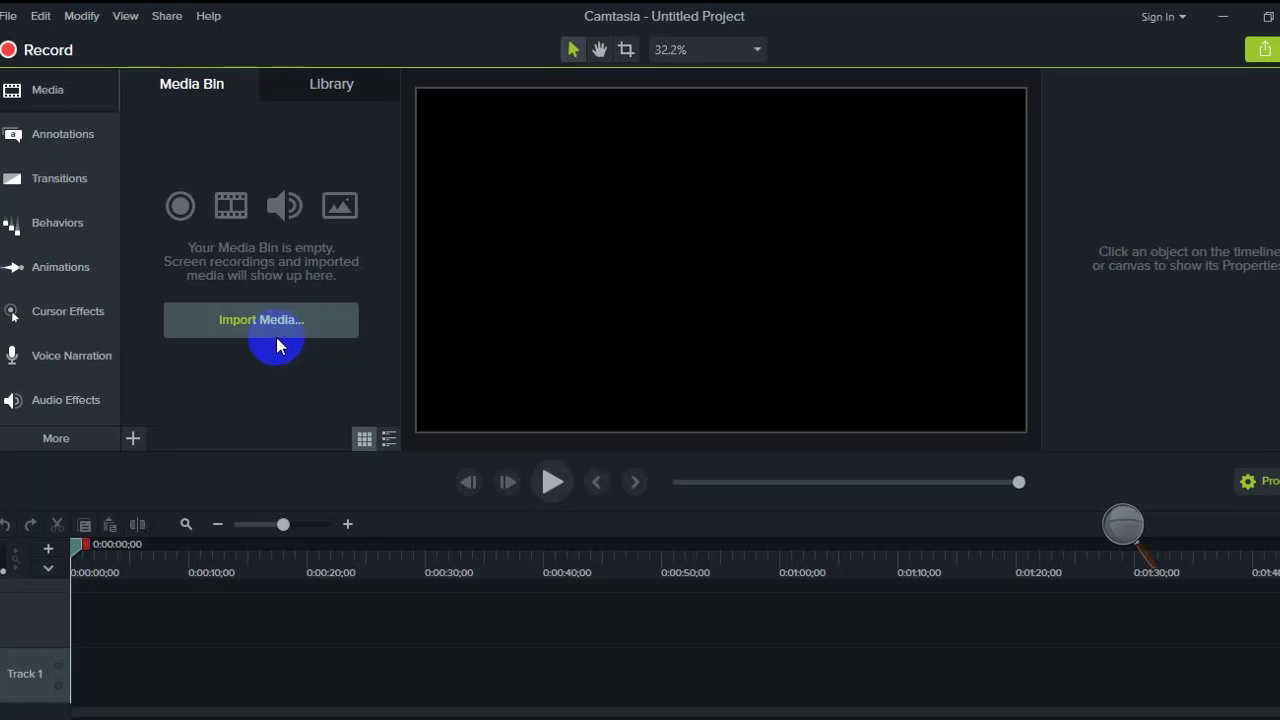
# Step: Import the video "Impersonating James' Voice - YouTube.MP4" from the Desktop and place it at the start of Track 1
pyautogui.click(275, 327)
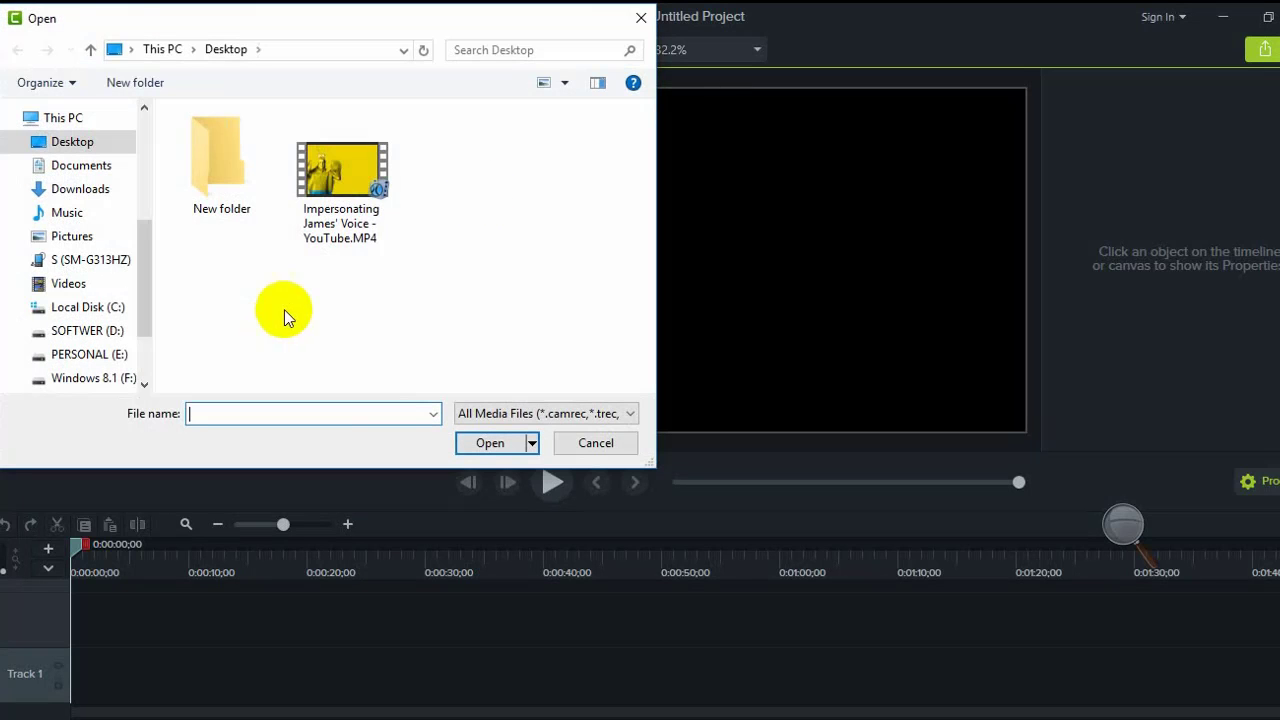
pyautogui.doubleClick(339, 218)
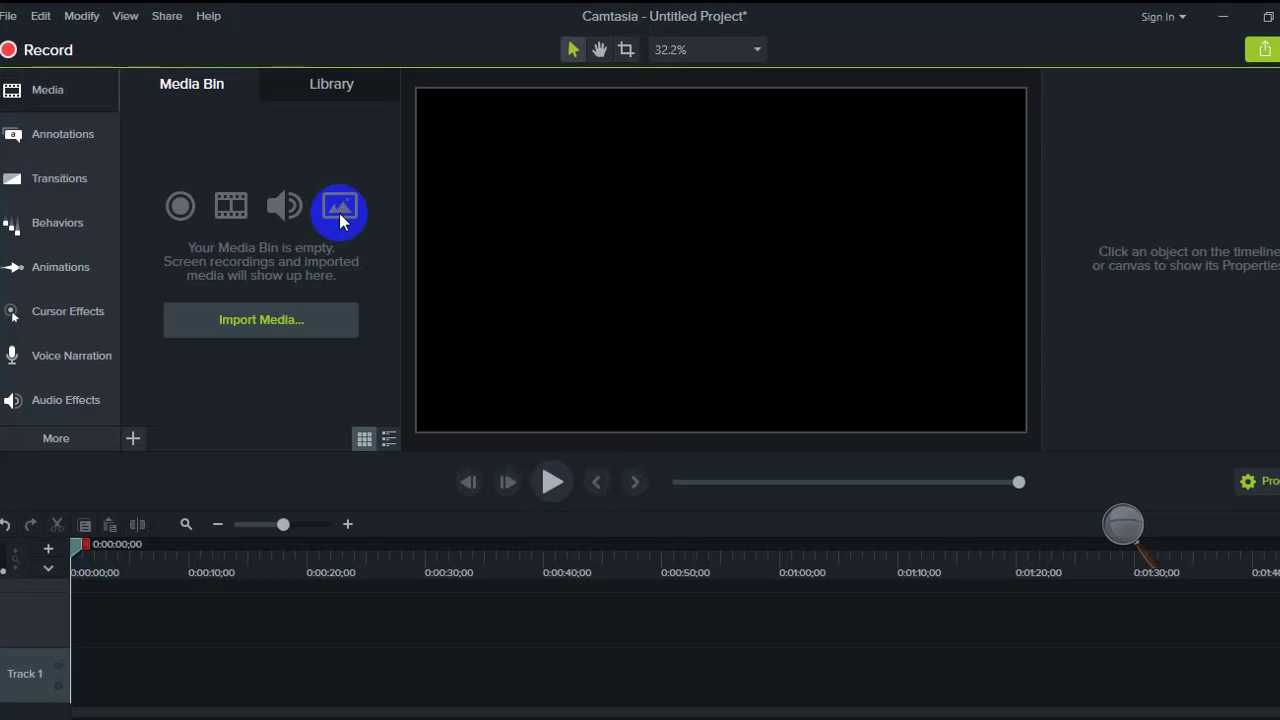
pyautogui.moveTo(200, 177); pyautogui.dragTo(200, 569)
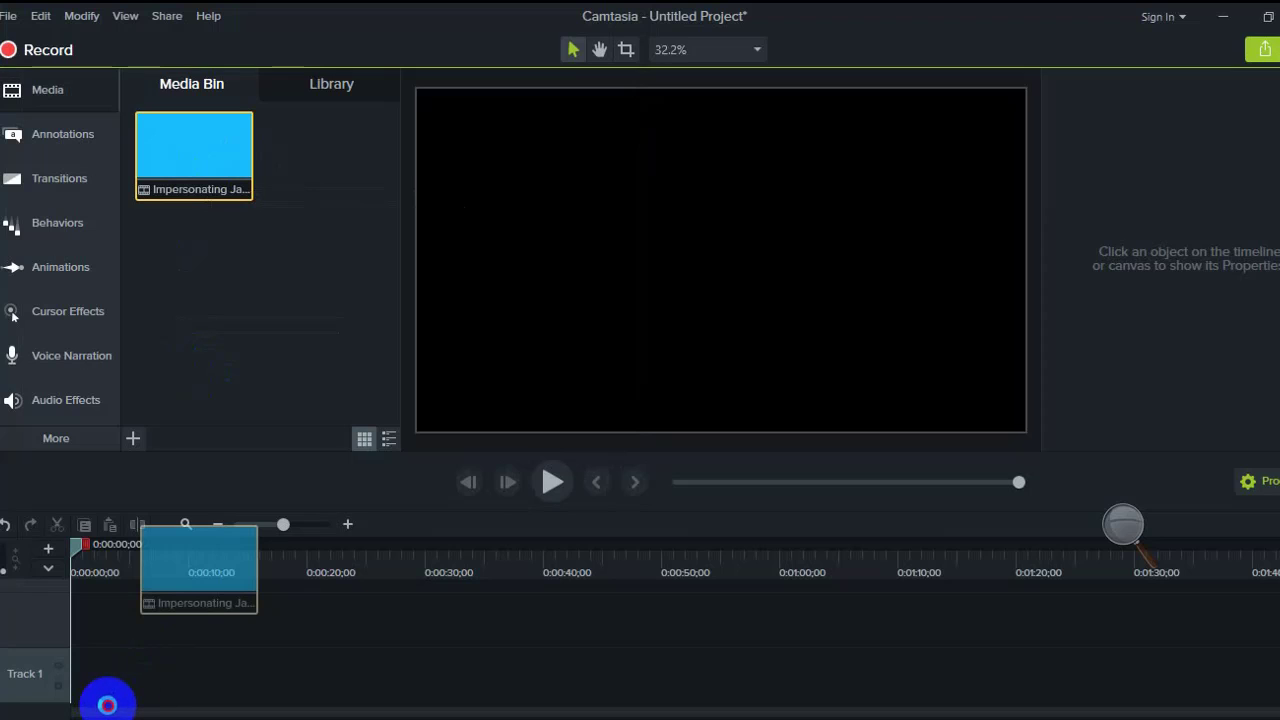
pyautogui.moveTo(105, 706); pyautogui.dragTo(70, 674)
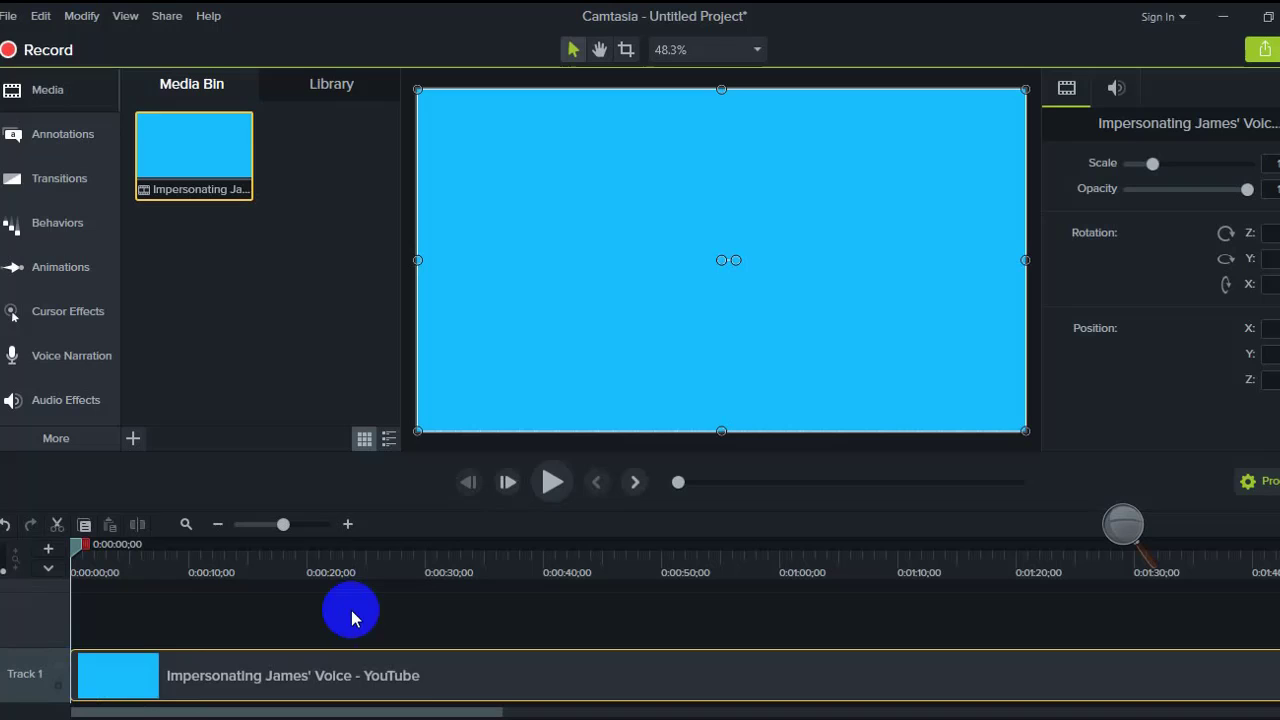
# Step: Play the opening seconds of the clip twice from the start to review the Studio C intro
pyautogui.click(553, 493)
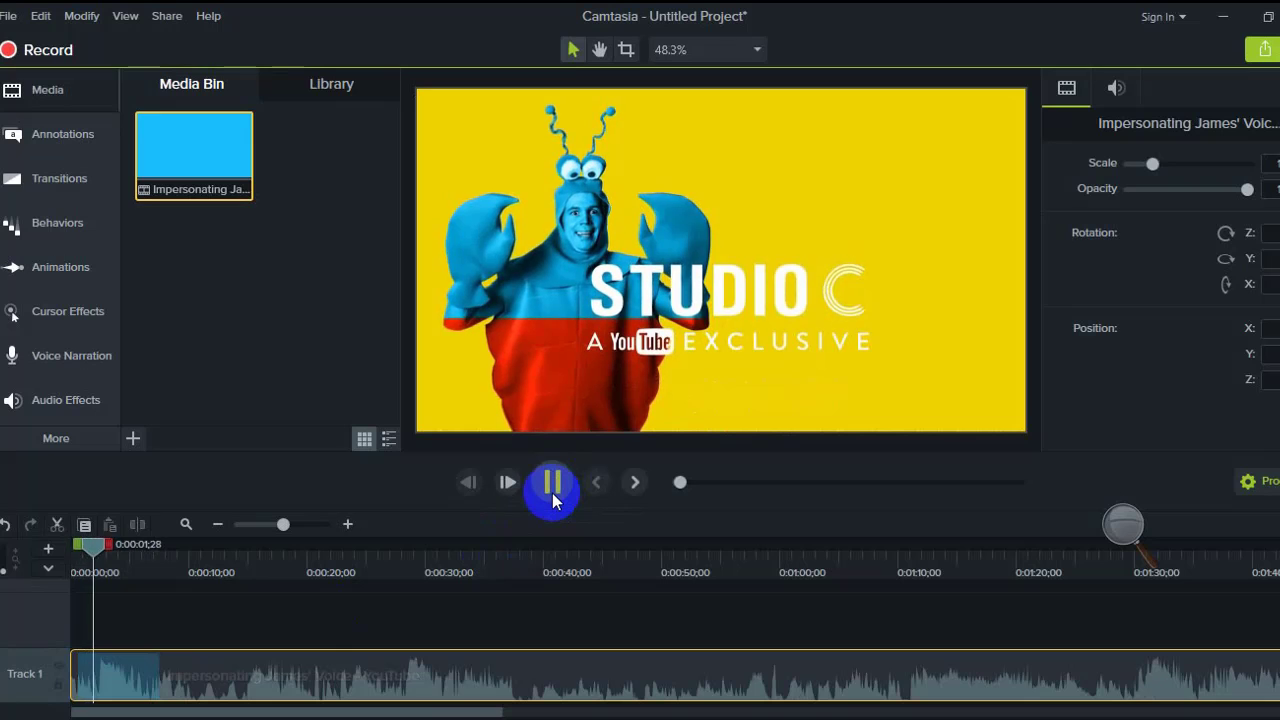
pyautogui.click(552, 487)
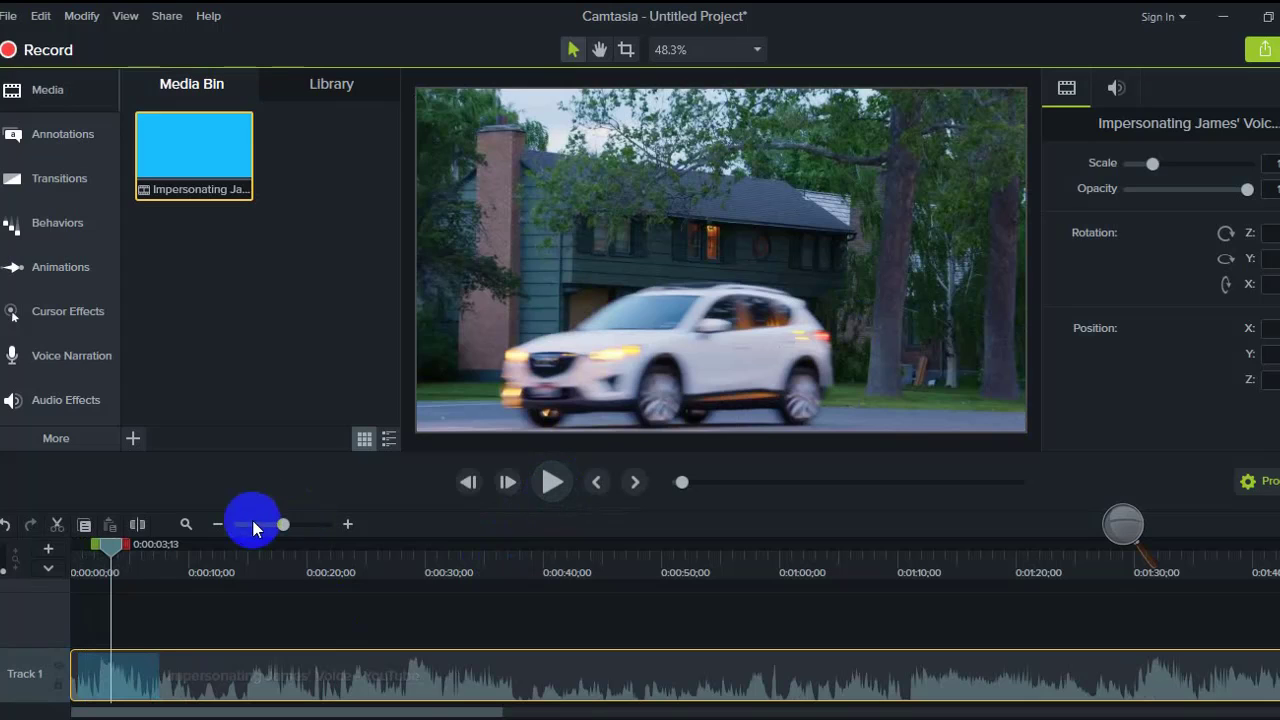
pyautogui.moveTo(110, 545); pyautogui.dragTo(75, 558)
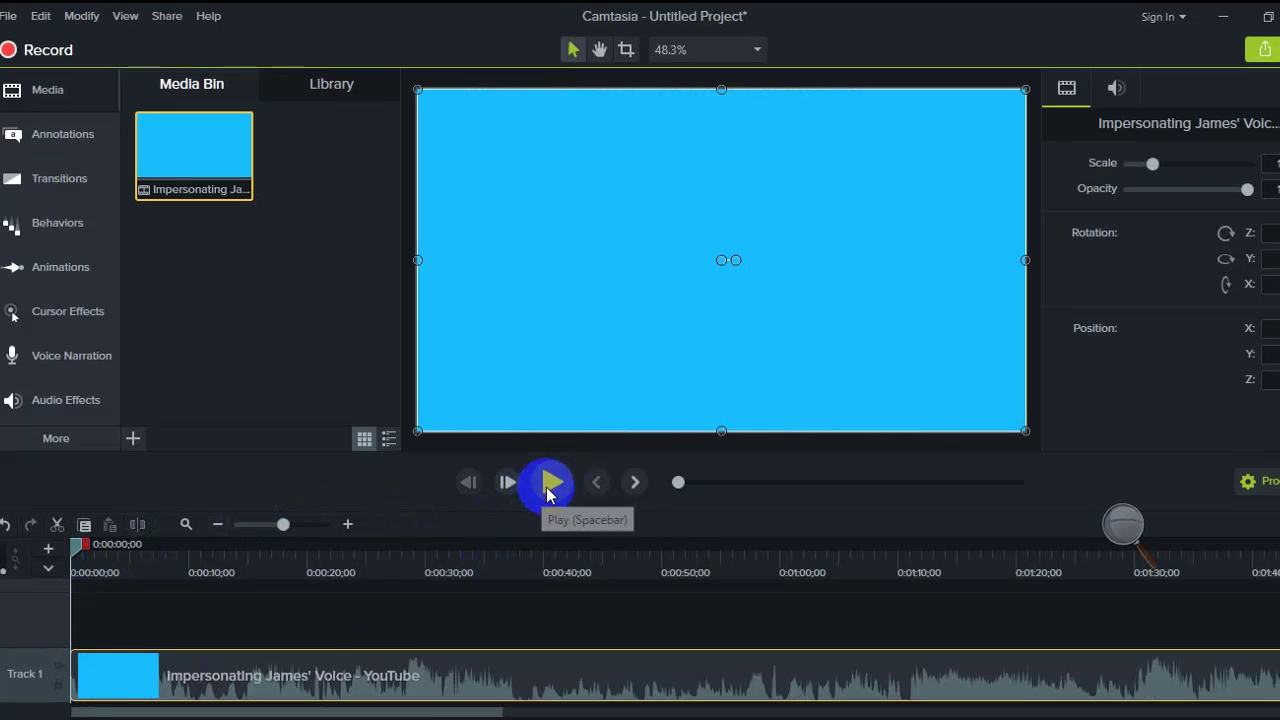
pyautogui.click(549, 484)
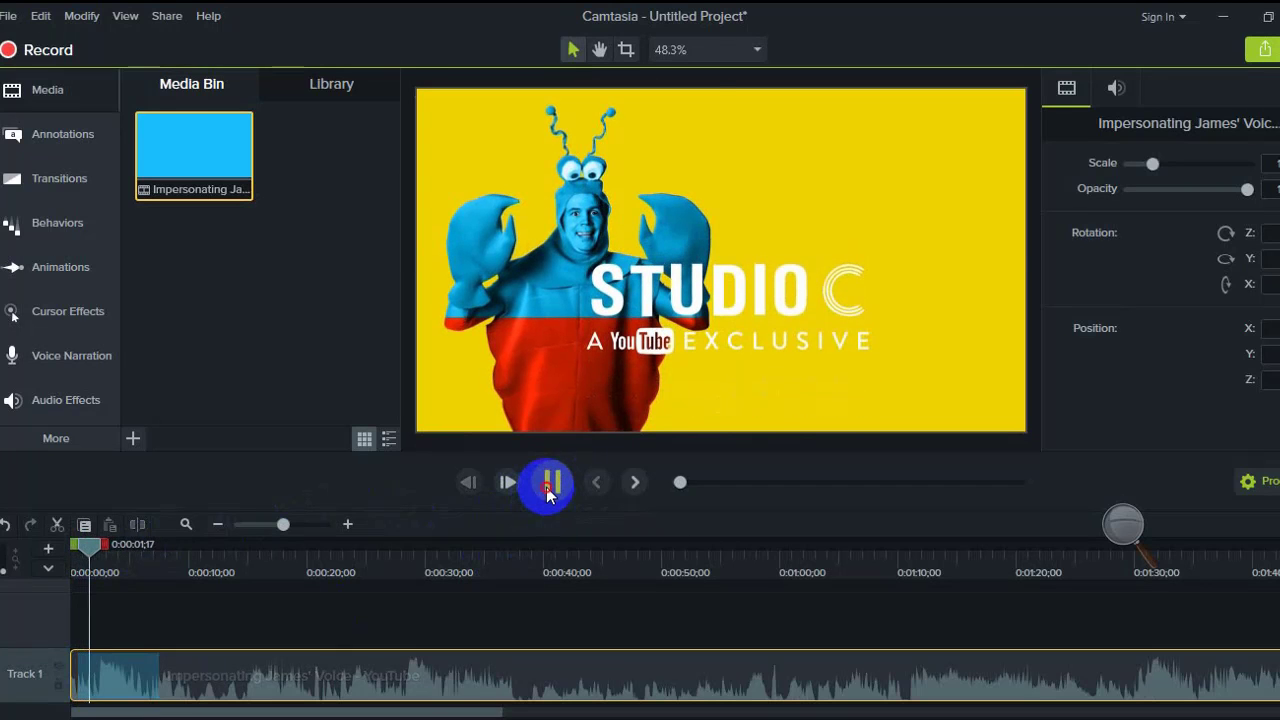
pyautogui.click(549, 487)
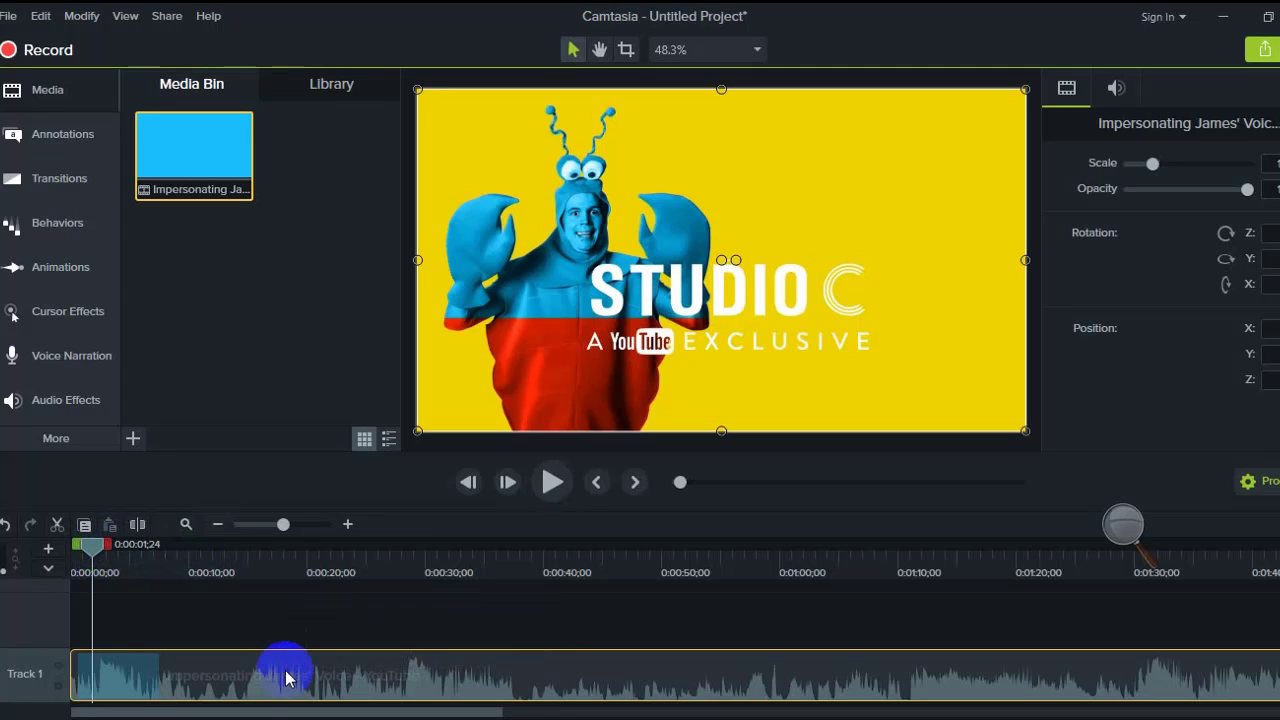
# Step: Split the Track 1 clip at 0:00:02;14, where the Studio C intro ends
pyautogui.moveTo(93, 545); pyautogui.dragTo(104, 547)
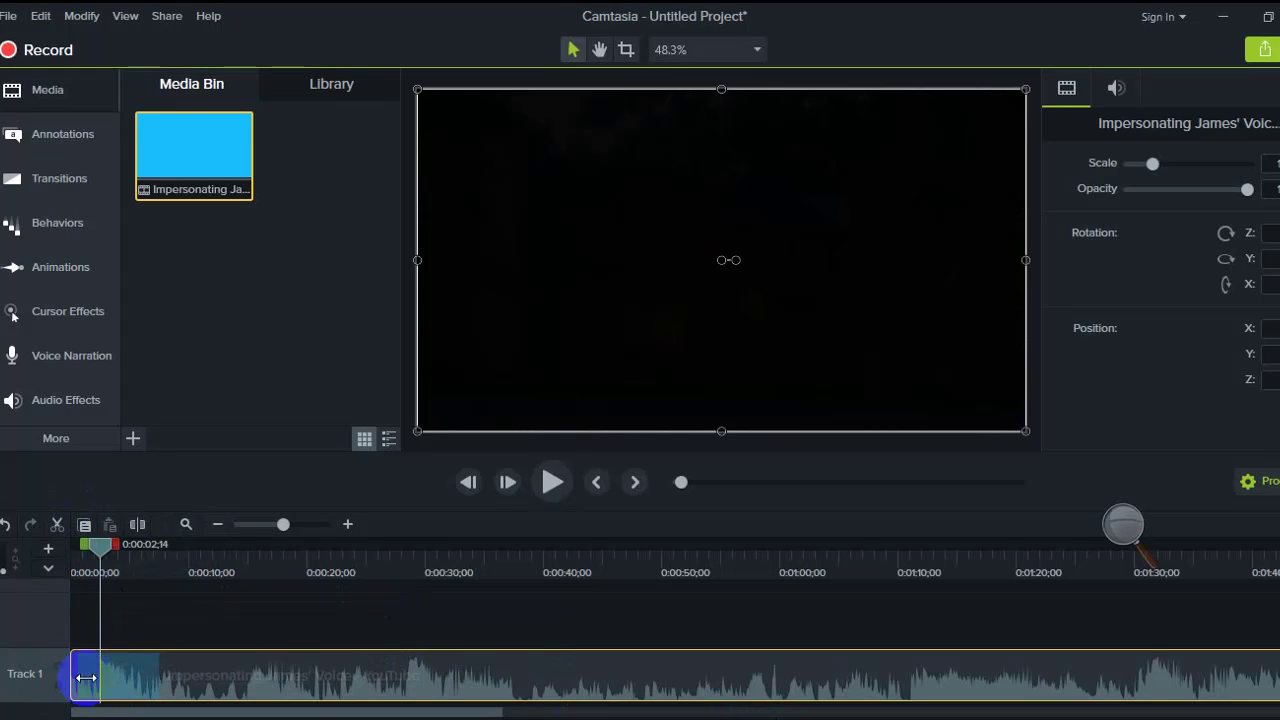
pyautogui.click(116, 688)
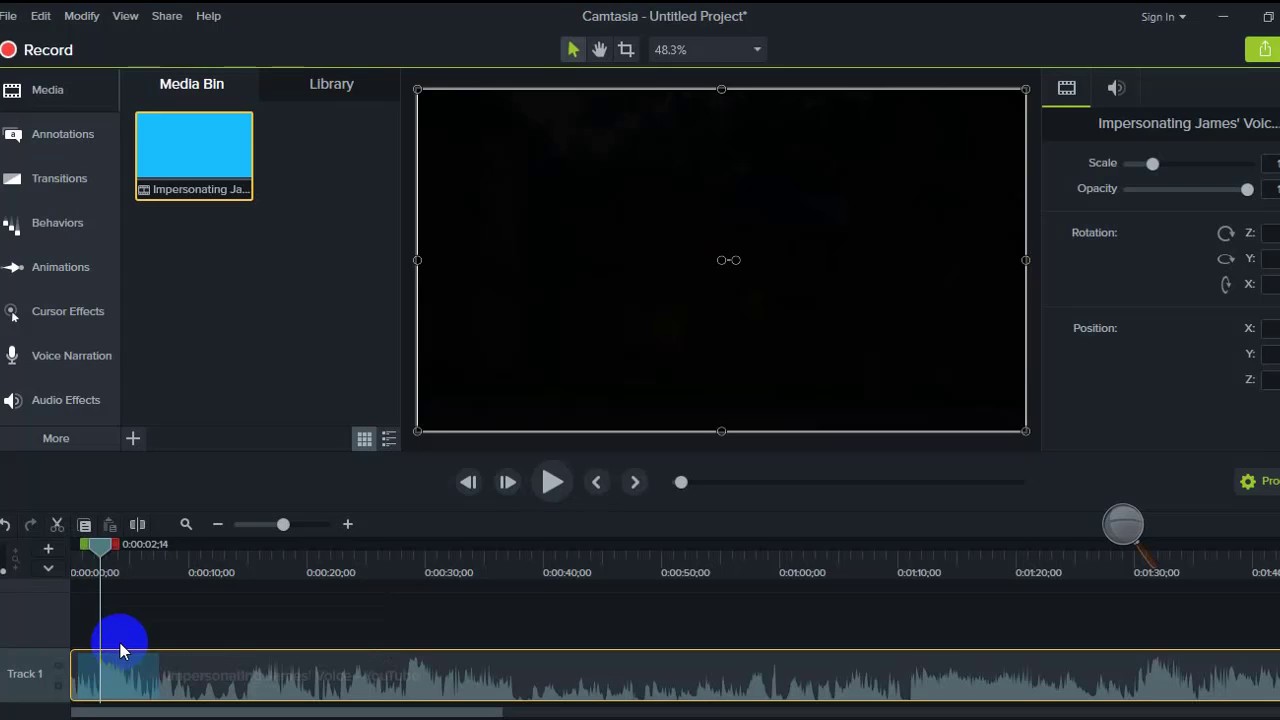
pyautogui.click(120, 643)
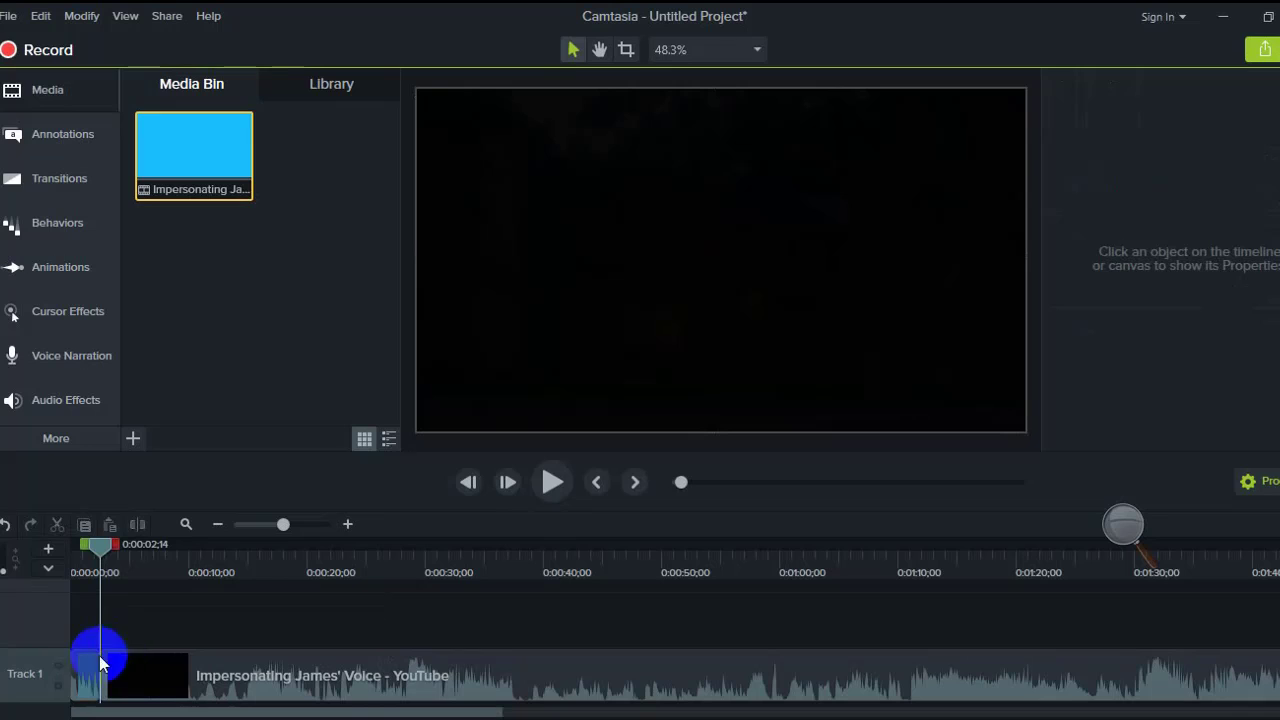
# Step: Delete the short intro segment and move the remaining clip to the start of Track 1
pyautogui.moveTo(86, 668)
pyautogui.mouseDown()
pyautogui.moveTo(122, 674)
pyautogui.moveTo(97, 669)
pyautogui.mouseUp()
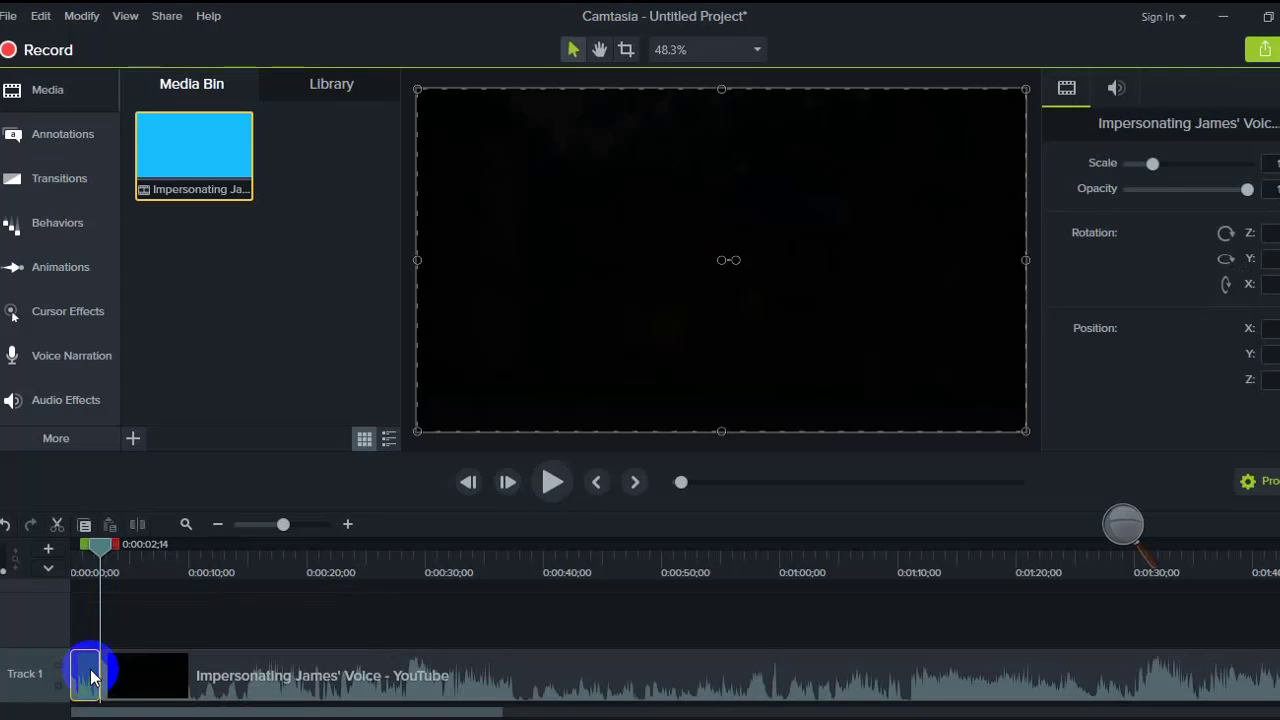
pyautogui.rightClick(88, 674)
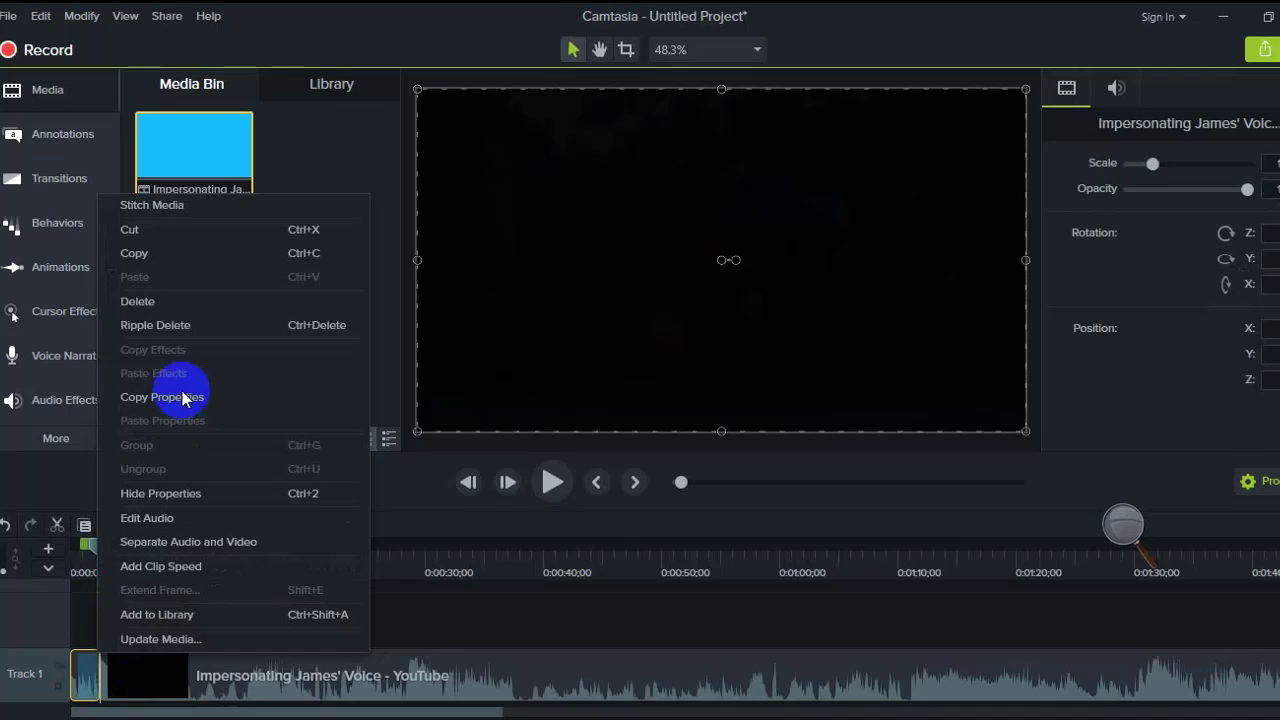
pyautogui.click(172, 302)
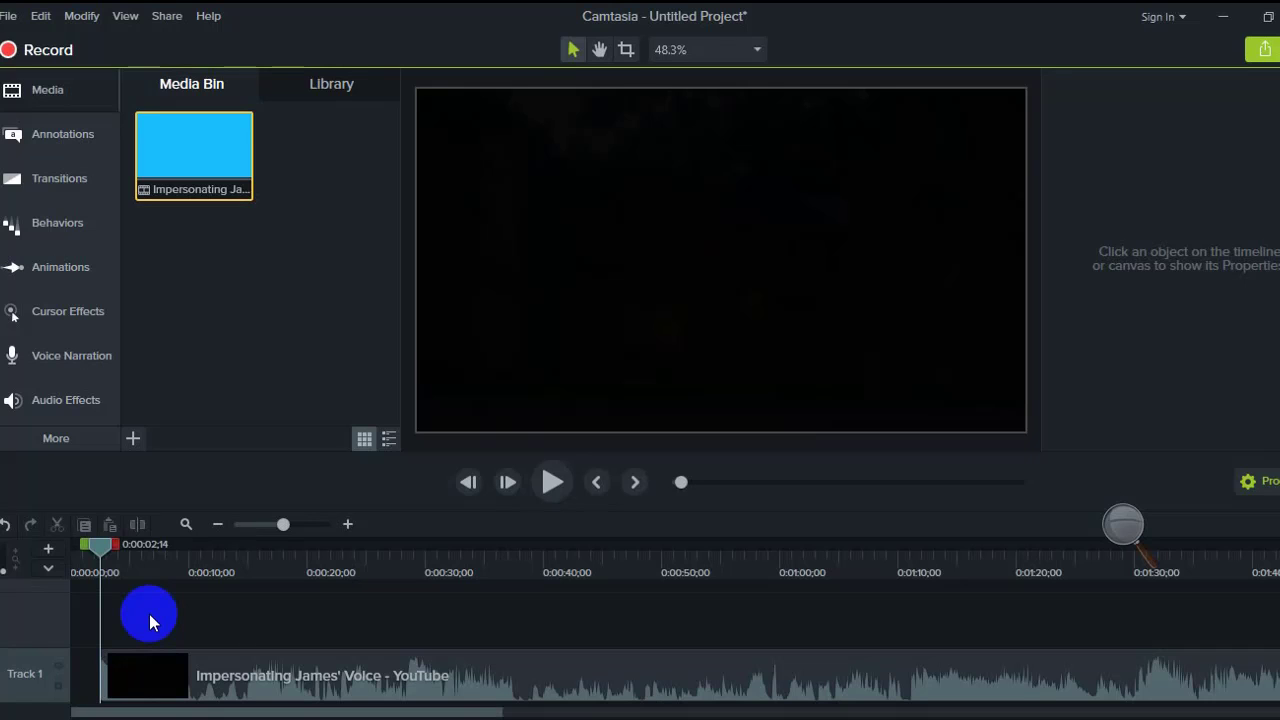
pyautogui.click(201, 688)
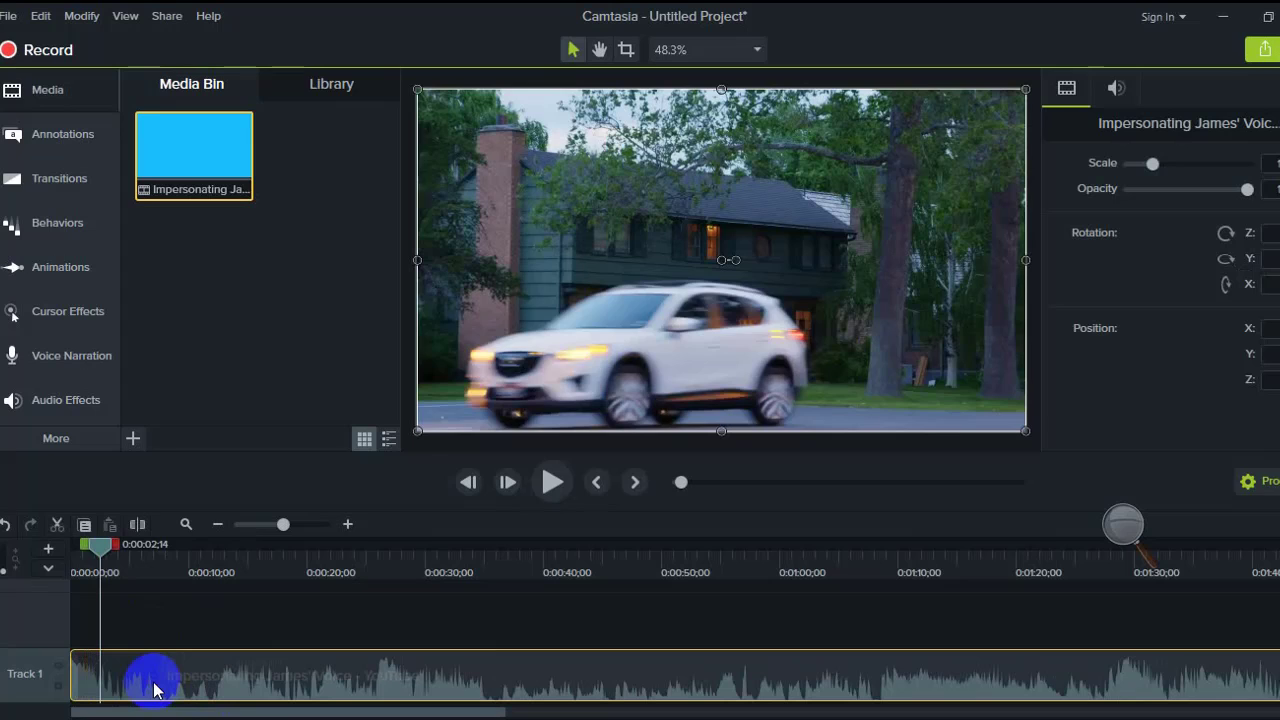
# Step: Play the trimmed clip from the beginning and check the frame at 0:00:37;15
pyautogui.moveTo(98, 545); pyautogui.dragTo(67, 548)
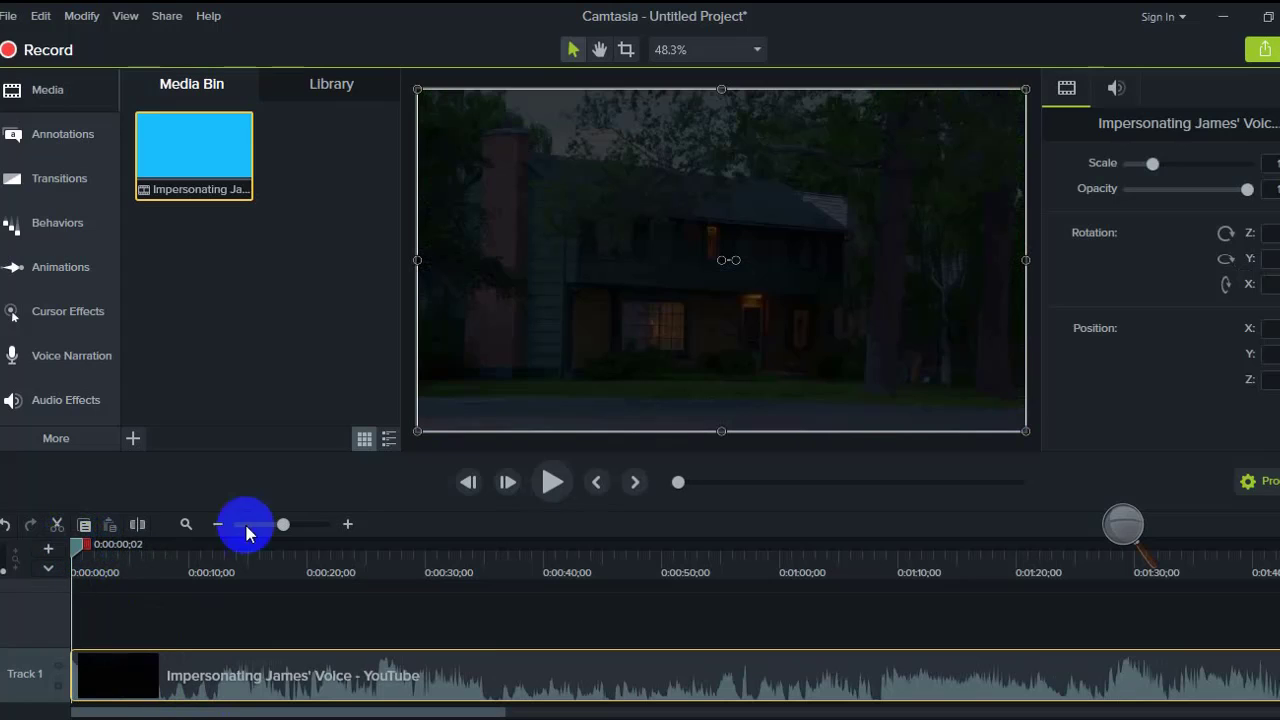
pyautogui.click(552, 484)
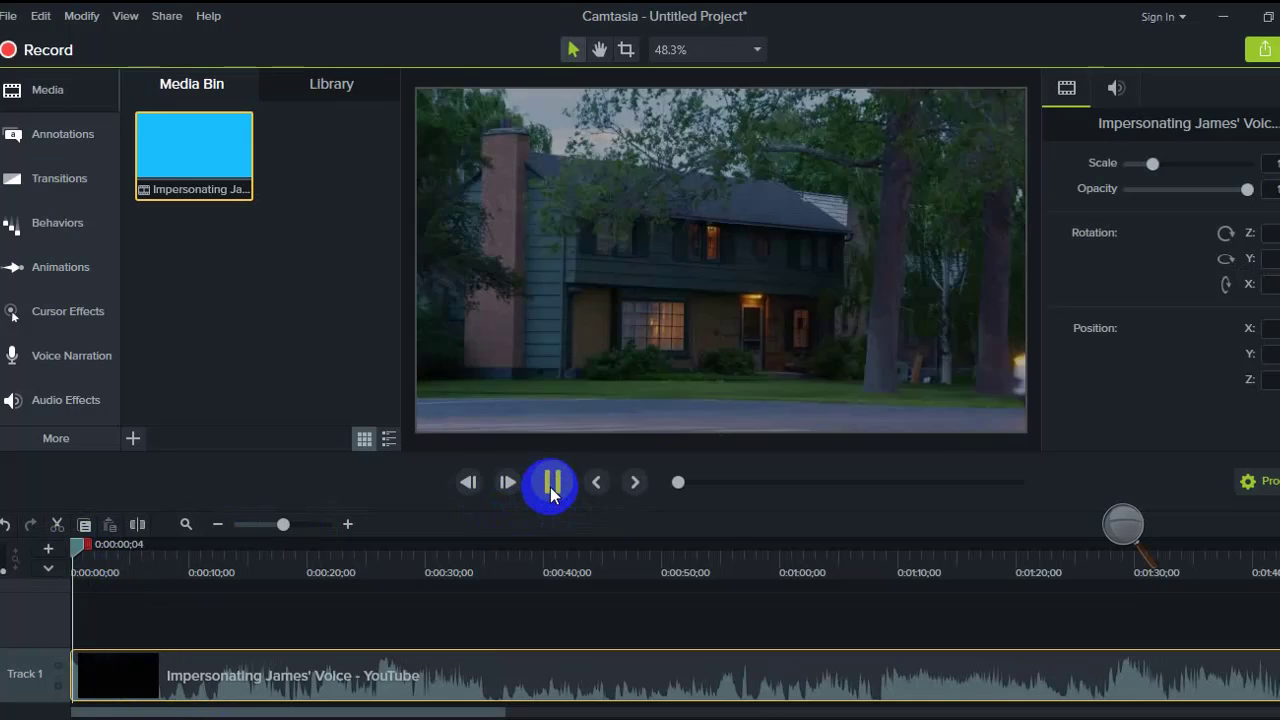
pyautogui.click(551, 490)
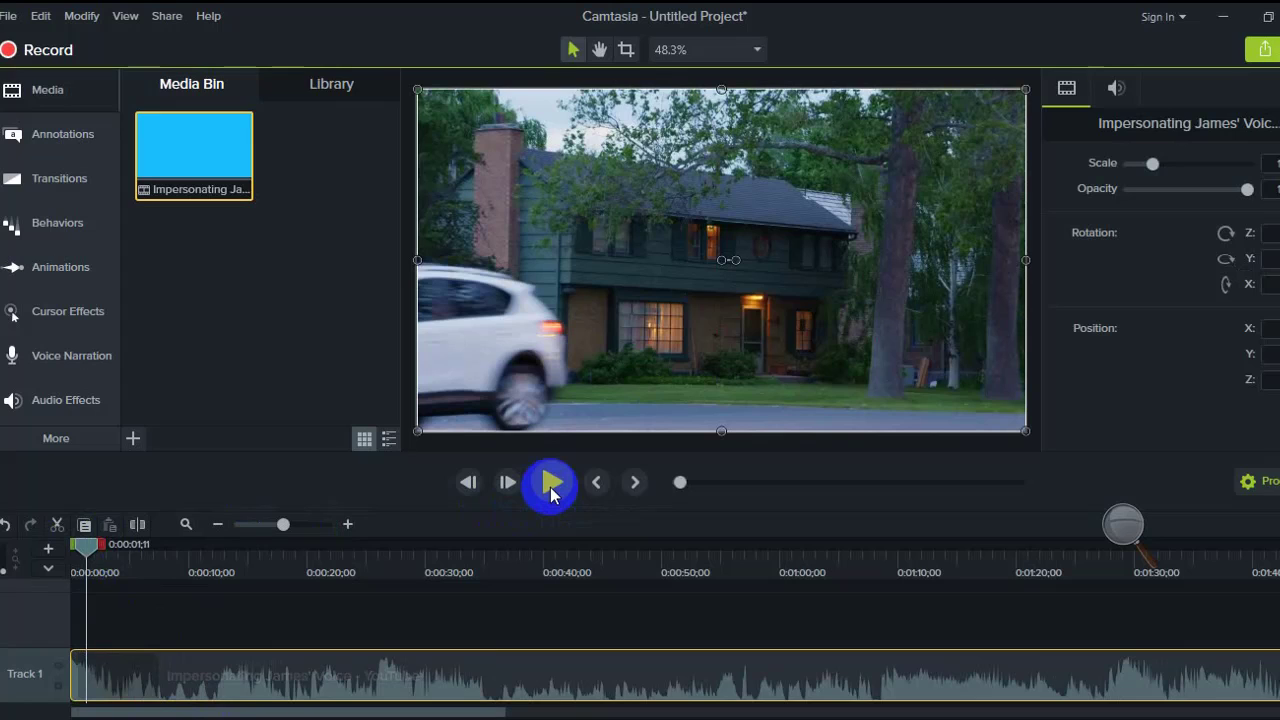
pyautogui.click(551, 490)
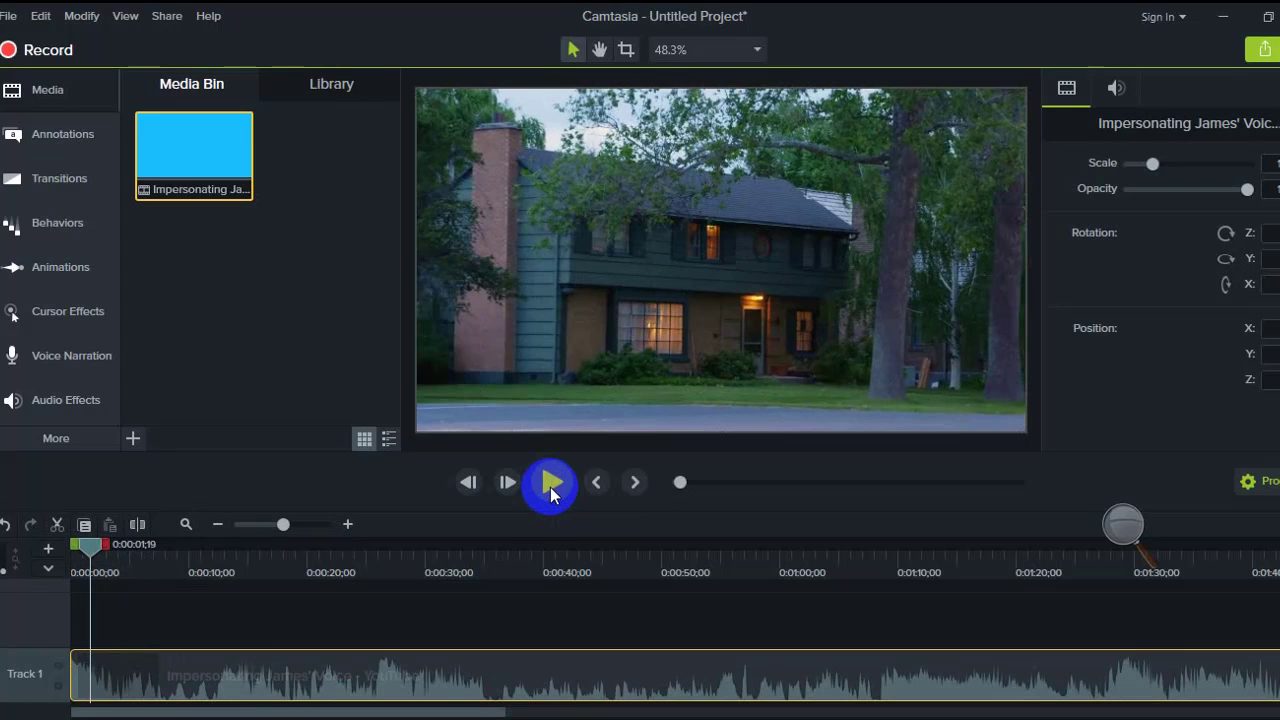
pyautogui.click(514, 570)
pyautogui.click(551, 482)
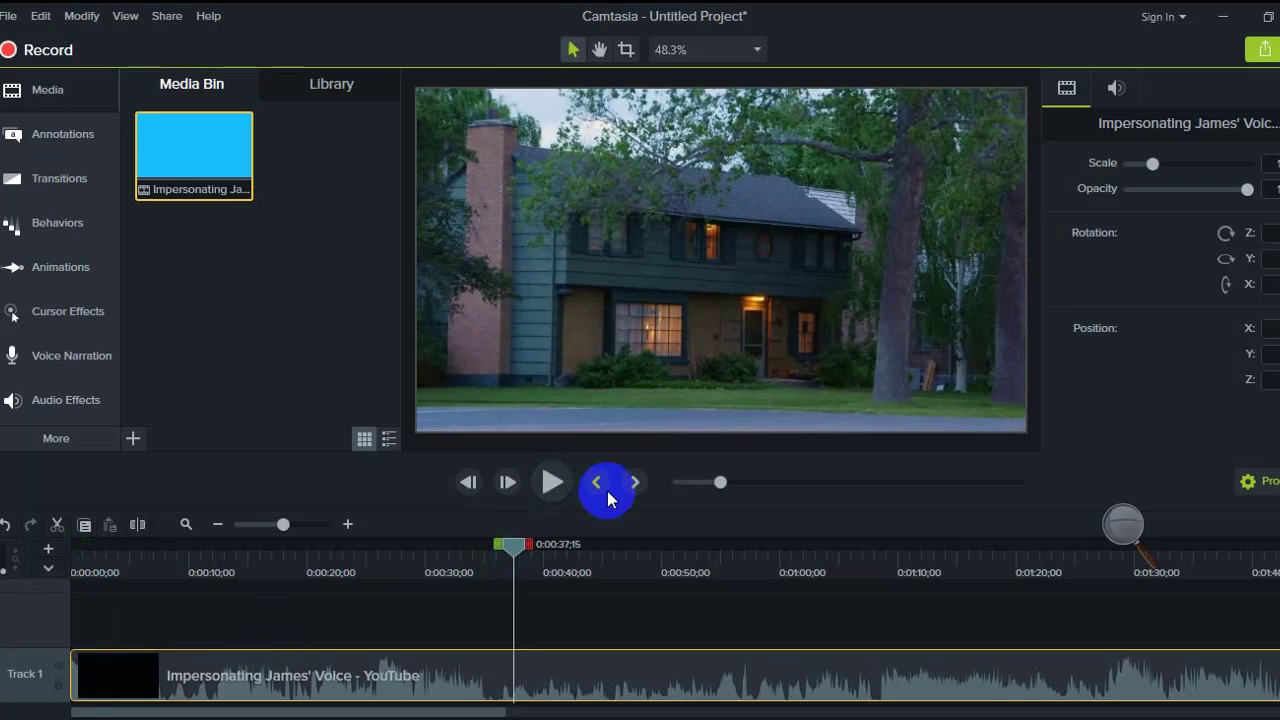
# Step: Split the clip at 0:00:02;06 and shift the longer part along Track 1, leaving a gap of about five seconds
pyautogui.moveTo(514, 557); pyautogui.dragTo(98, 560)
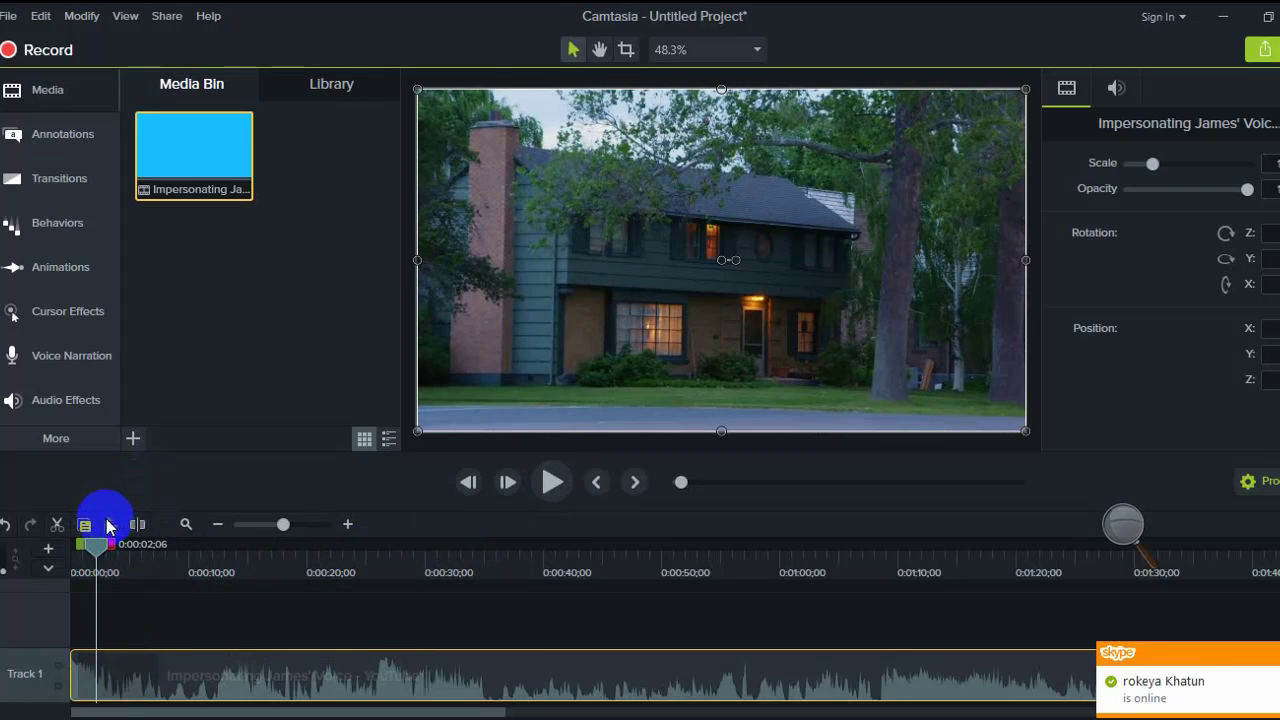
pyautogui.click(137, 529)
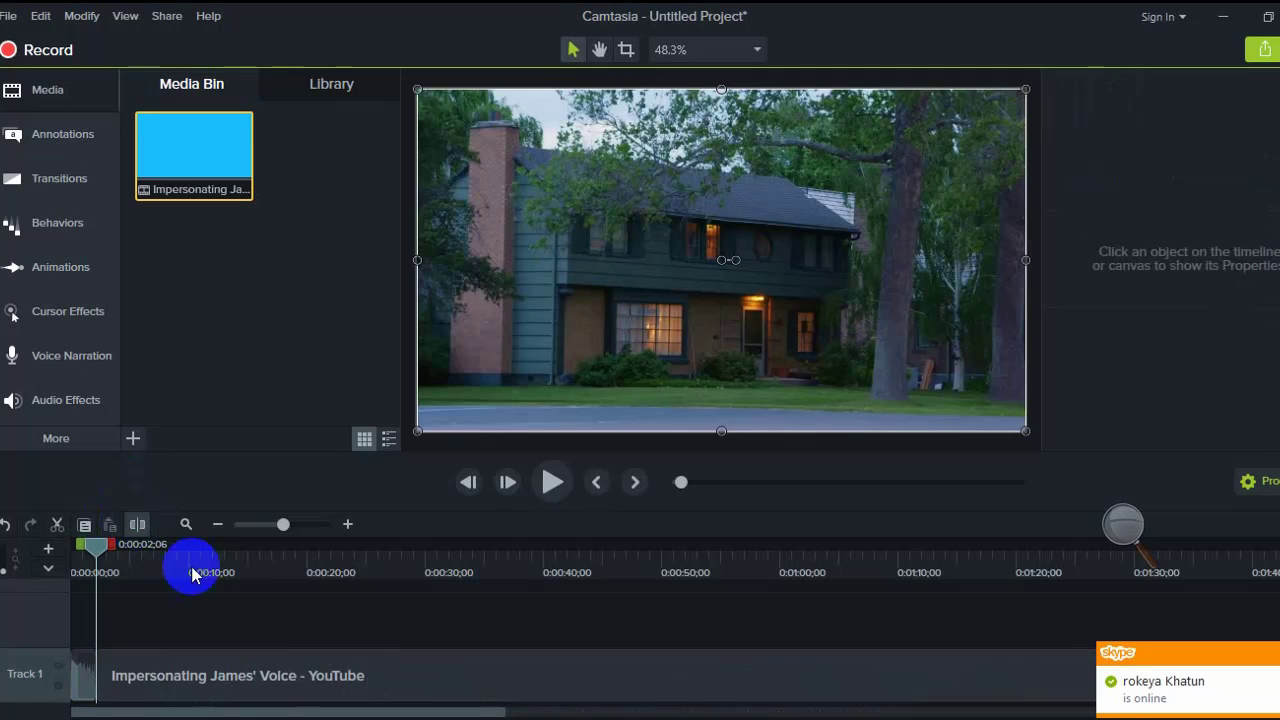
pyautogui.click(320, 680)
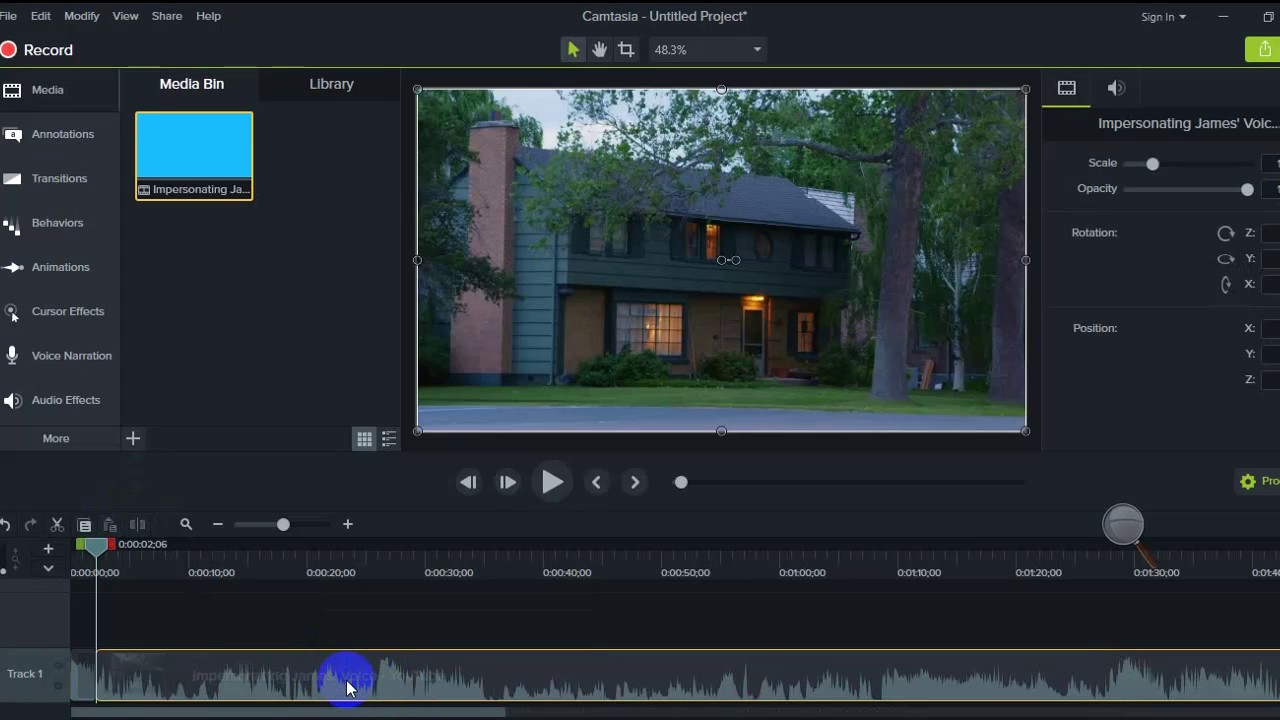
pyautogui.moveTo(345, 682); pyautogui.dragTo(405, 685)
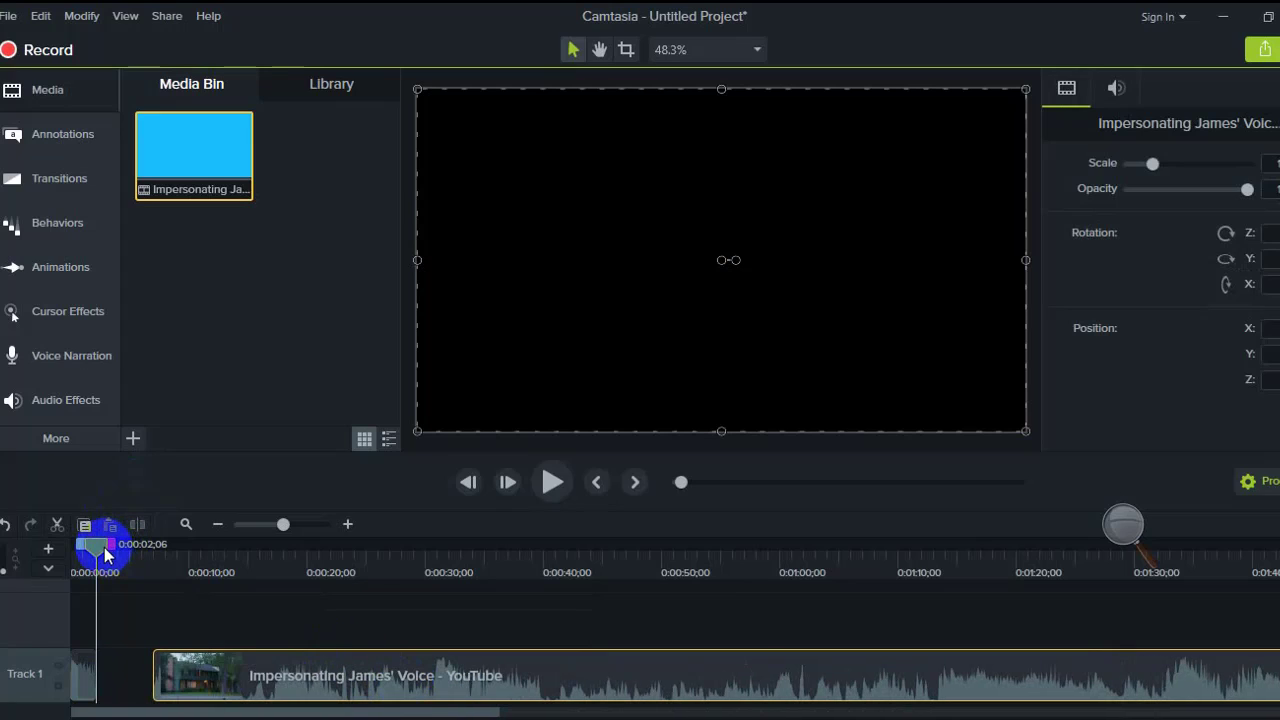
# Step: Play the timeline from the start to review the short first segment and the gap following it
pyautogui.moveTo(104, 547)
pyautogui.mouseDown()
pyautogui.moveTo(82, 545)
pyautogui.moveTo(84, 557)
pyautogui.mouseUp()
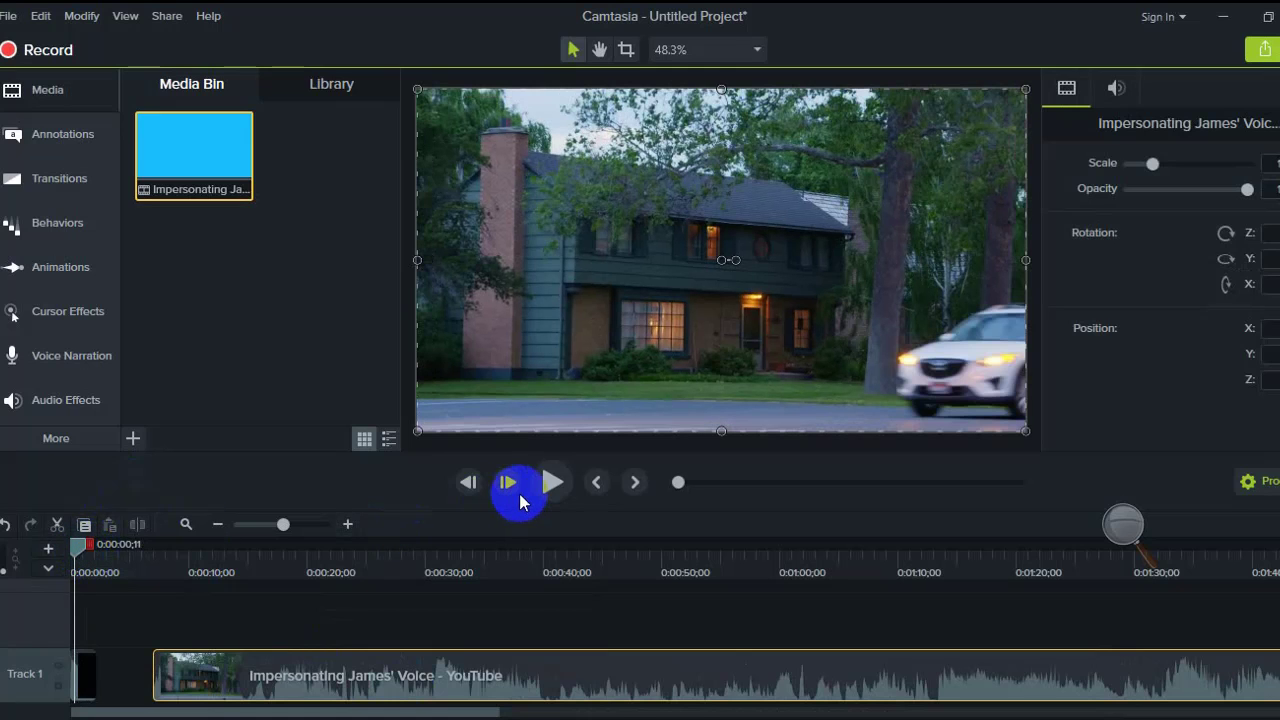
pyautogui.click(541, 490)
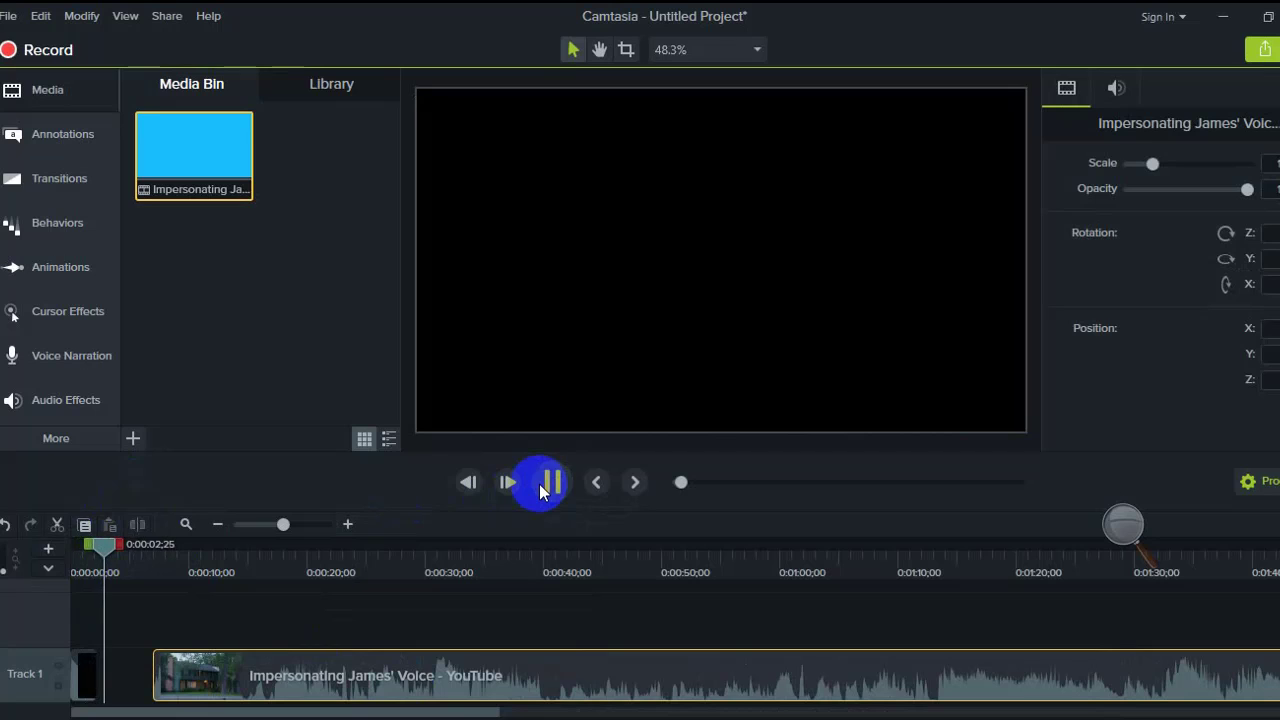
pyautogui.click(545, 484)
pyautogui.click(110, 547)
pyautogui.moveTo(110, 547); pyautogui.dragTo(76, 544)
pyautogui.click(552, 482)
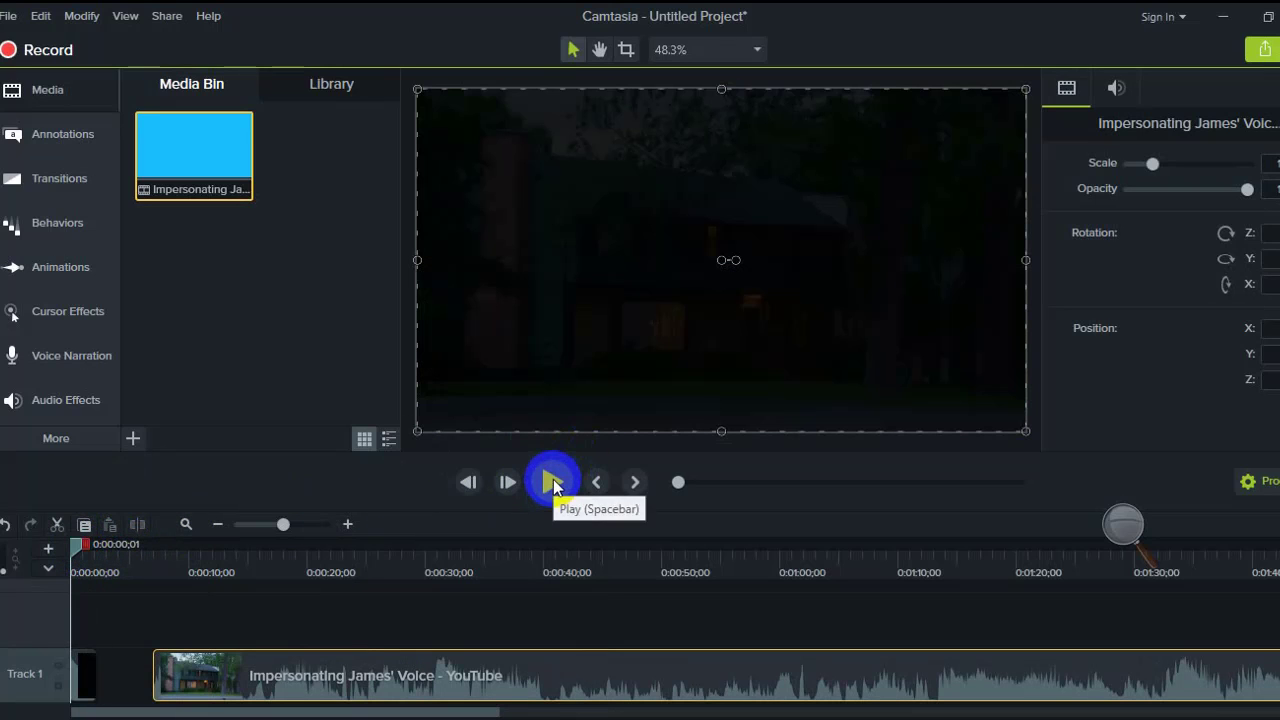
pyautogui.click(553, 484)
pyautogui.click(553, 484)
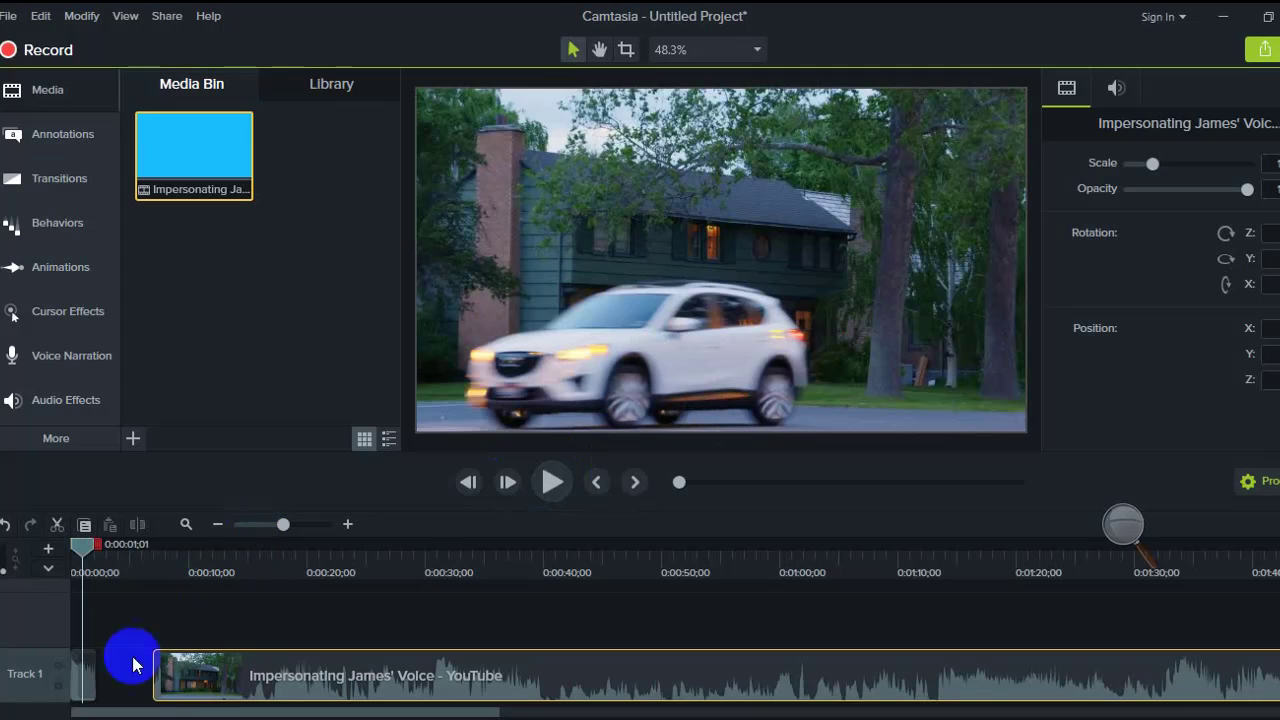
# Step: Move the short first segment to about two seconds on Track 1 and return the playhead to the timeline's beginning
pyautogui.click(100, 680)
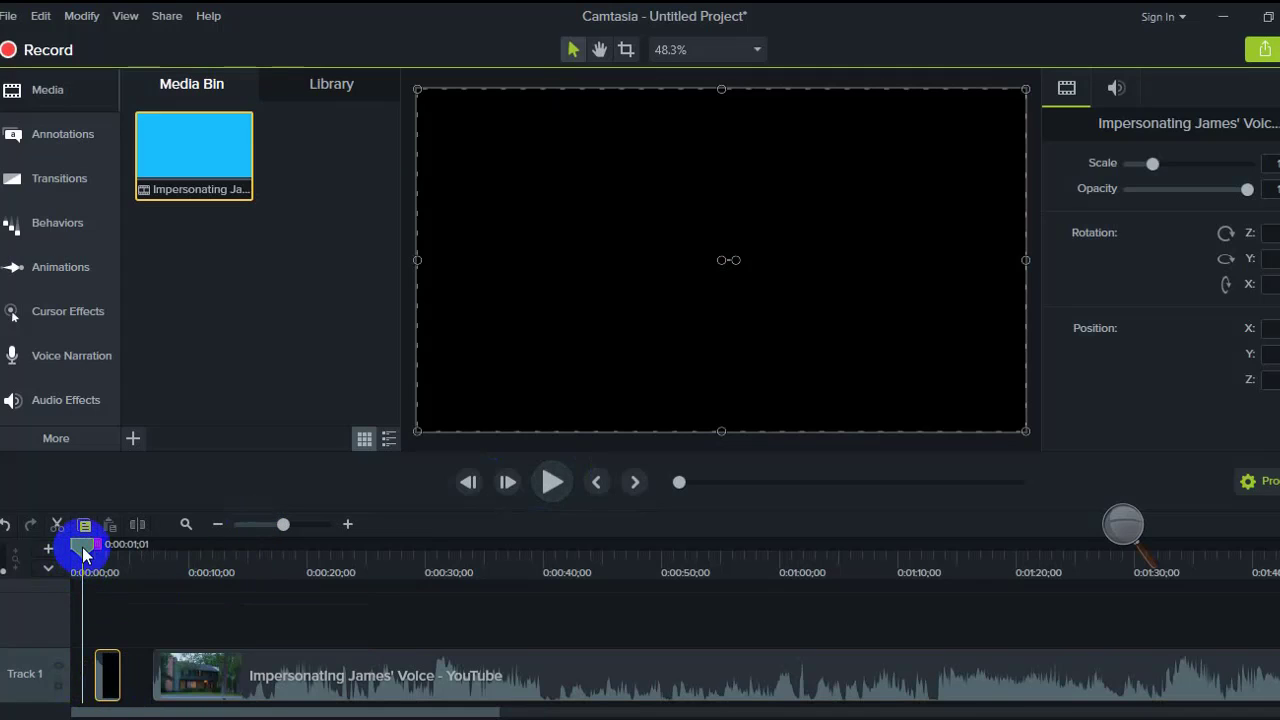
pyautogui.moveTo(84, 546)
pyautogui.mouseDown()
pyautogui.moveTo(122, 558)
pyautogui.moveTo(72, 568)
pyautogui.mouseUp()
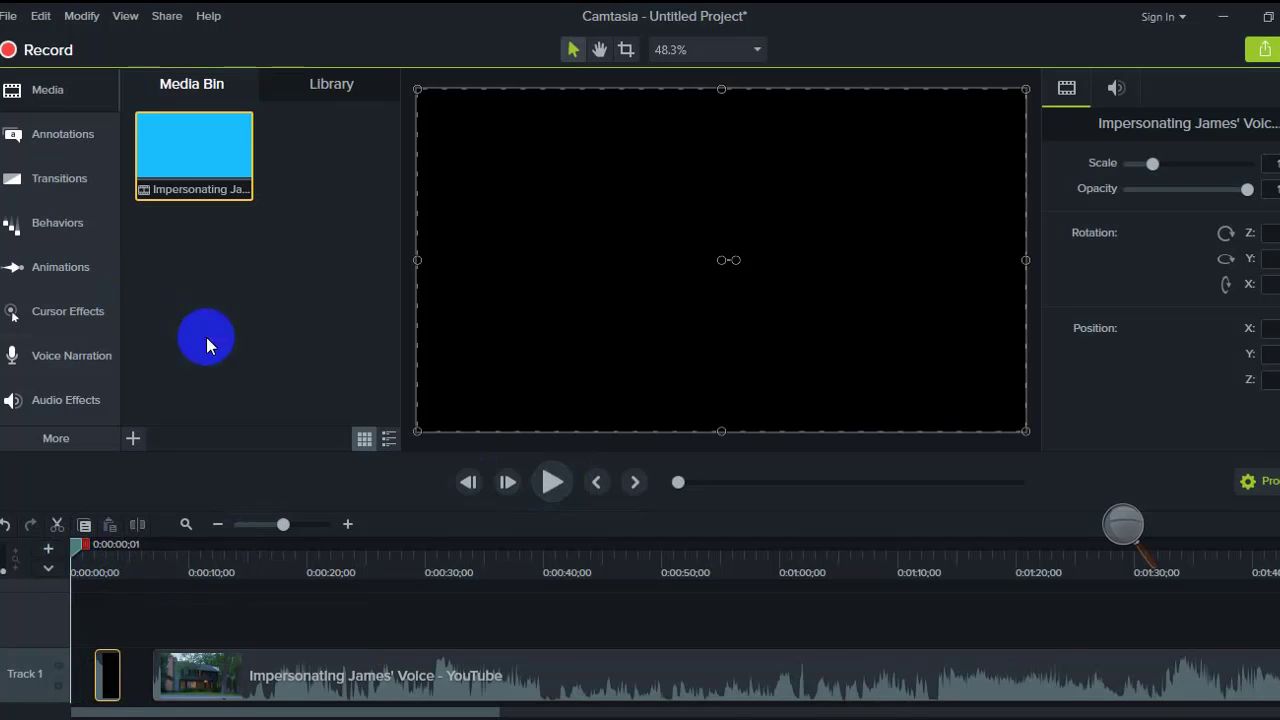
# Step: Add the purple speech bubble callout in the Basic style at the start of Track 2
pyautogui.click(48, 152)
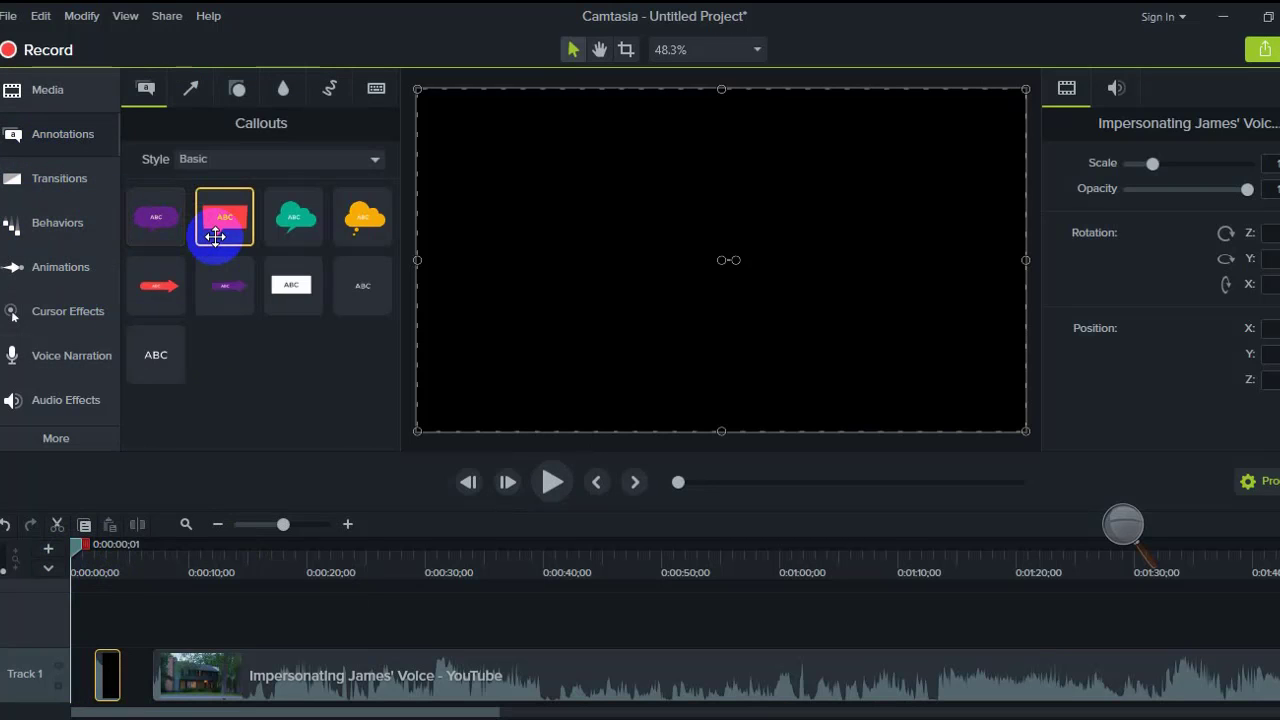
pyautogui.moveTo(167, 219); pyautogui.dragTo(63, 606)
pyautogui.click(665, 364)
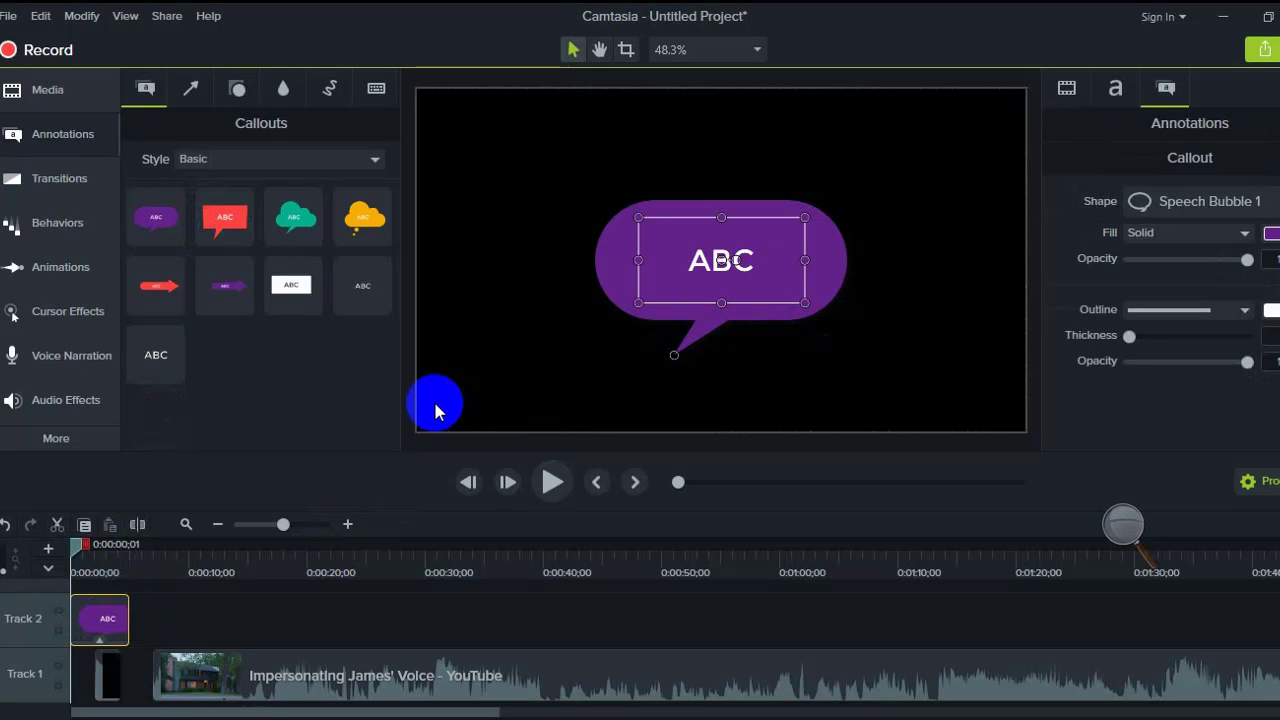
# Step: Replace the placeholder text in the purple speech bubble with "Funny Video"
pyautogui.doubleClick(720, 264)
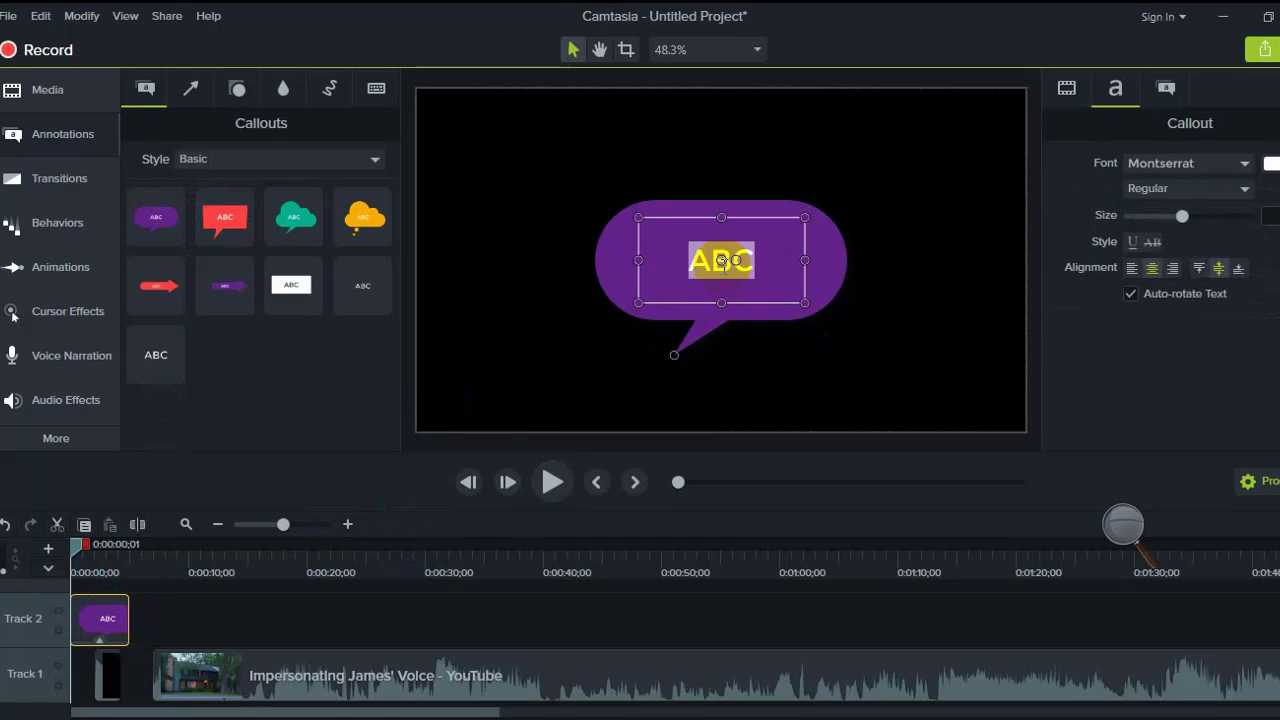
pyautogui.write('F')
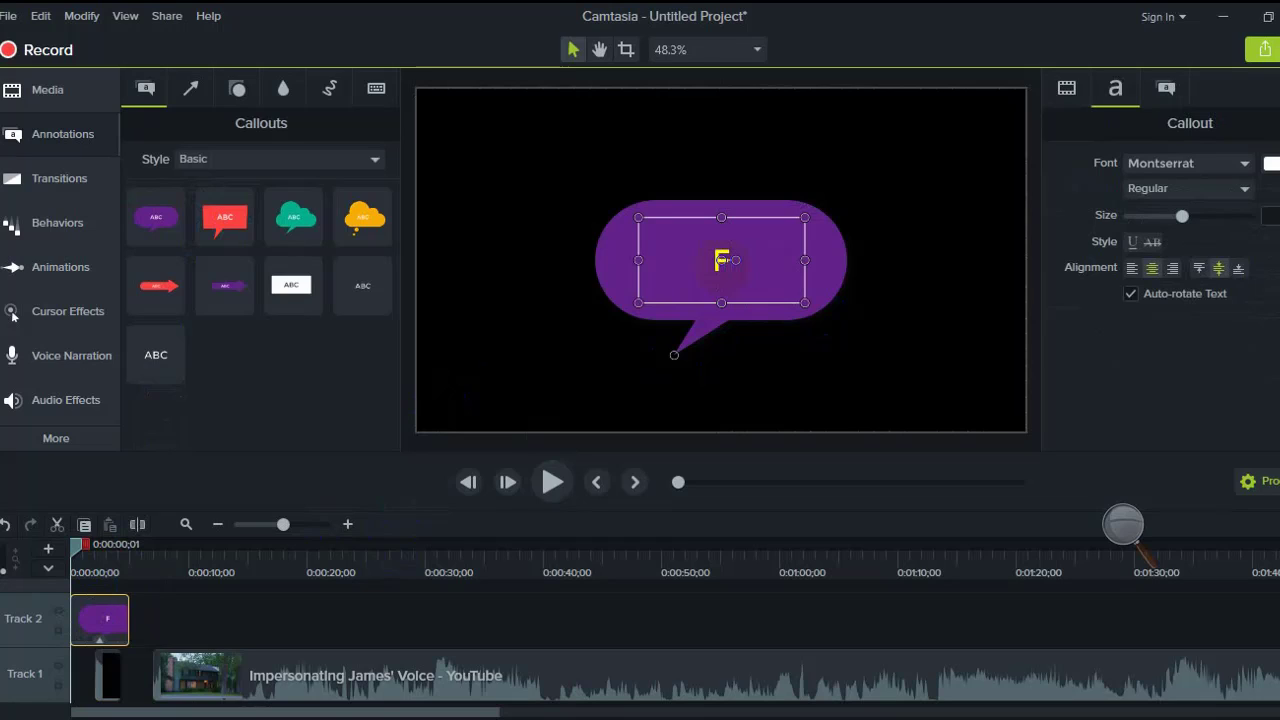
pyautogui.write('unny')
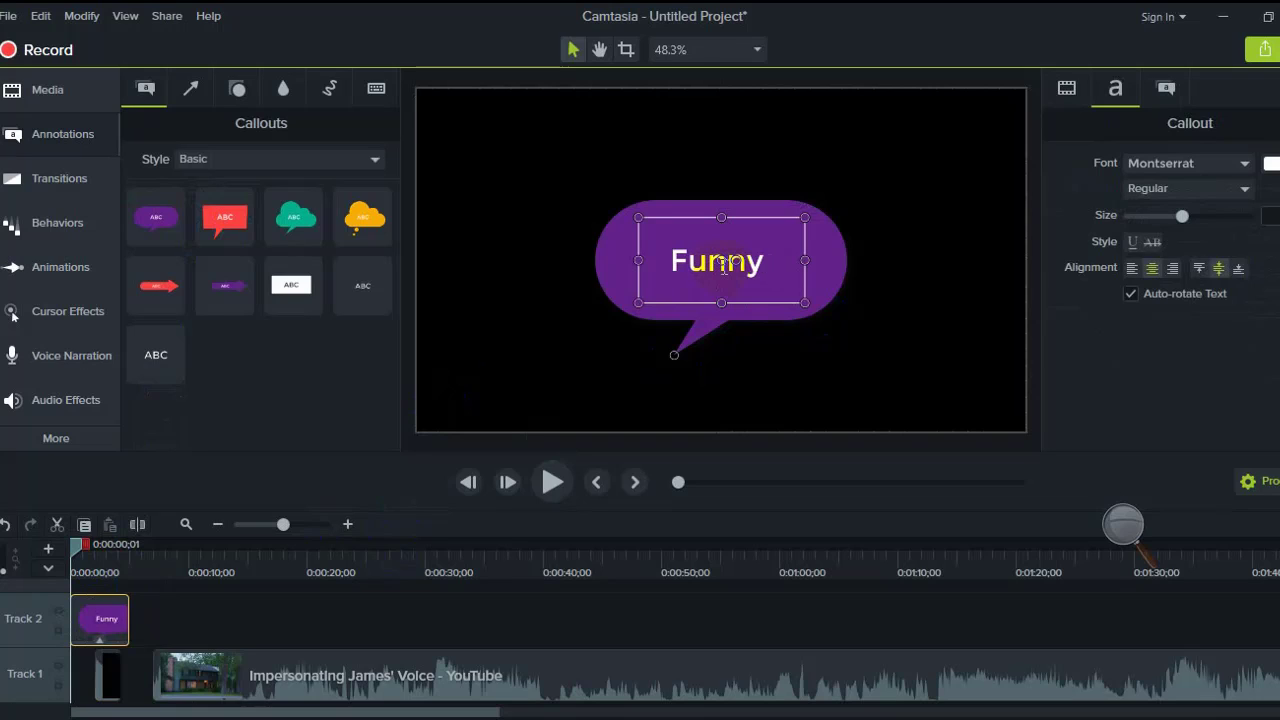
pyautogui.write(' Vid')
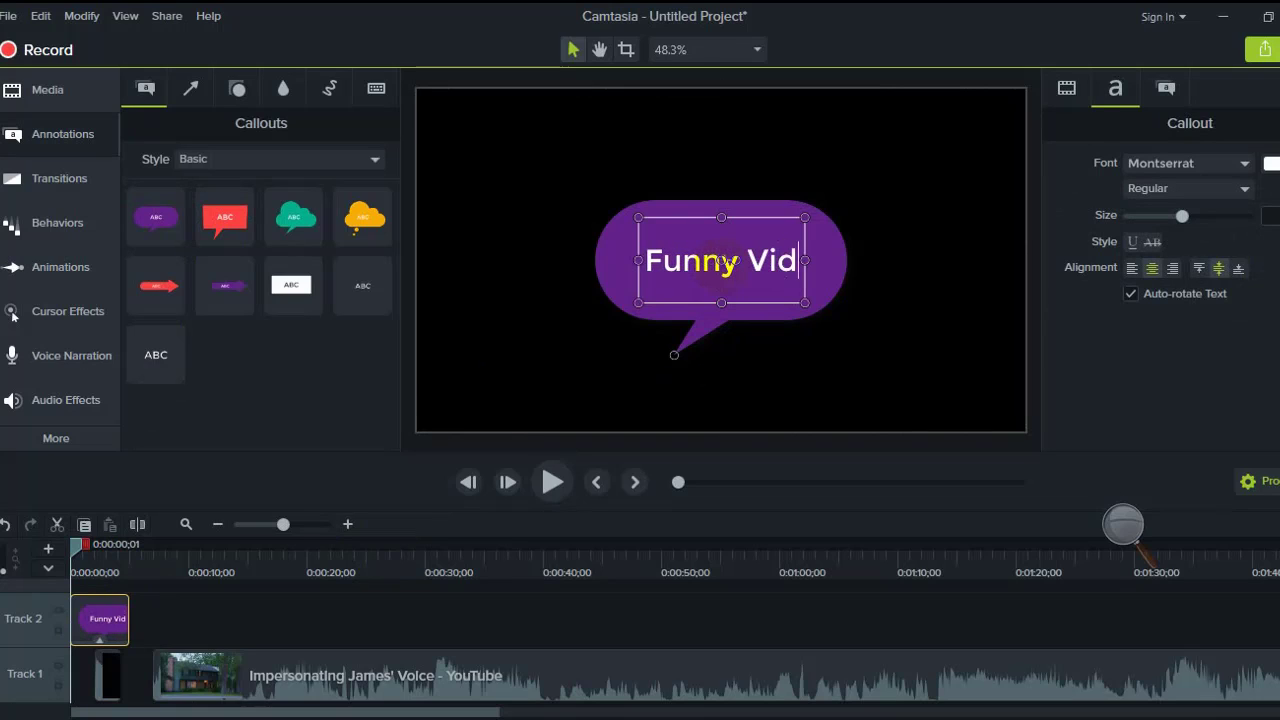
pyautogui.write('eo')
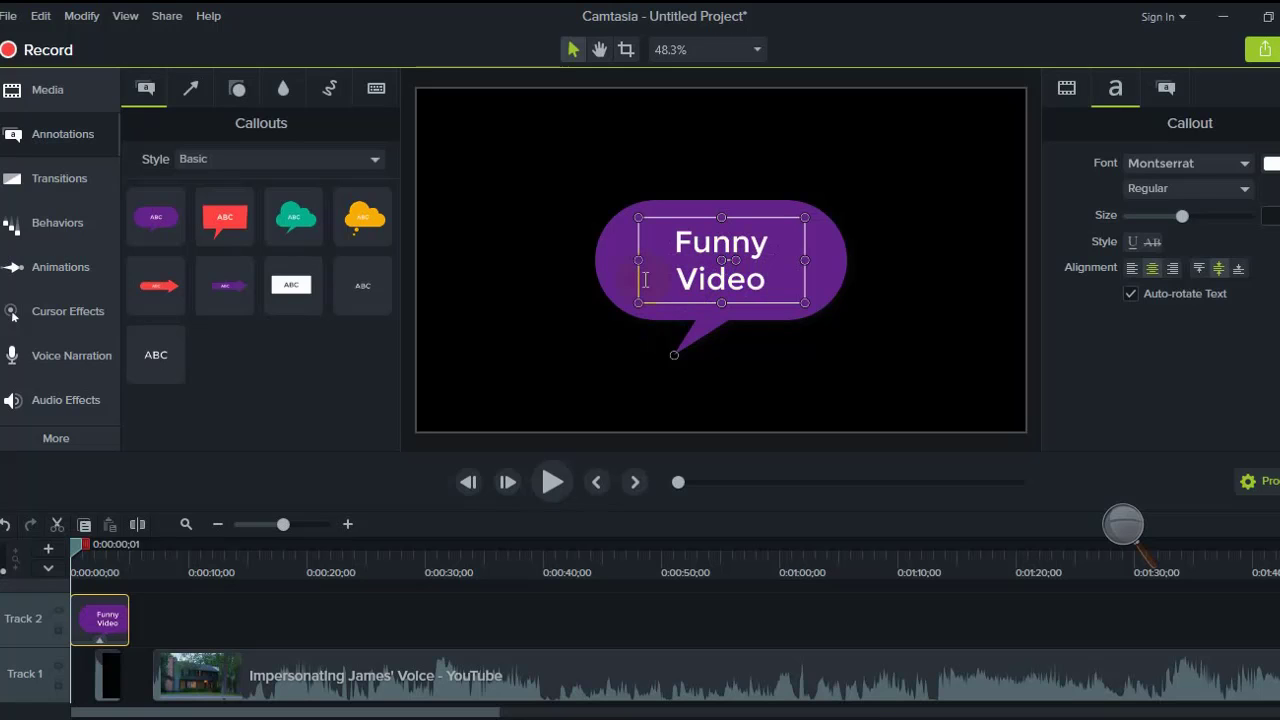
# Step: Enlarge the speech bubble to span the full canvas width and centre it on the canvas
pyautogui.moveTo(639, 300); pyautogui.dragTo(515, 345)
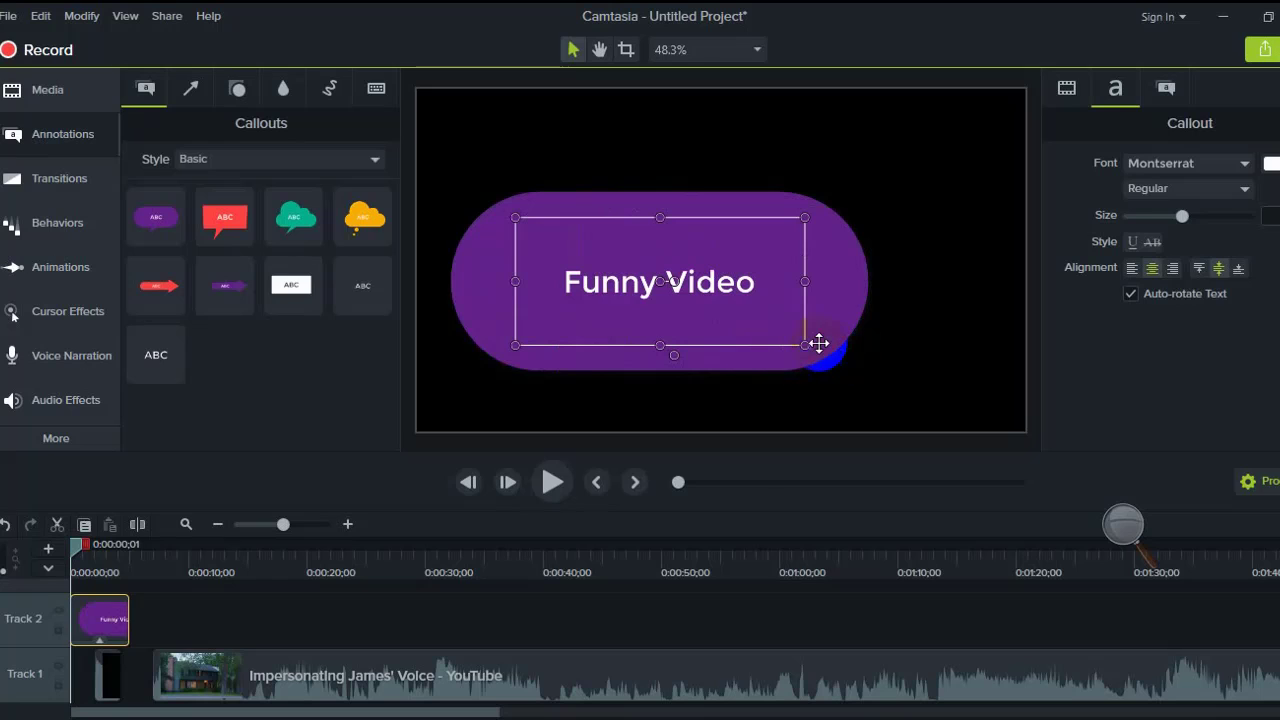
pyautogui.moveTo(803, 346); pyautogui.dragTo(924, 361)
pyautogui.moveTo(720, 217); pyautogui.dragTo(716, 162)
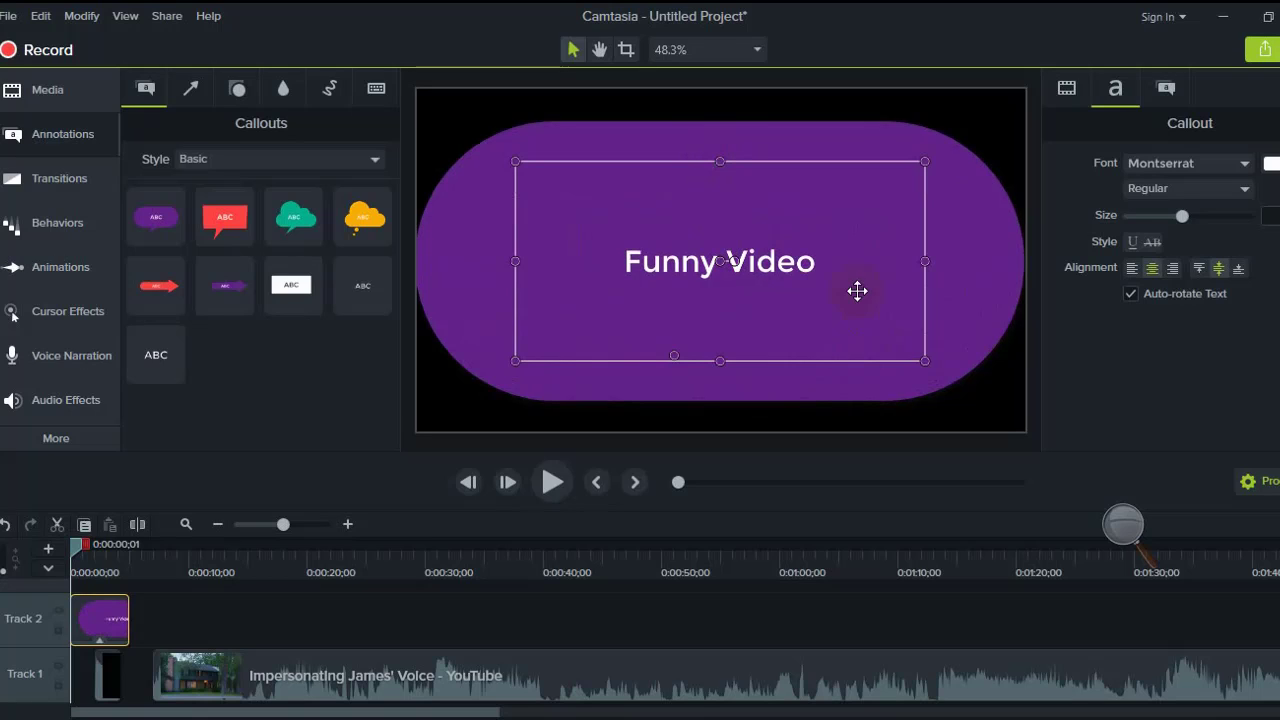
pyautogui.moveTo(762, 297); pyautogui.dragTo(783, 294)
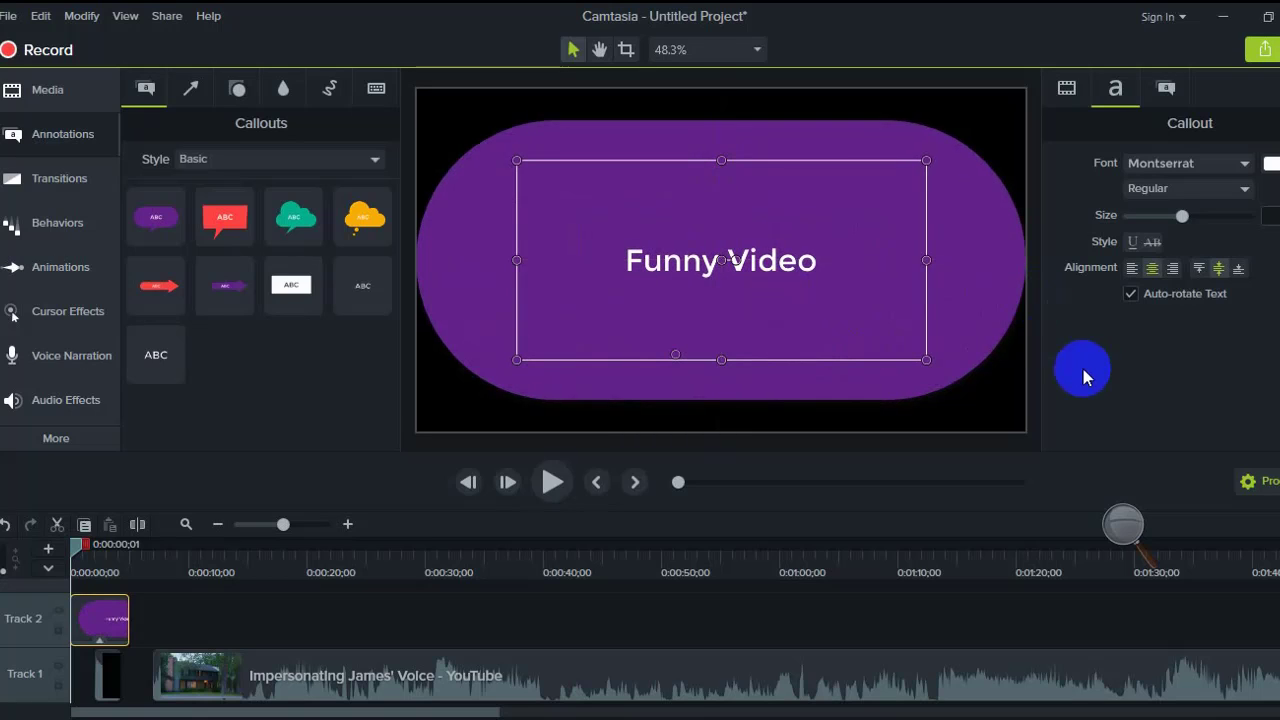
# Step: Try yellow, green and pink preset colours as the speech bubble's solid fill
pyautogui.click(1064, 90)
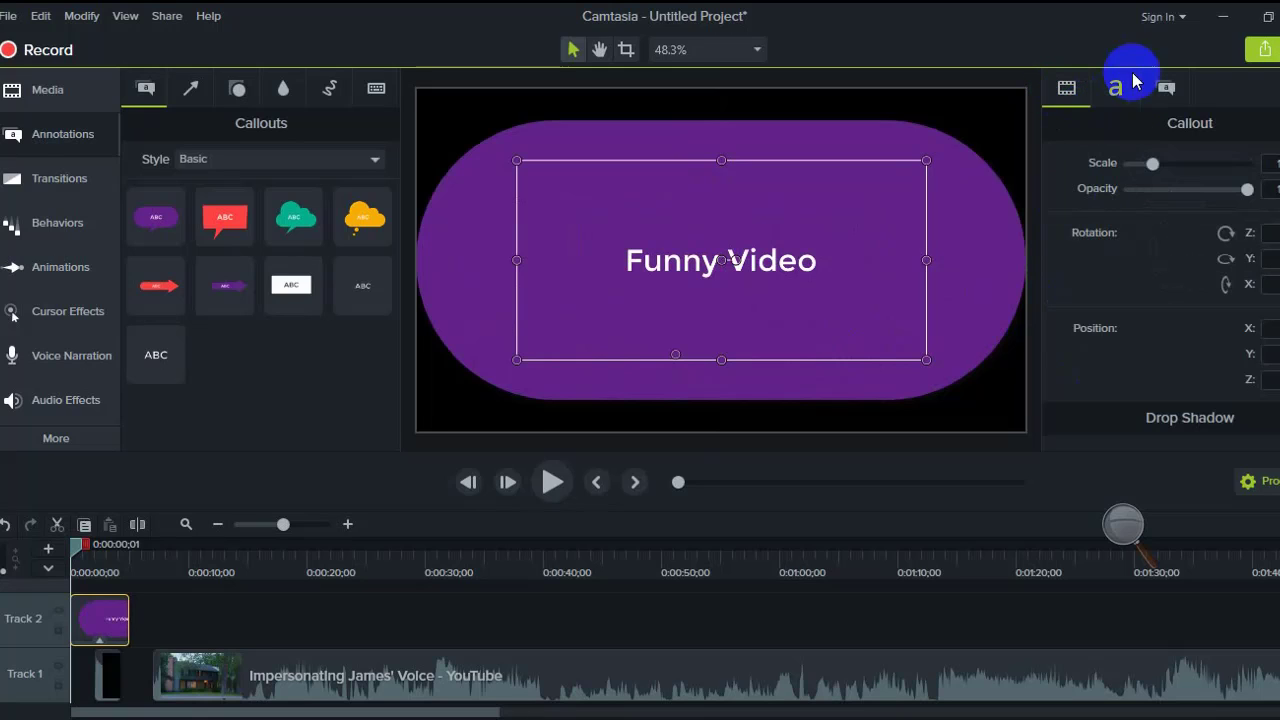
pyautogui.click(1166, 88)
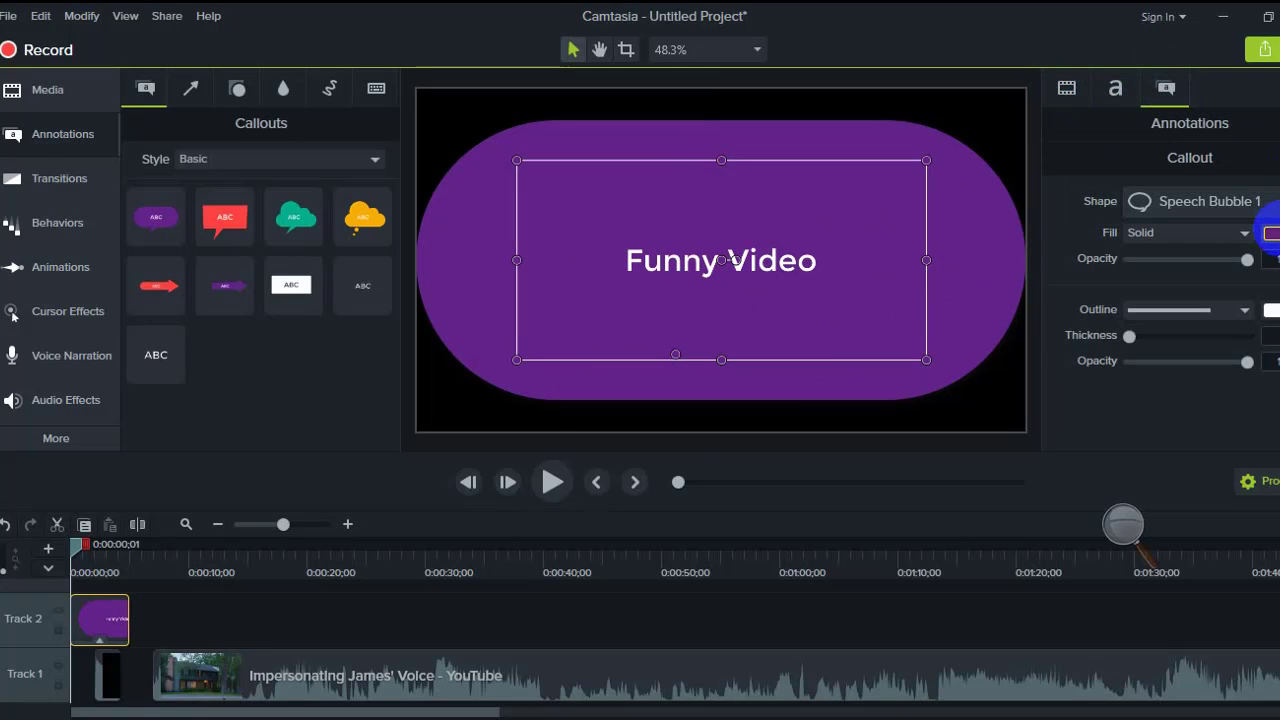
pyautogui.click(1271, 233)
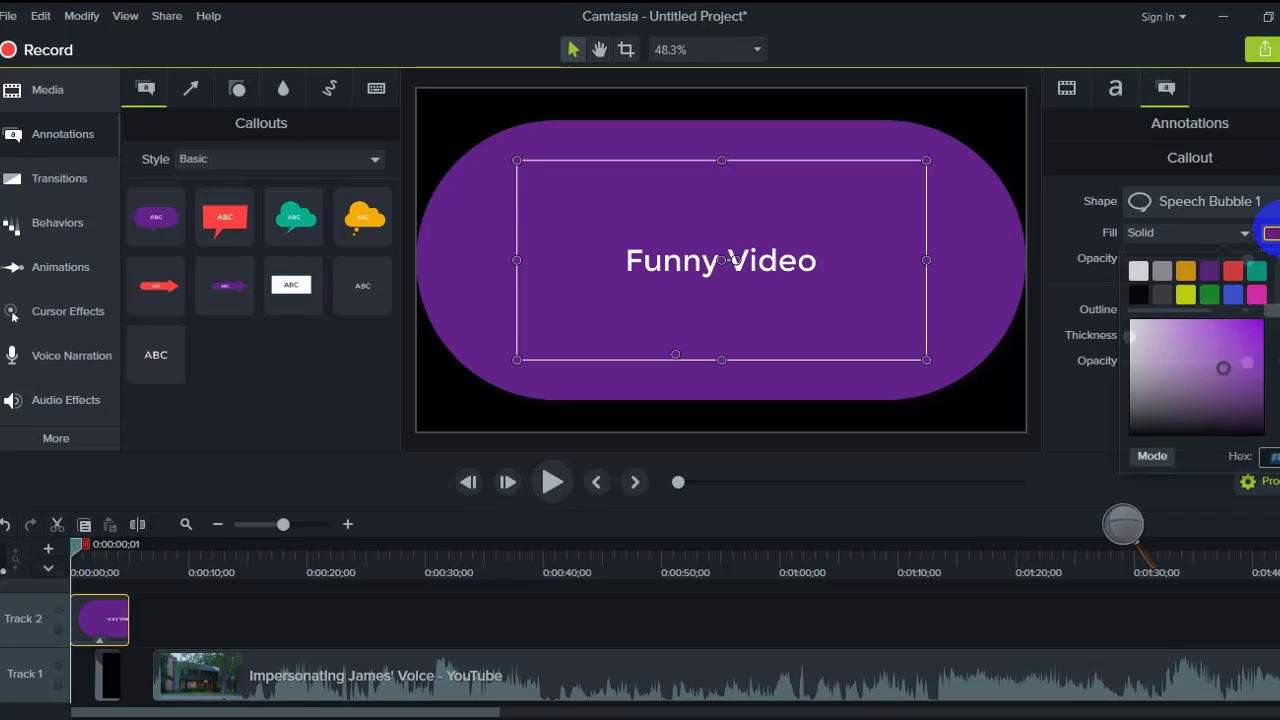
pyautogui.click(1185, 294)
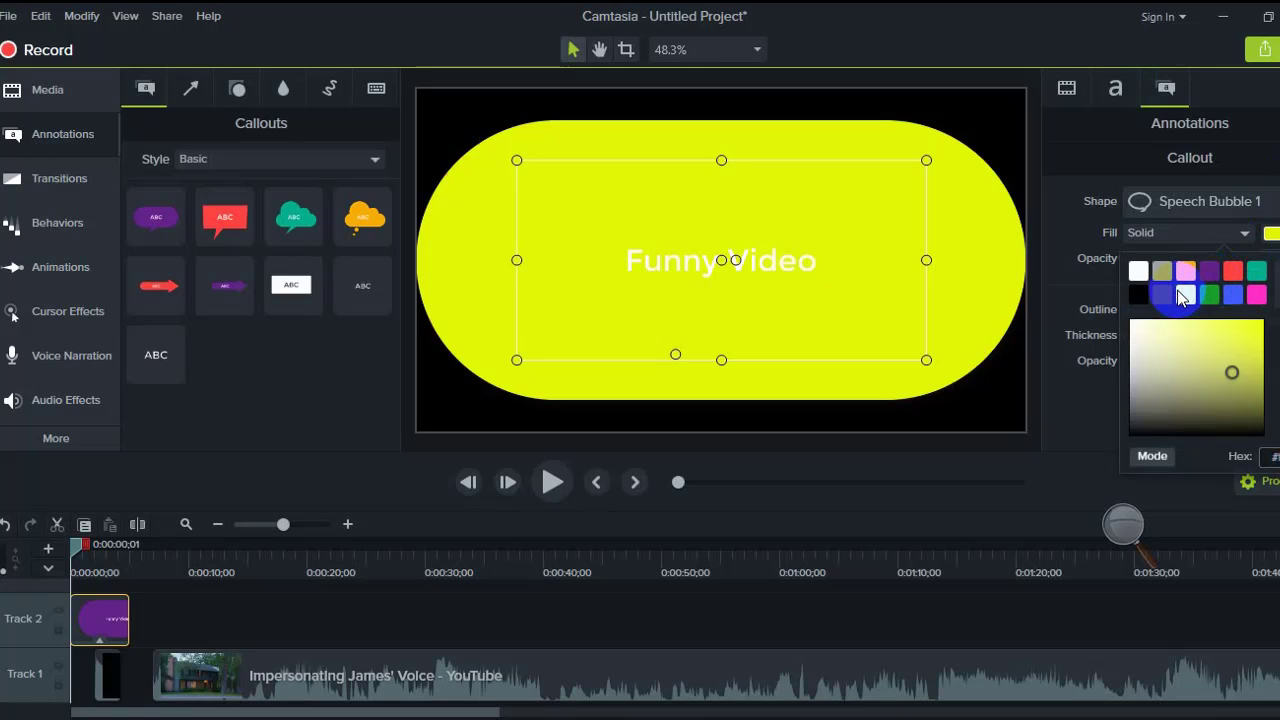
pyautogui.click(1270, 233)
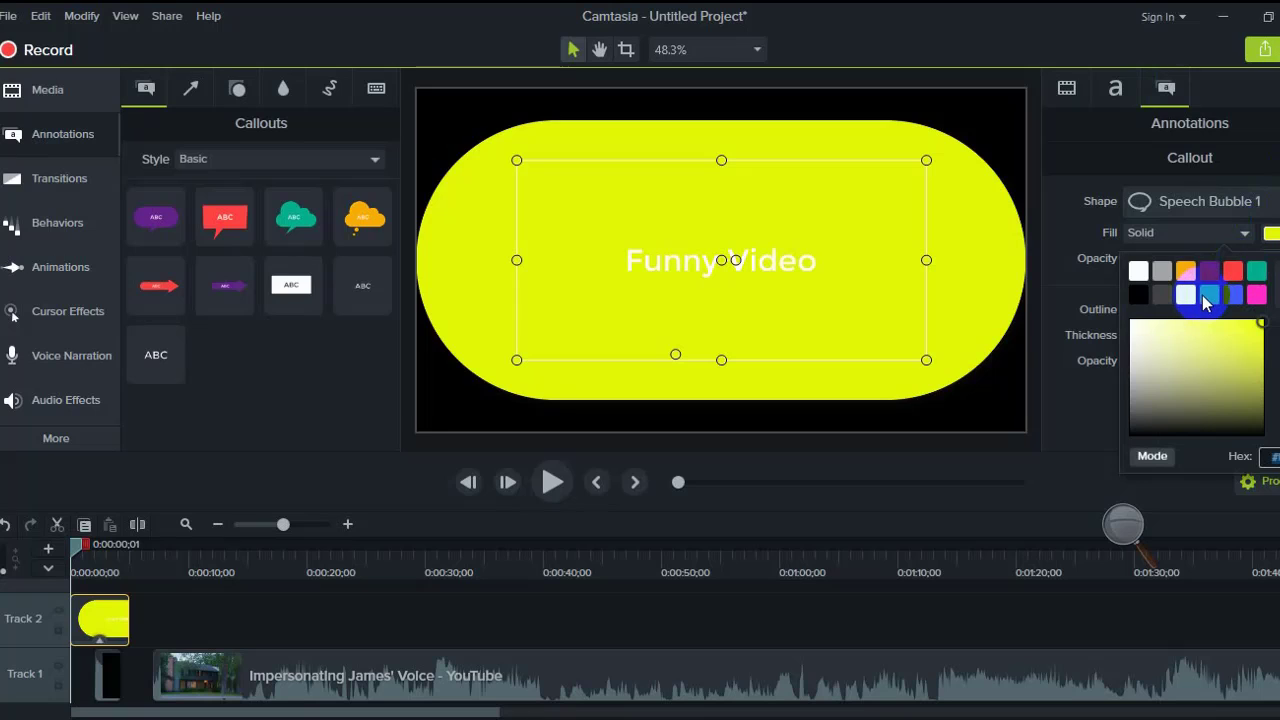
pyautogui.click(1209, 294)
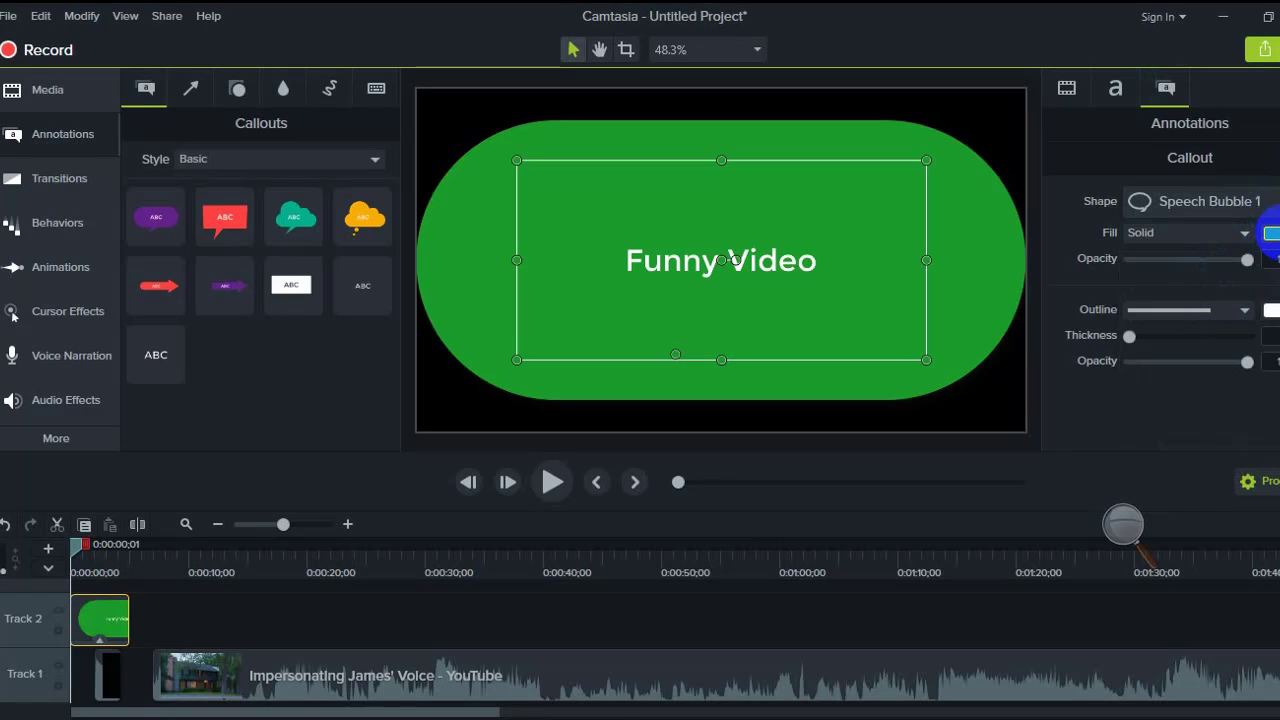
pyautogui.click(1270, 232)
pyautogui.click(1260, 296)
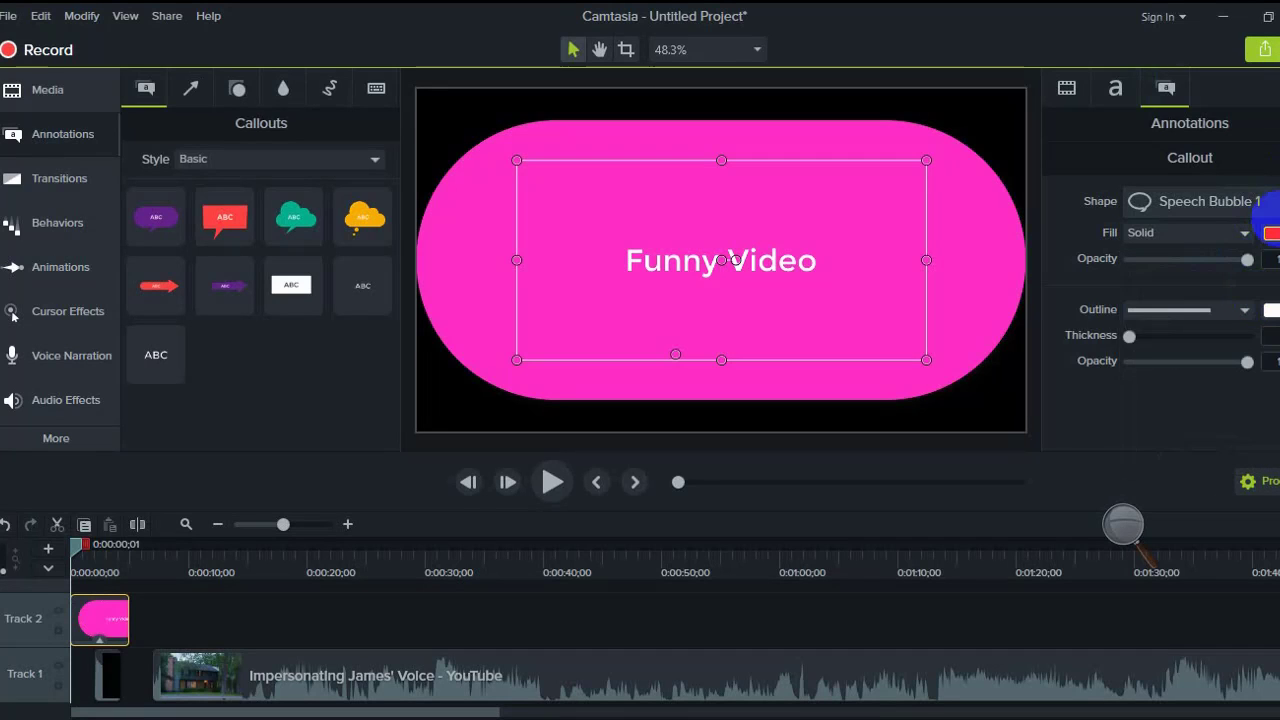
# Step: Try a custom muted mauve shade and the dark grey preset as the speech bubble's fill
pyautogui.click(1270, 232)
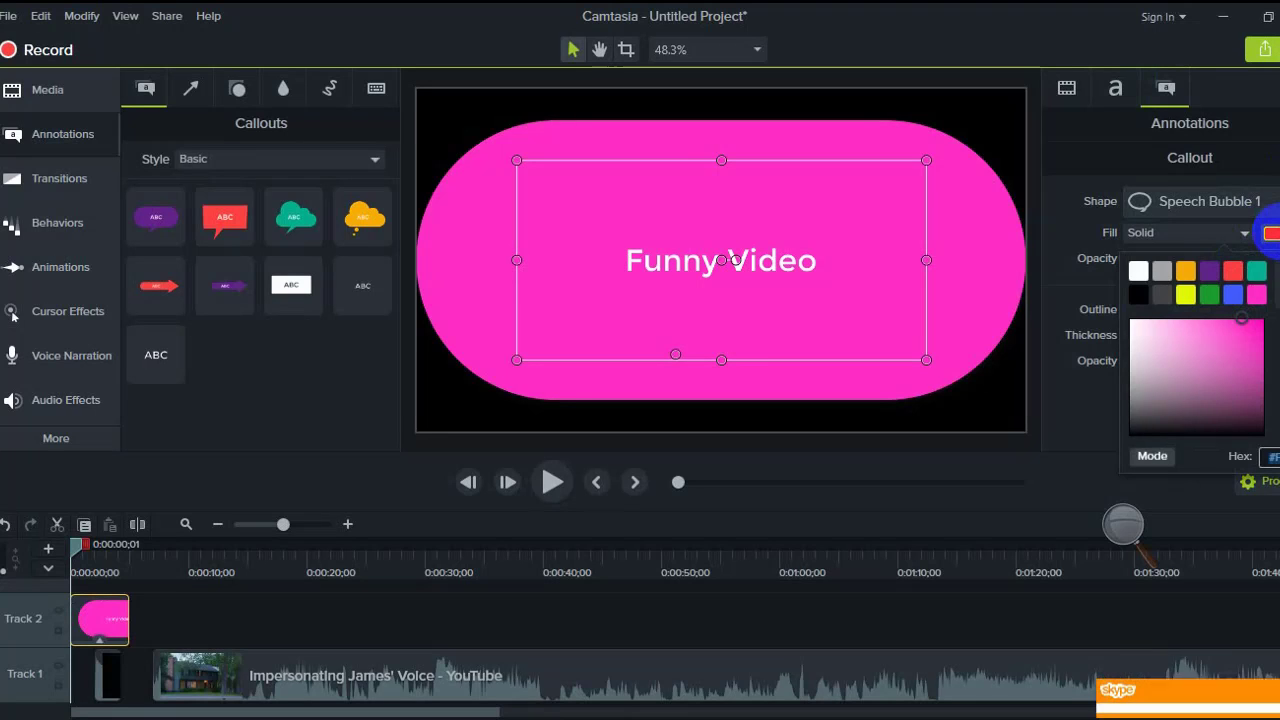
pyautogui.click(1245, 330)
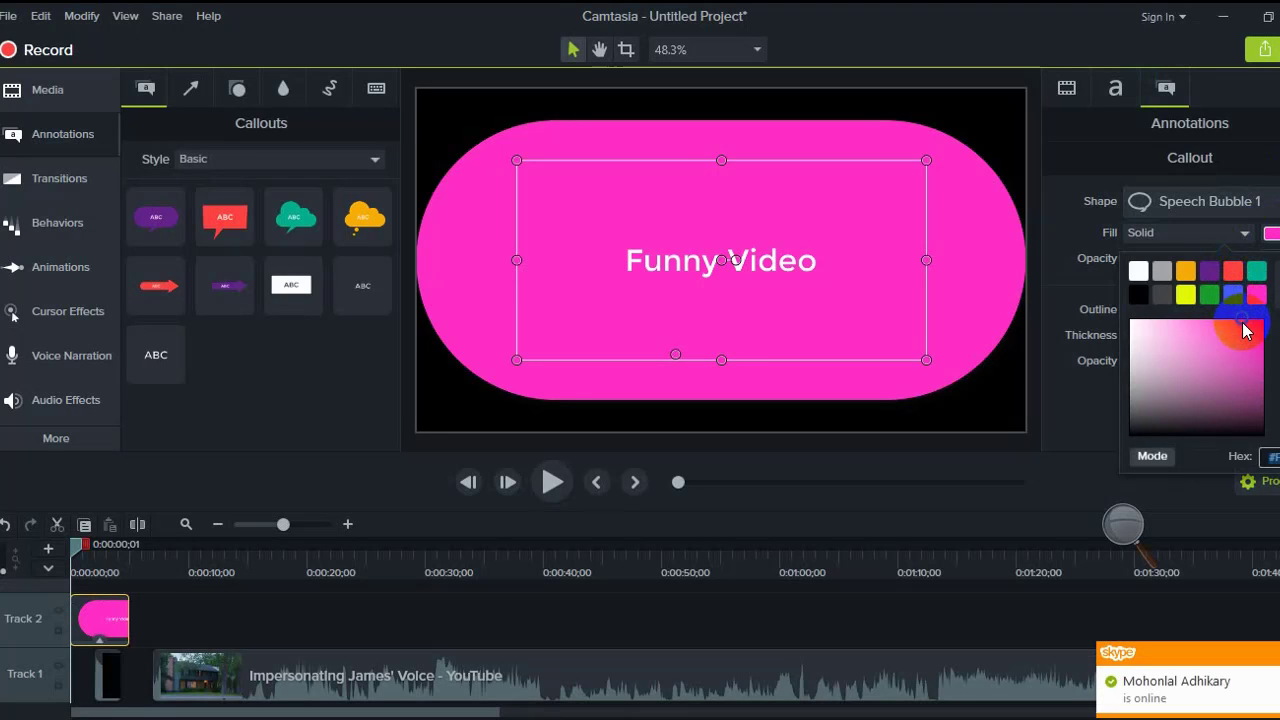
pyautogui.moveTo(1245, 330)
pyautogui.mouseDown()
pyautogui.moveTo(1220, 400)
pyautogui.moveTo(1183, 360)
pyautogui.moveTo(1168, 358)
pyautogui.moveTo(1164, 376)
pyautogui.mouseUp()
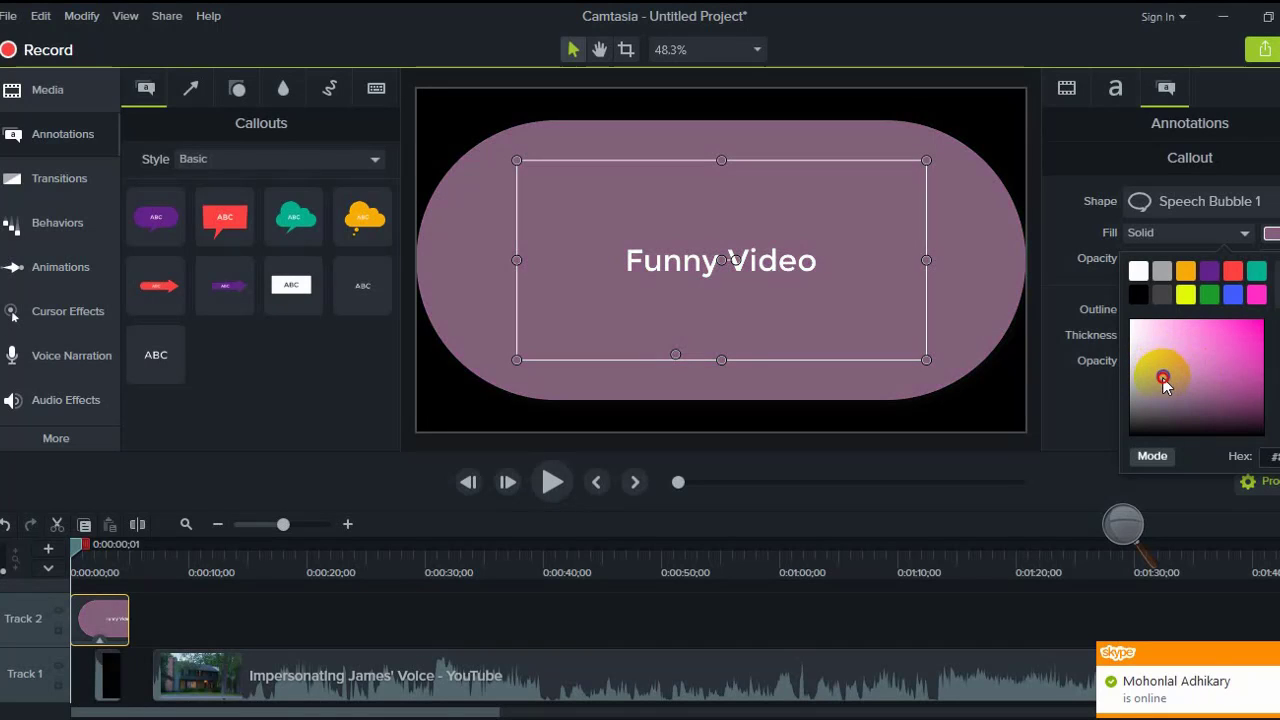
pyautogui.click(1163, 295)
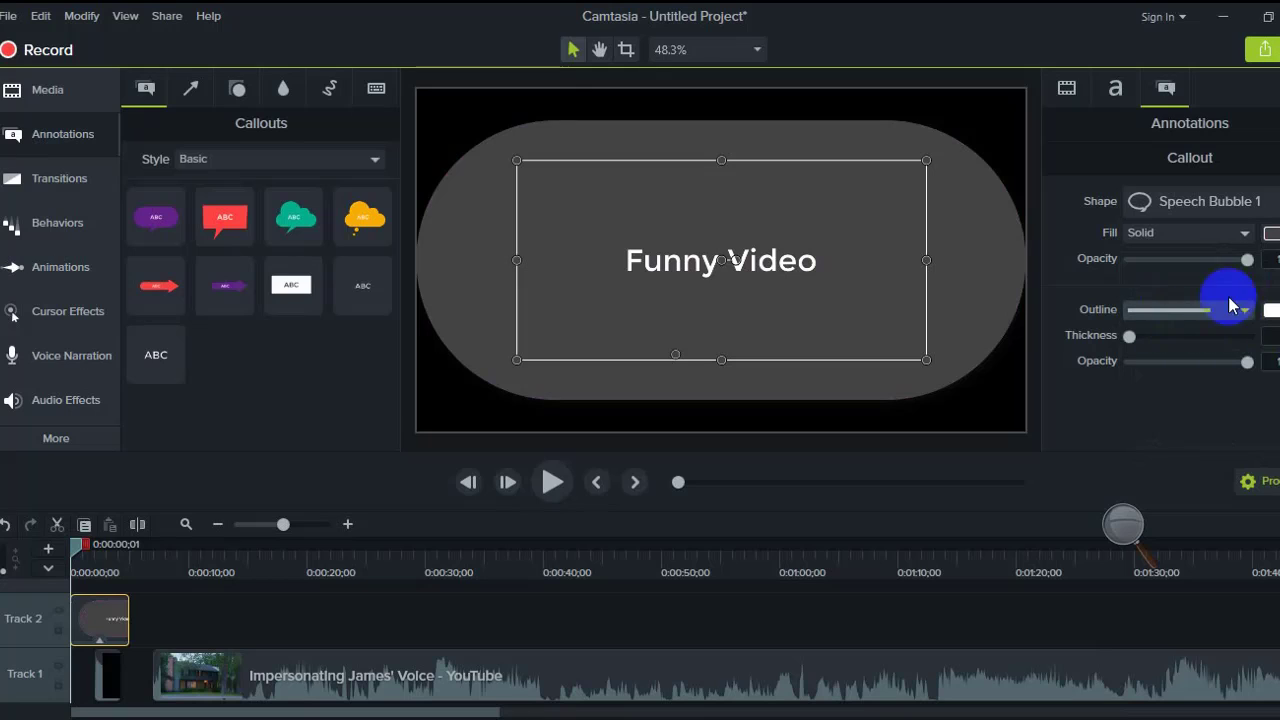
# Step: Try several custom blue-violet shades for the speech bubble's fill, from dark indigo to light violet
pyautogui.click(1266, 236)
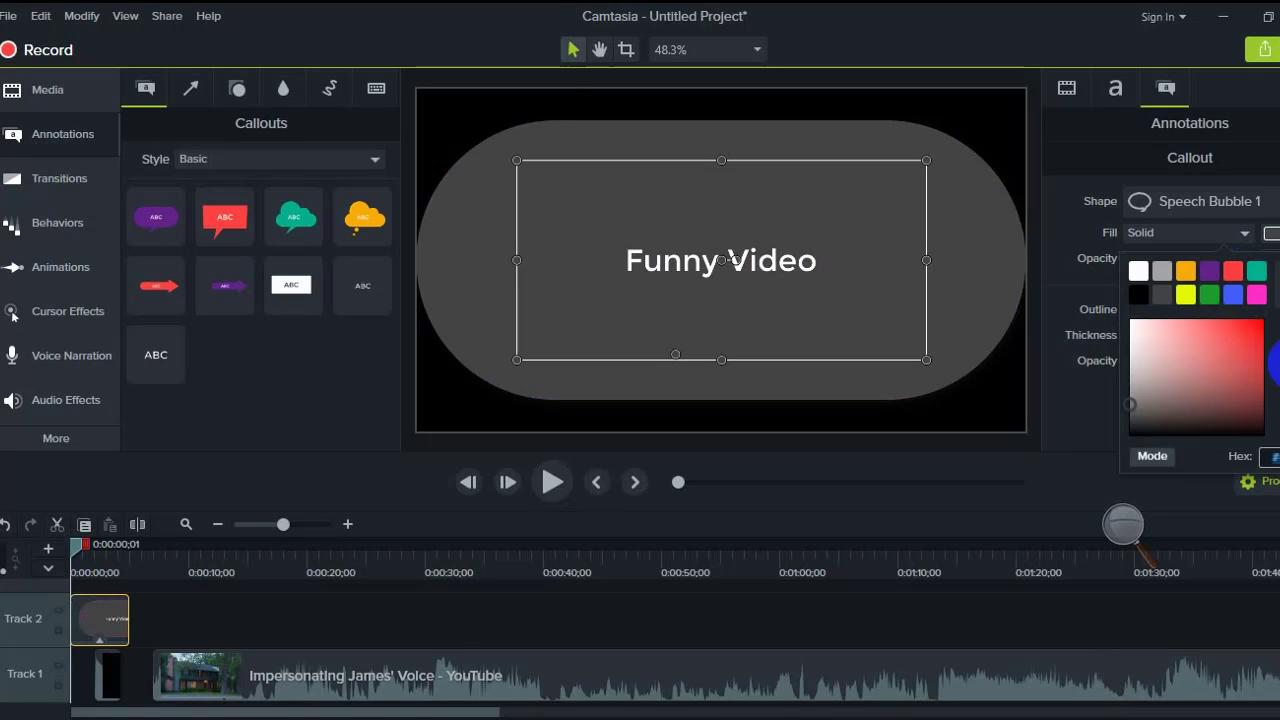
pyautogui.moveTo(1275, 366); pyautogui.dragTo(1275, 353)
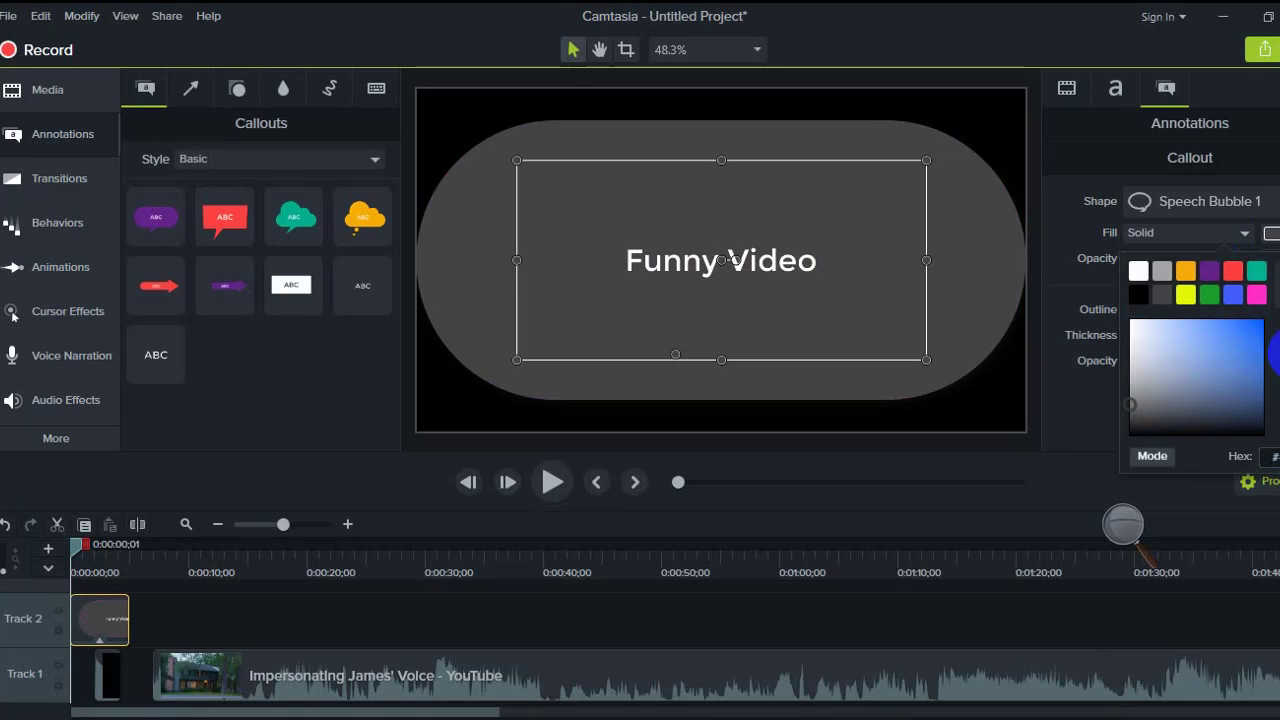
pyautogui.click(1224, 349)
pyautogui.click(1202, 349)
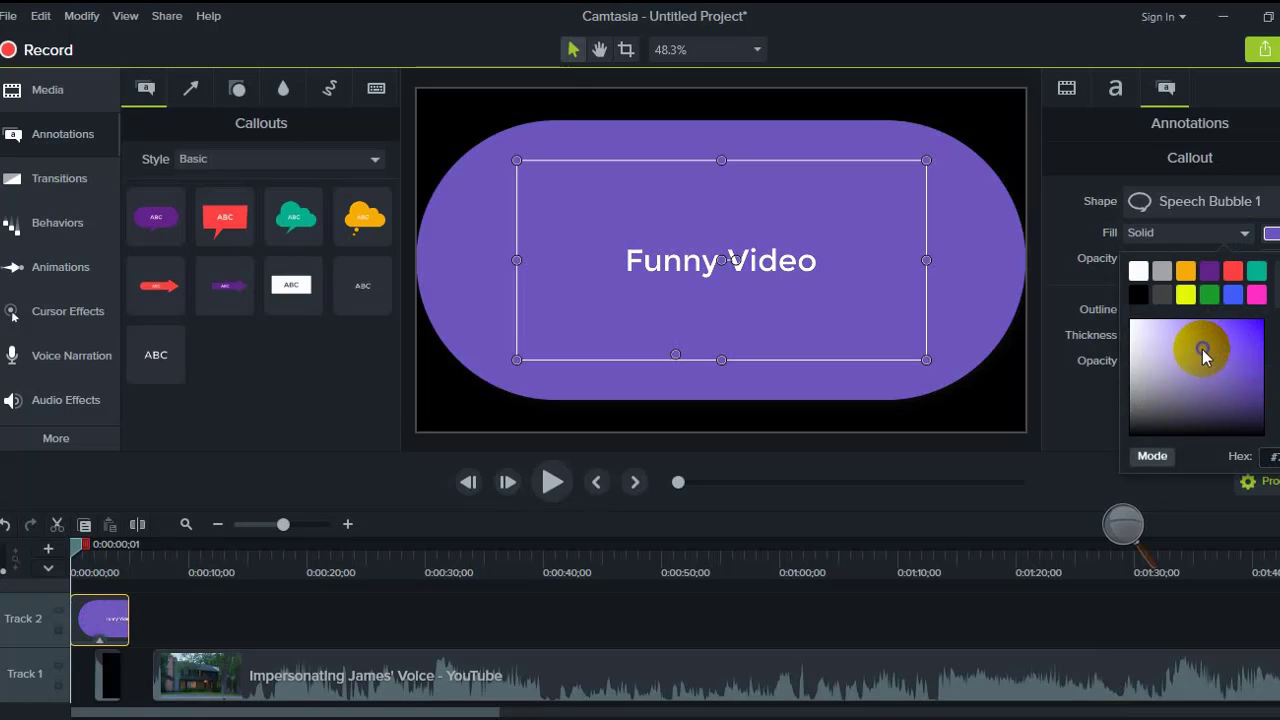
pyautogui.click(1202, 376)
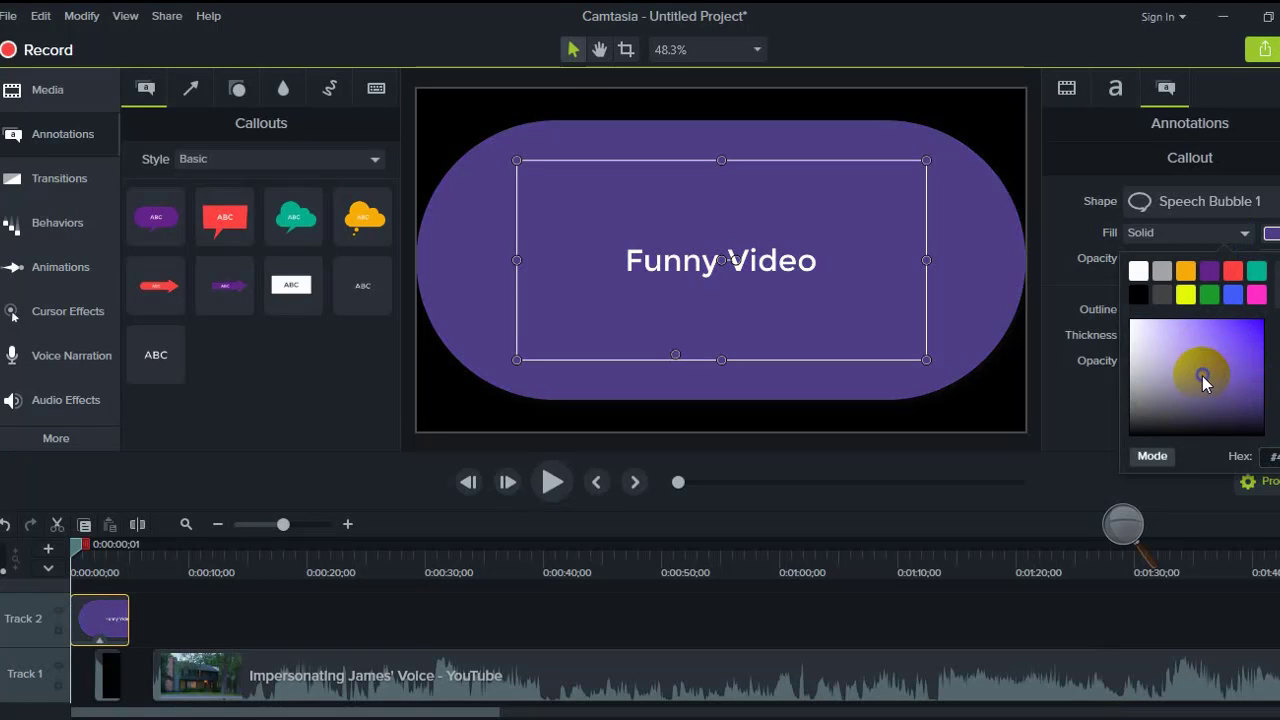
pyautogui.moveTo(1202, 376); pyautogui.dragTo(1202, 362)
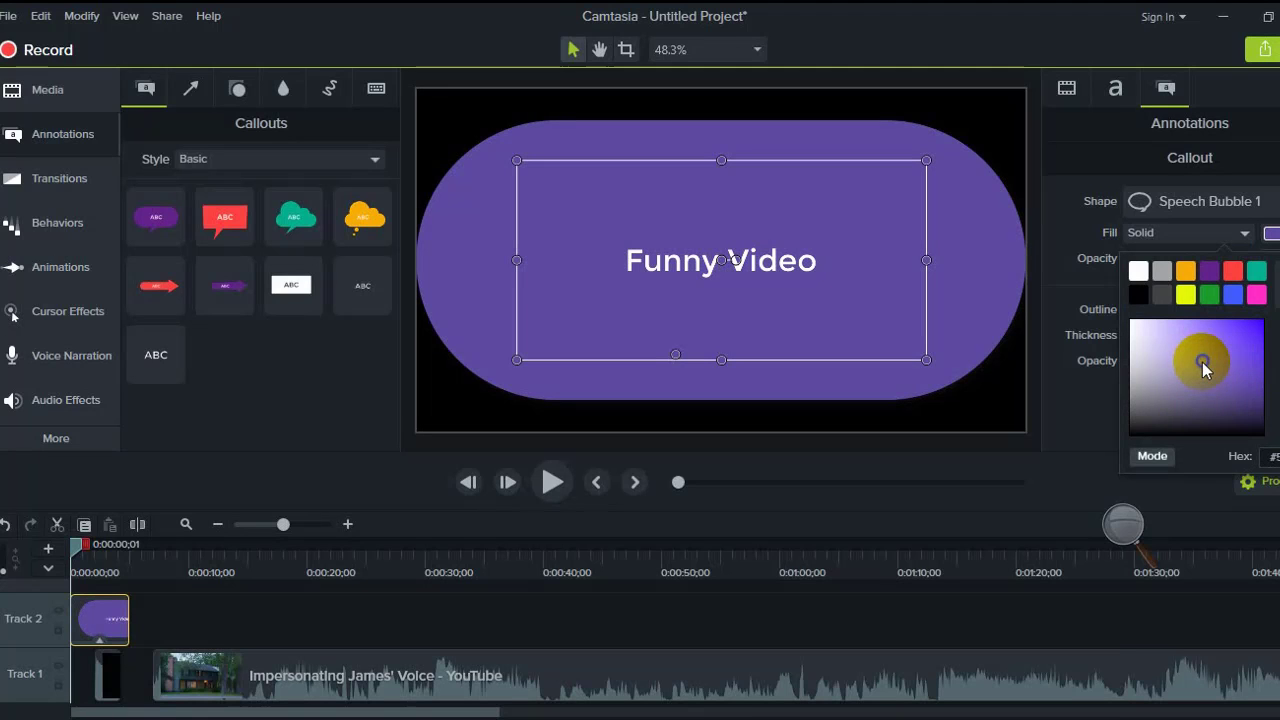
pyautogui.click(1225, 377)
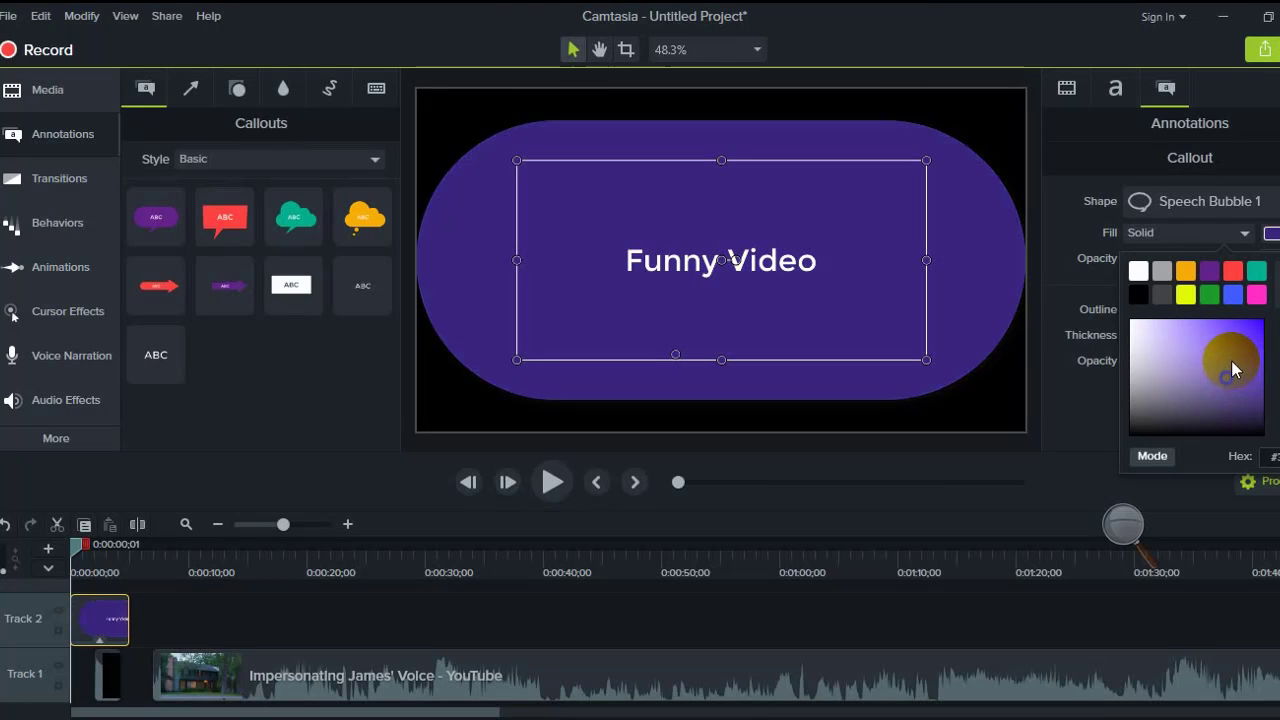
pyautogui.moveTo(1231, 362); pyautogui.dragTo(1199, 331)
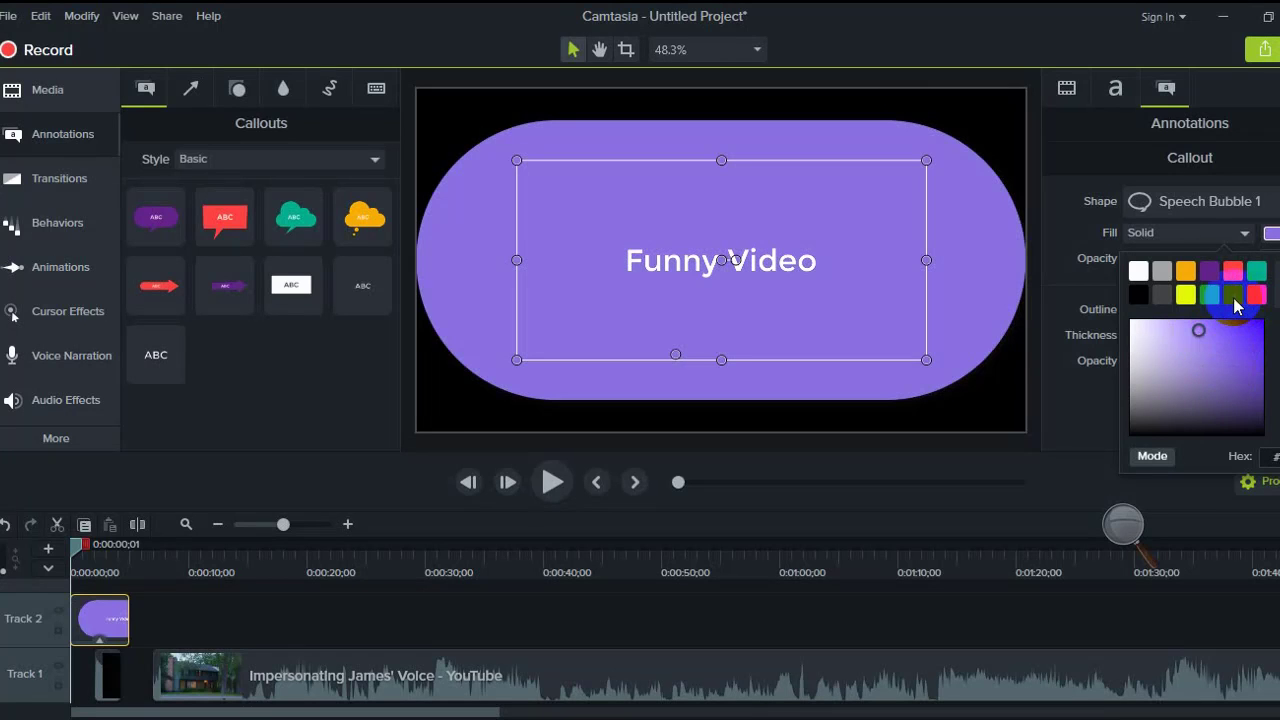
# Step: Try the green preset, a brighter custom green and the yellow preset as the speech bubble's fill
pyautogui.click(1231, 294)
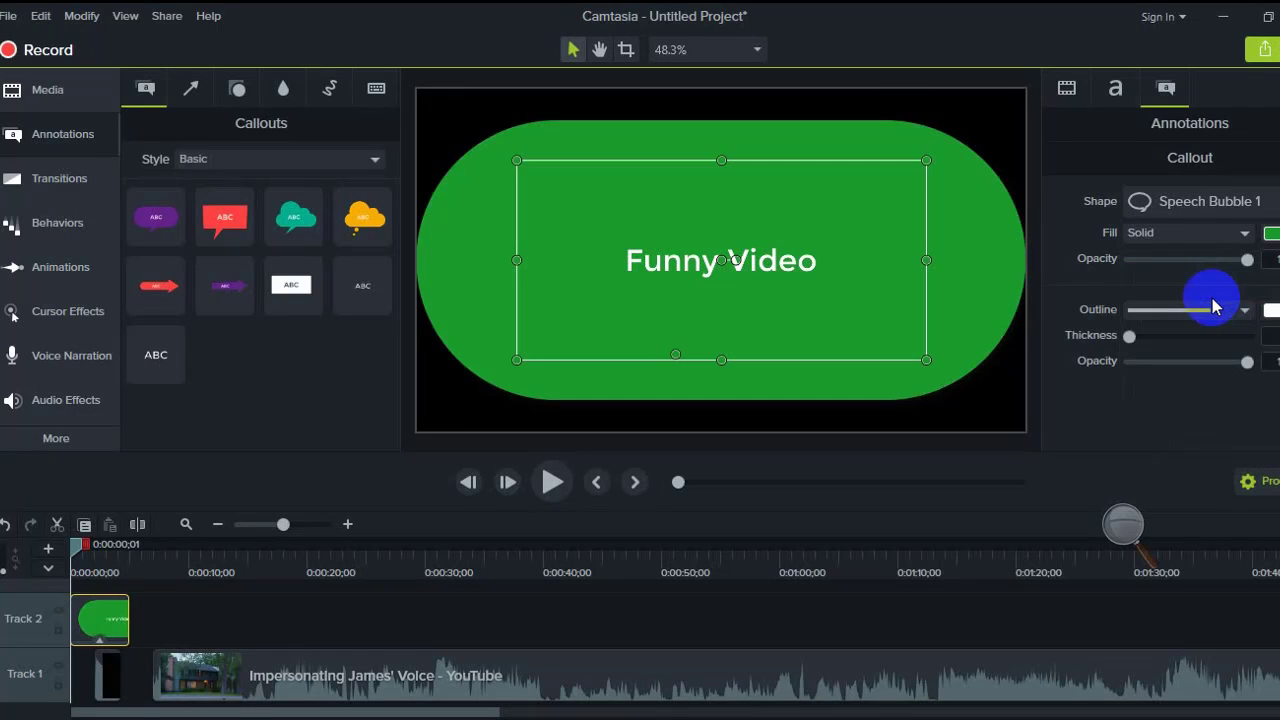
pyautogui.click(1271, 232)
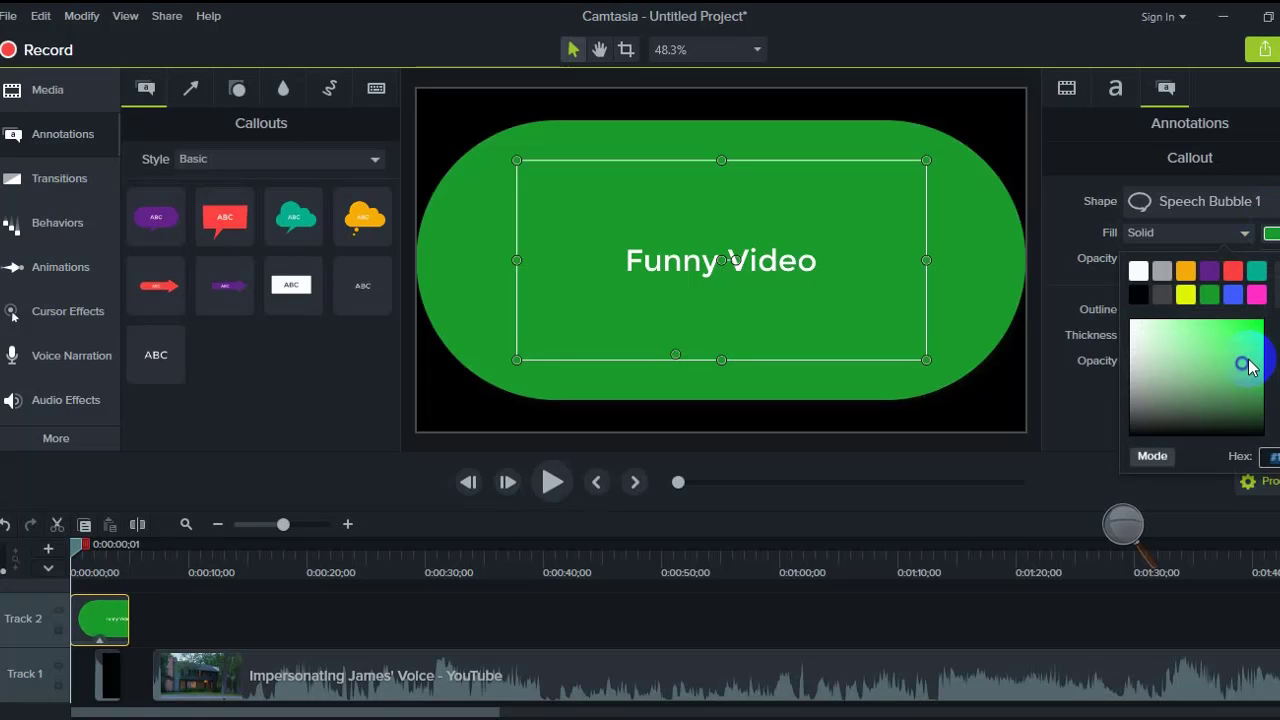
pyautogui.moveTo(1240, 365)
pyautogui.mouseDown()
pyautogui.moveTo(1213, 364)
pyautogui.moveTo(1227, 378)
pyautogui.moveTo(1248, 340)
pyautogui.moveTo(1259, 363)
pyautogui.mouseUp()
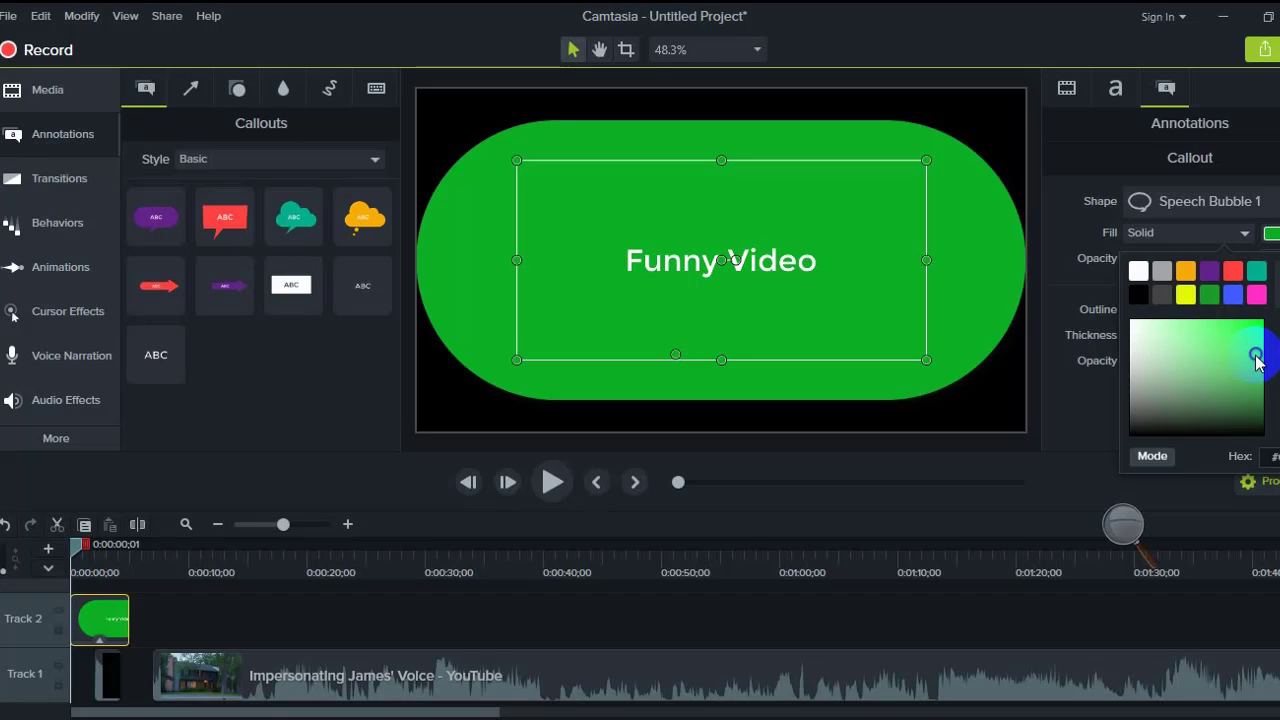
pyautogui.click(1188, 299)
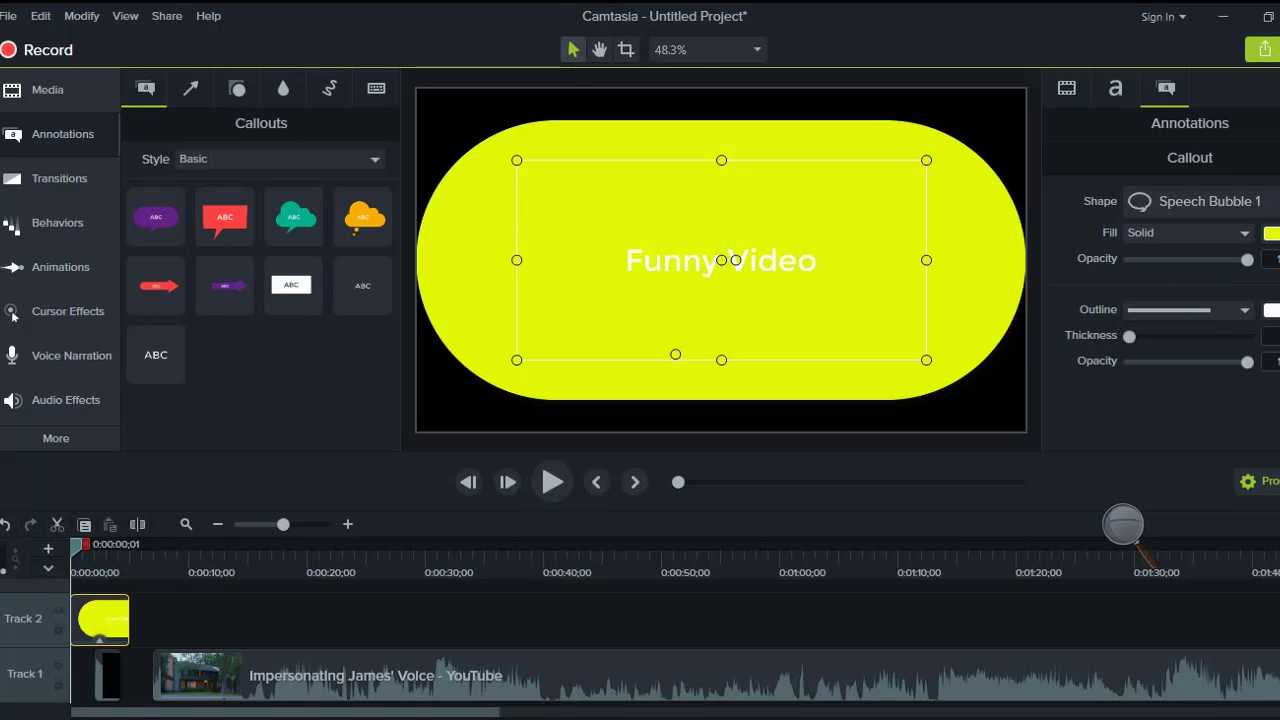
# Step: Set the speech bubble's fill to the purple preset colour
pyautogui.click(1270, 232)
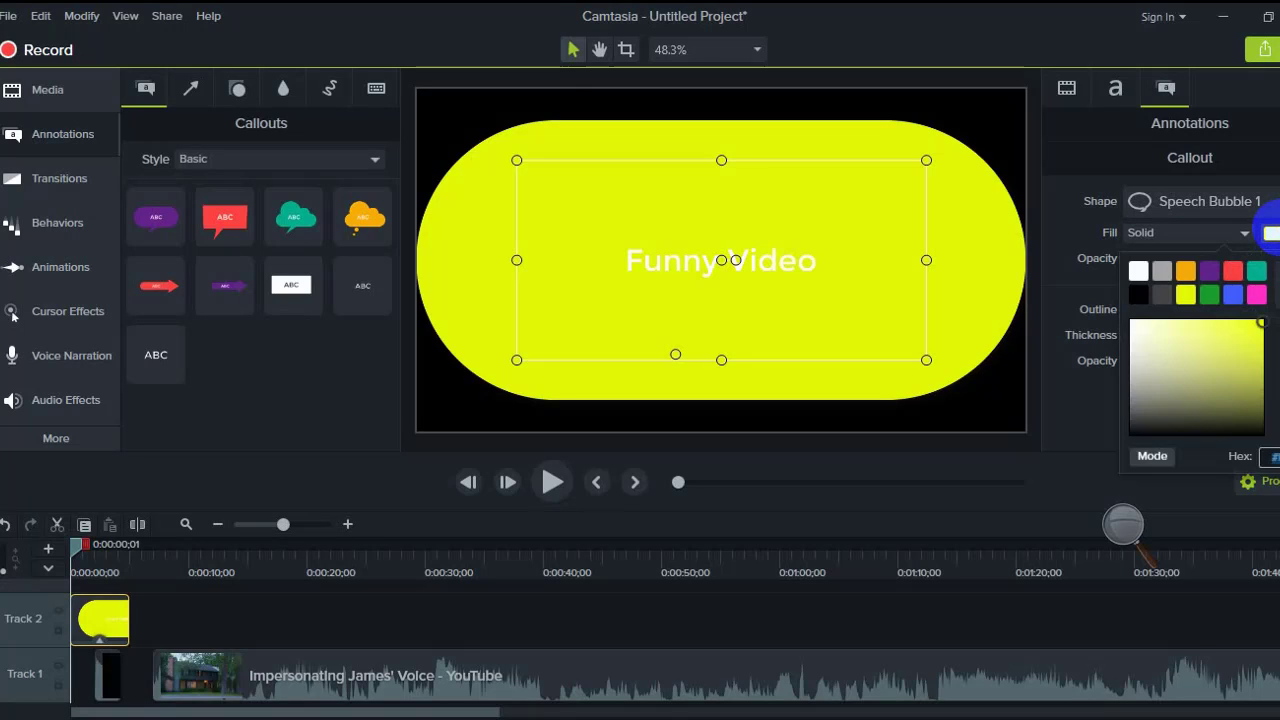
pyautogui.click(1208, 272)
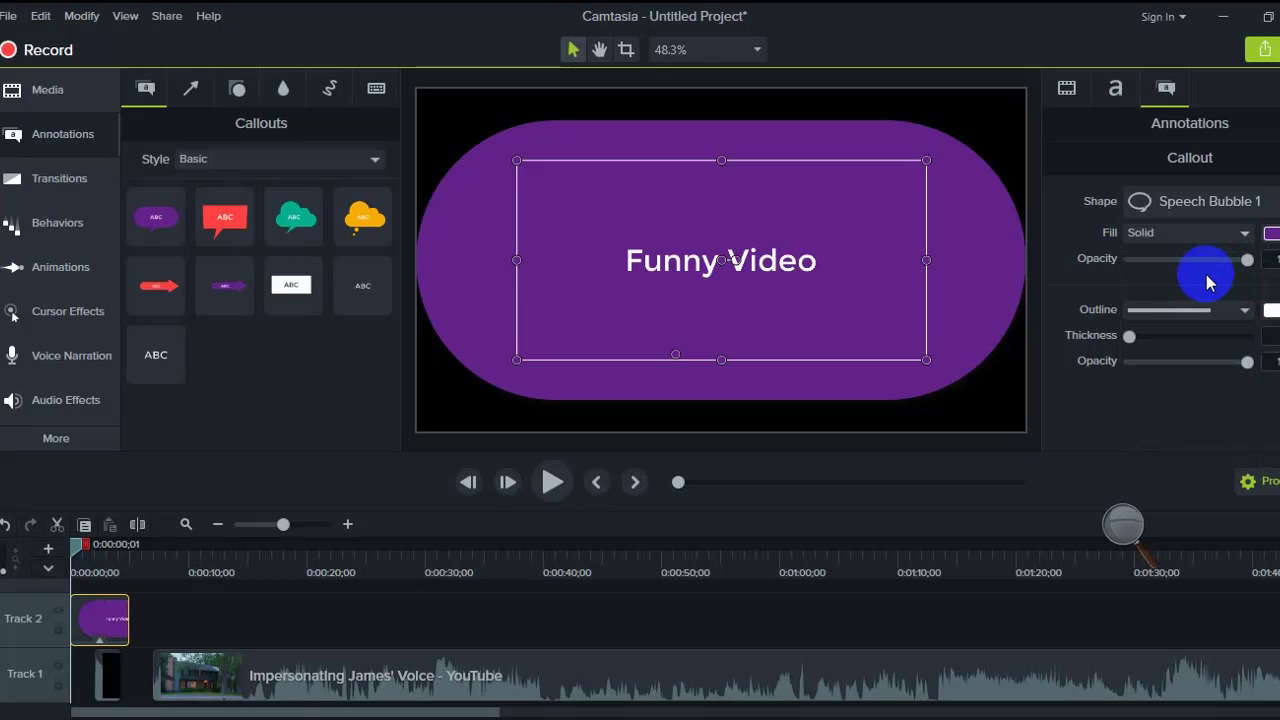
# Step: Give the speech bubble a thin outline and set the outline colour to red
pyautogui.moveTo(1129, 337); pyautogui.dragTo(1135, 340)
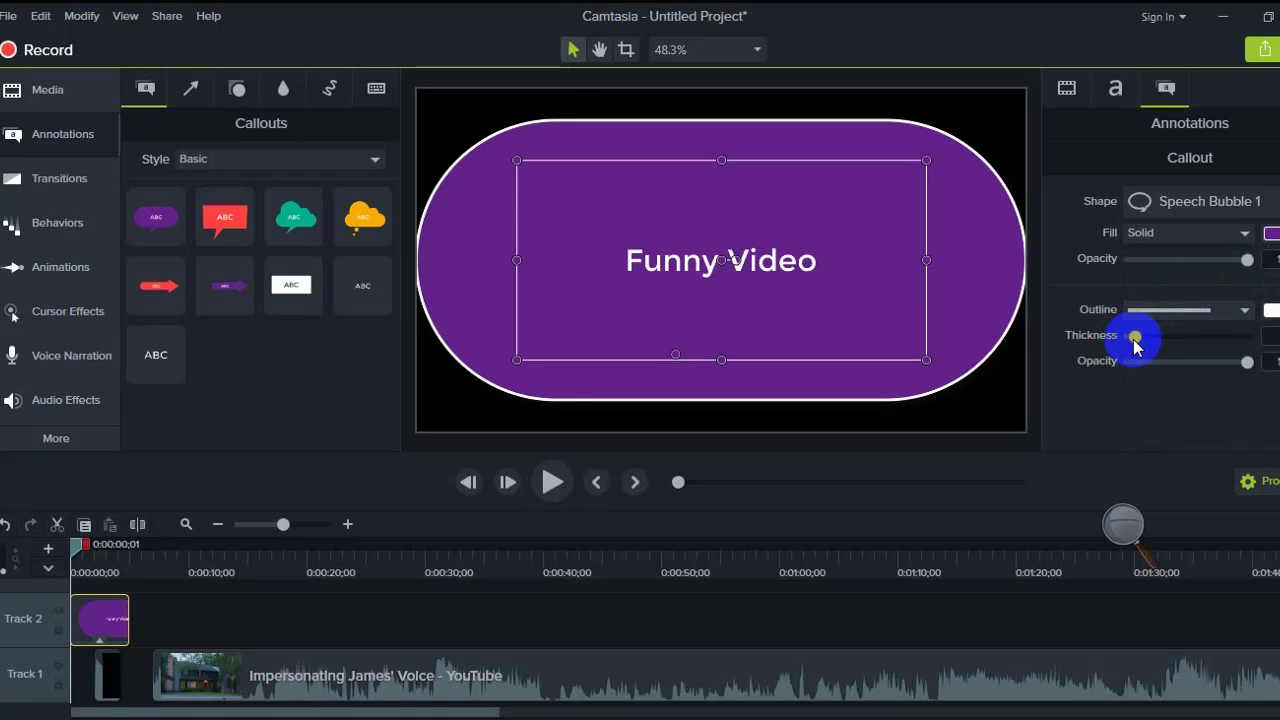
pyautogui.click(1270, 311)
pyautogui.click(1233, 347)
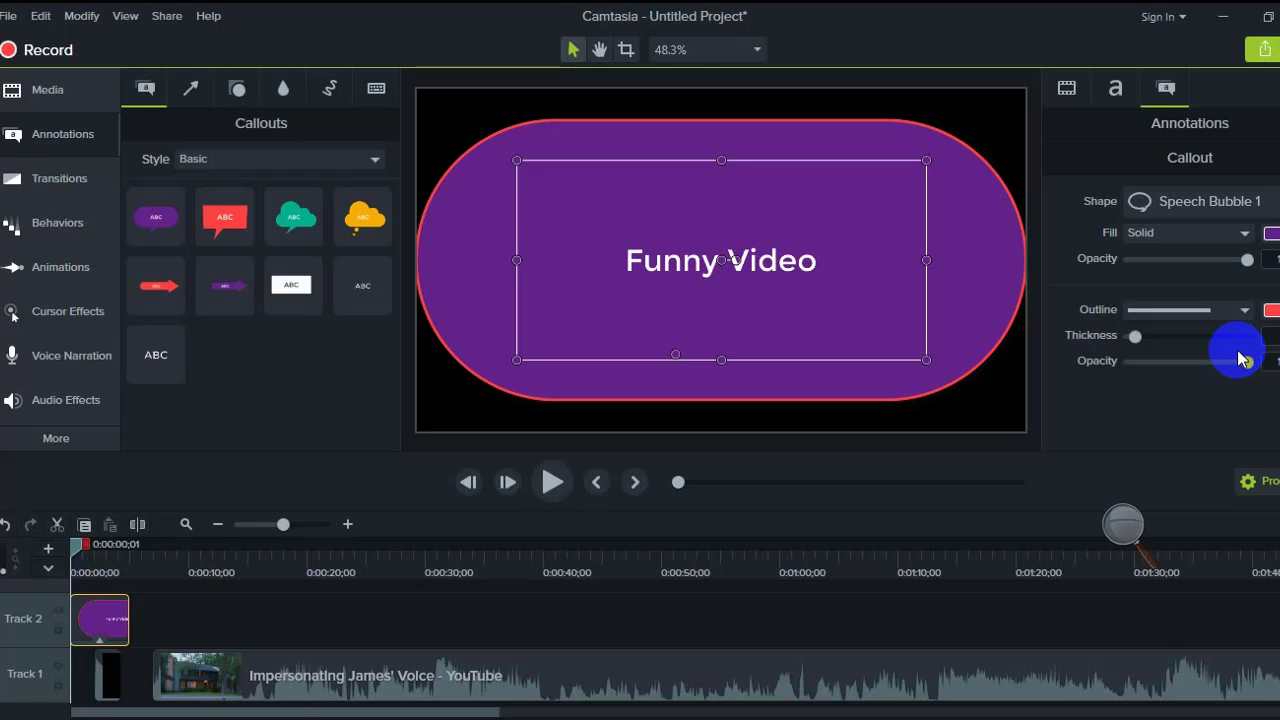
# Step: Select the "Funny Video" callout text, try the grey preset as its colour, and change it to the red preset
pyautogui.click(1117, 89)
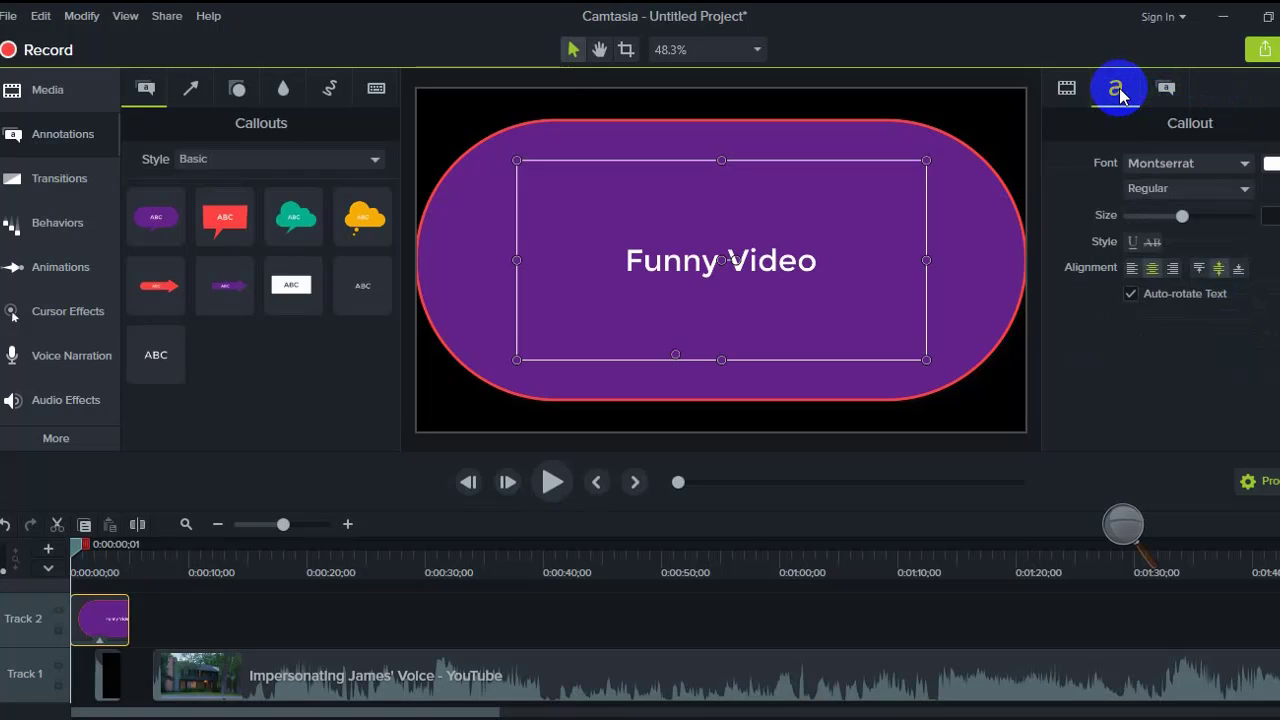
pyautogui.click(789, 259)
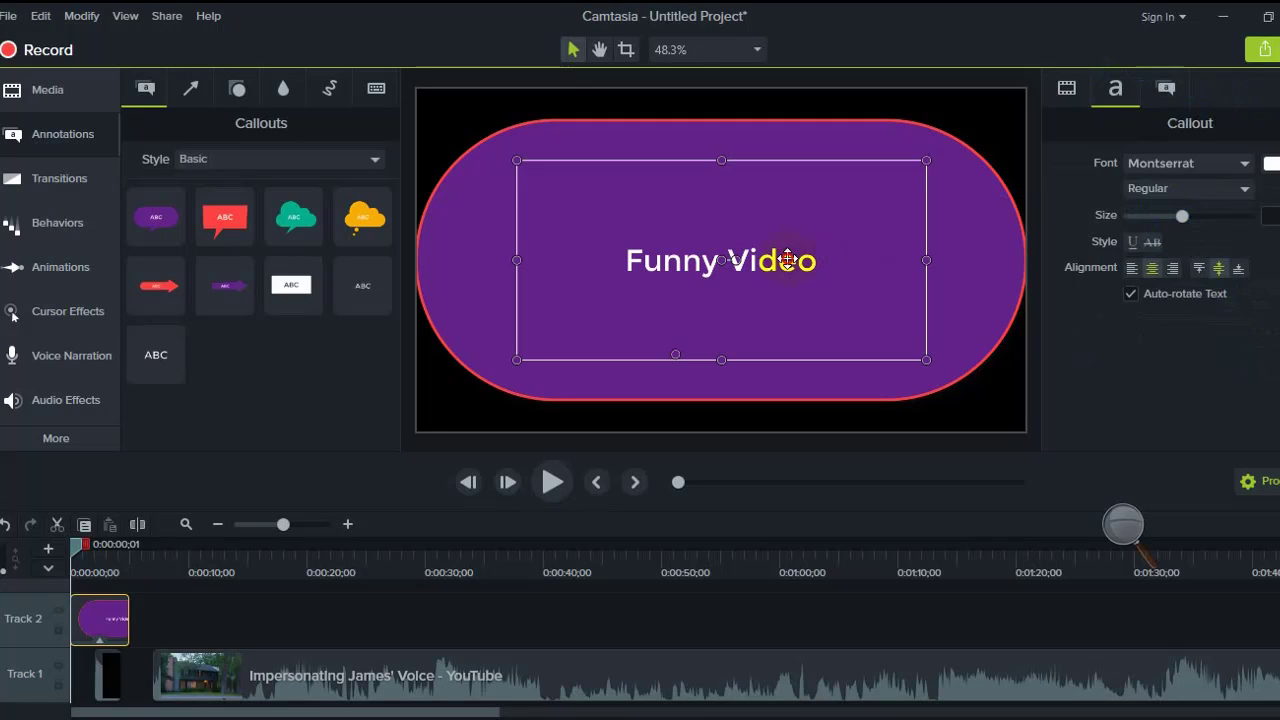
pyautogui.doubleClick(789, 259)
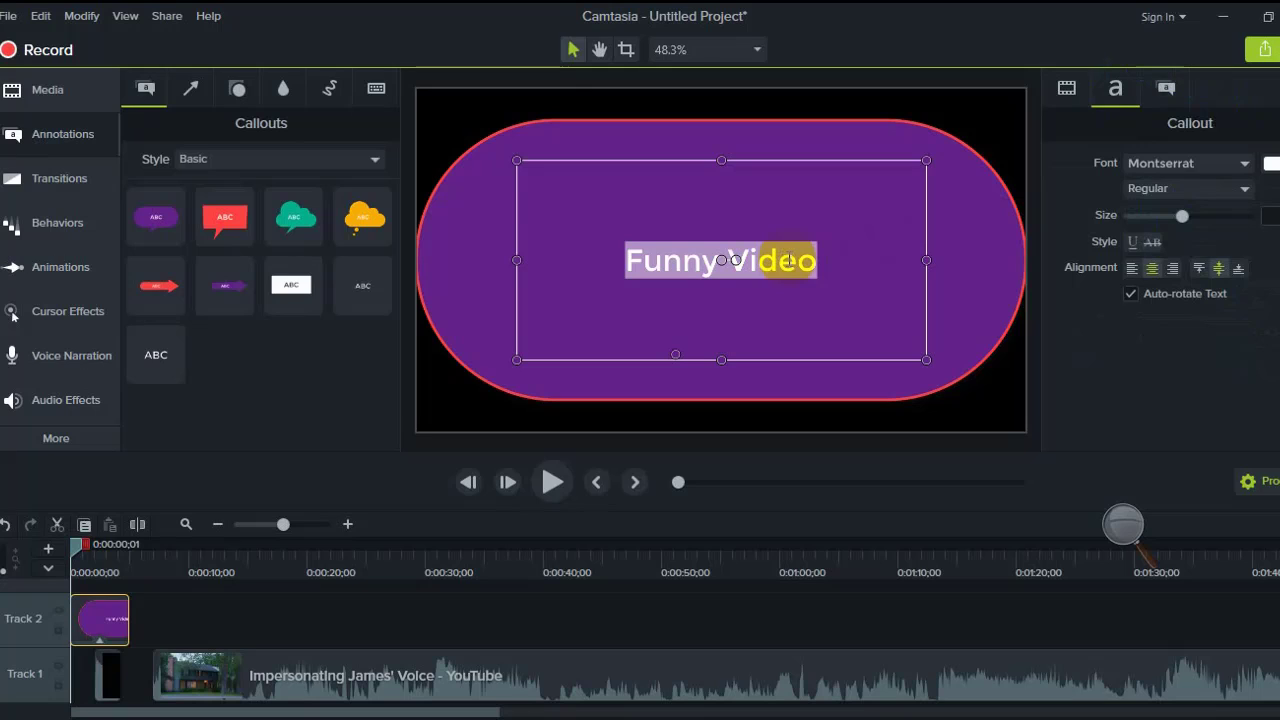
pyautogui.click(1270, 163)
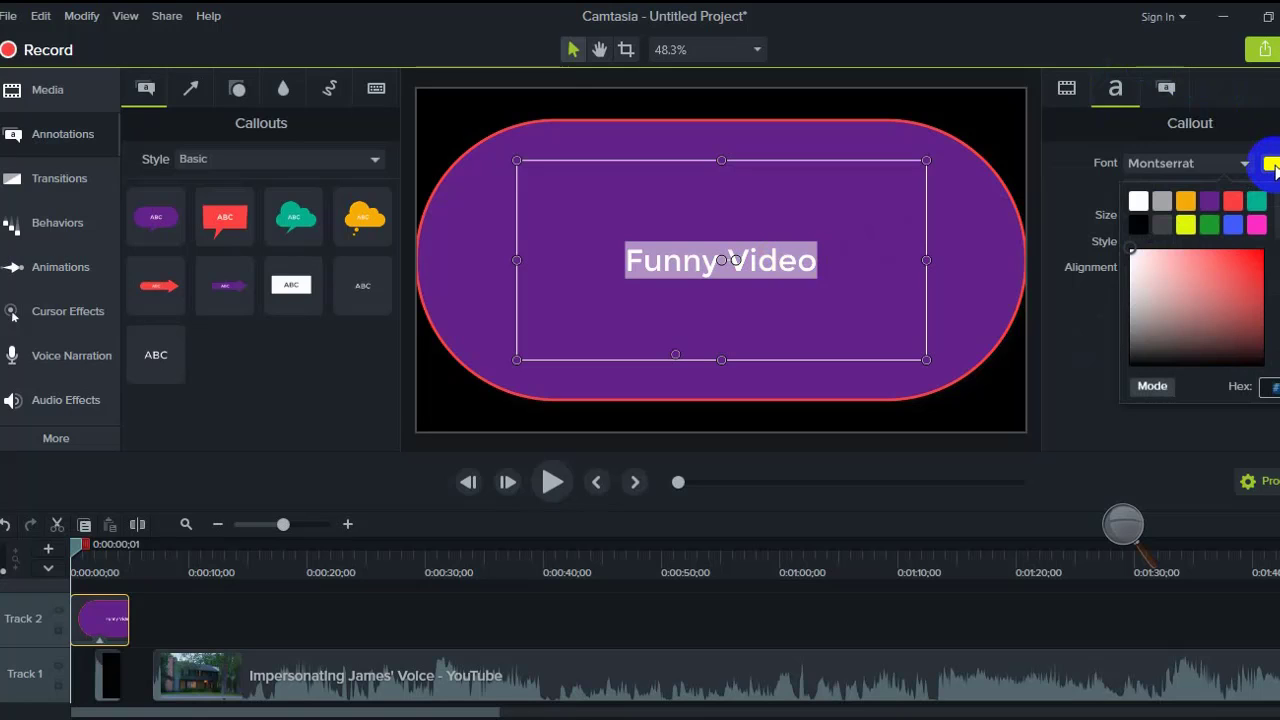
pyautogui.click(1186, 201)
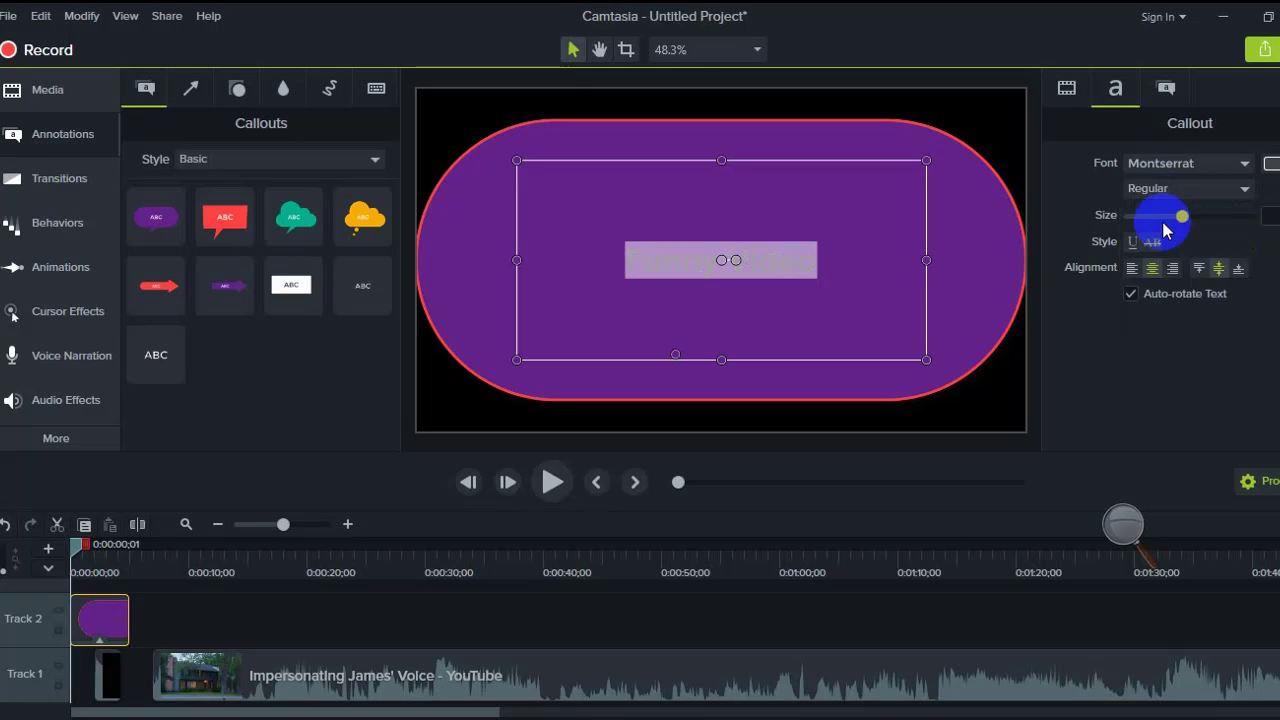
pyautogui.click(1270, 163)
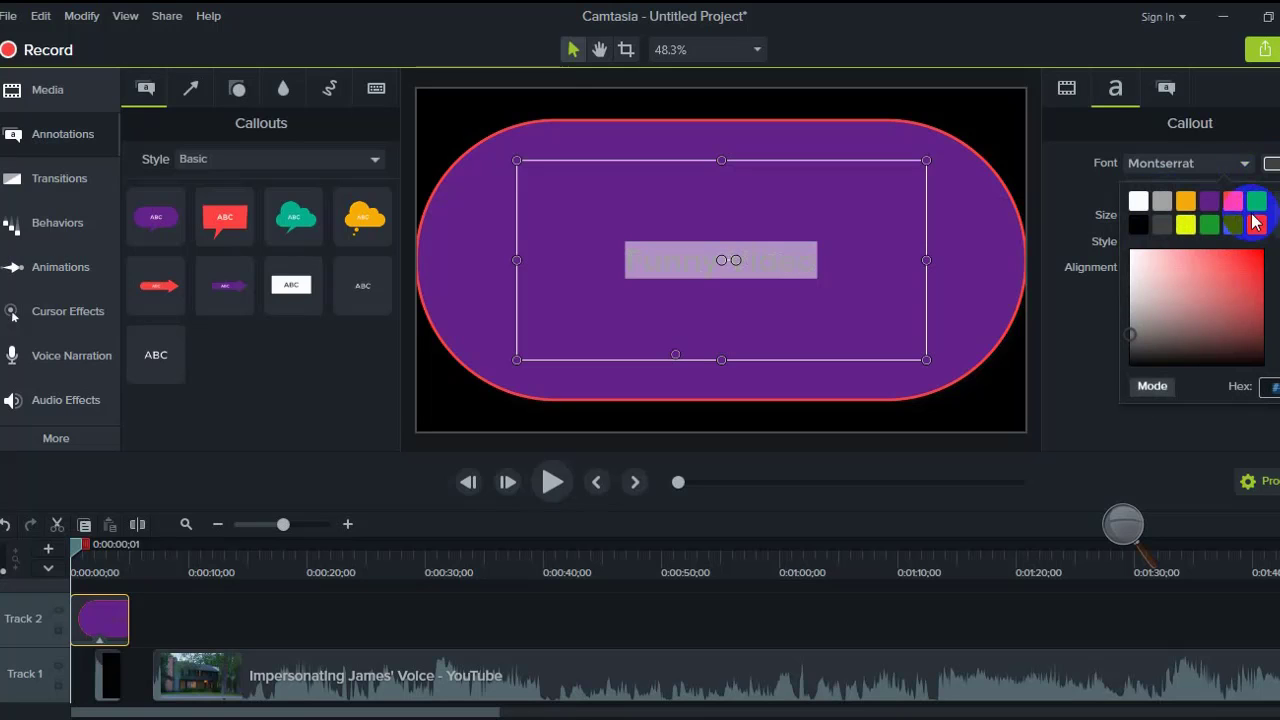
pyautogui.click(1233, 201)
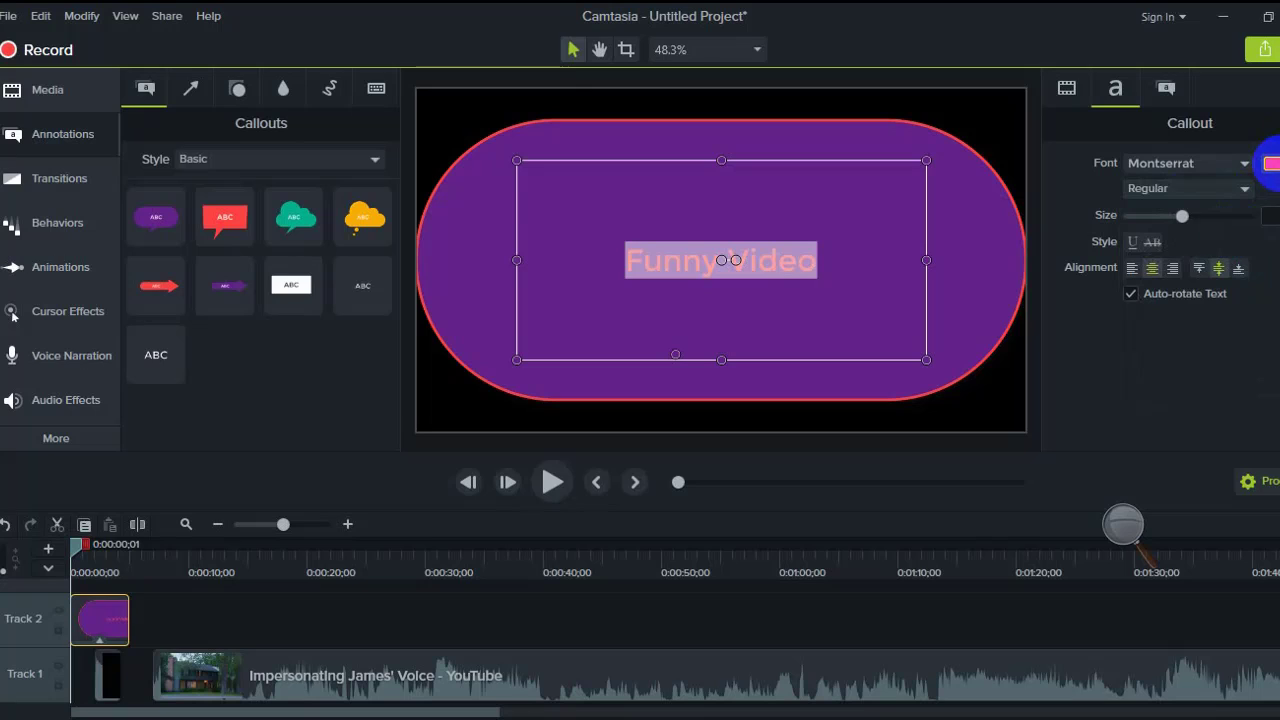
# Step: Change the "Funny Video" text colour to a more saturated custom red and enlarge the text to the maximum size
pyautogui.click(1270, 163)
pyautogui.click(1232, 250)
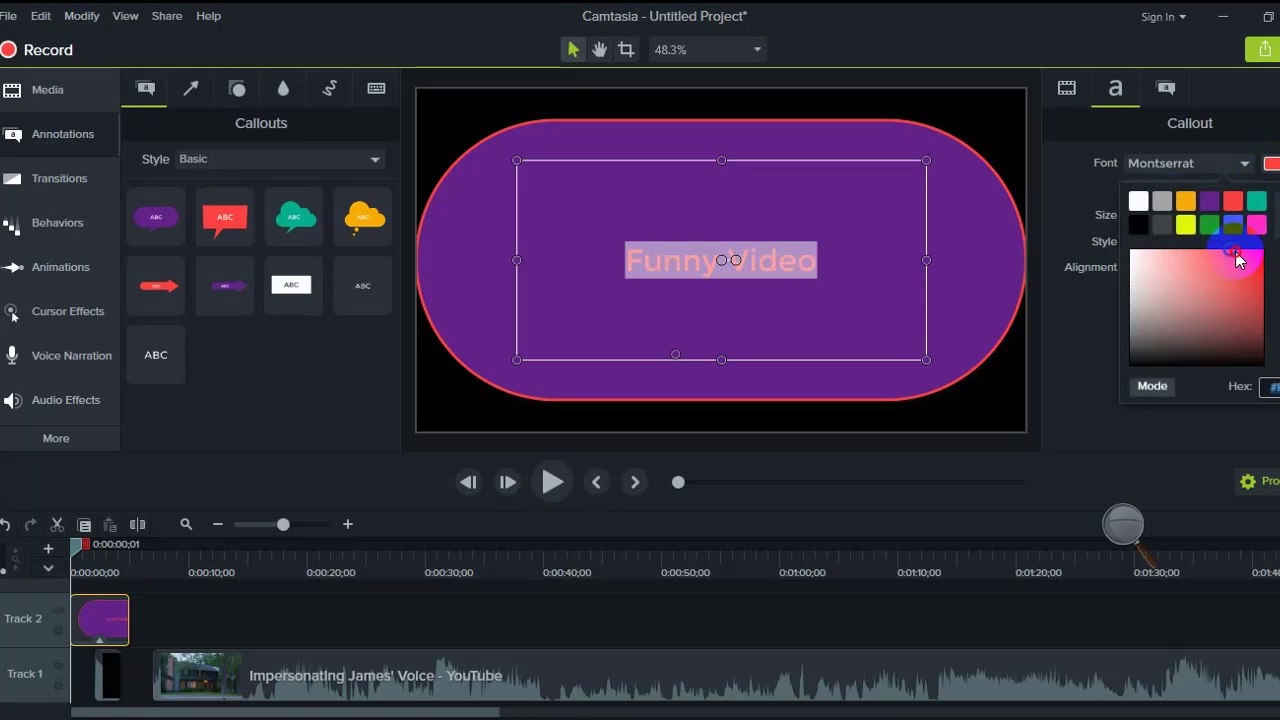
pyautogui.moveTo(1236, 254); pyautogui.dragTo(1260, 259)
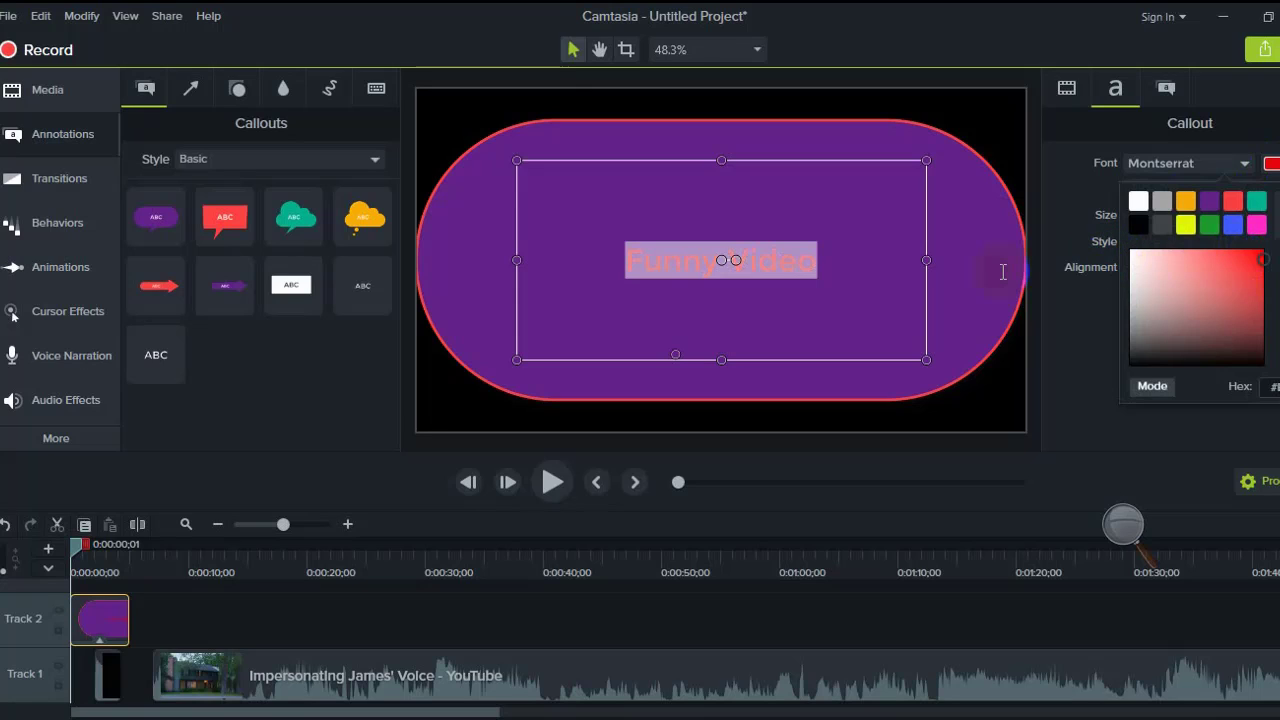
pyautogui.click(977, 397)
pyautogui.click(1100, 222)
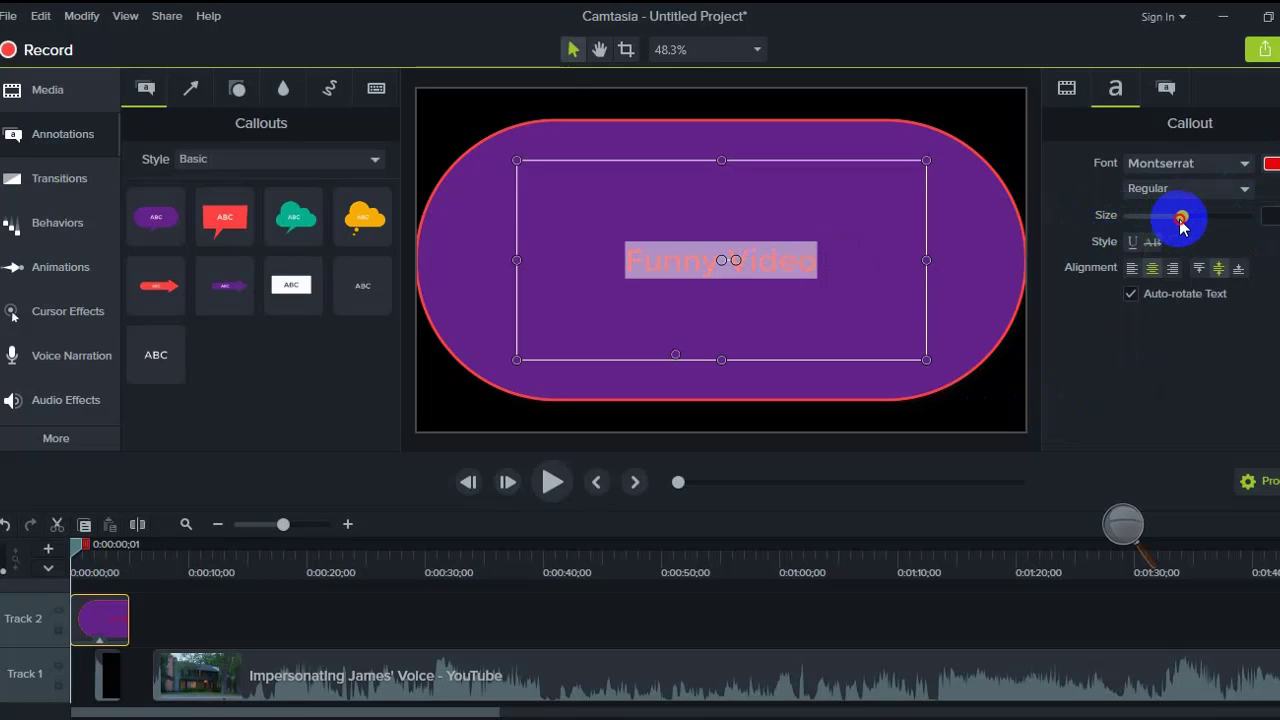
pyautogui.moveTo(1181, 224); pyautogui.dragTo(1247, 237)
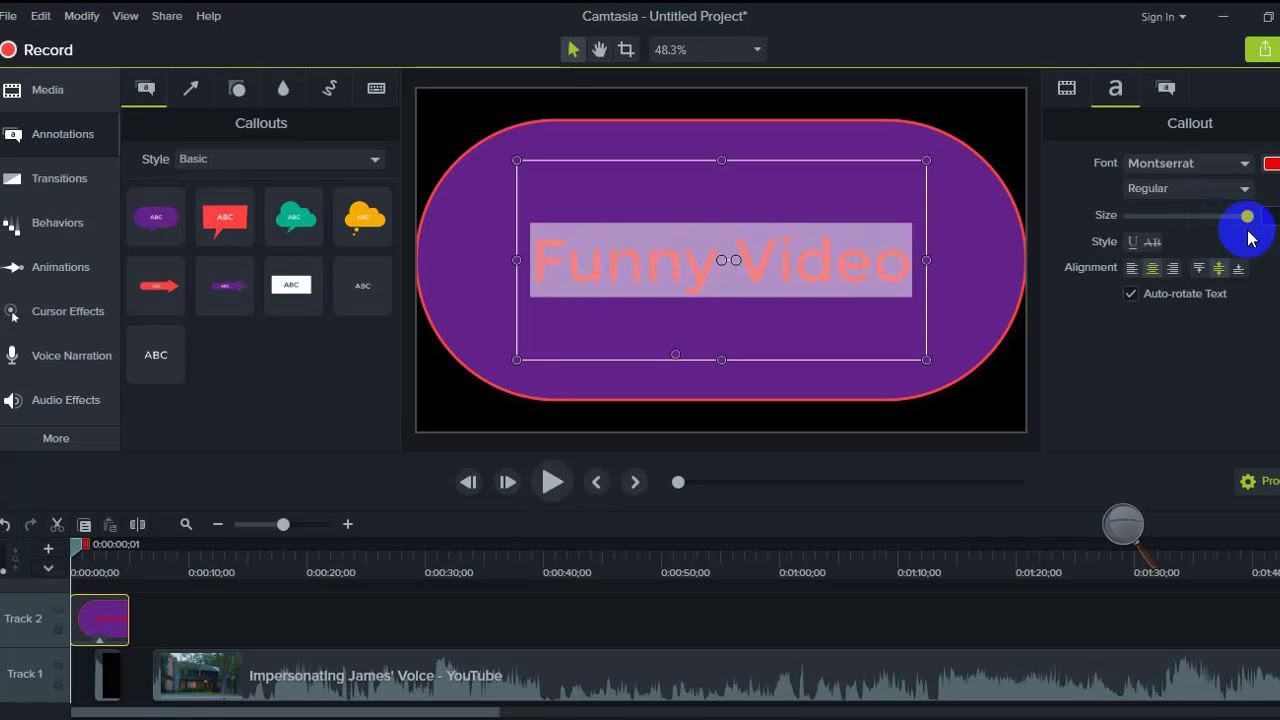
# Step: Try the MS Gothic font on the callout text and enlarge it to a medium size
pyautogui.click(1244, 168)
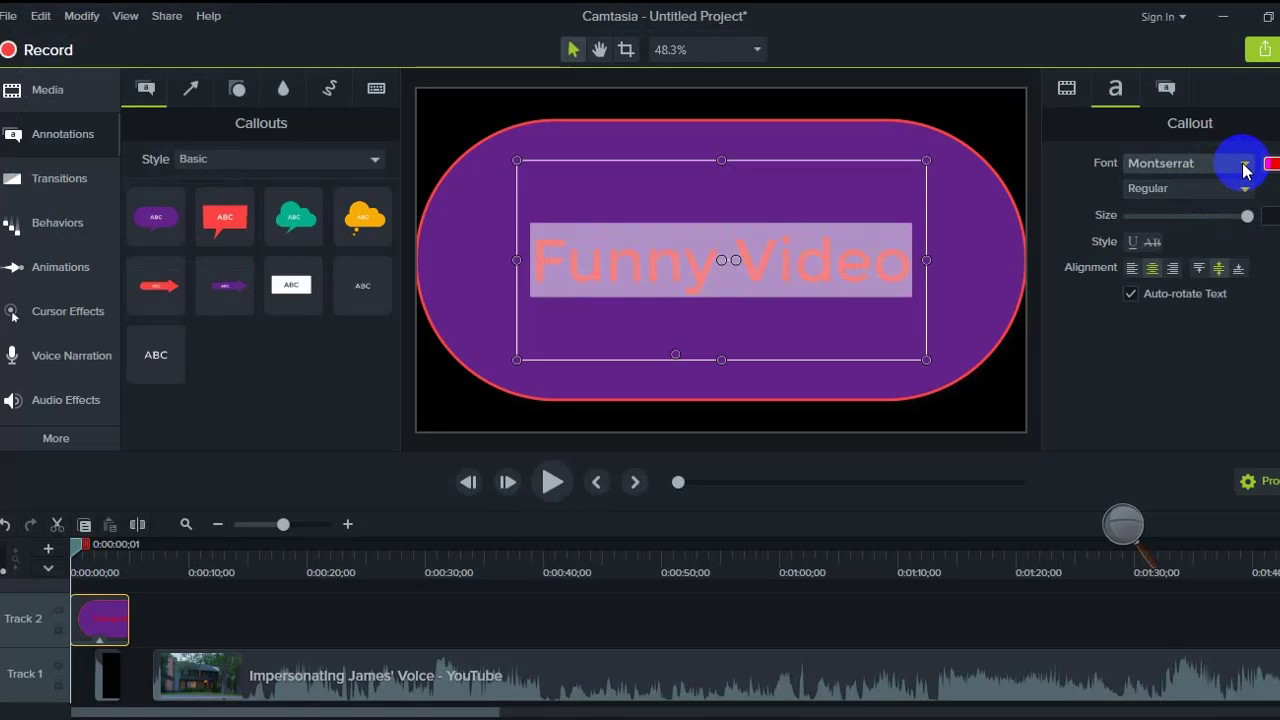
pyautogui.click(1244, 166)
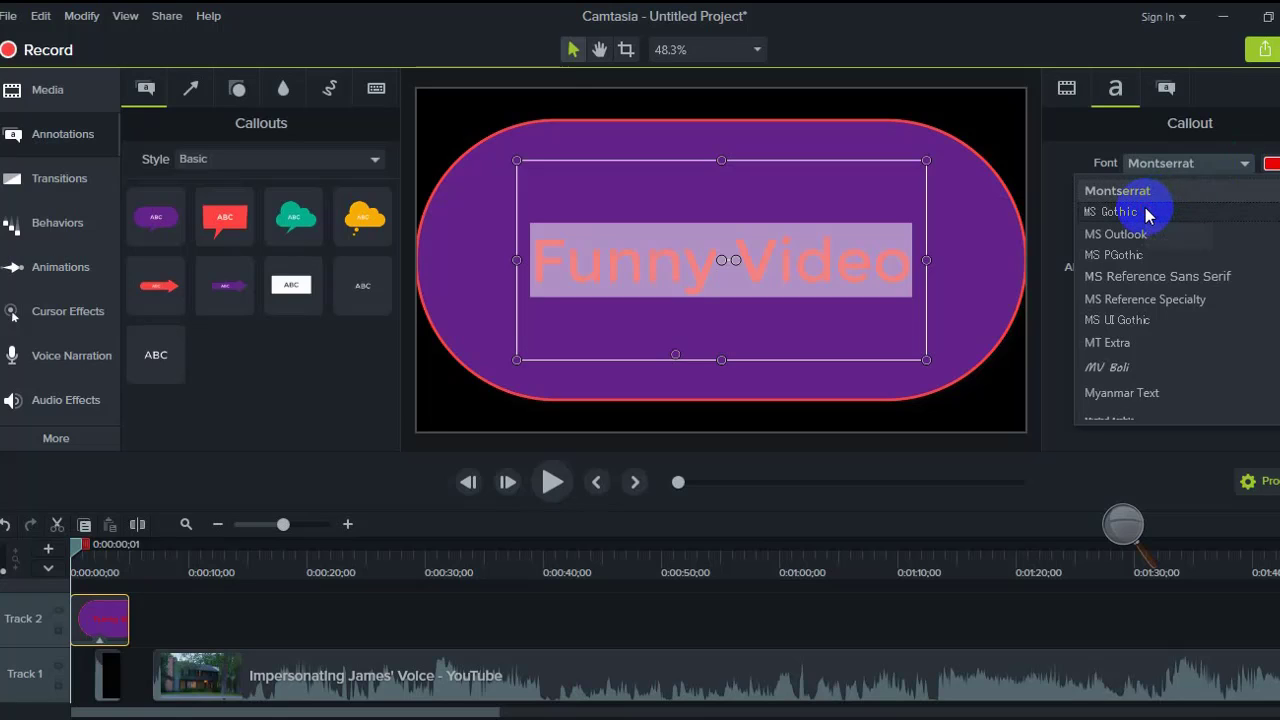
pyautogui.click(868, 254)
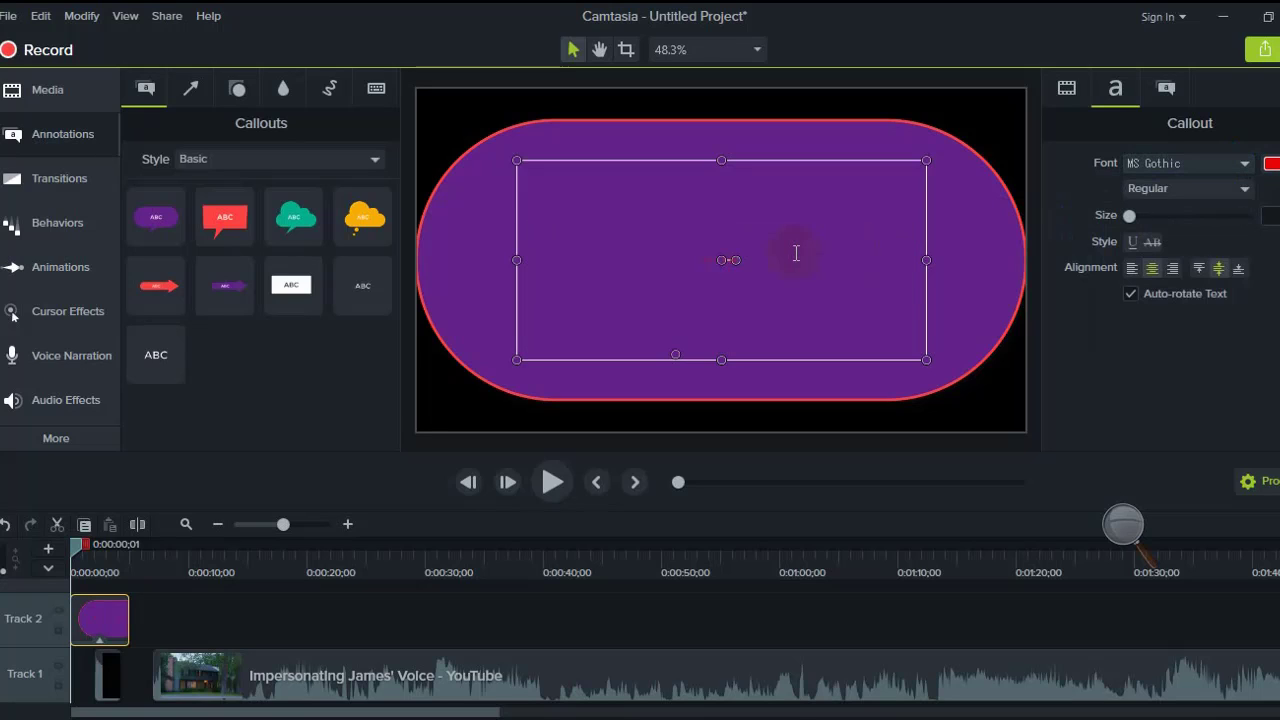
pyautogui.click(1150, 214)
pyautogui.moveTo(1150, 217); pyautogui.dragTo(1203, 226)
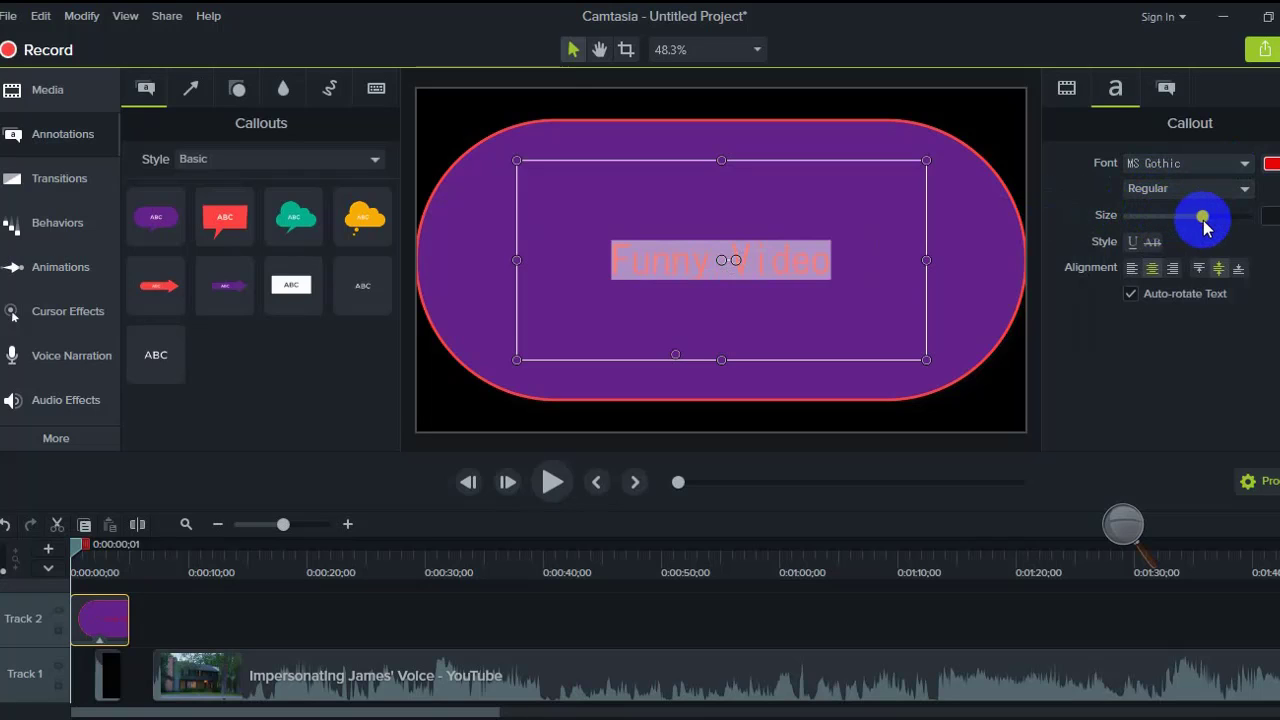
# Step: Try the MS Outlook font on the callout text, and set the text to Myriad Hebrew in Bold
pyautogui.click(1185, 163)
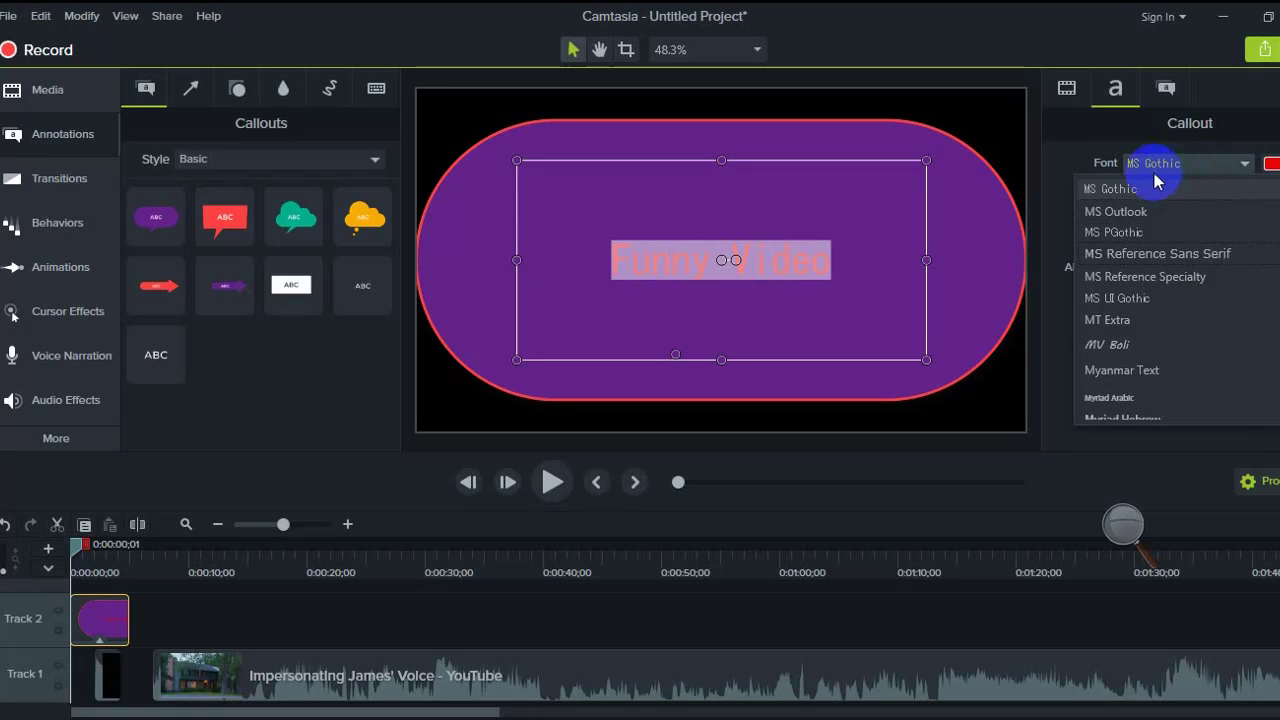
pyautogui.click(1118, 212)
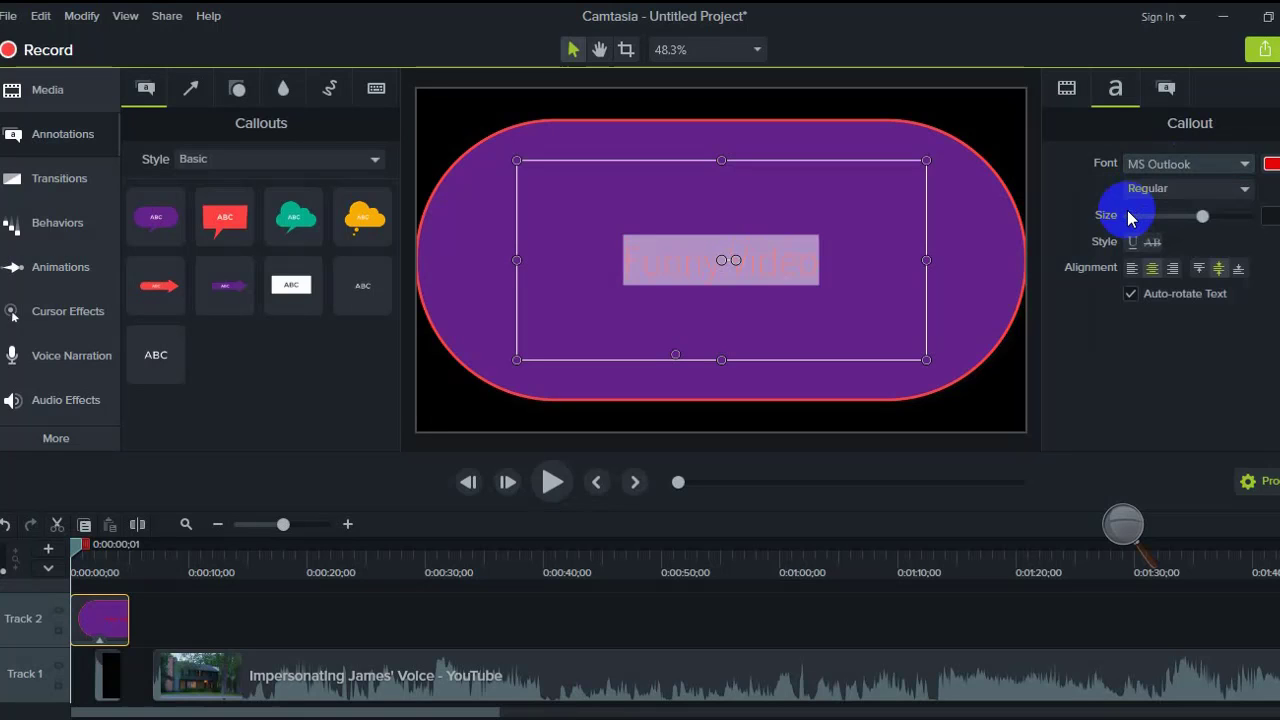
pyautogui.click(1220, 166)
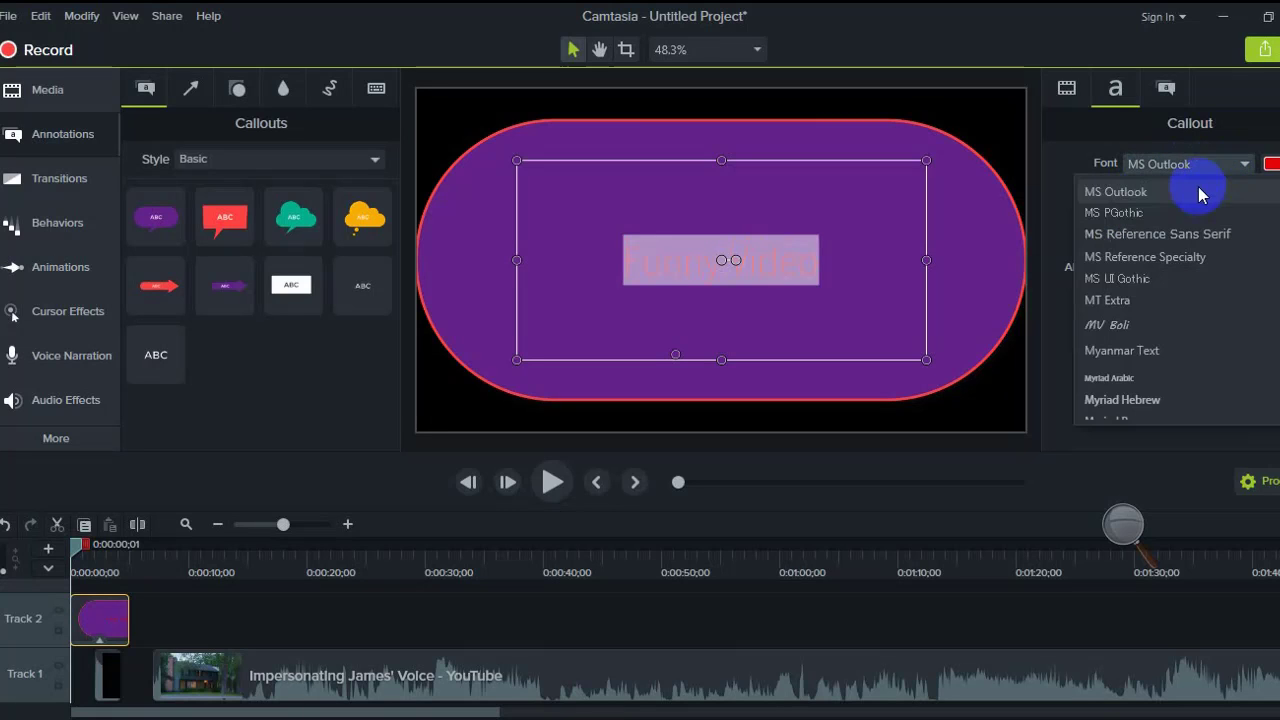
pyautogui.click(1122, 400)
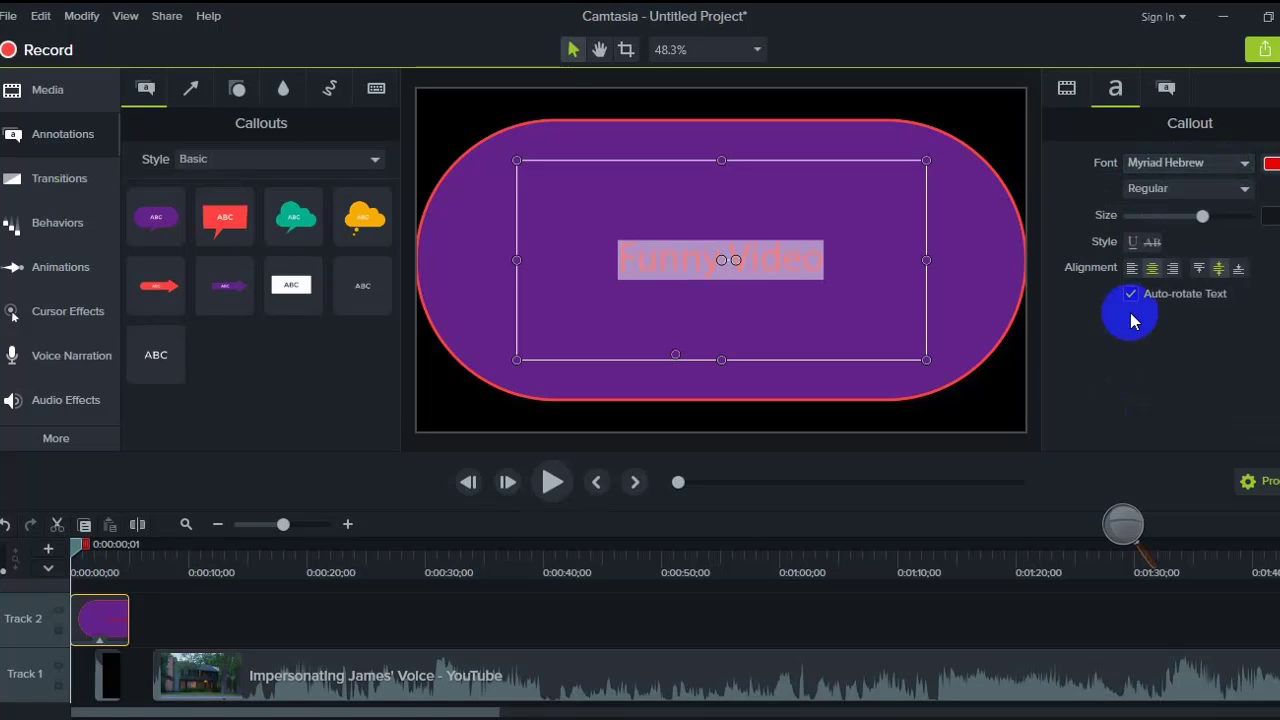
pyautogui.click(1208, 193)
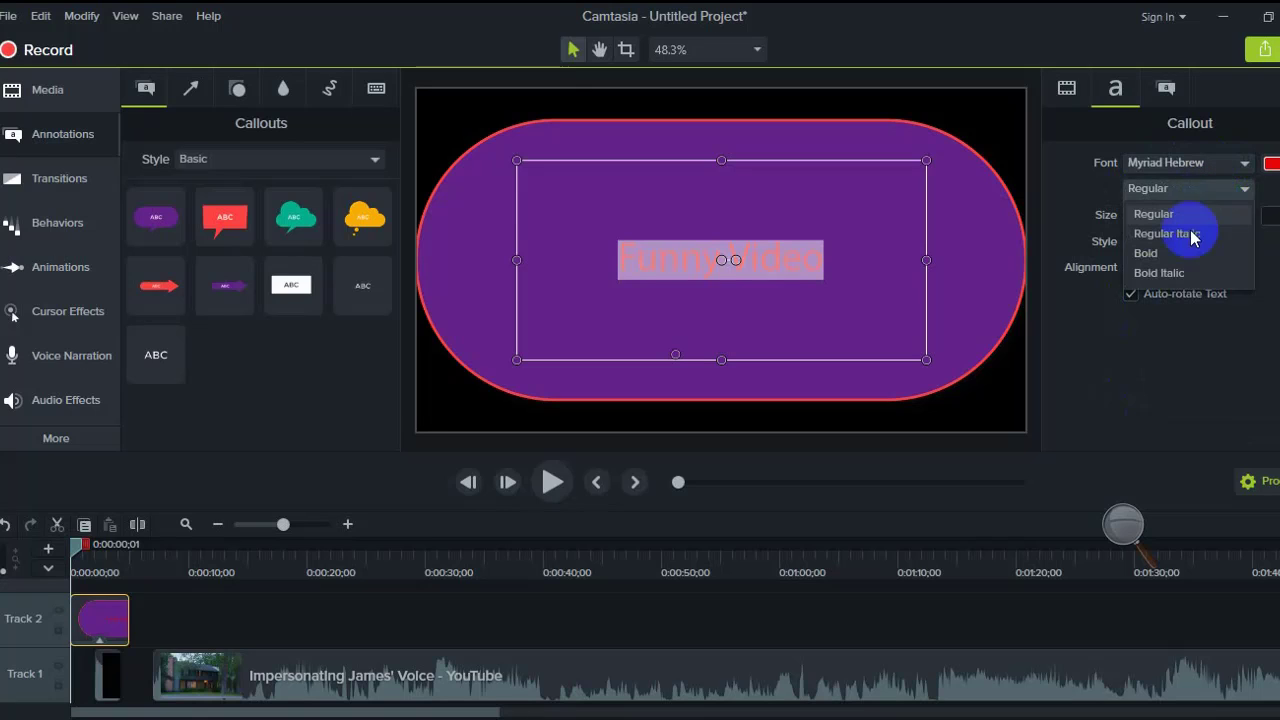
pyautogui.click(1177, 256)
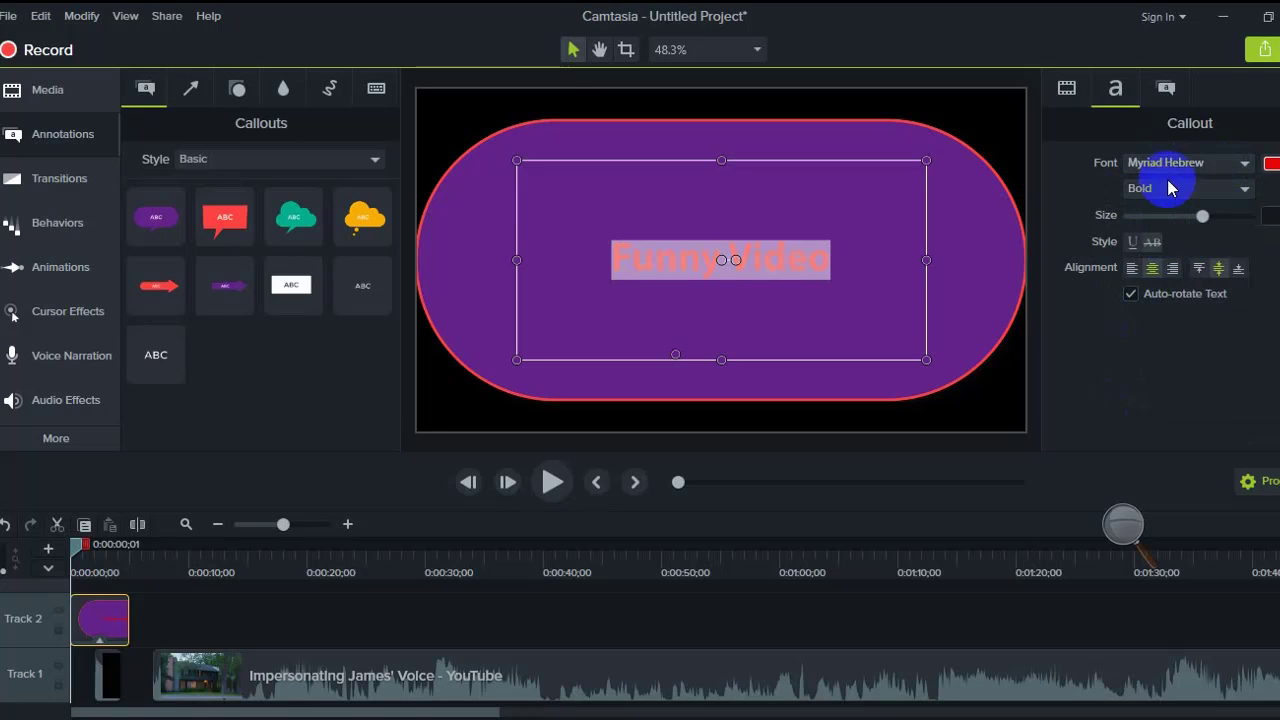
# Step: Enlarge the bold "Funny Video" text to the maximum size and slightly adjust the callout's frame on the canvas
pyautogui.click(841, 262)
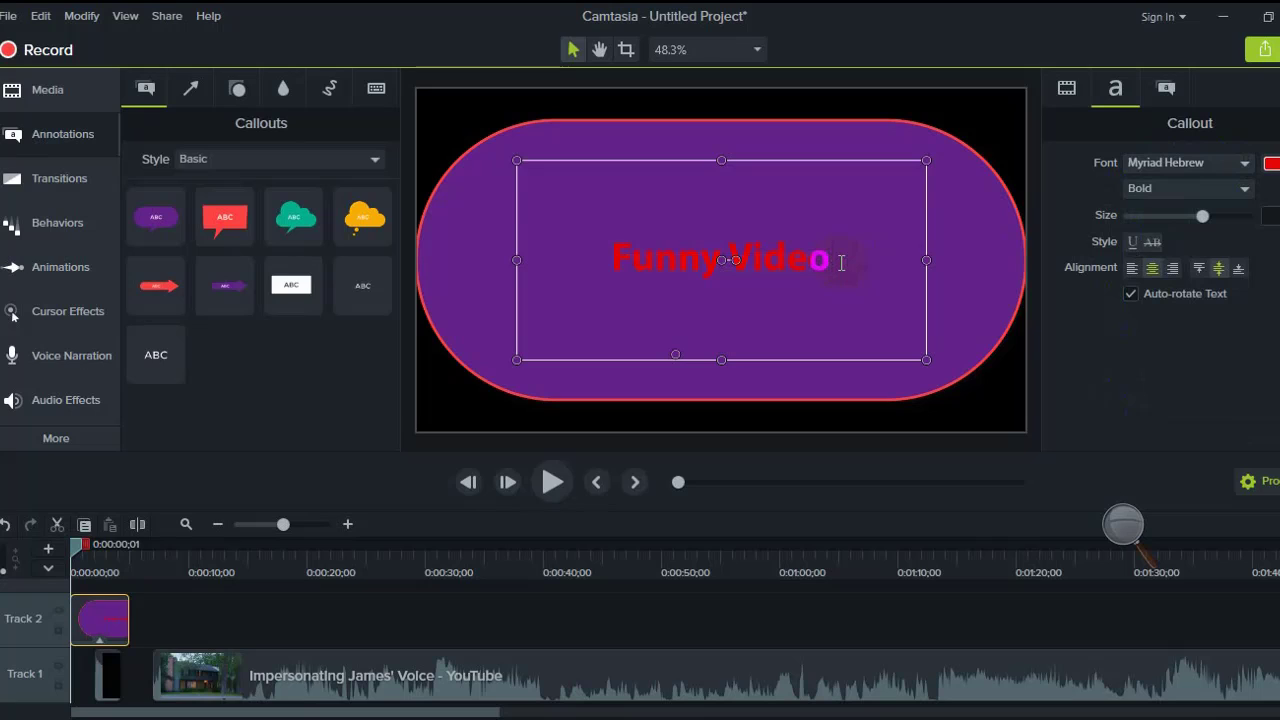
pyautogui.moveTo(841, 262); pyautogui.dragTo(605, 237)
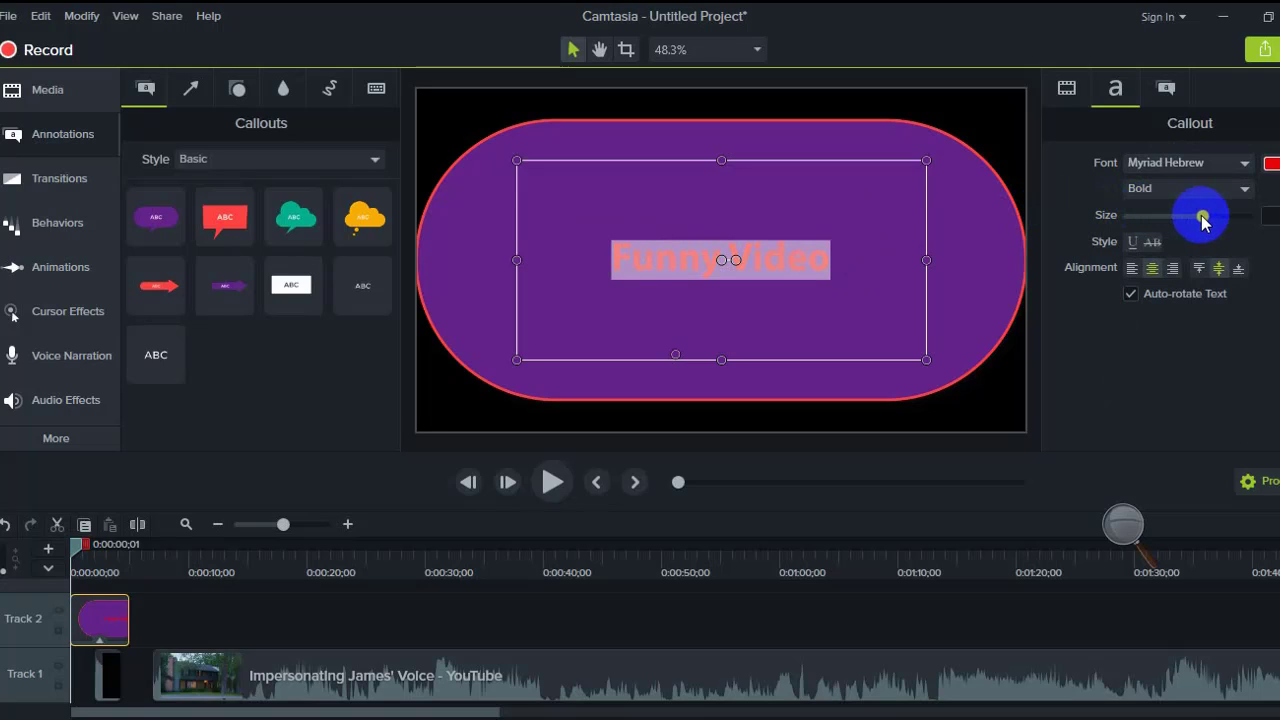
pyautogui.moveTo(1200, 211); pyautogui.dragTo(1262, 226)
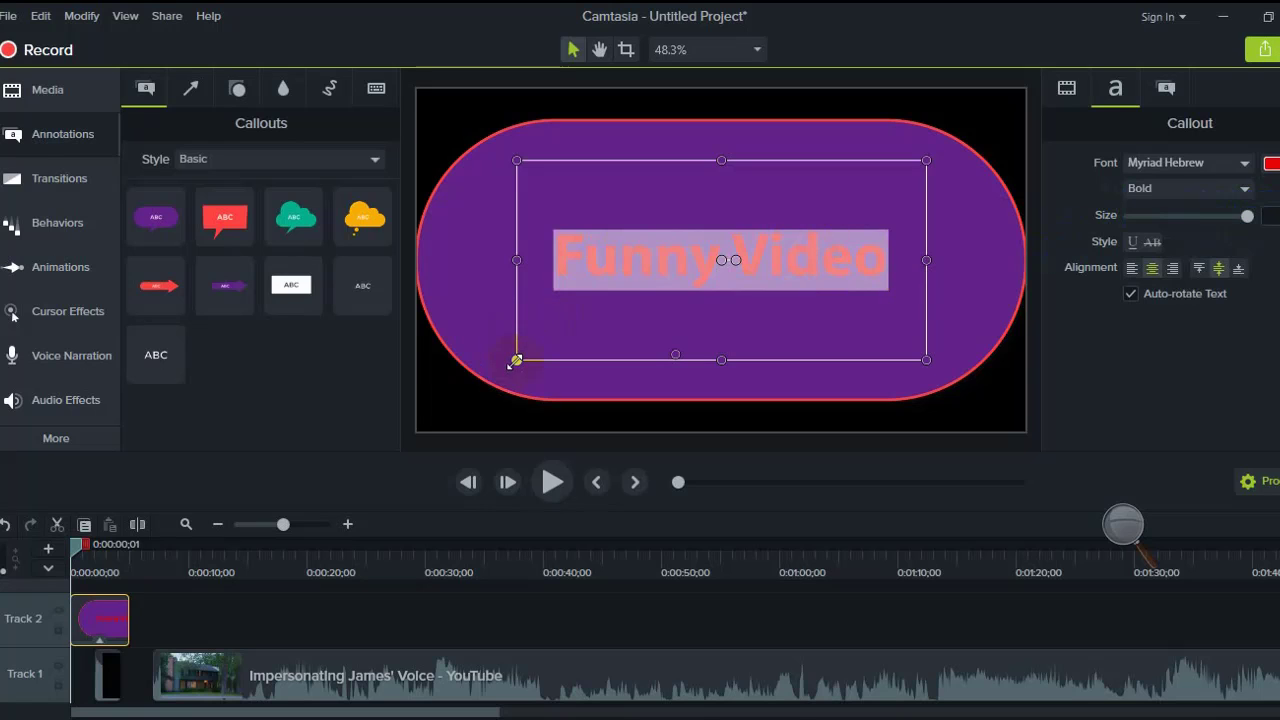
pyautogui.moveTo(516, 360)
pyautogui.mouseDown()
pyautogui.moveTo(471, 360)
pyautogui.moveTo(515, 361)
pyautogui.mouseUp()
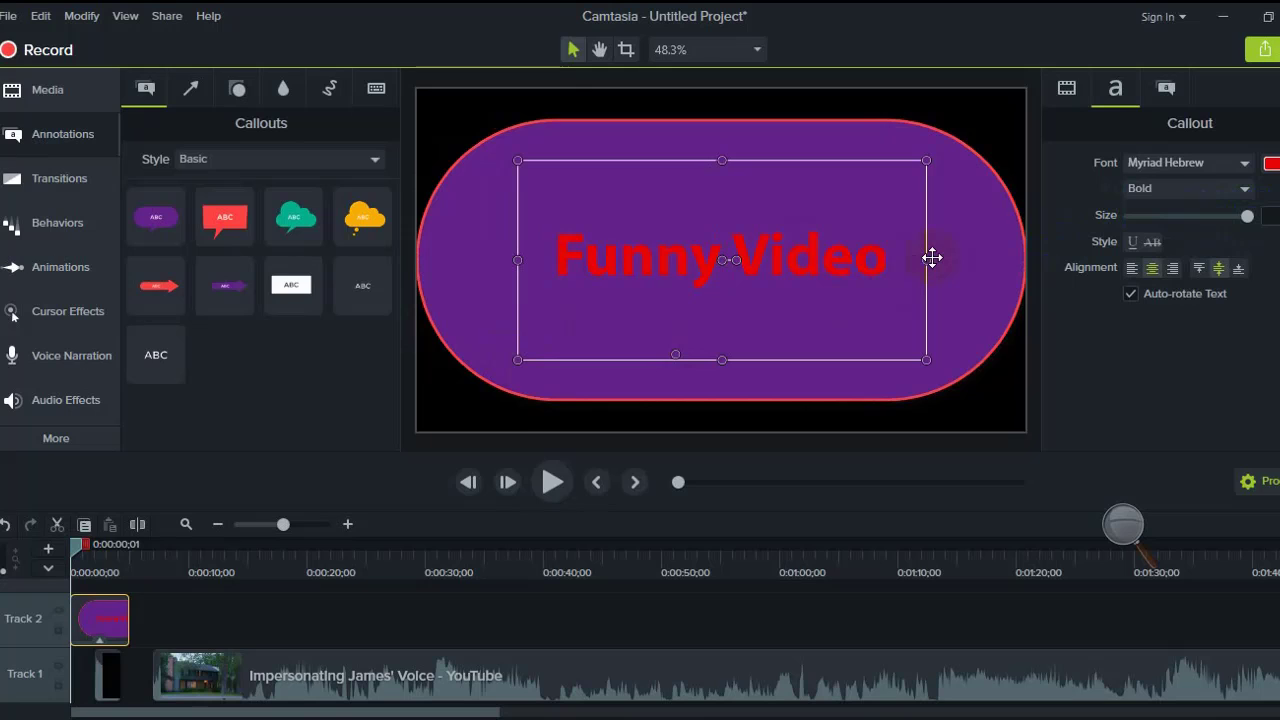
pyautogui.moveTo(932, 259); pyautogui.dragTo(937, 259)
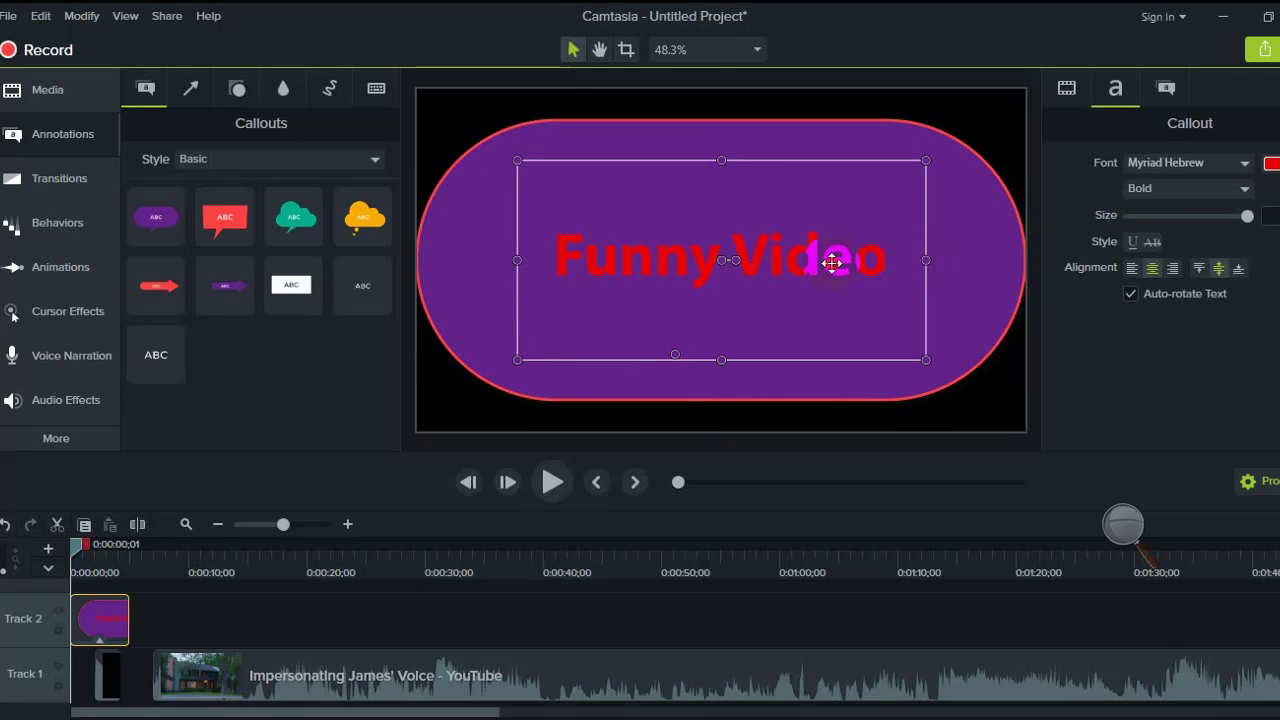
# Step: Change the font style of the "Funny Video" text to Bold Italic and deselect the text
pyautogui.doubleClick(832, 262)
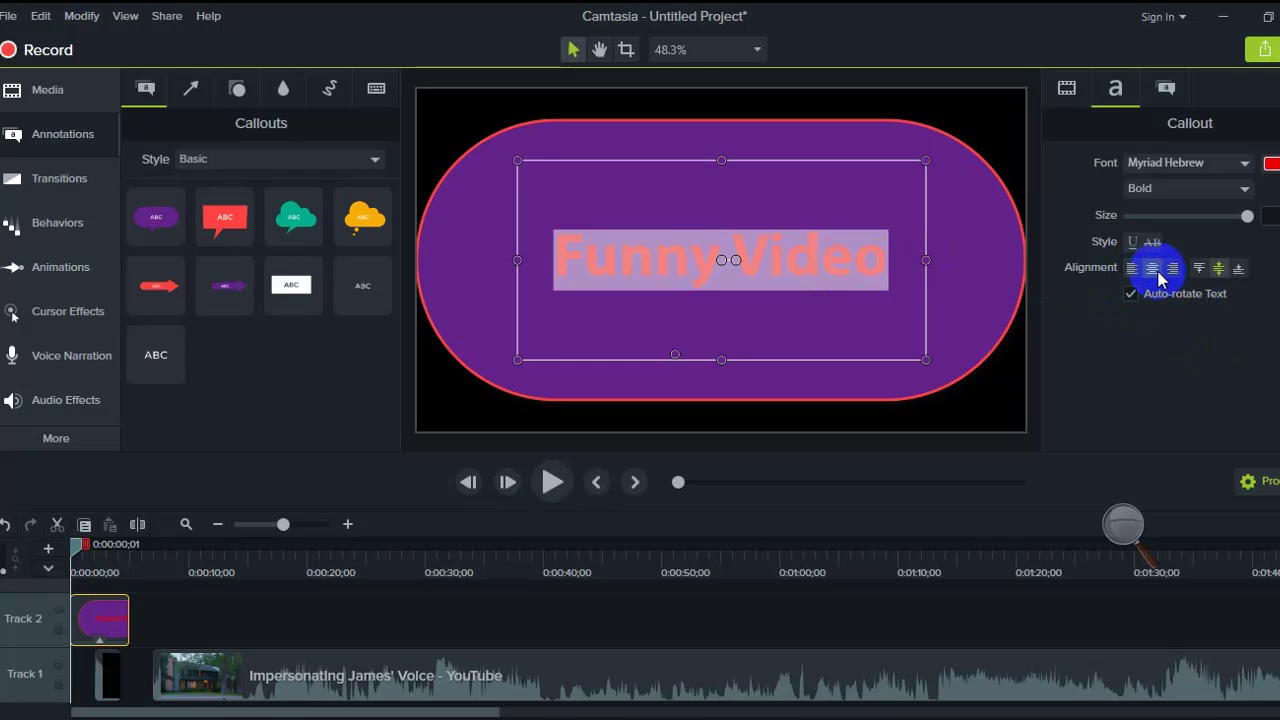
pyautogui.click(1170, 197)
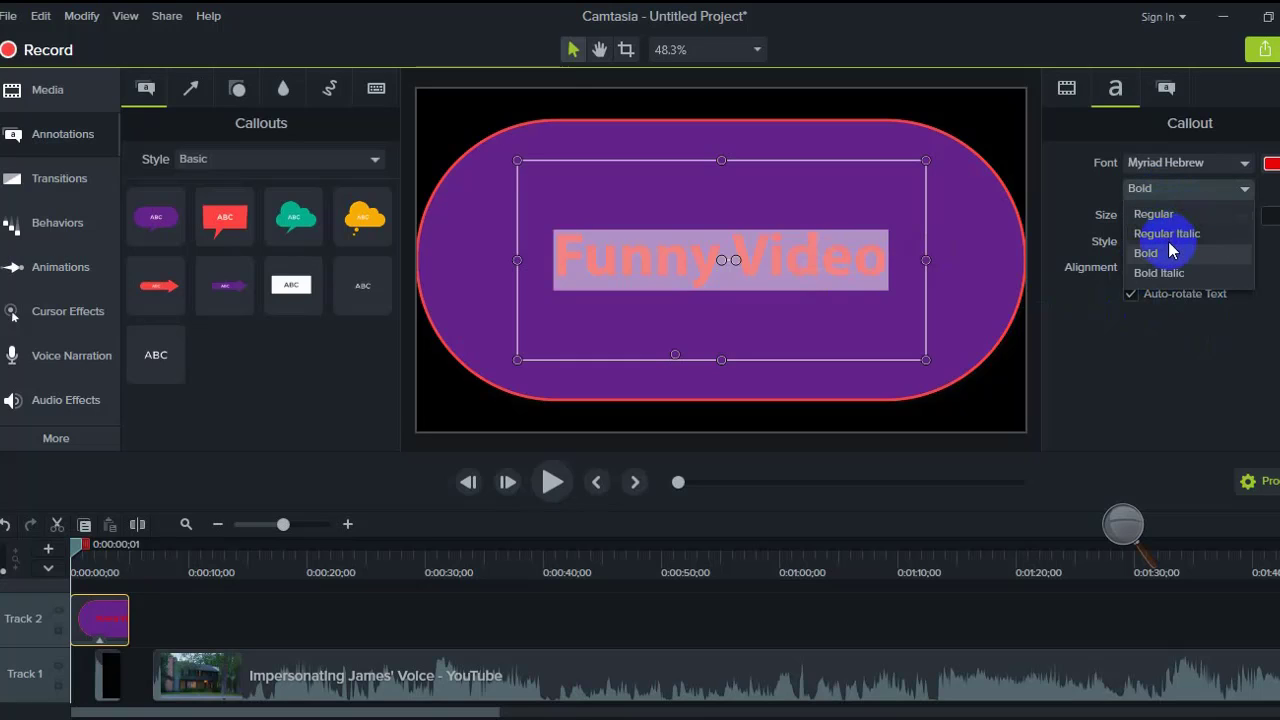
pyautogui.click(1162, 274)
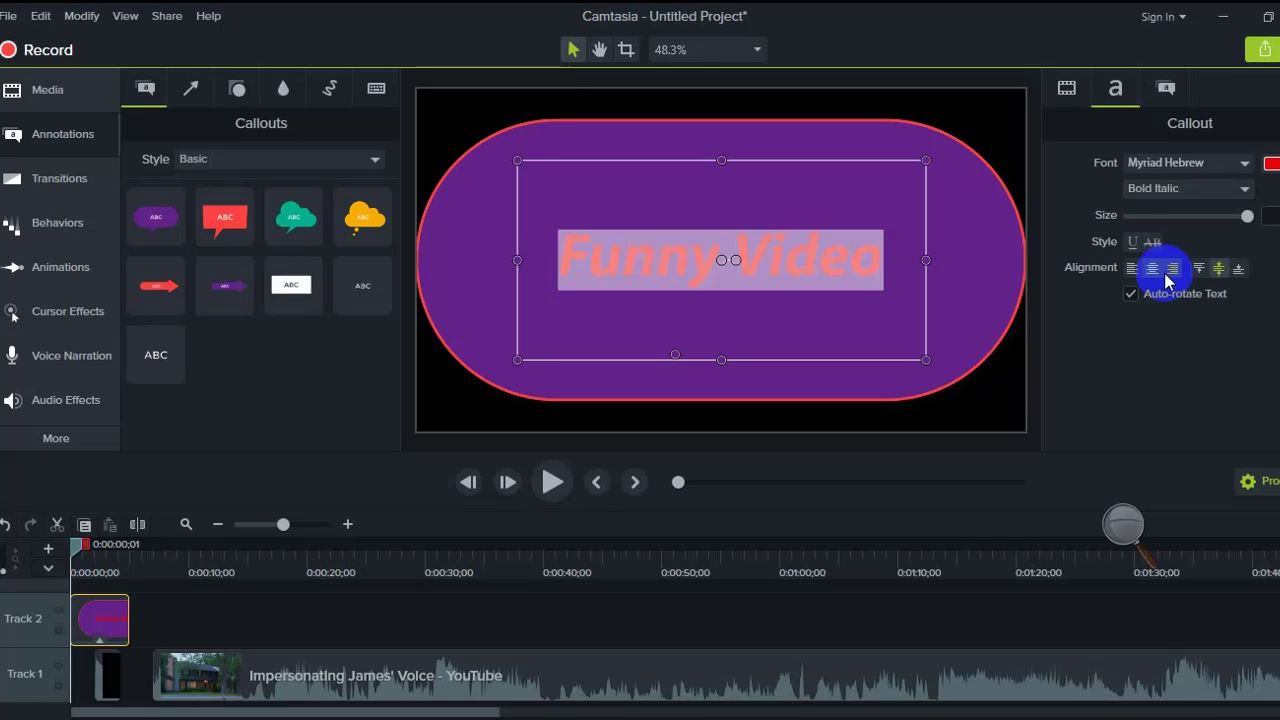
pyautogui.click(970, 218)
pyautogui.click(1066, 88)
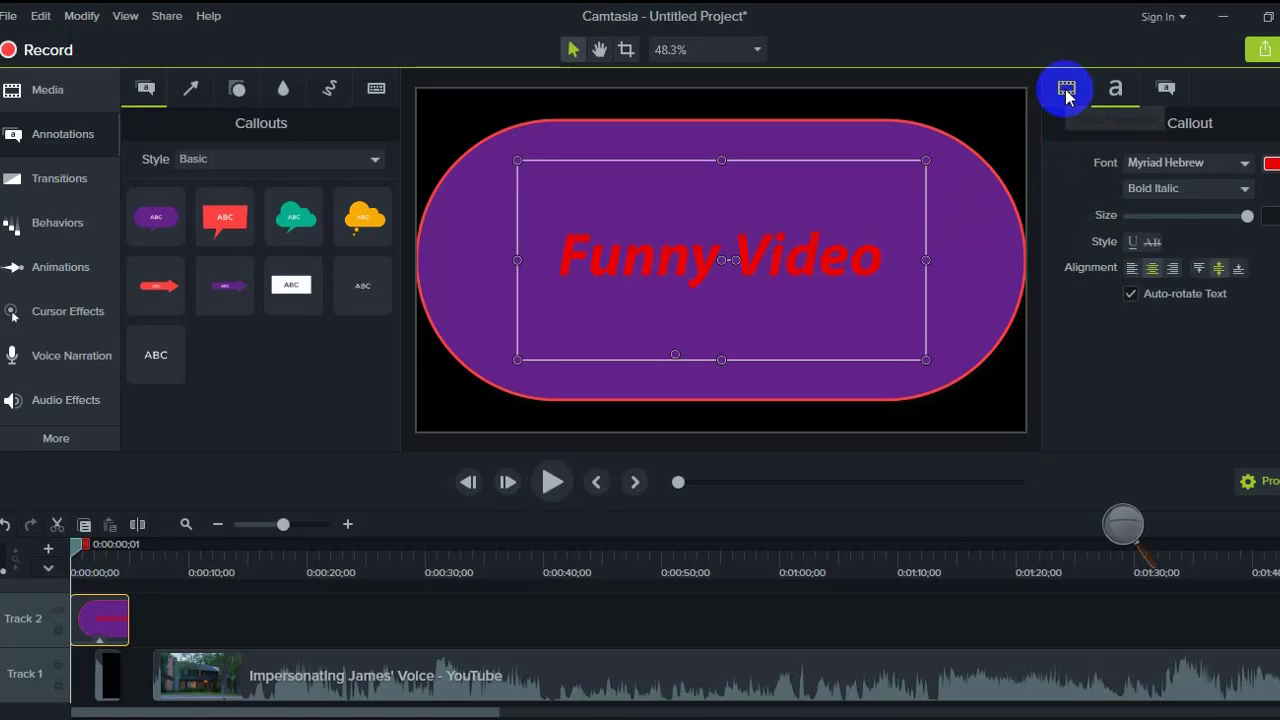
pyautogui.click(1110, 92)
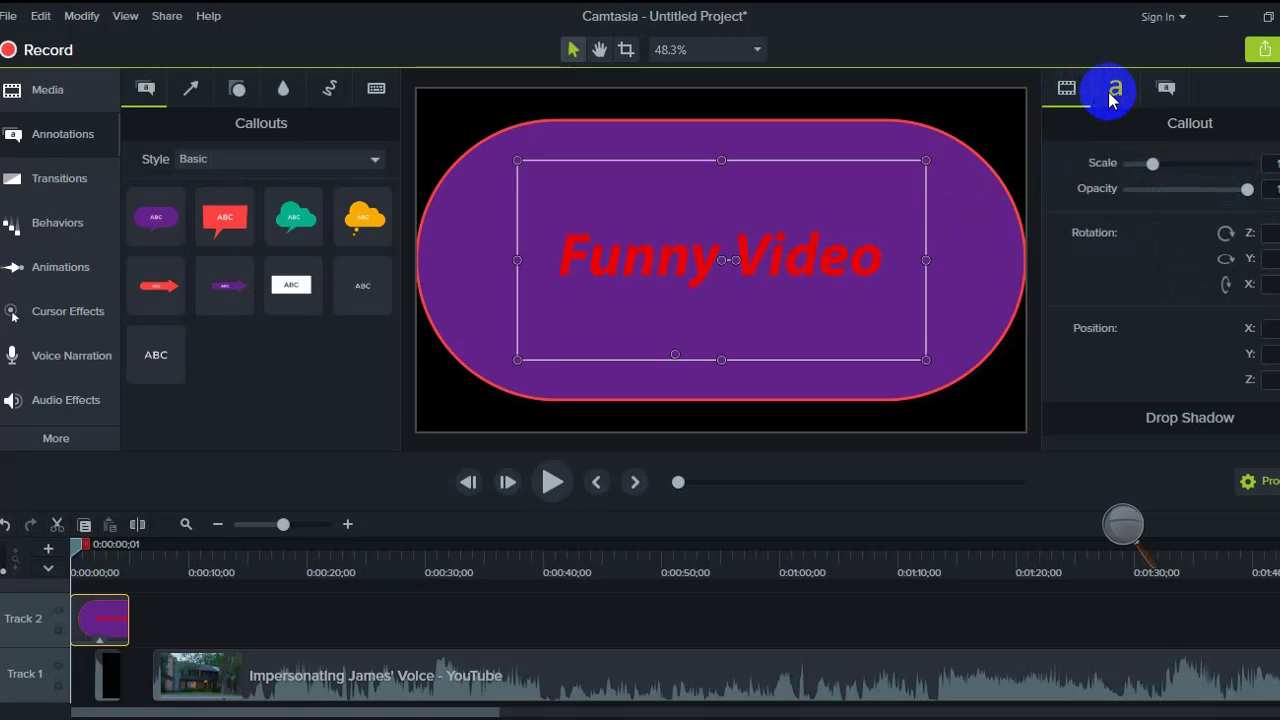
pyautogui.click(1164, 90)
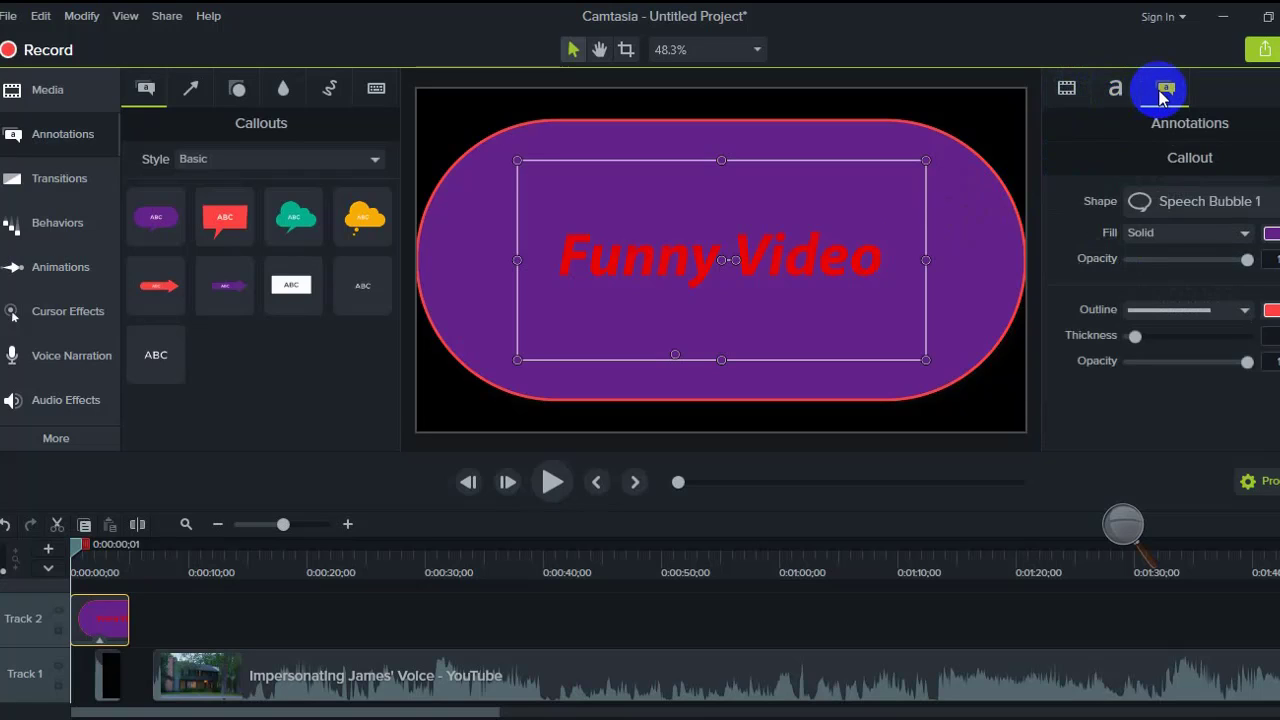
pyautogui.click(1117, 92)
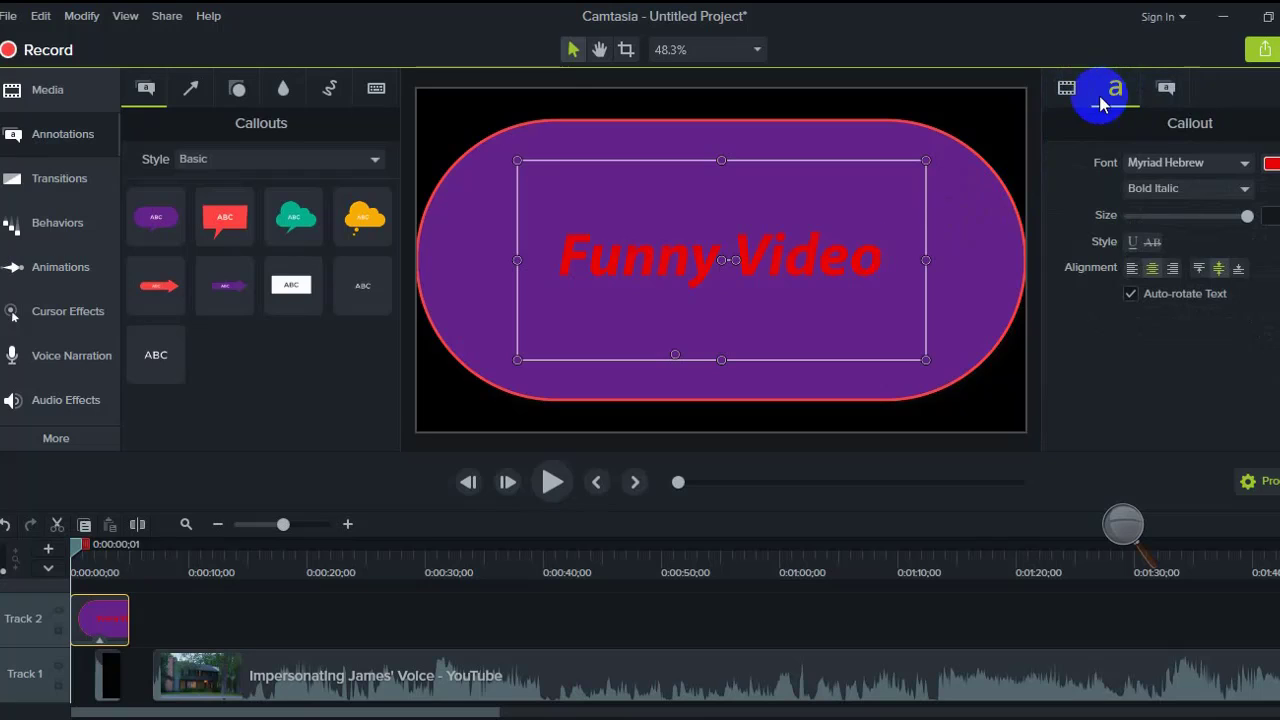
# Step: Scale the whole speech bubble callout down slightly in its visual properties
pyautogui.click(1076, 95)
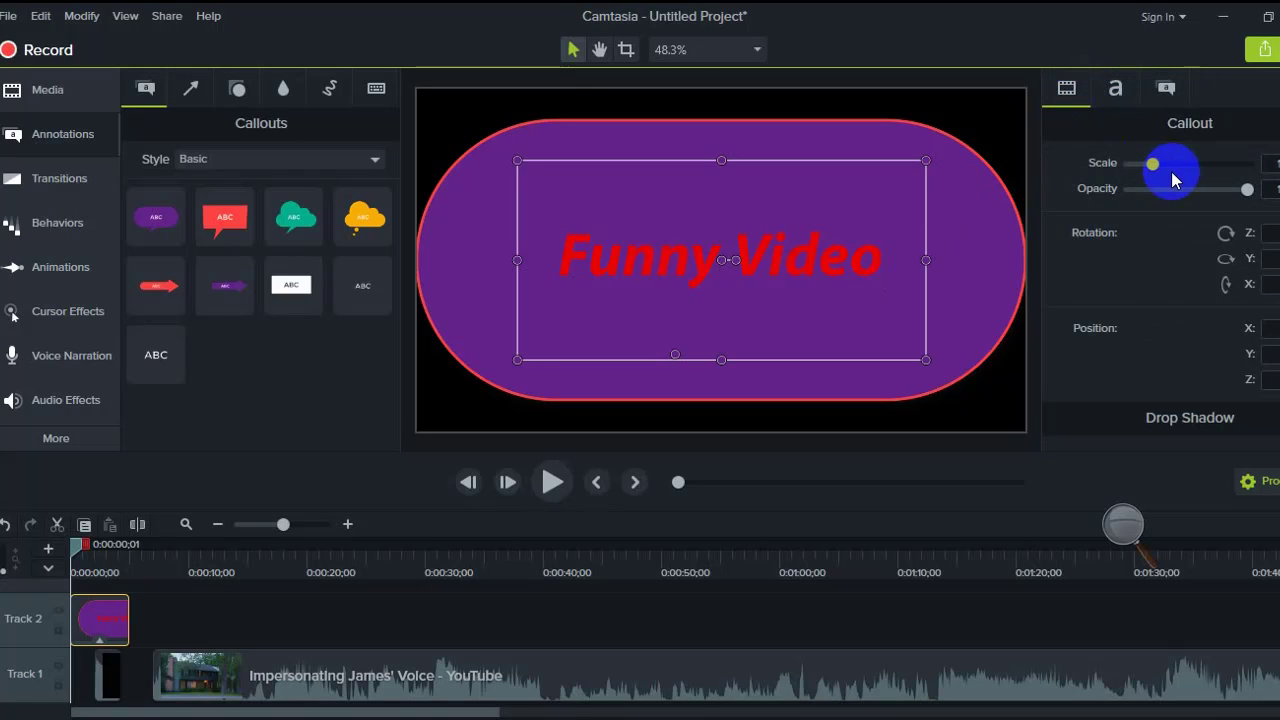
pyautogui.moveTo(1150, 163); pyautogui.dragTo(1149, 164)
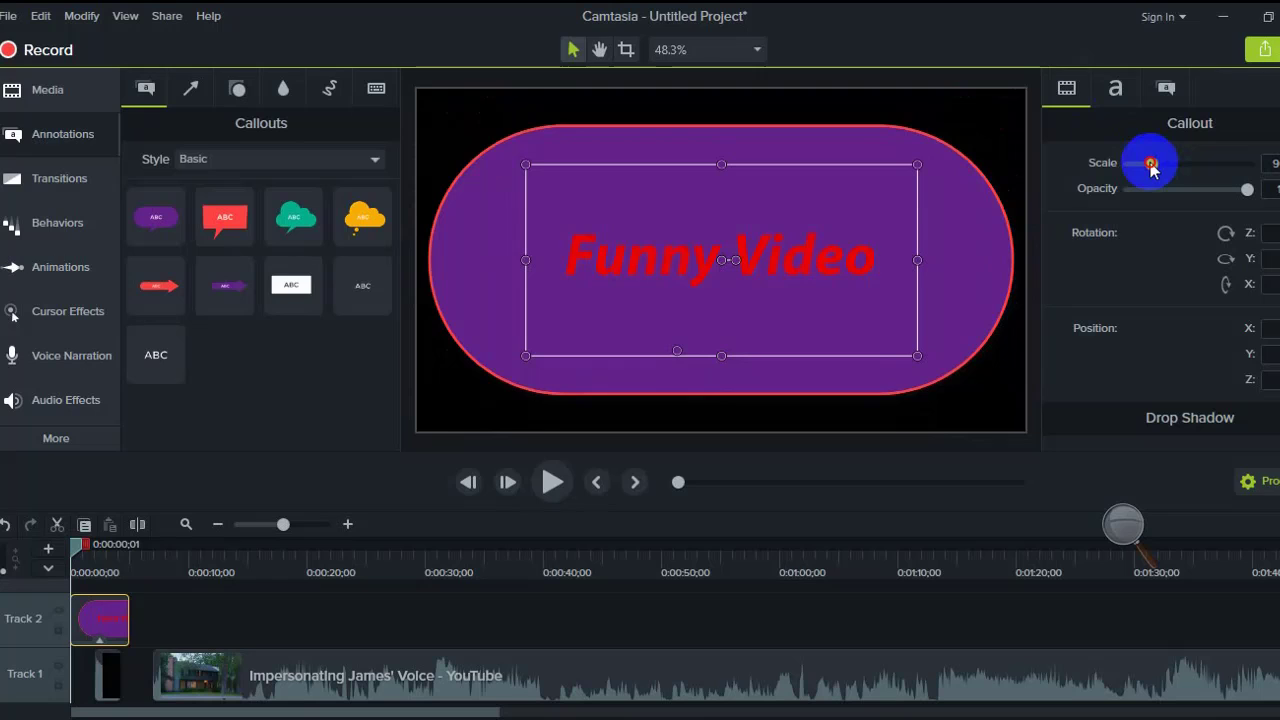
# Step: Play the timeline from the "Funny Video" callout into the video and pause at about 0:00:08
pyautogui.moveTo(1243, 200)
pyautogui.mouseDown()
pyautogui.moveTo(1215, 204)
pyautogui.moveTo(1260, 213)
pyautogui.mouseUp()
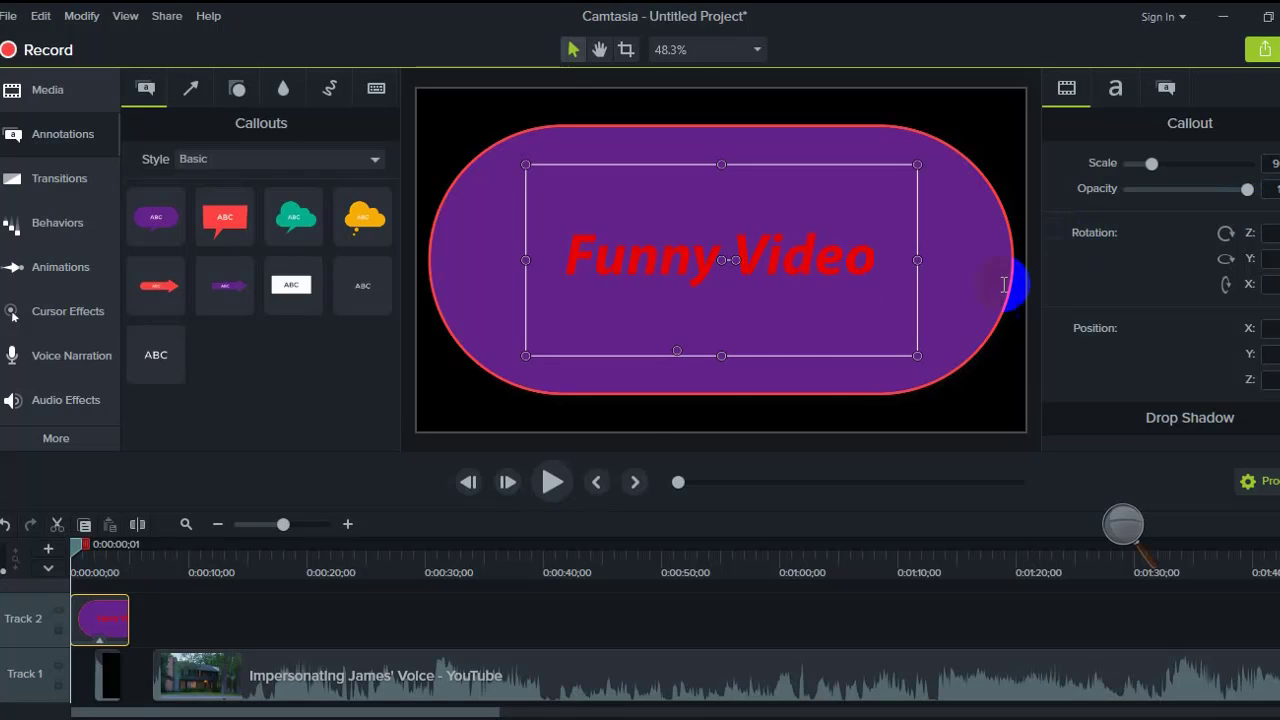
pyautogui.click(550, 483)
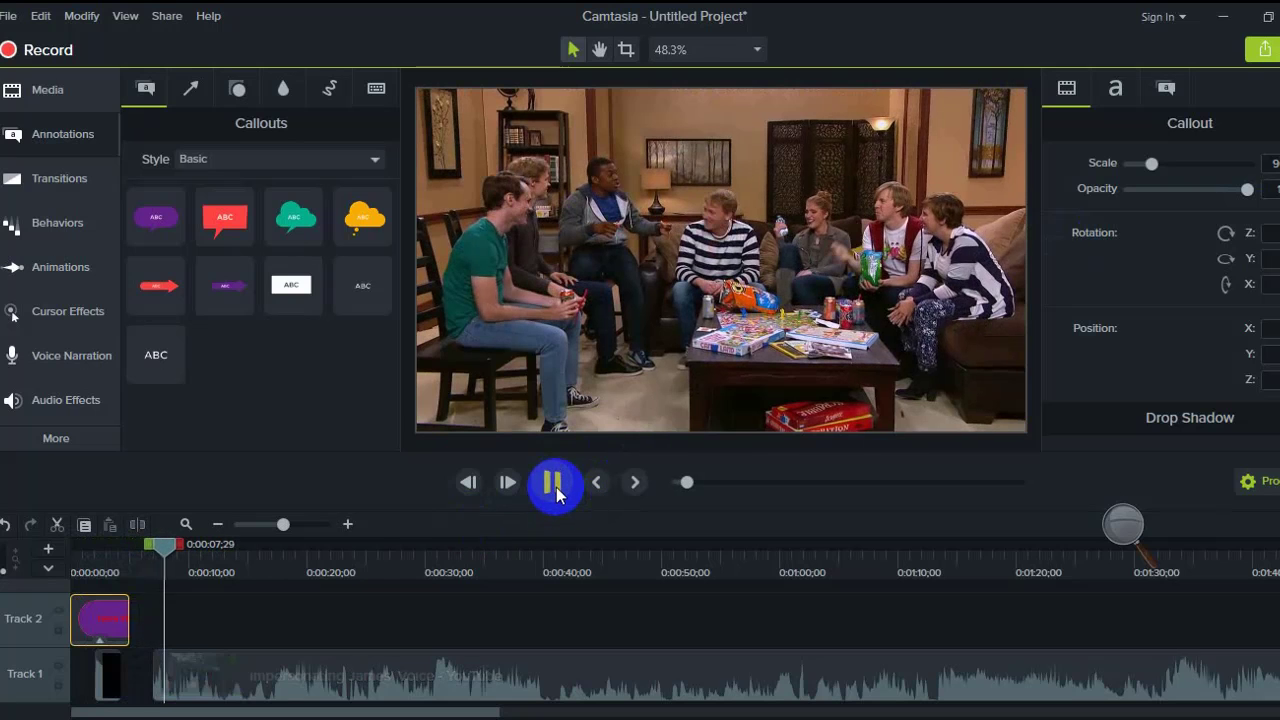
pyautogui.click(555, 486)
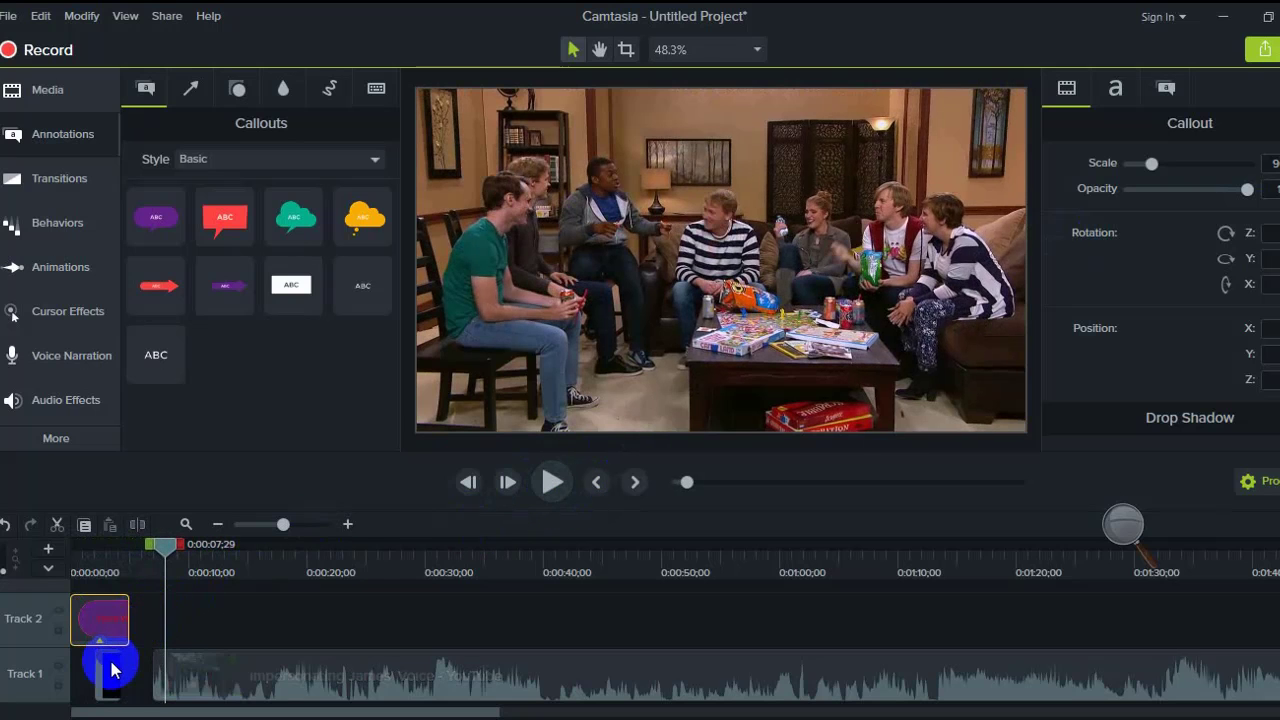
# Step: Move the short Track 1 clip up against the long video clip and play the timeline from the start to check it
pyautogui.moveTo(106, 671); pyautogui.dragTo(141, 670)
pyautogui.click(155, 548)
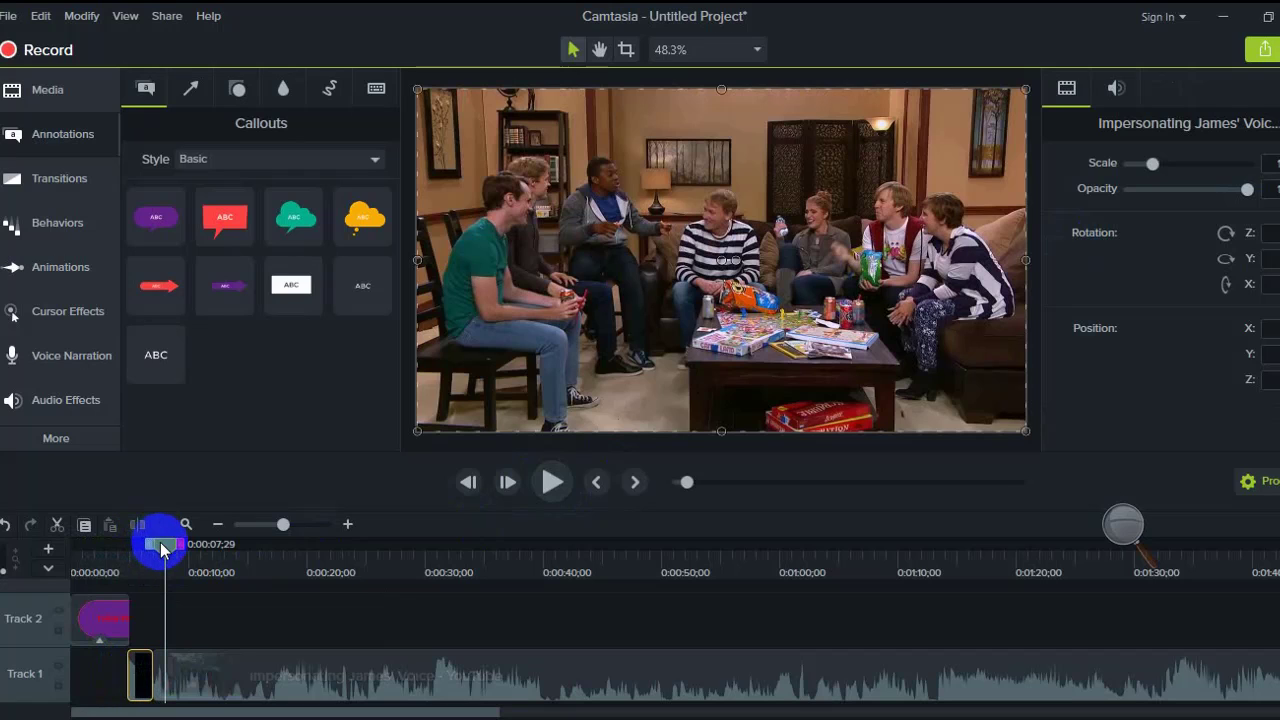
pyautogui.moveTo(163, 548); pyautogui.dragTo(86, 540)
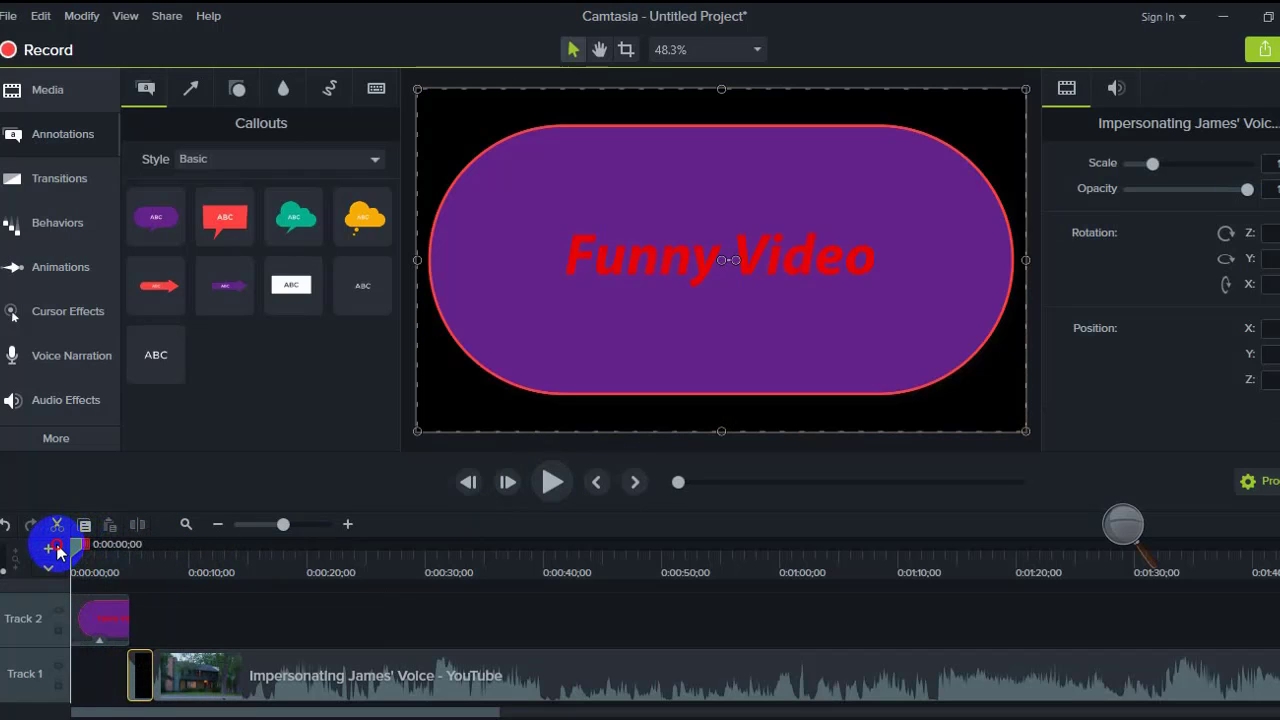
pyautogui.click(550, 484)
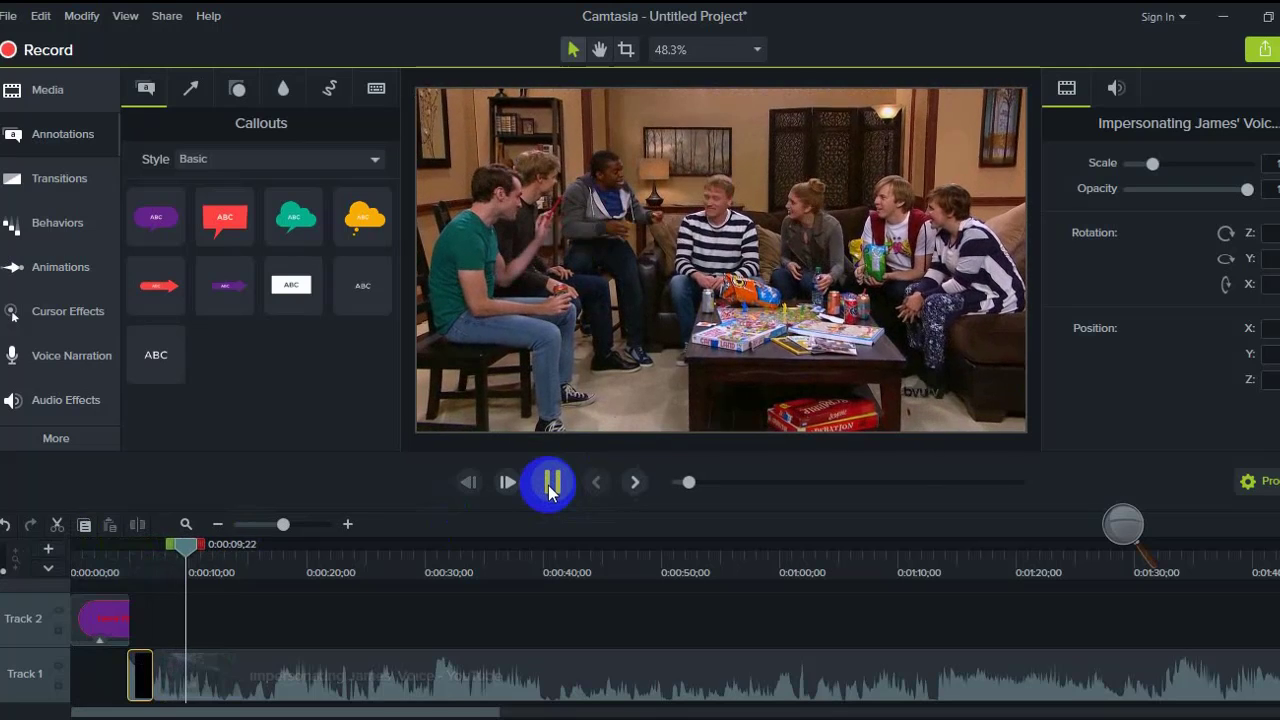
pyautogui.click(548, 486)
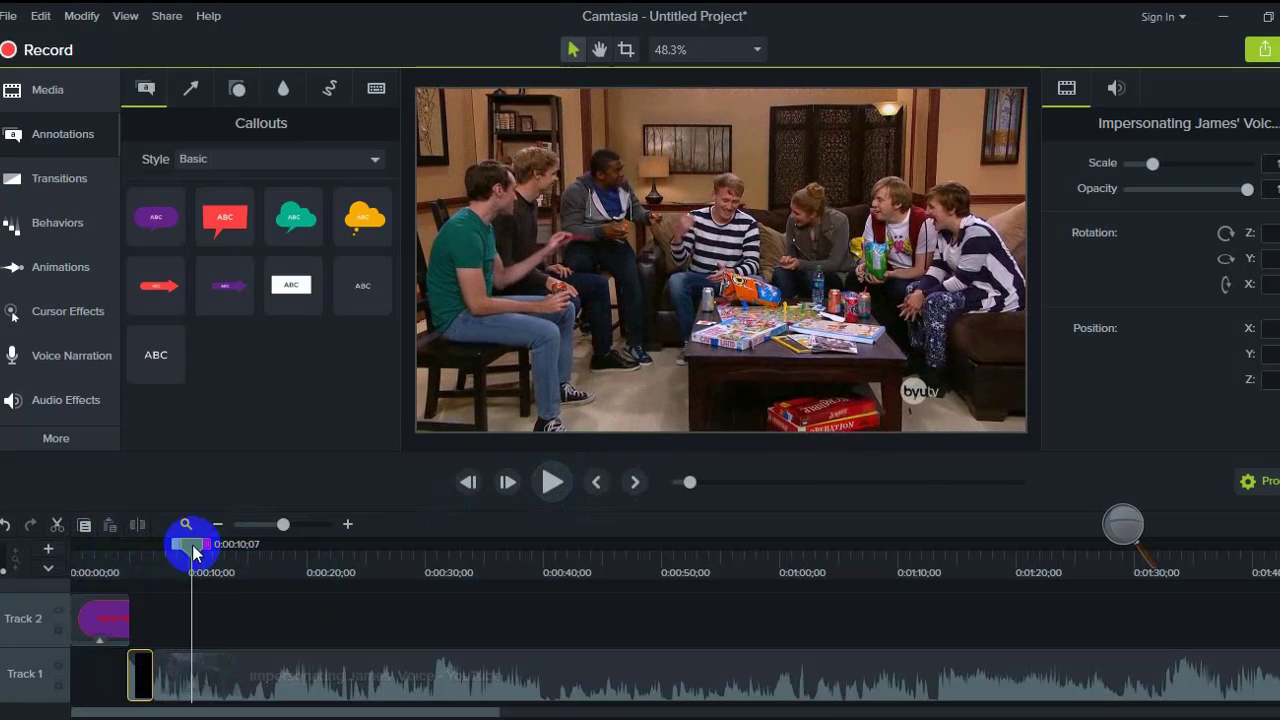
# Step: Split the long Track 1 clip at 0:00:09;20 and move its remaining part to start at about 0:00:26
pyautogui.moveTo(195, 556); pyautogui.dragTo(187, 548)
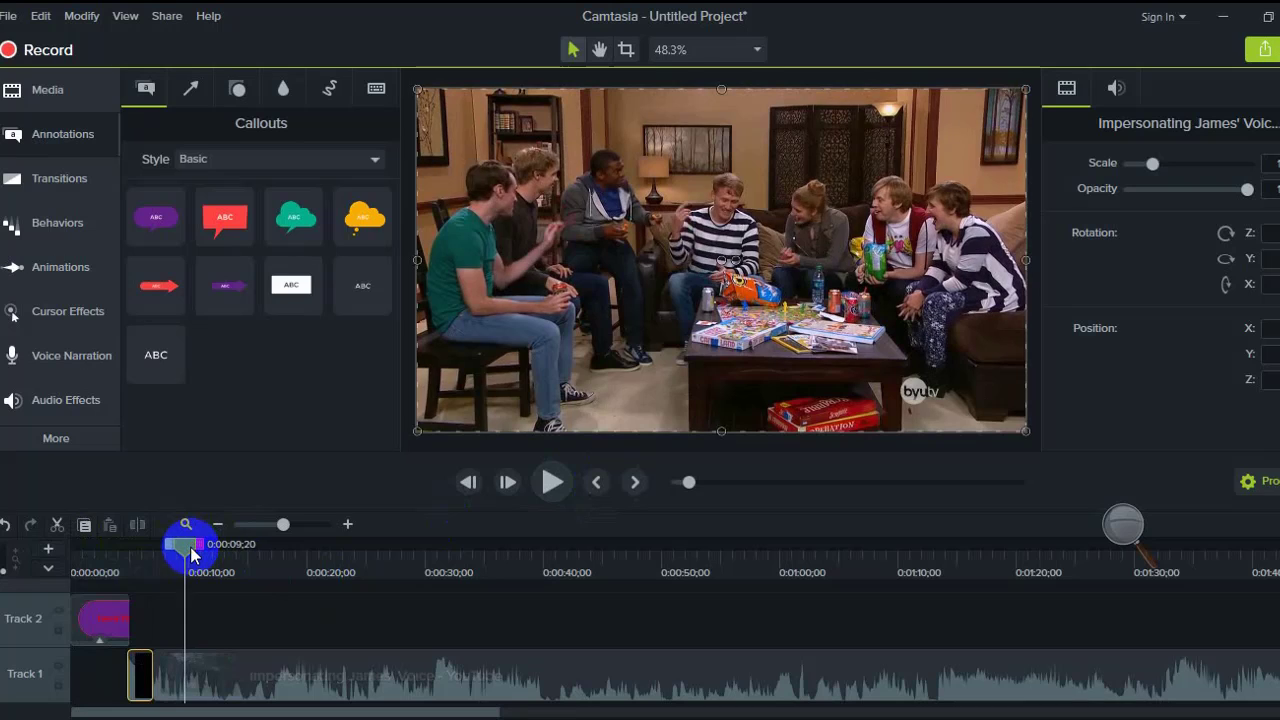
pyautogui.click(249, 686)
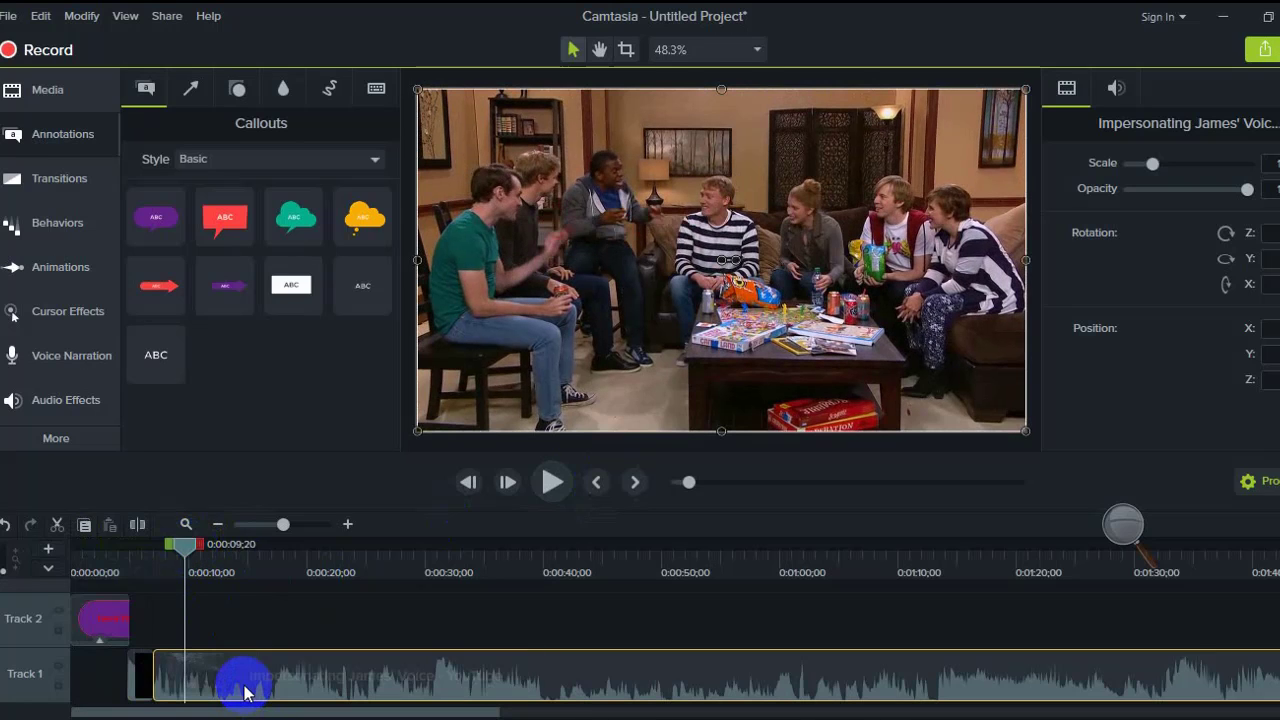
pyautogui.click(138, 524)
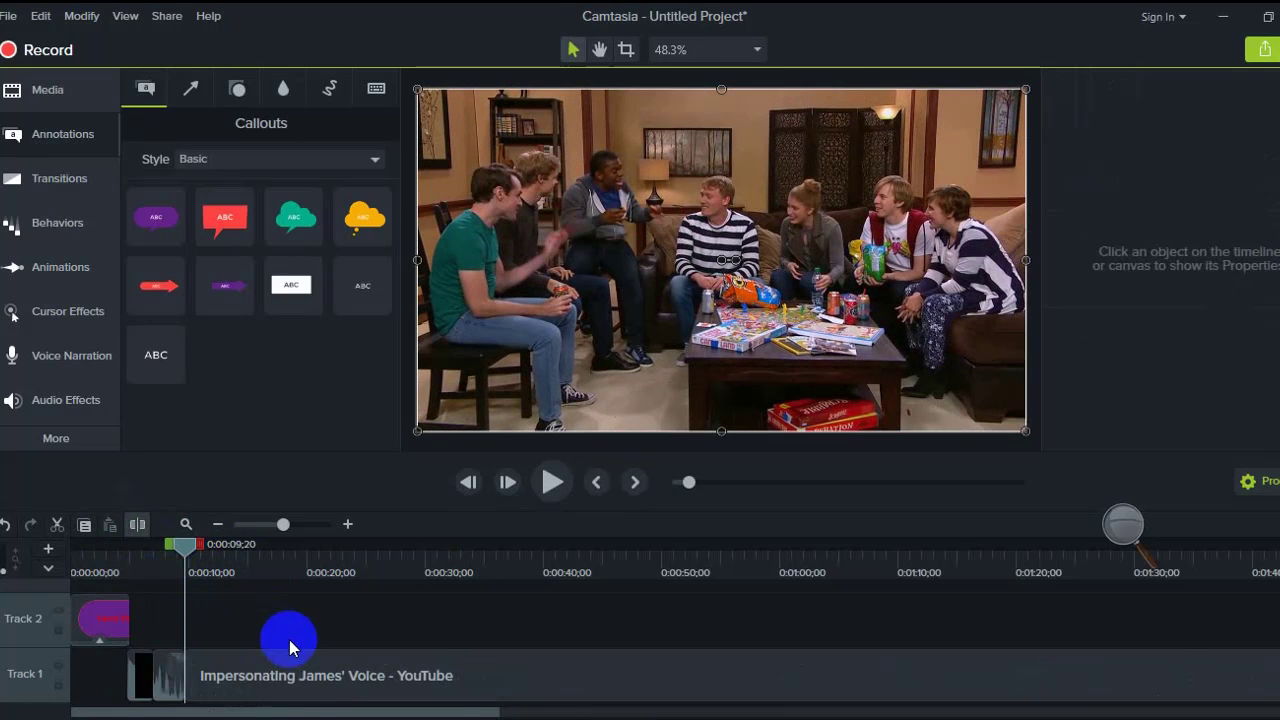
pyautogui.click(287, 681)
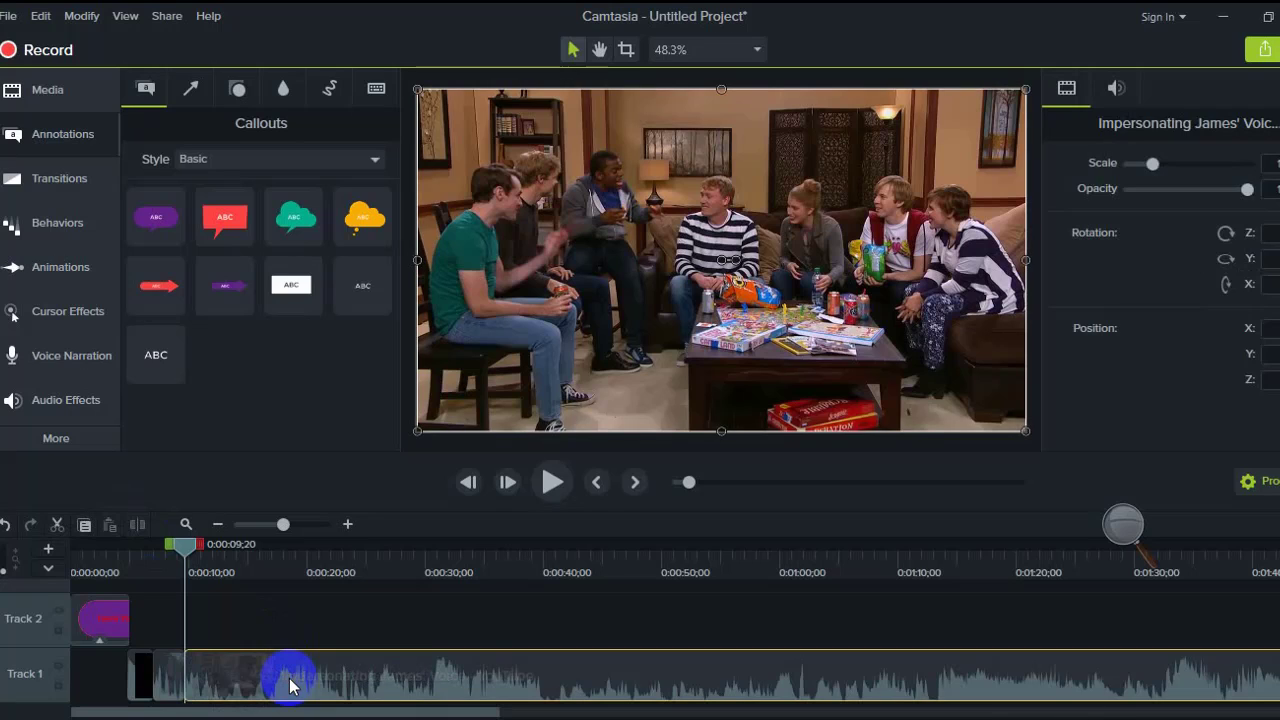
pyautogui.moveTo(290, 684); pyautogui.dragTo(481, 675)
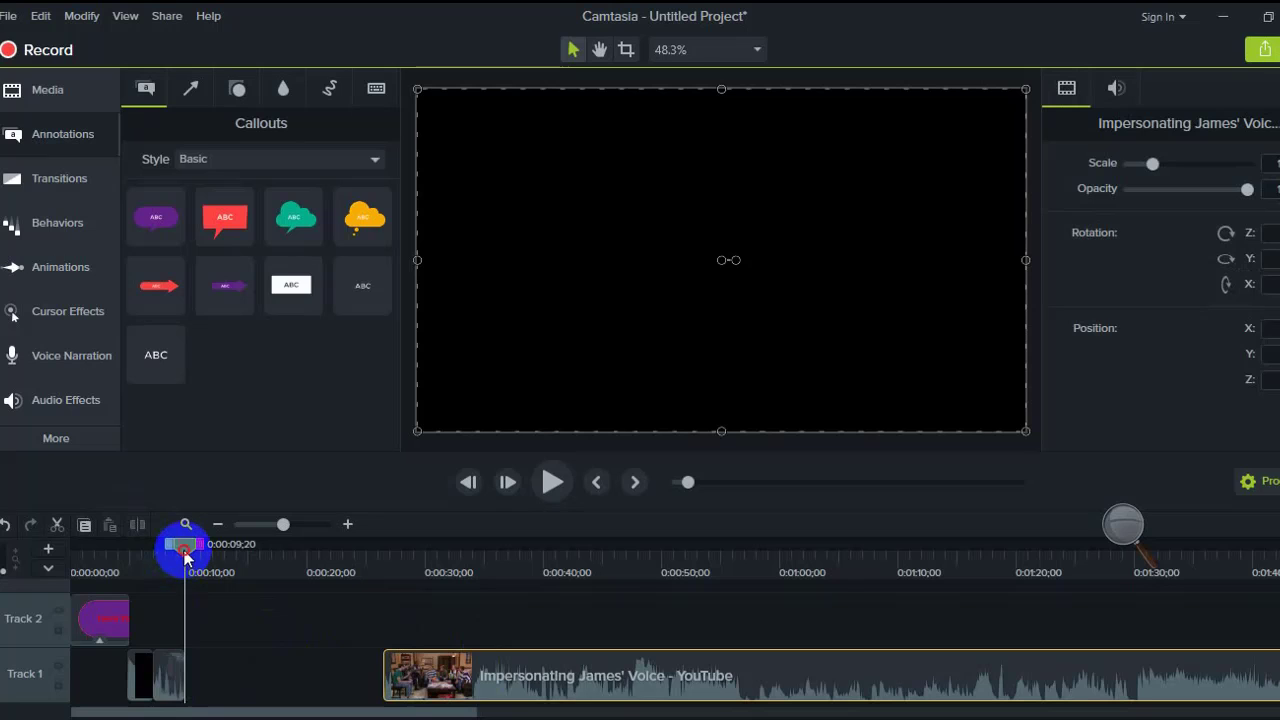
# Step: Preview the callout from its beginning and shorten it on Track 2 to end at about 0:00:03;17
pyautogui.moveTo(185, 557); pyautogui.dragTo(77, 557)
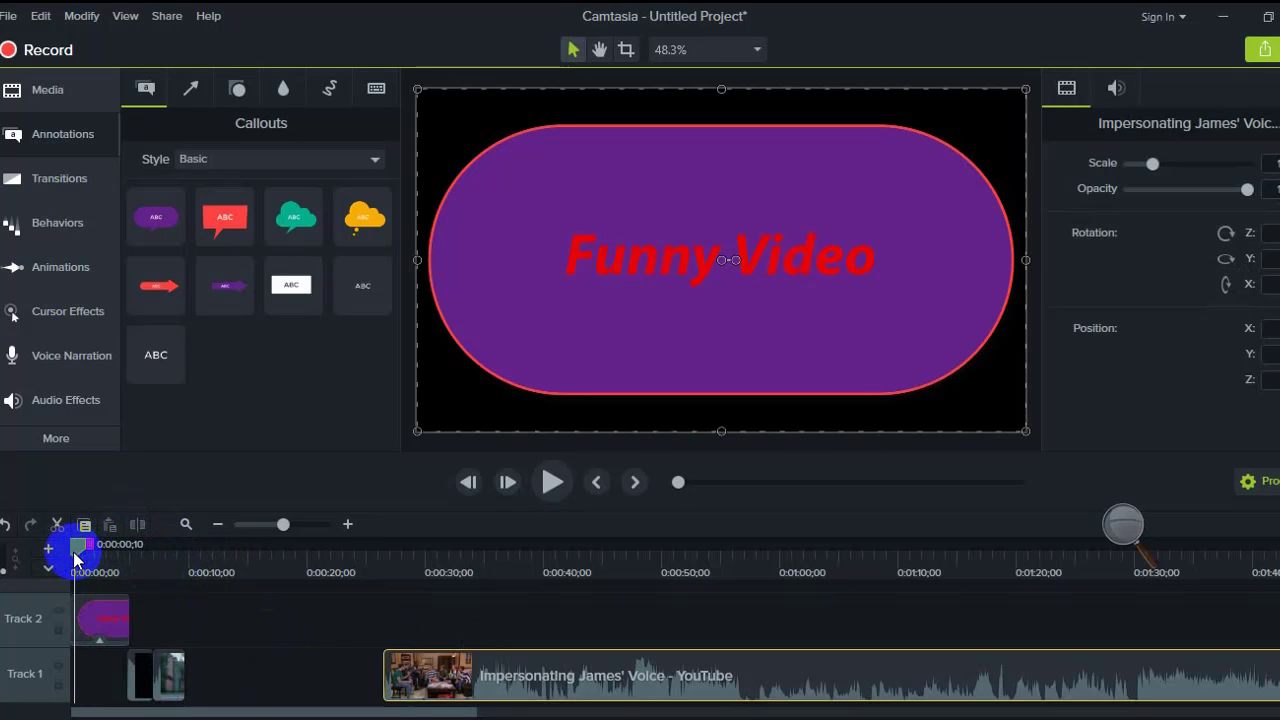
pyautogui.click(551, 484)
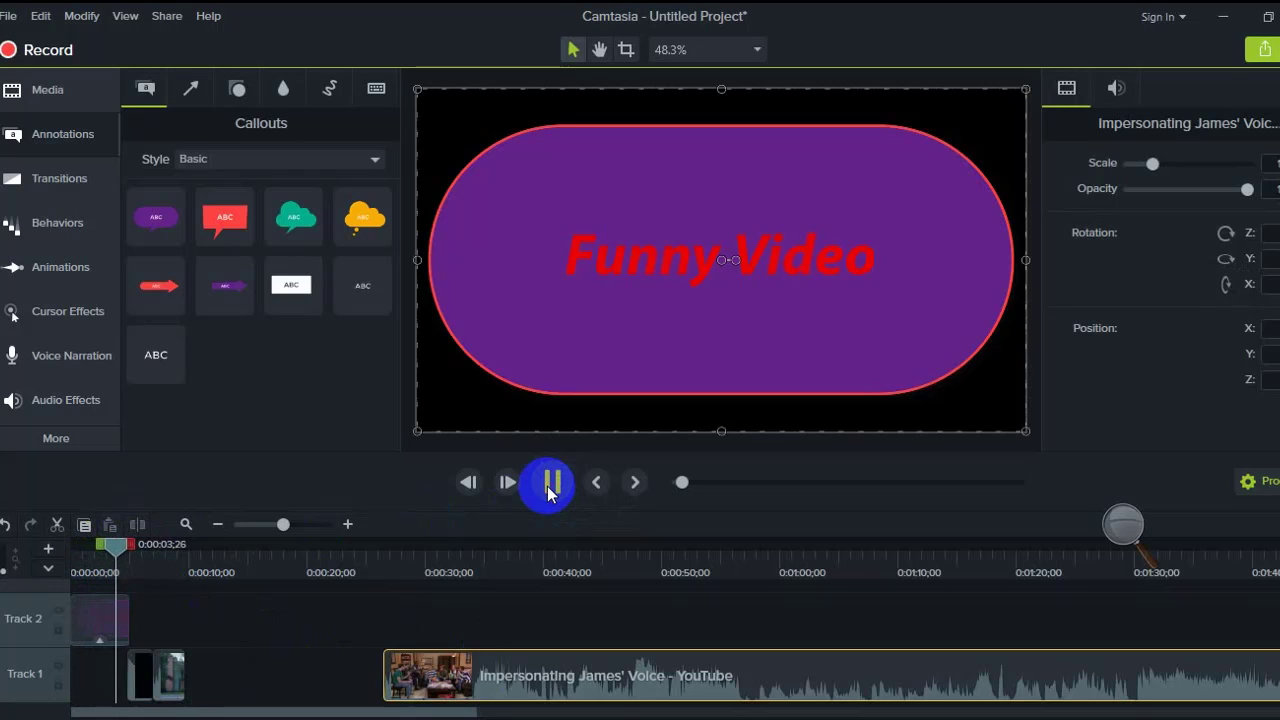
pyautogui.click(549, 484)
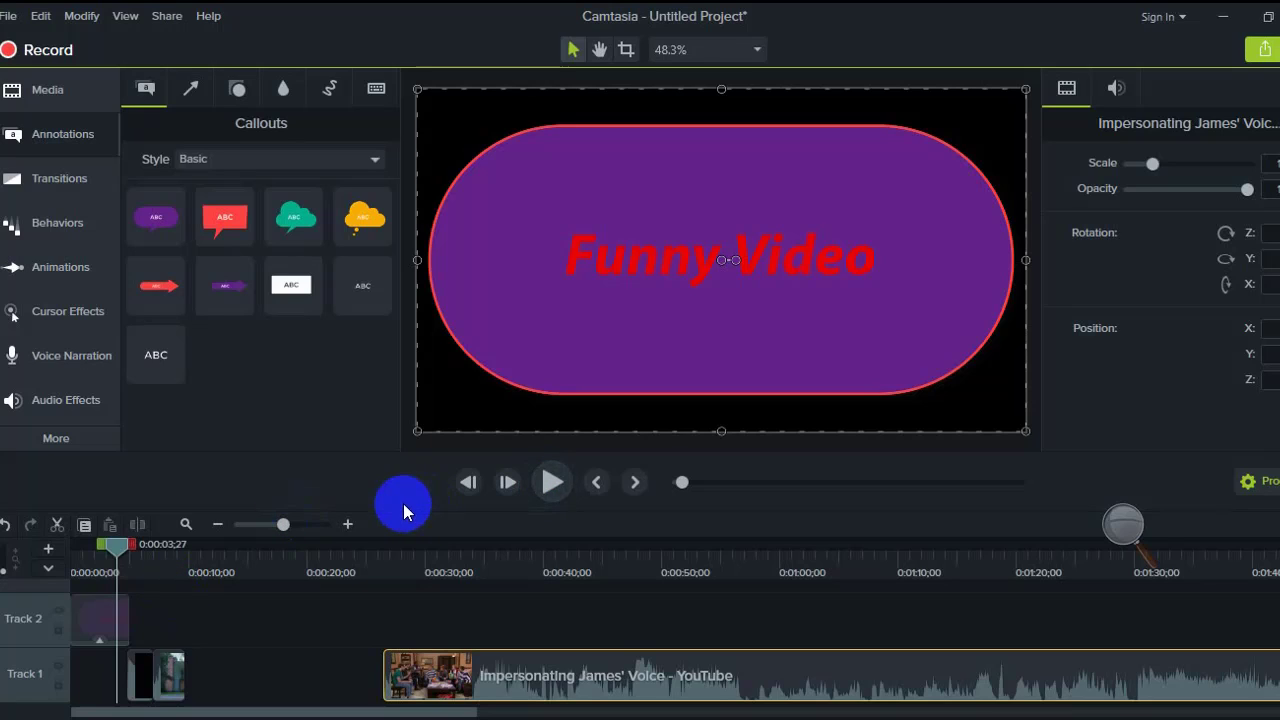
pyautogui.click(106, 628)
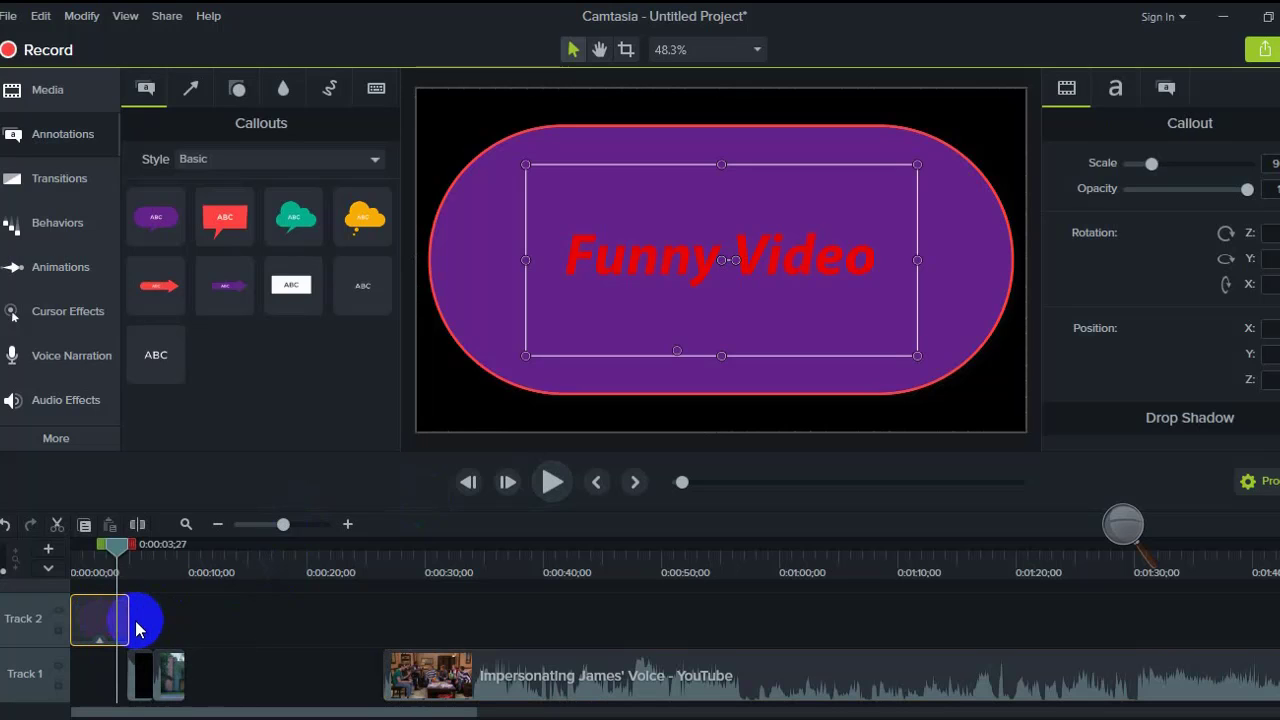
pyautogui.moveTo(128, 621); pyautogui.dragTo(111, 620)
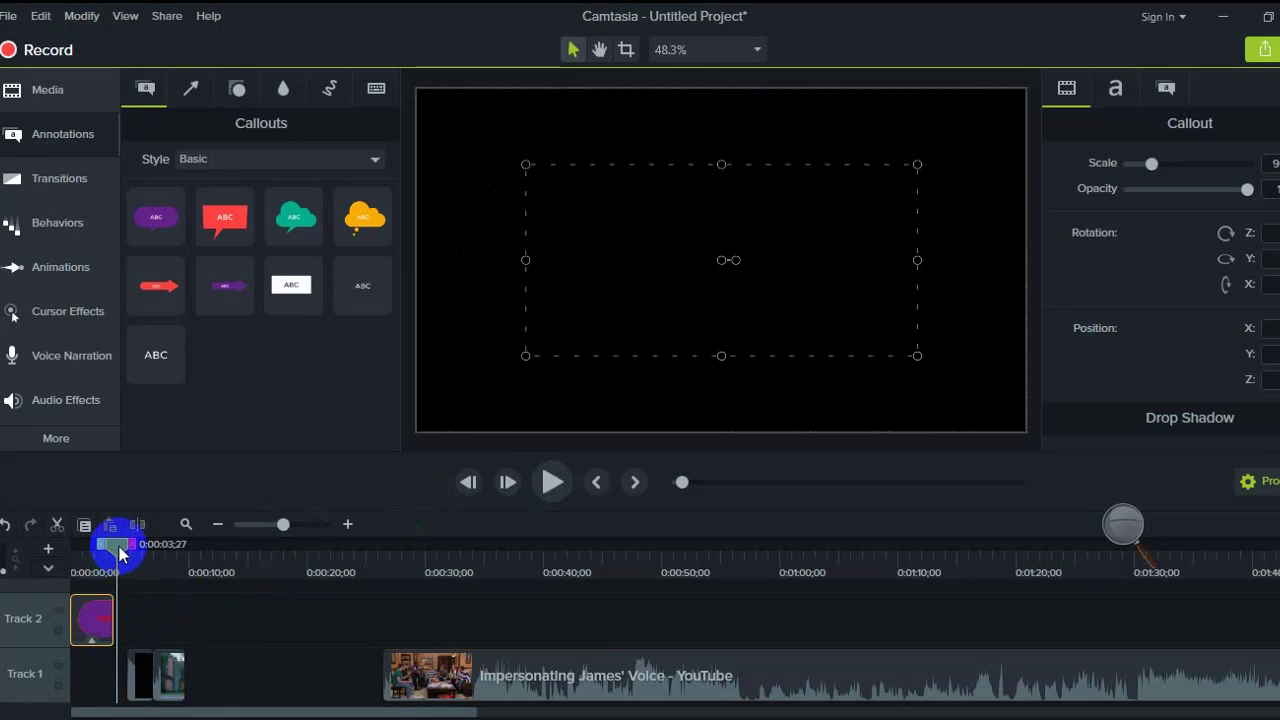
# Step: Check the shortened callout's end and play the timeline from near its start into the first Track 1 clip
pyautogui.moveTo(118, 552)
pyautogui.mouseDown()
pyautogui.moveTo(70, 556)
pyautogui.moveTo(115, 565)
pyautogui.mouseUp()
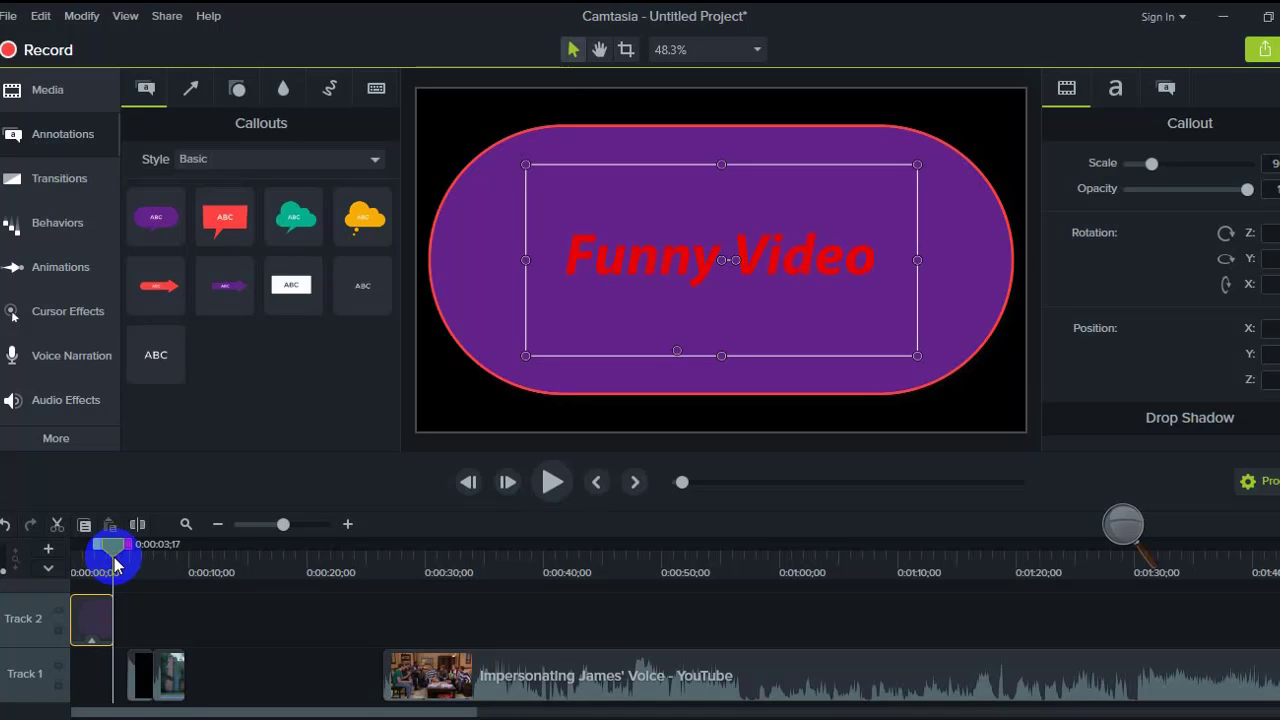
pyautogui.moveTo(115, 565); pyautogui.dragTo(76, 565)
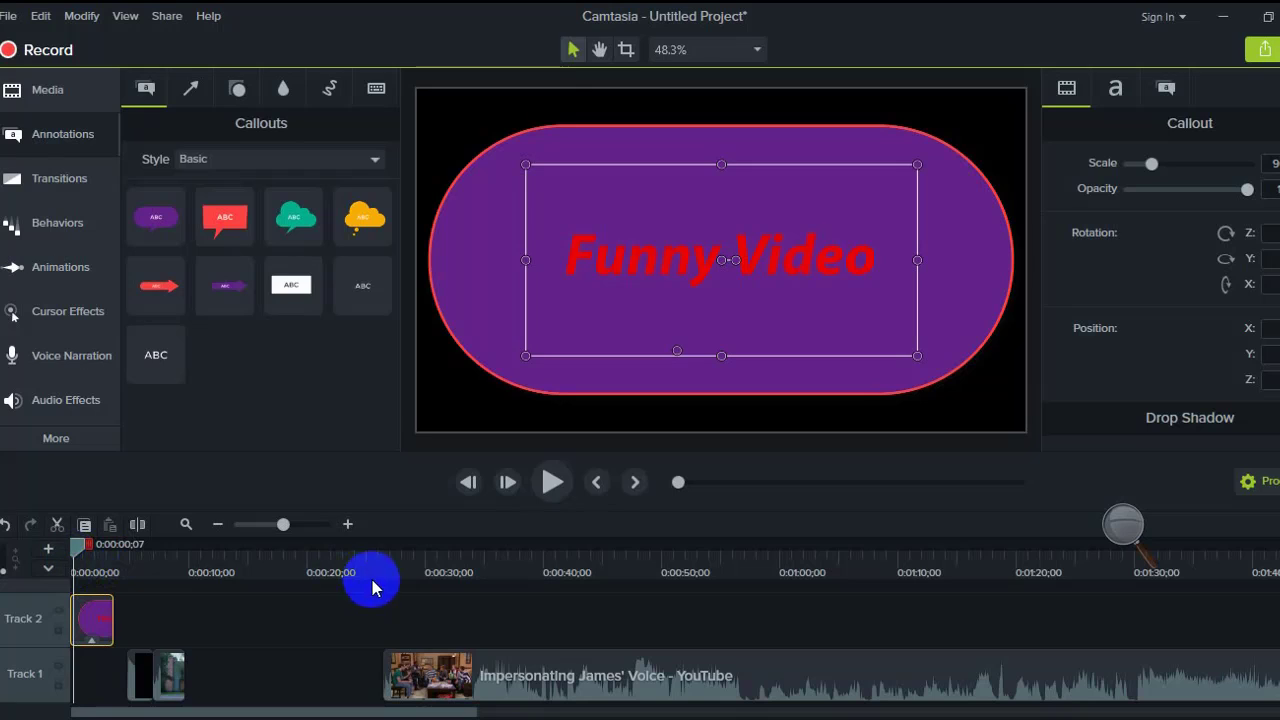
pyautogui.click(559, 492)
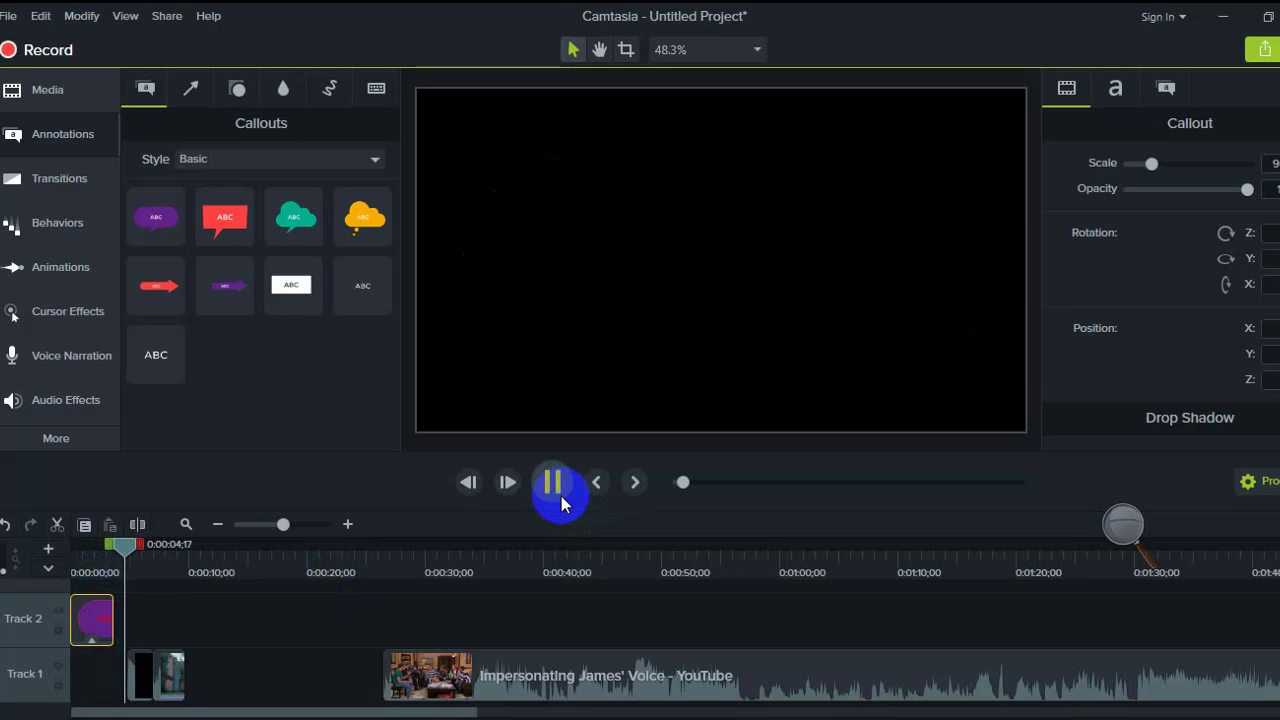
pyautogui.click(560, 496)
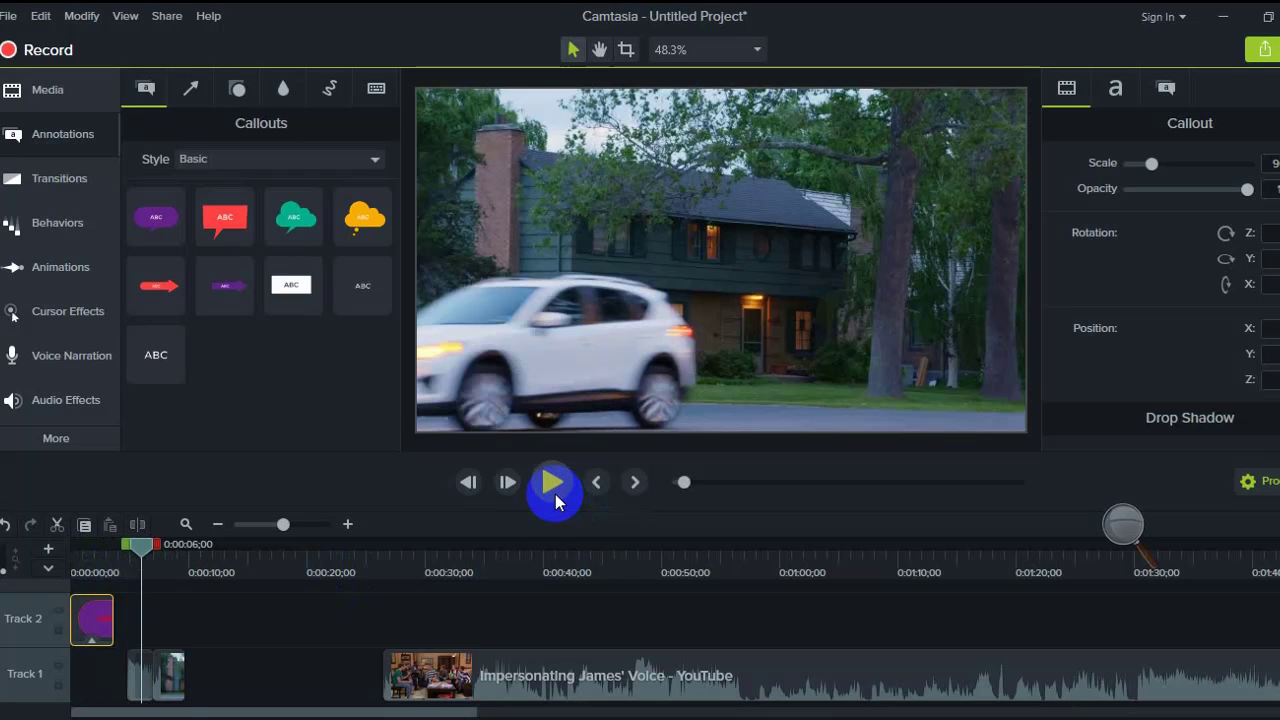
# Step: Move the second short Track 1 clip to about 0:00:11 and extend the first clip's end to about 0:00:08;20
pyautogui.click(170, 676)
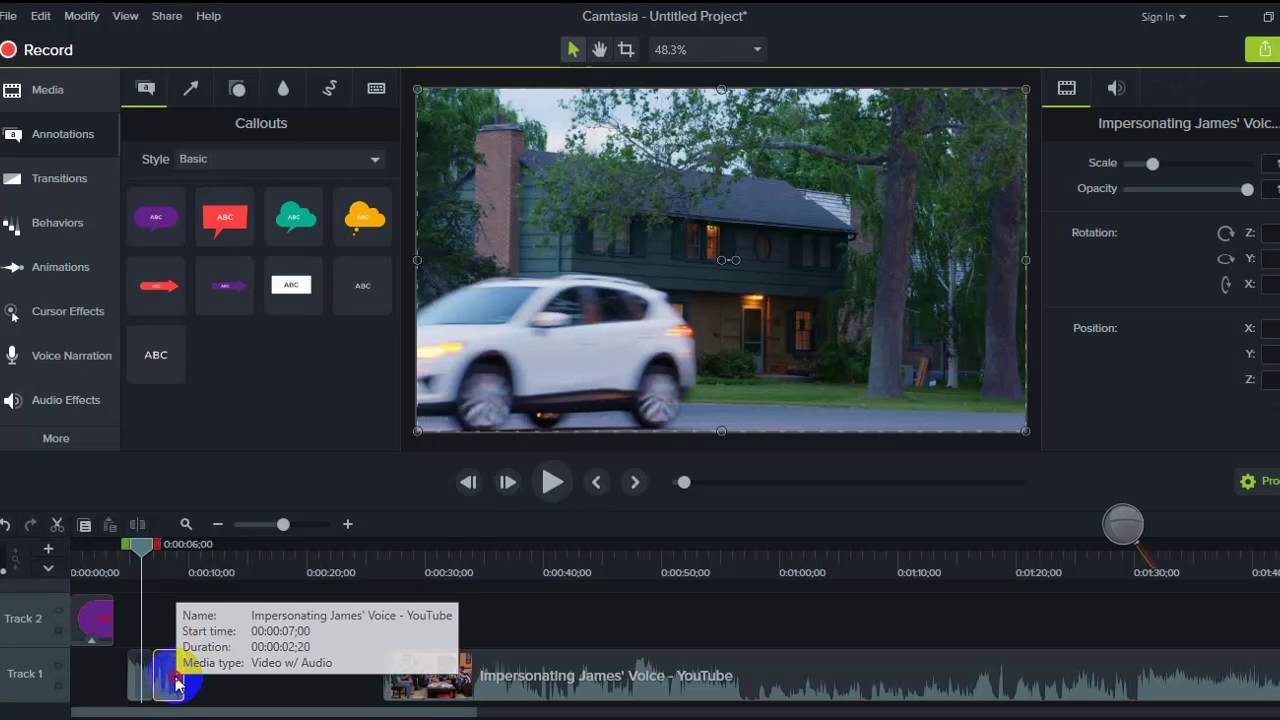
pyautogui.moveTo(176, 680); pyautogui.dragTo(227, 678)
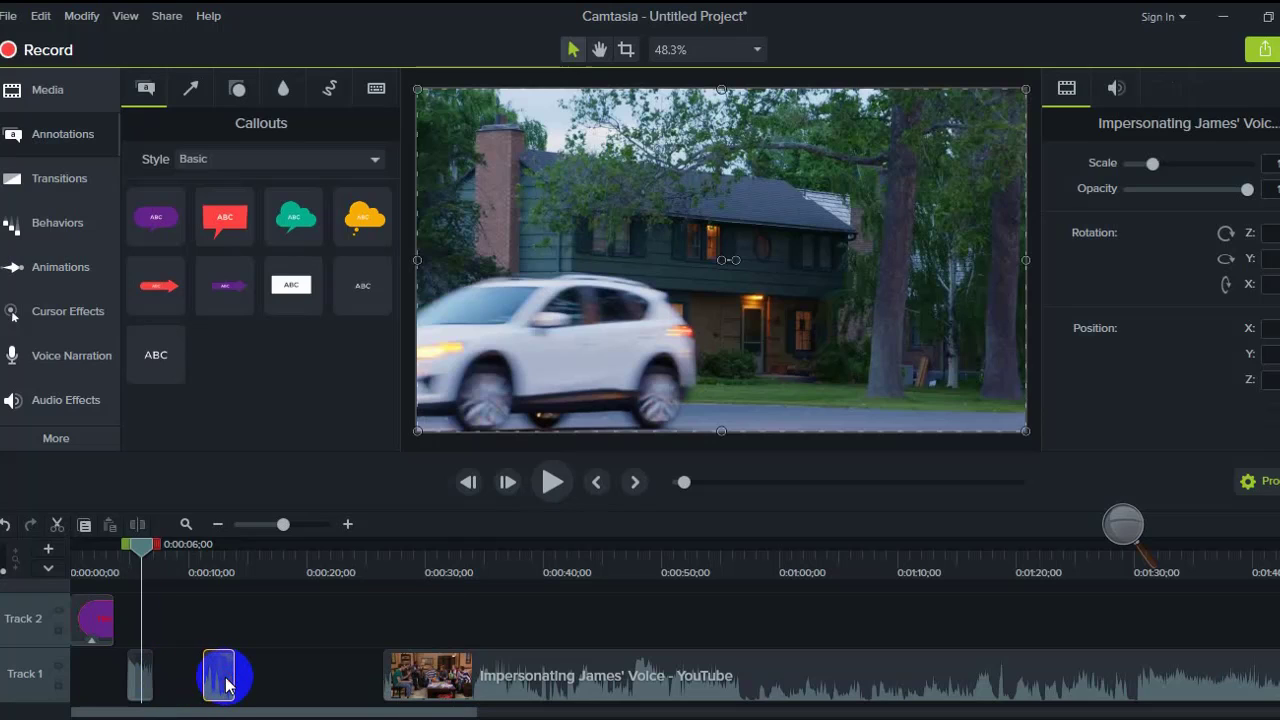
pyautogui.click(136, 686)
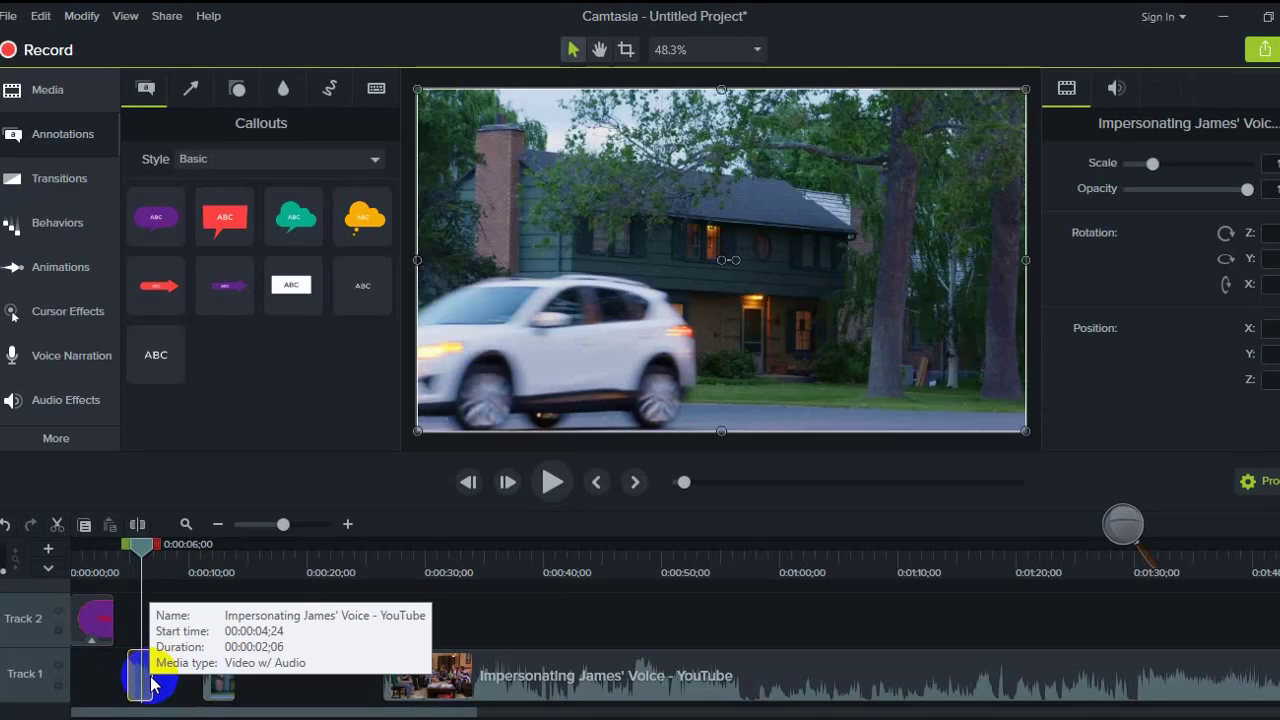
pyautogui.moveTo(145, 676); pyautogui.dragTo(172, 676)
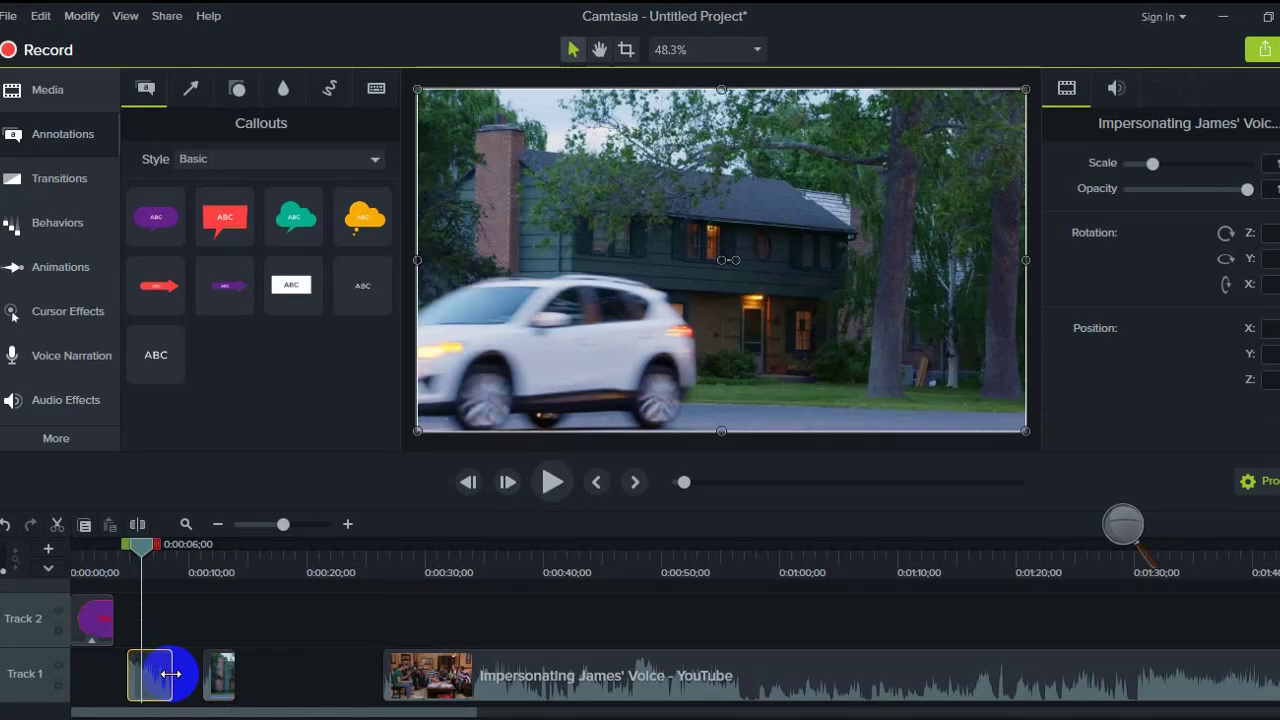
# Step: Play through the extended first Track 1 clip, find the cut point, and trim the clip's end to 0:00:07;11
pyautogui.click(570, 483)
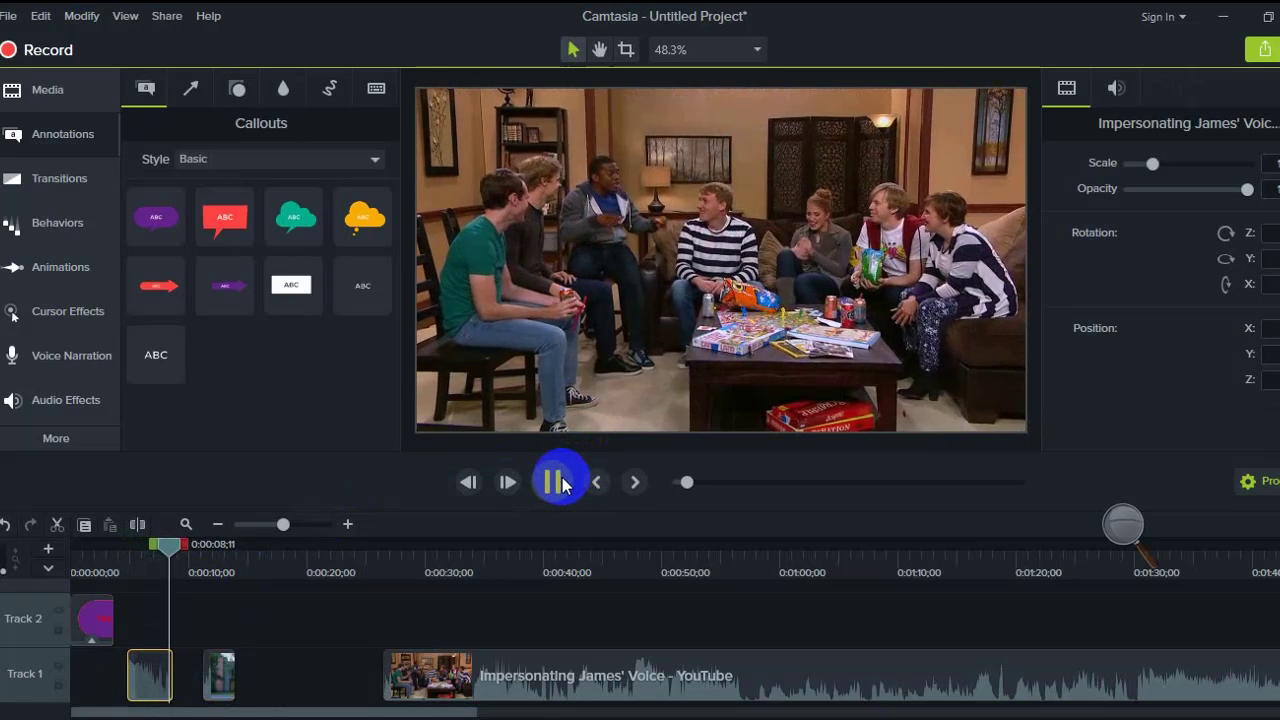
pyautogui.click(555, 485)
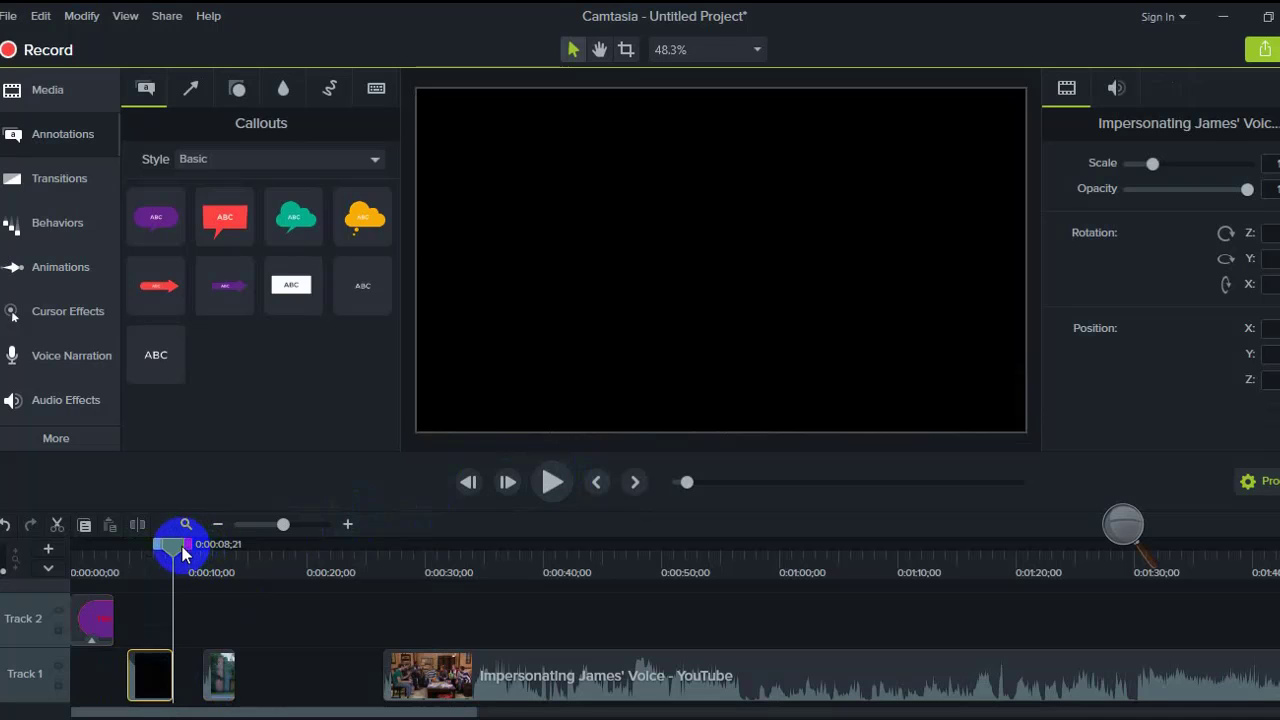
pyautogui.moveTo(175, 558)
pyautogui.mouseDown()
pyautogui.moveTo(136, 554)
pyautogui.moveTo(175, 570)
pyautogui.mouseUp()
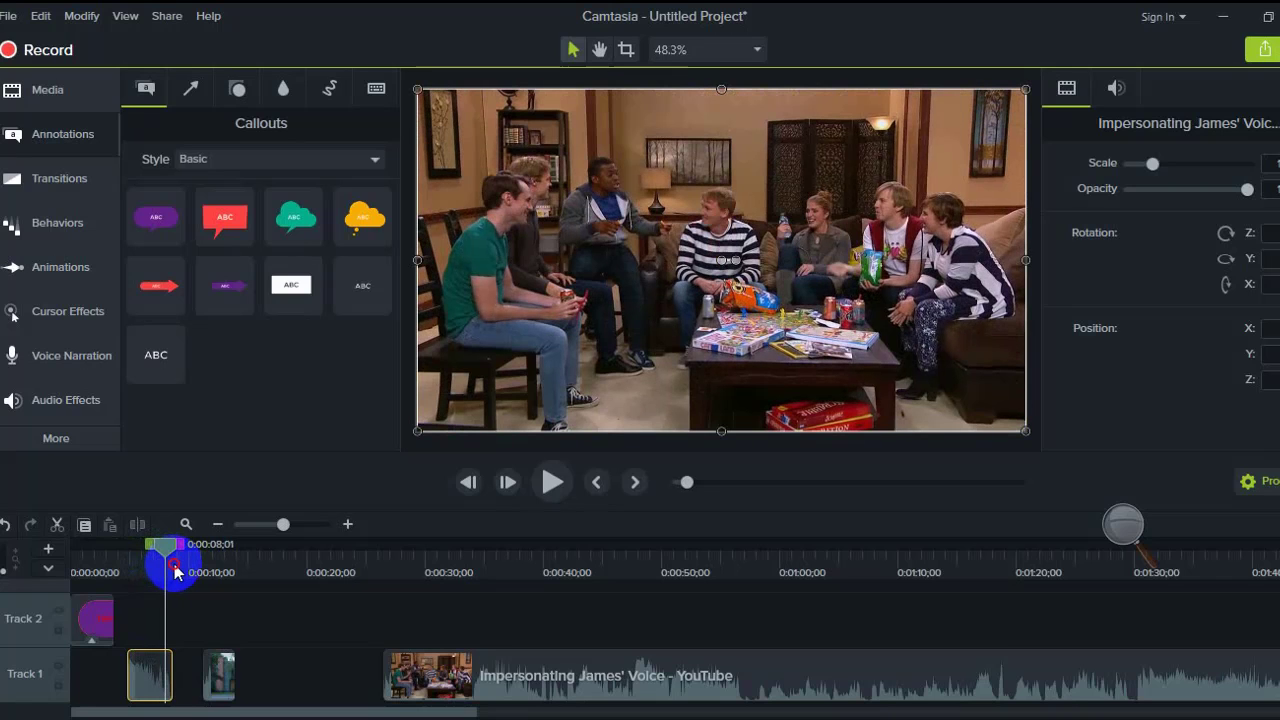
pyautogui.moveTo(175, 570); pyautogui.dragTo(167, 572)
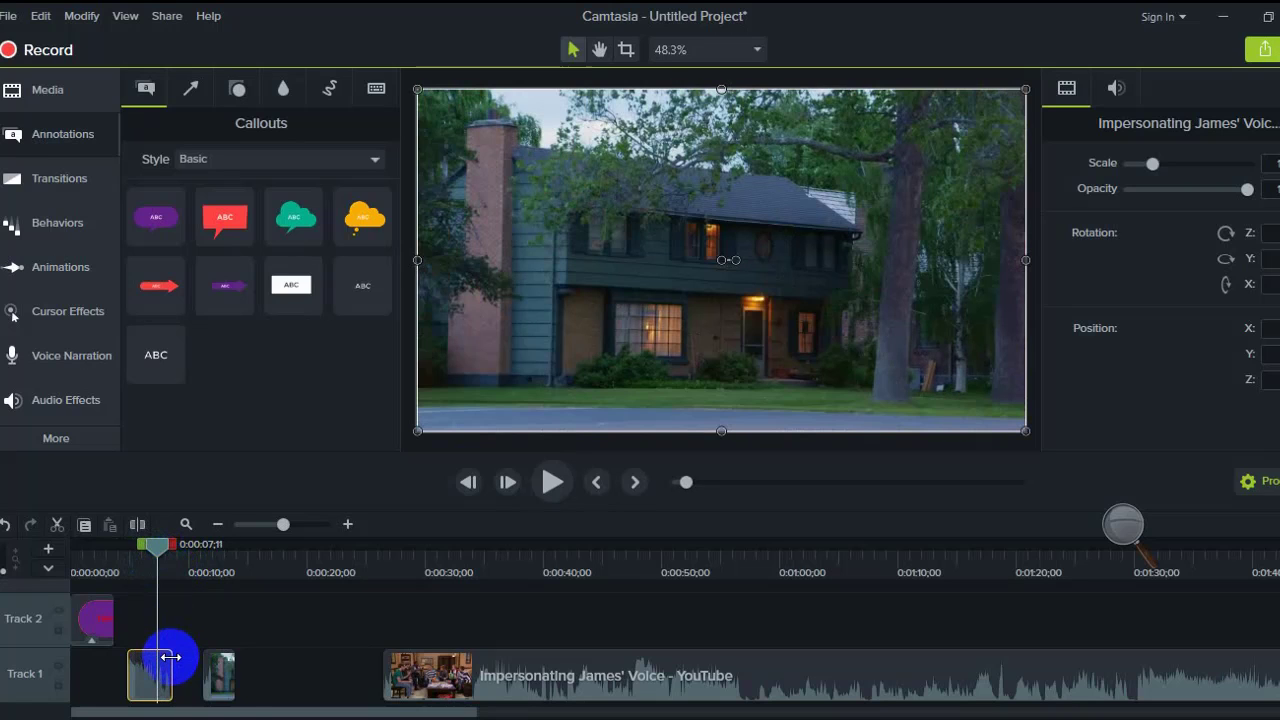
pyautogui.moveTo(170, 657); pyautogui.dragTo(158, 658)
# Step: Play the trimmed first Track 1 clip from 0:00:06;03 and again from its beginning to check where it ends
pyautogui.moveTo(155, 548)
pyautogui.mouseDown()
pyautogui.moveTo(130, 547)
pyautogui.moveTo(140, 558)
pyautogui.mouseUp()
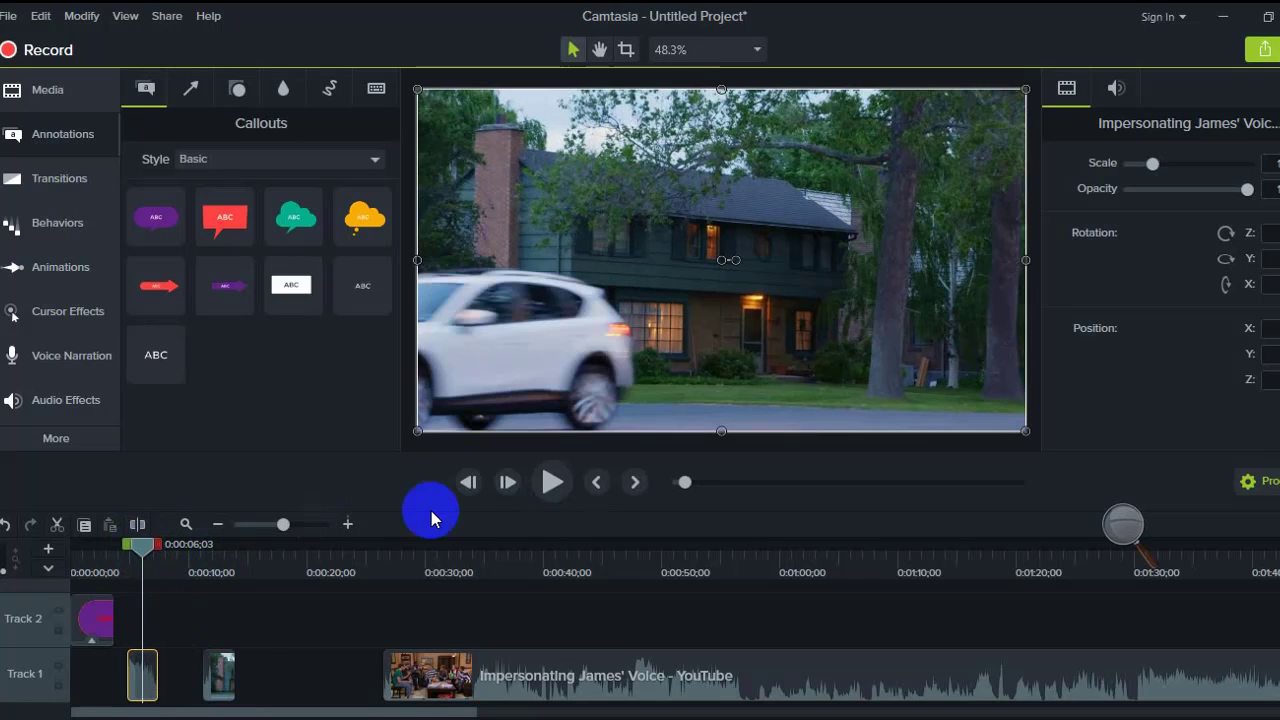
pyautogui.click(552, 483)
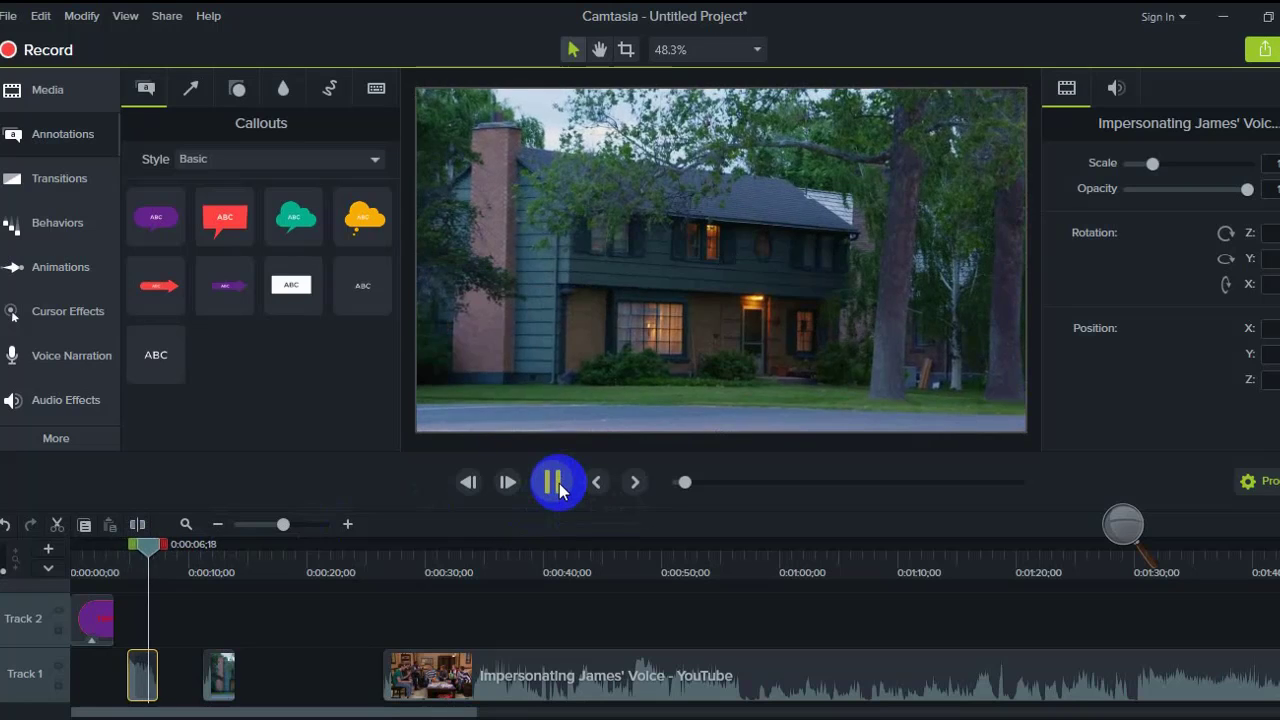
pyautogui.click(559, 483)
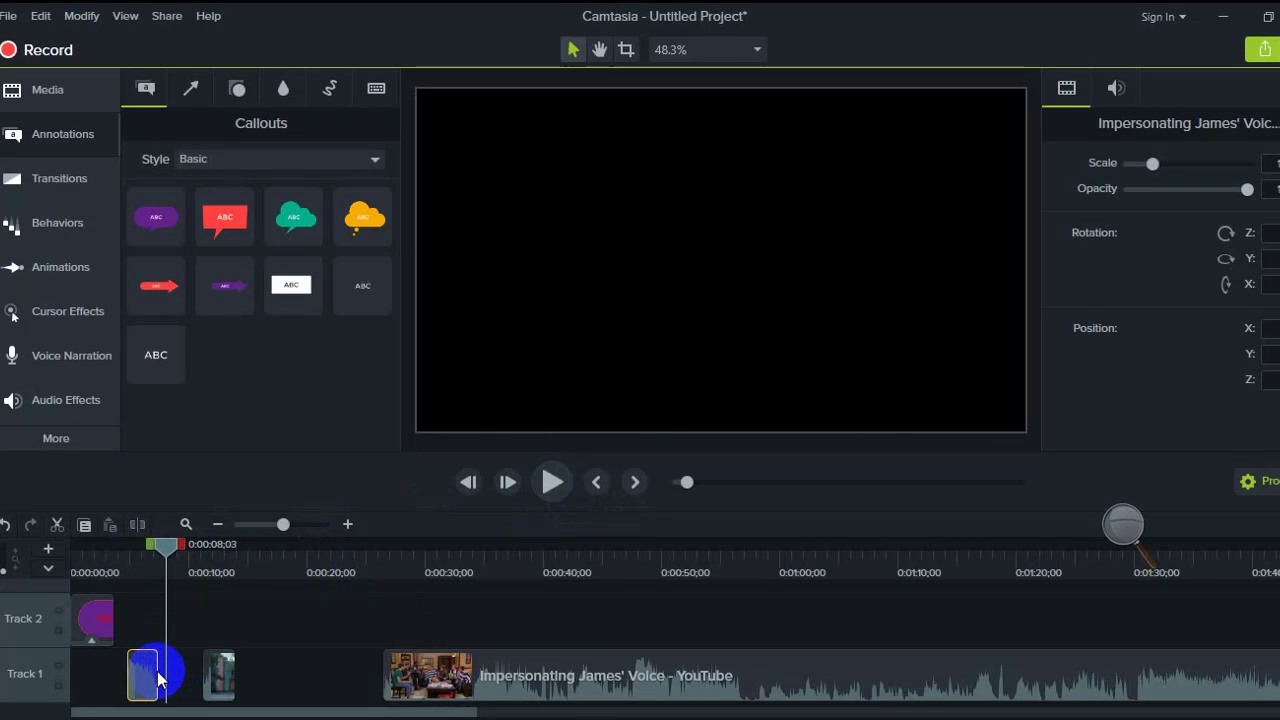
pyautogui.moveTo(157, 671); pyautogui.dragTo(156, 672)
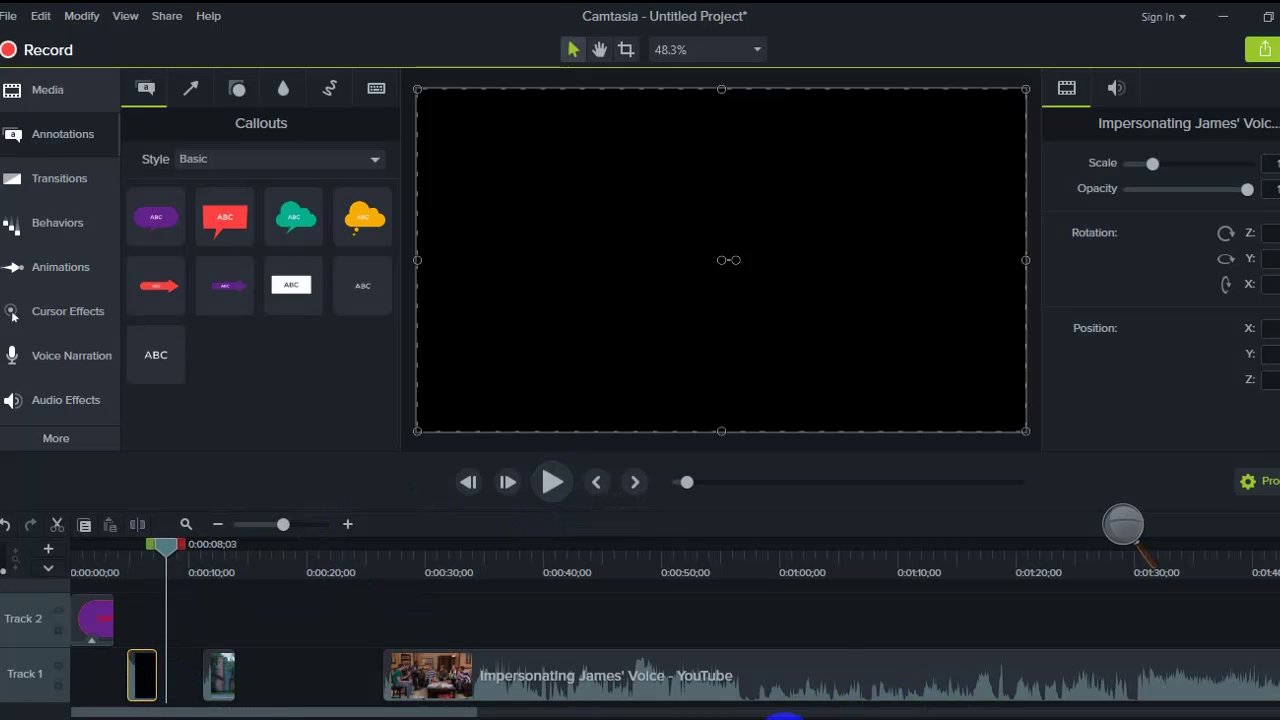
pyautogui.moveTo(166, 545); pyautogui.dragTo(128, 546)
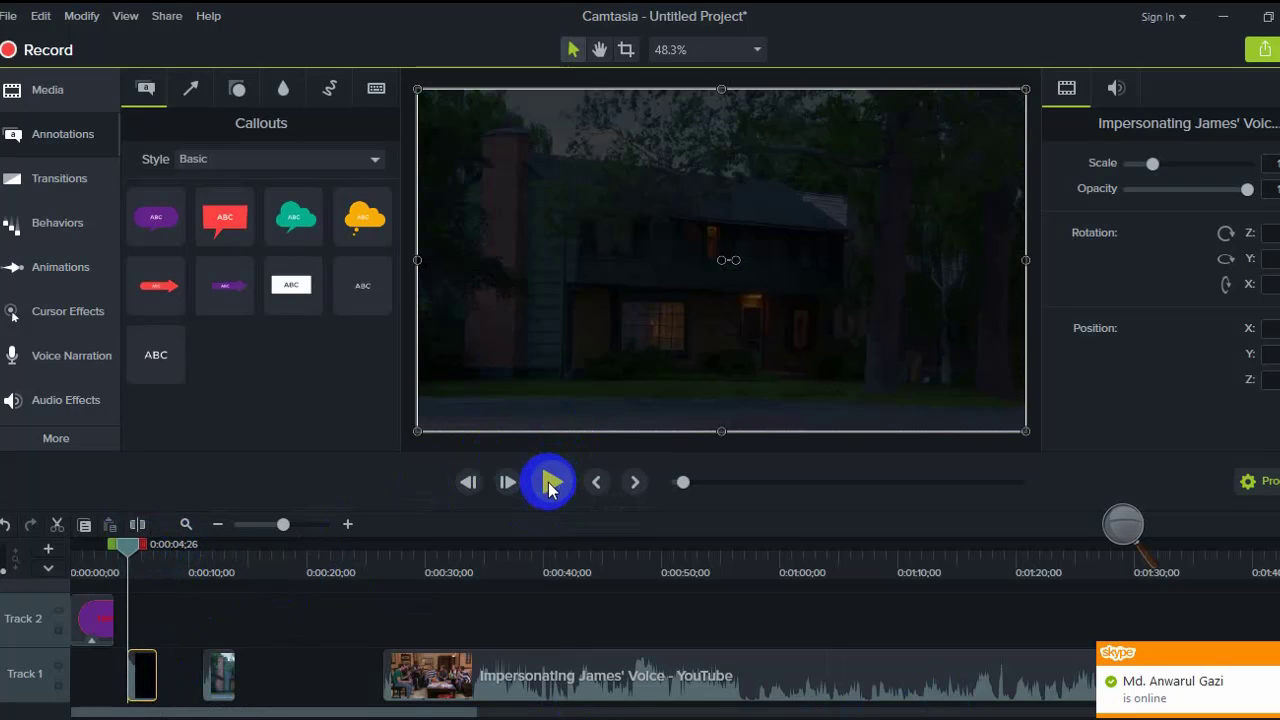
pyautogui.click(550, 484)
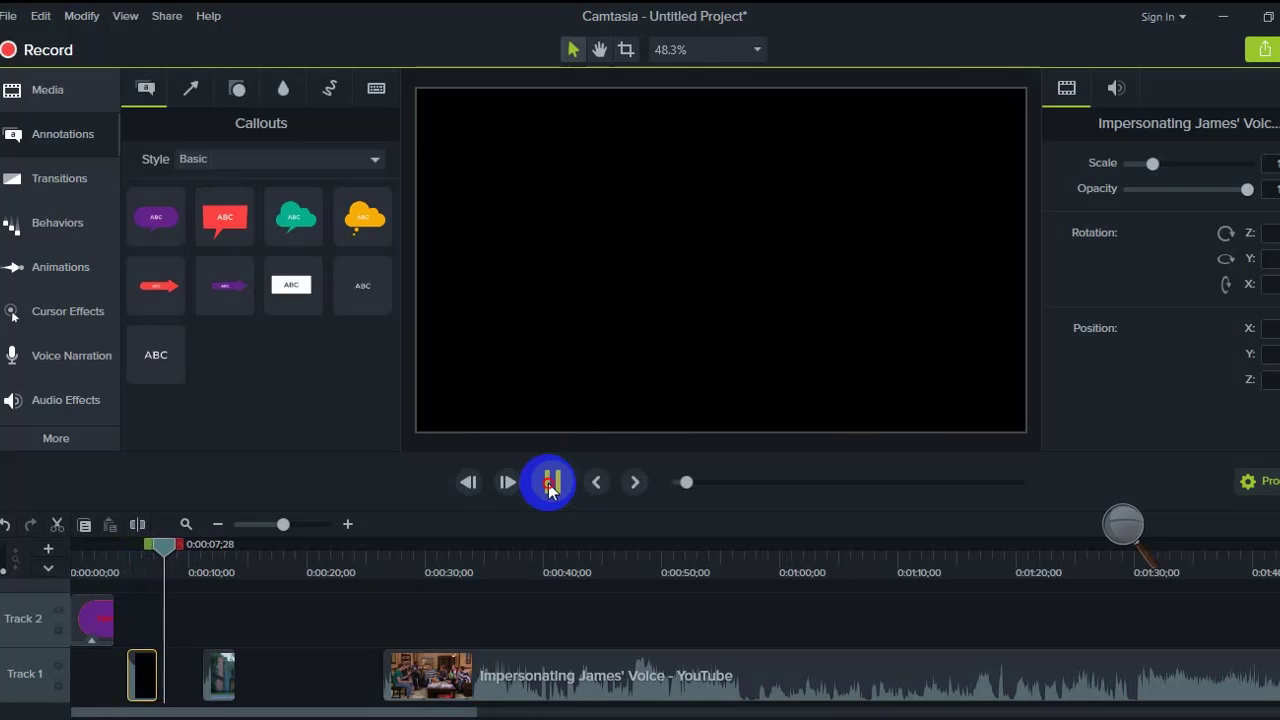
# Step: Stop playback and add a Clip Speed effect to the first Track 1 clip
pyautogui.click(550, 484)
pyautogui.click(156, 682)
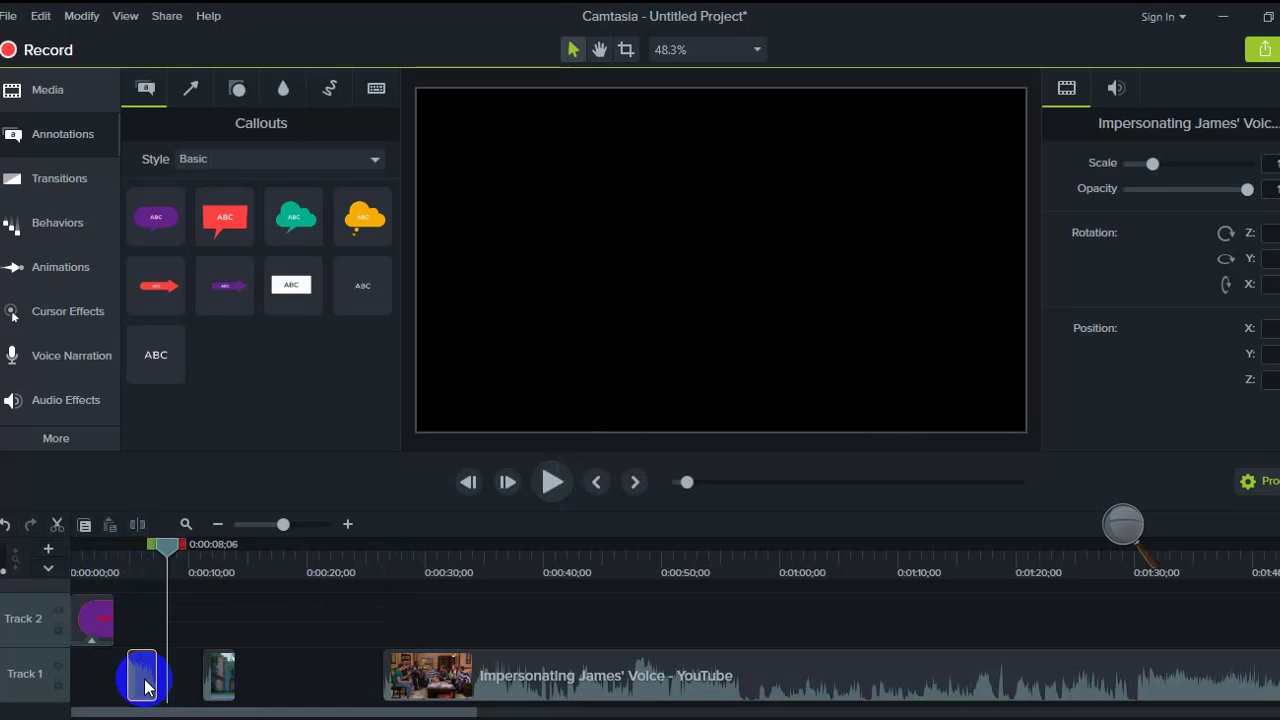
pyautogui.rightClick(147, 687)
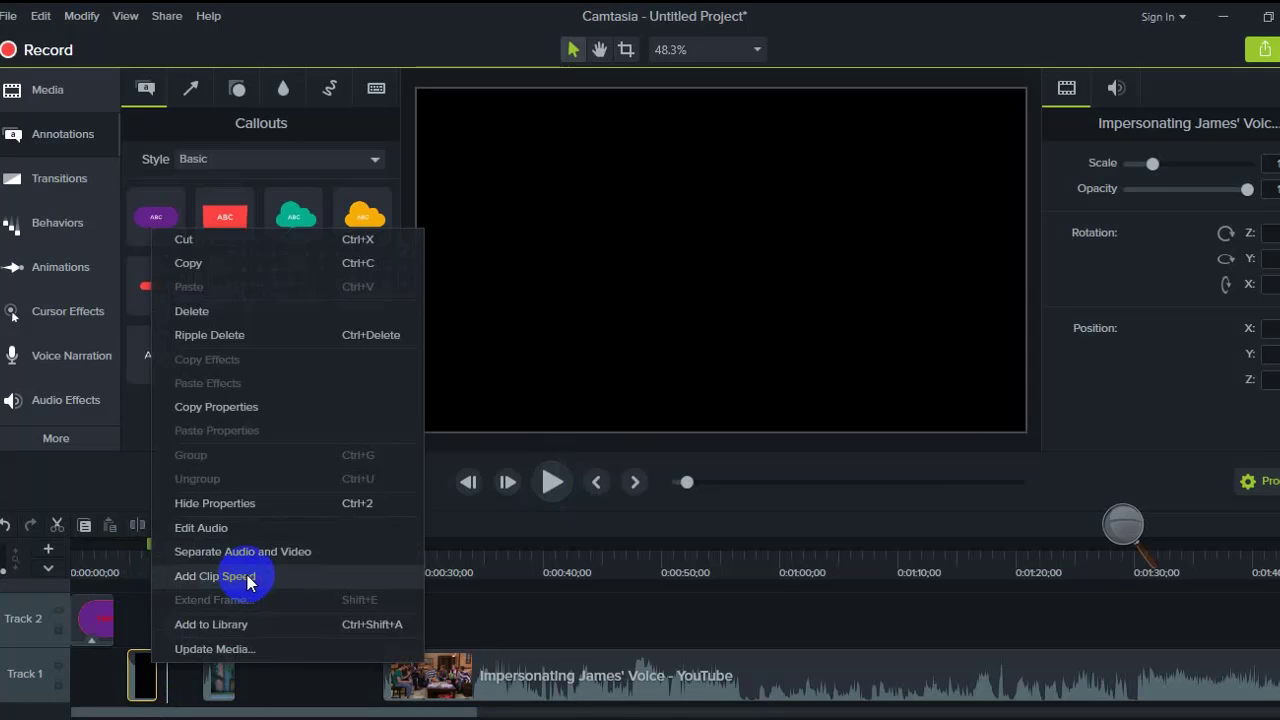
pyautogui.click(277, 689)
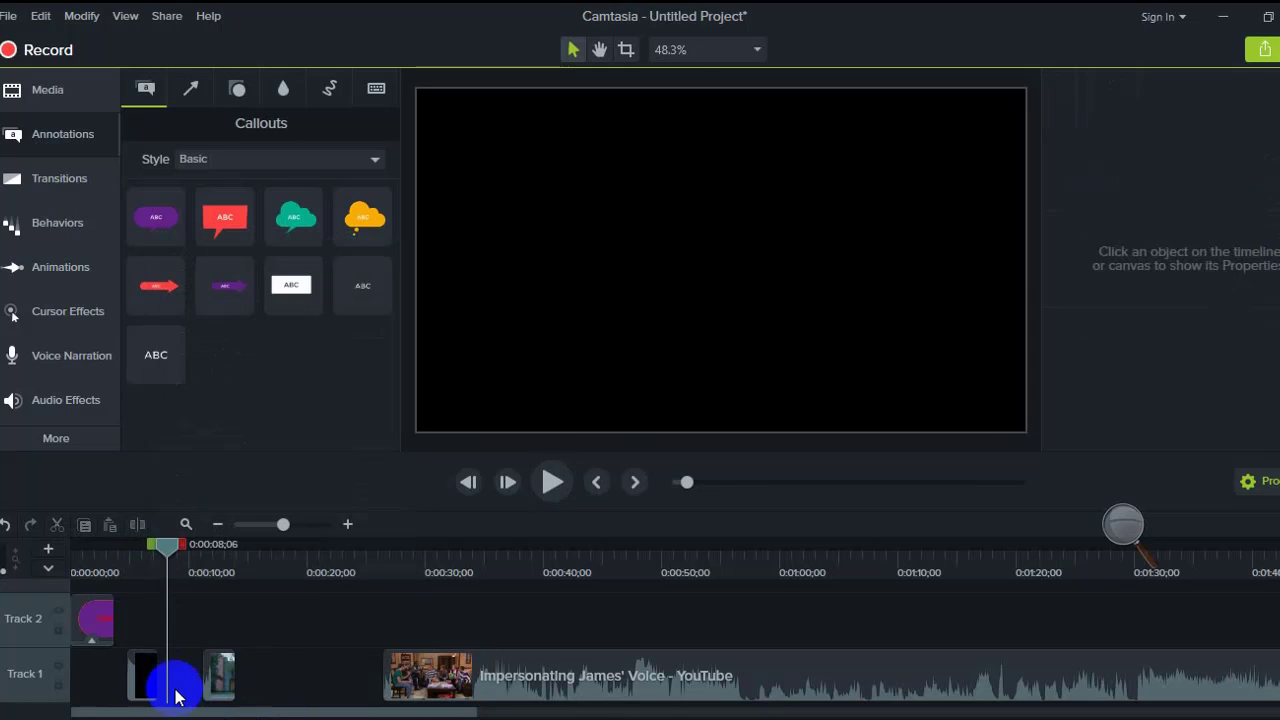
pyautogui.rightClick(145, 680)
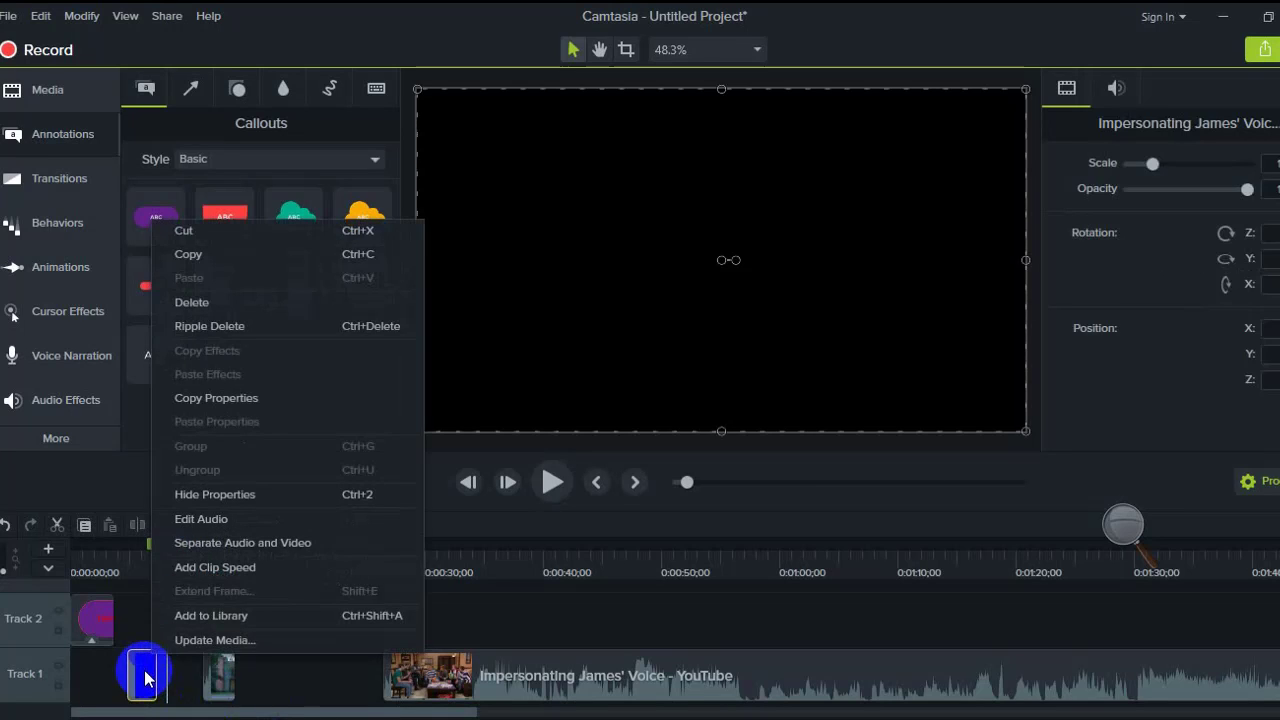
pyautogui.click(215, 567)
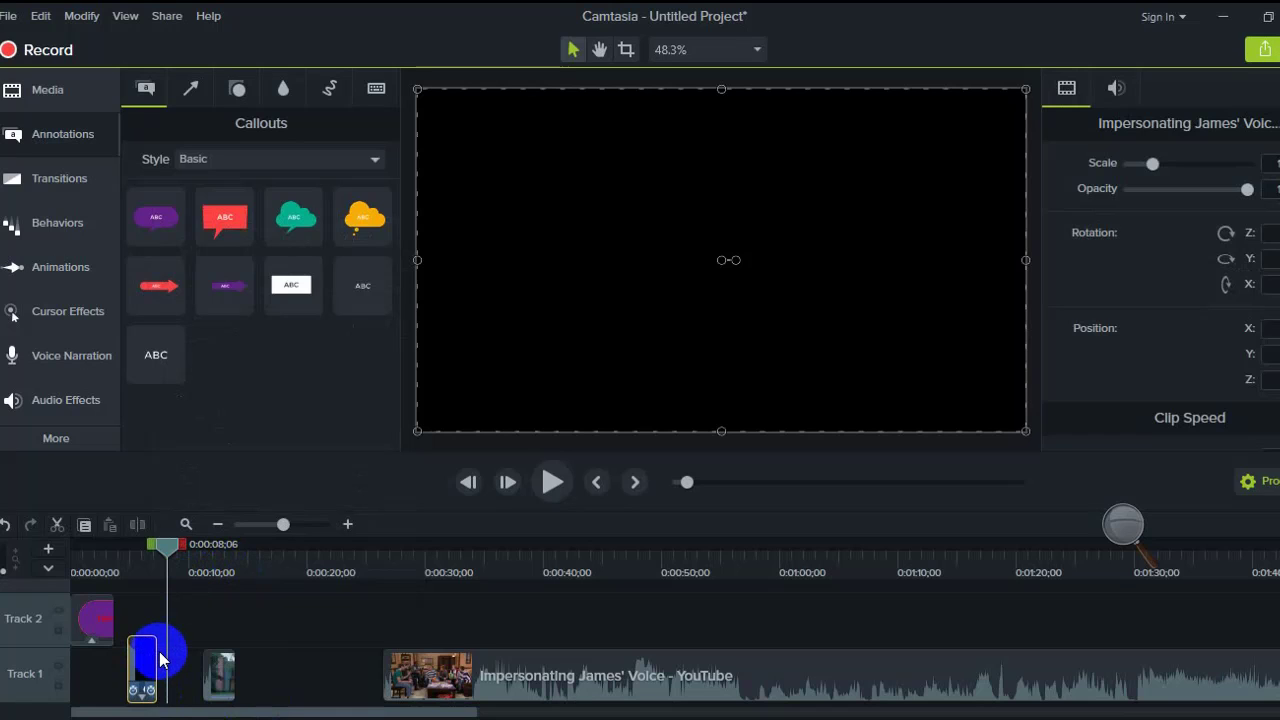
# Step: Slow the first Track 1 clip to 0.37x by stretching its Clip Speed end to about 0:00:14
pyautogui.moveTo(156, 653)
pyautogui.mouseDown()
pyautogui.moveTo(188, 655)
pyautogui.moveTo(168, 660)
pyautogui.mouseUp()
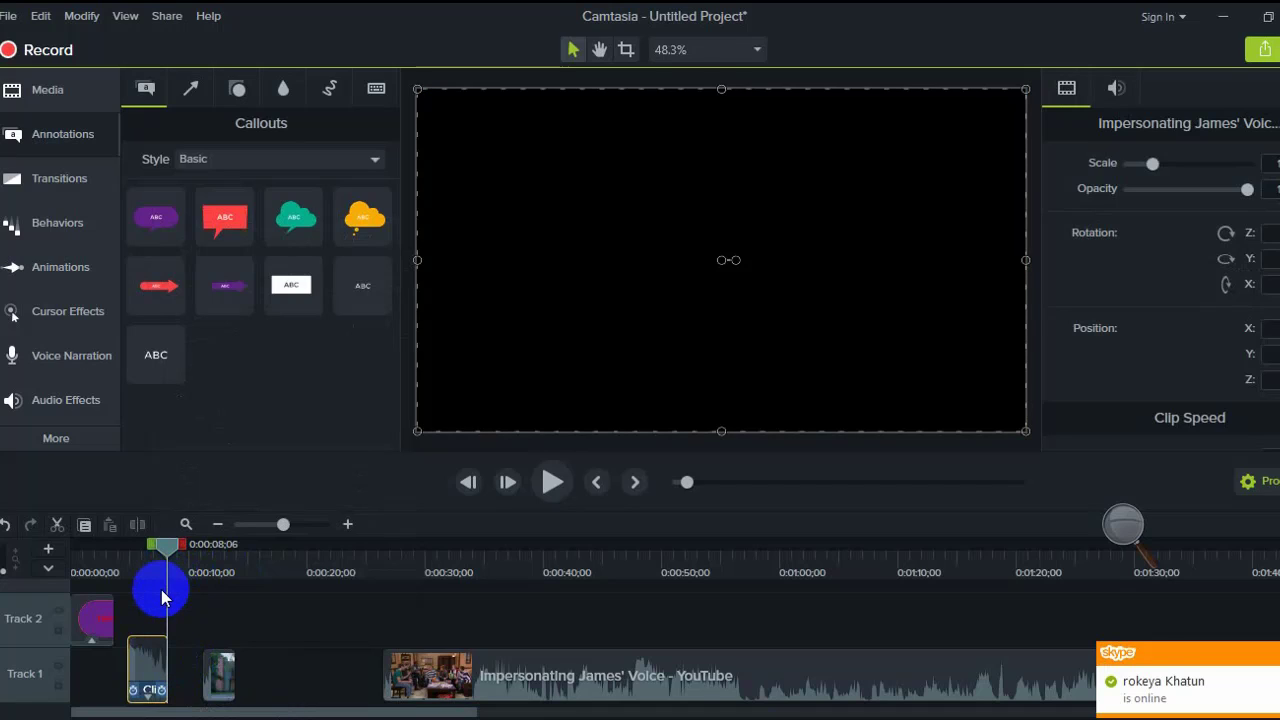
pyautogui.click(200, 690)
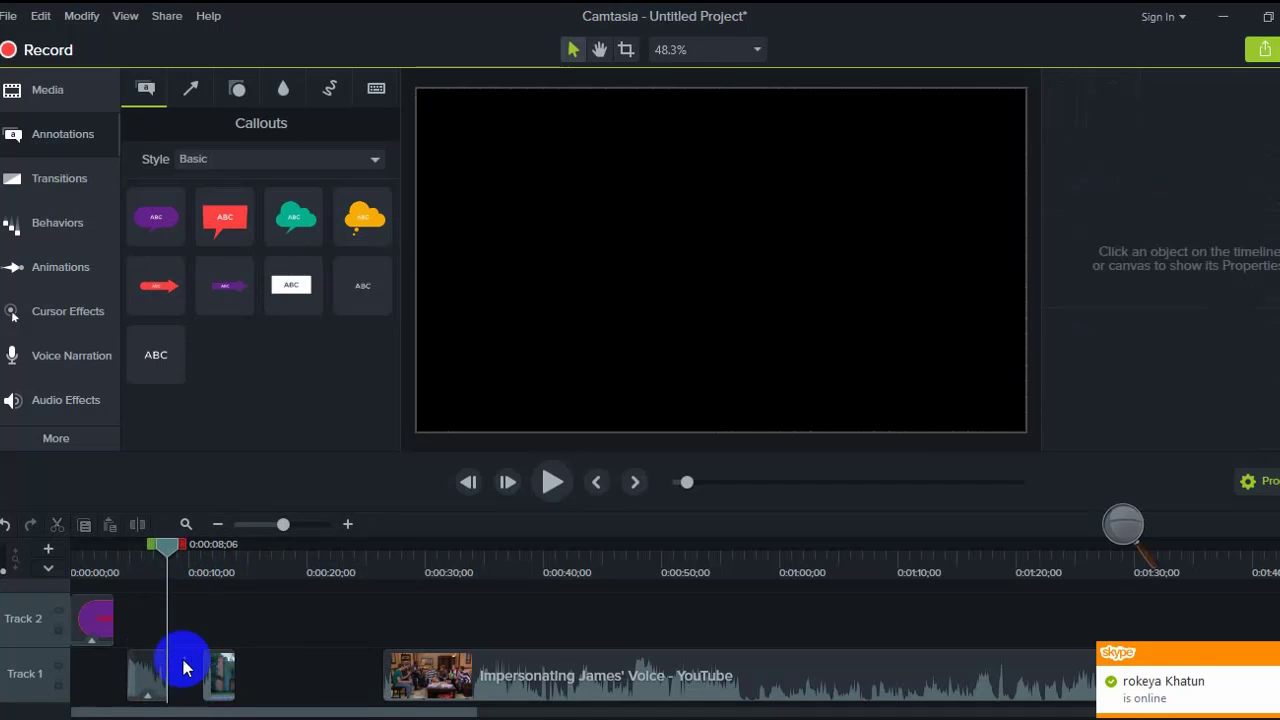
pyautogui.click(148, 690)
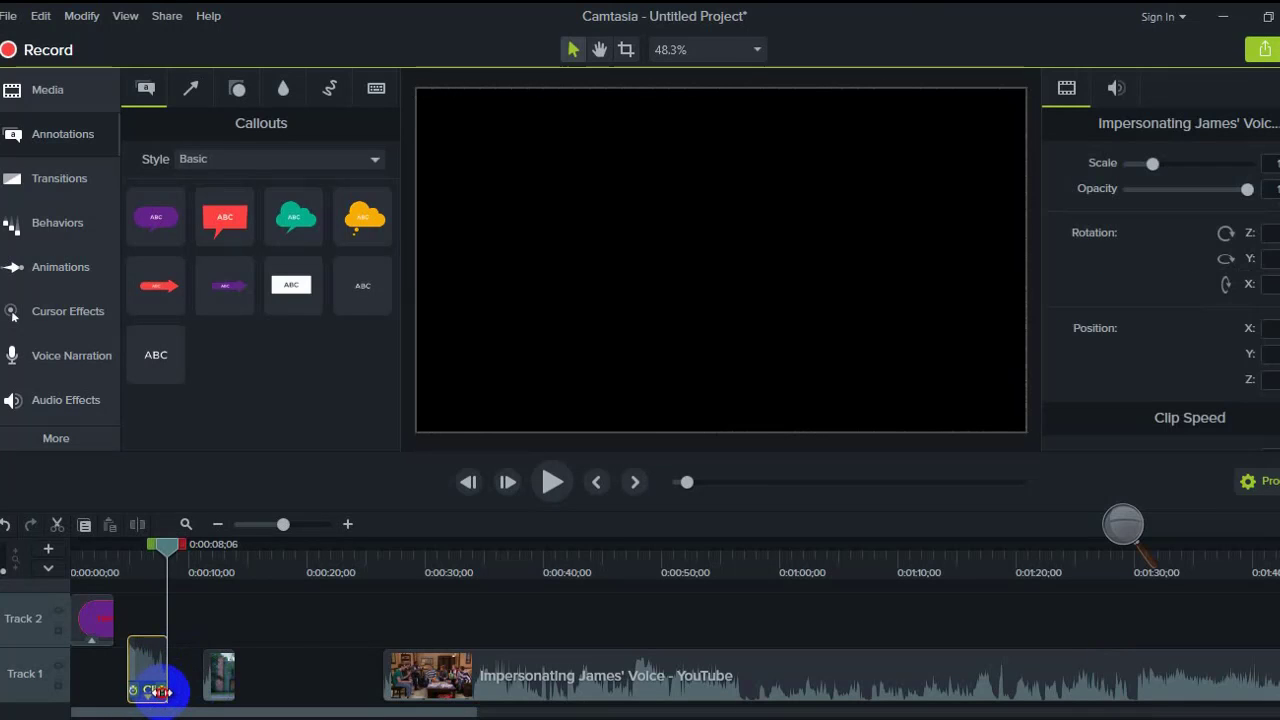
pyautogui.moveTo(160, 690); pyautogui.dragTo(229, 688)
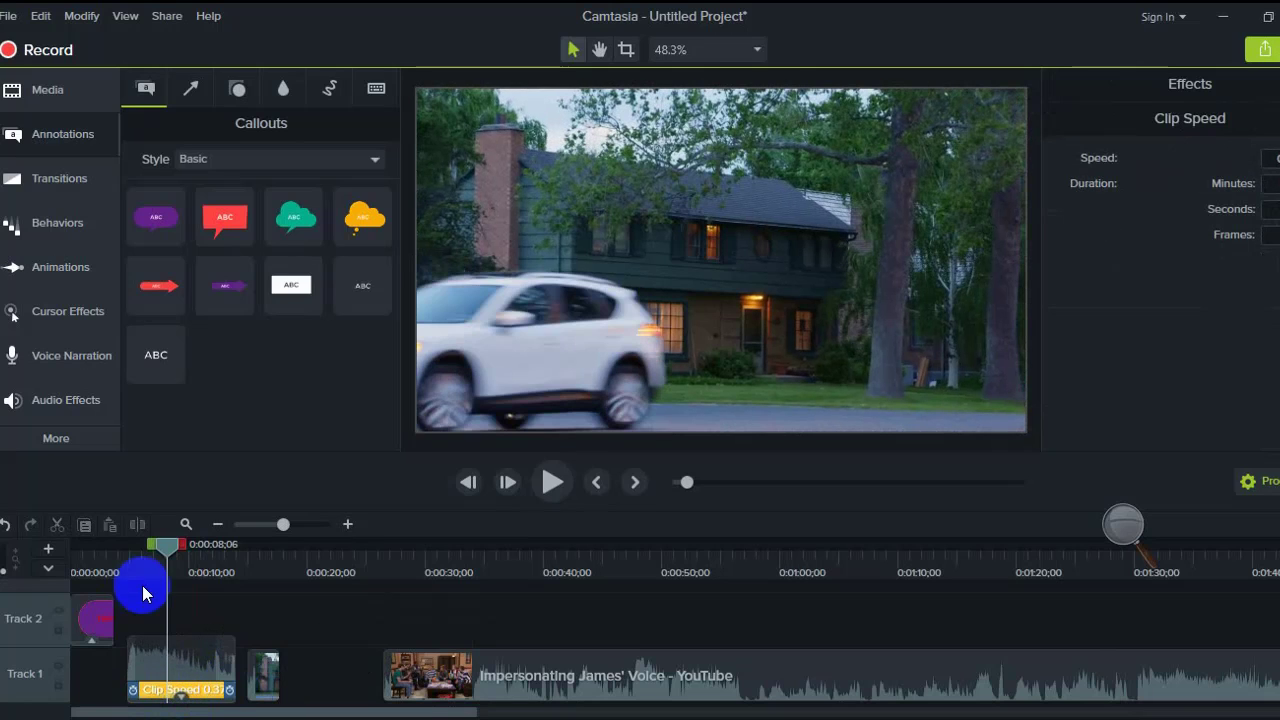
# Step: Stretch the slowed clip's start back to the callout's end for 0.33x speed and play the result from the start of the timeline
pyautogui.moveTo(168, 549); pyautogui.dragTo(77, 549)
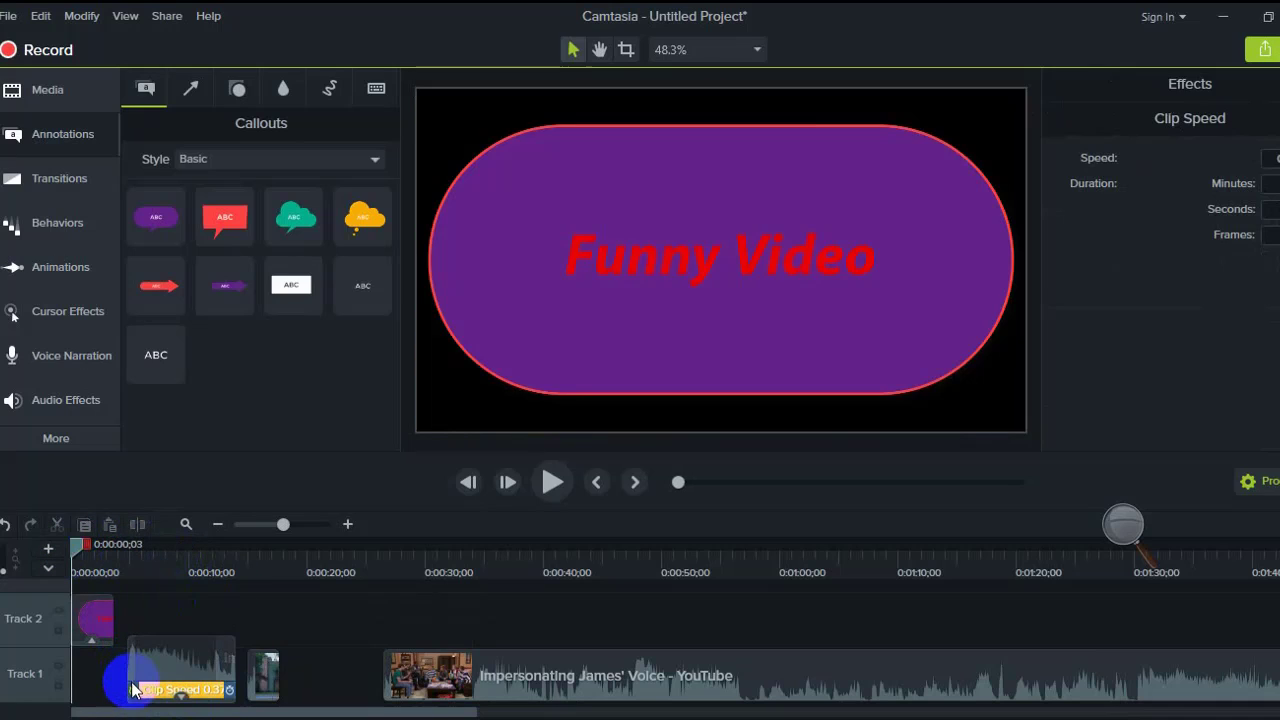
pyautogui.moveTo(128, 686); pyautogui.dragTo(115, 686)
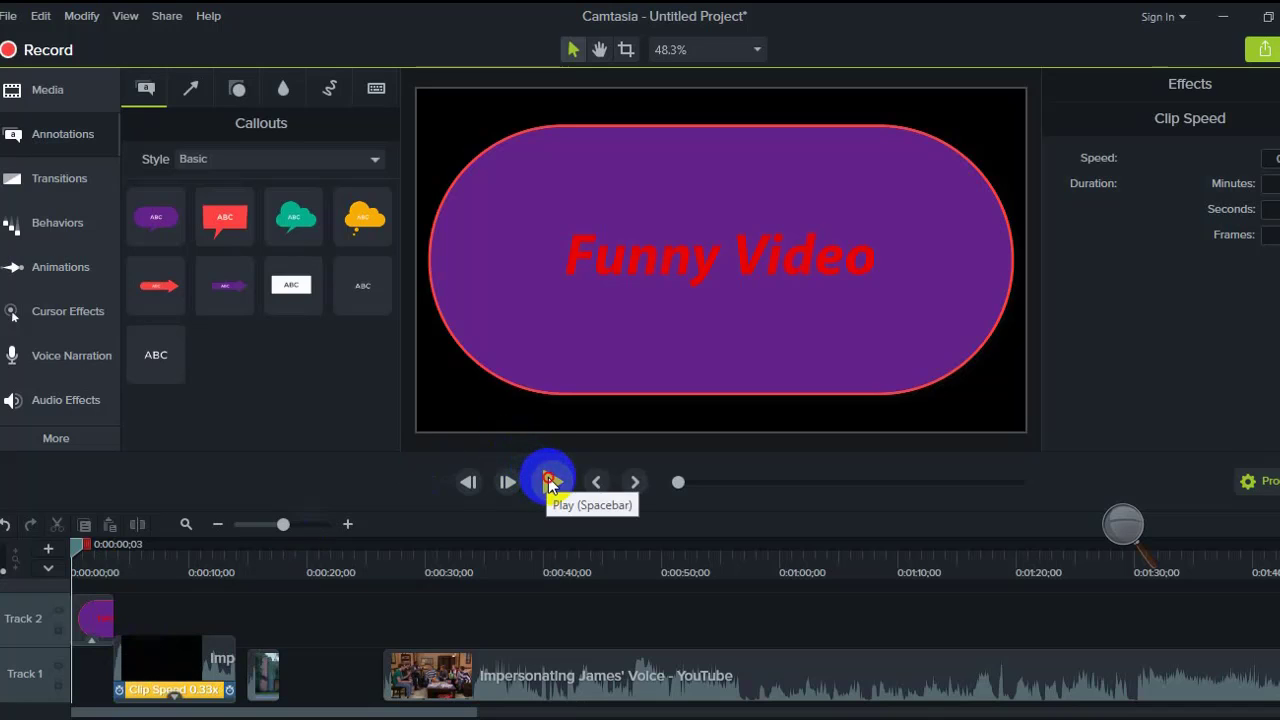
pyautogui.click(552, 482)
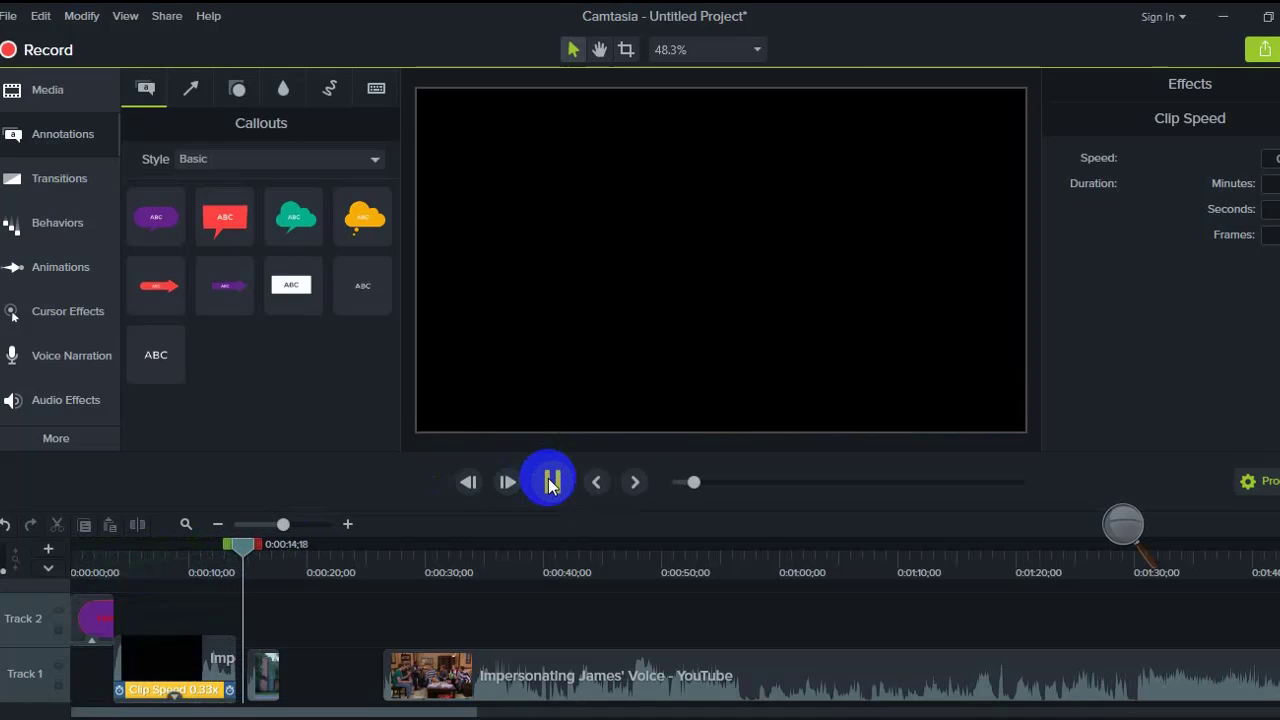
pyautogui.click(258, 563)
pyautogui.moveTo(245, 546); pyautogui.dragTo(104, 558)
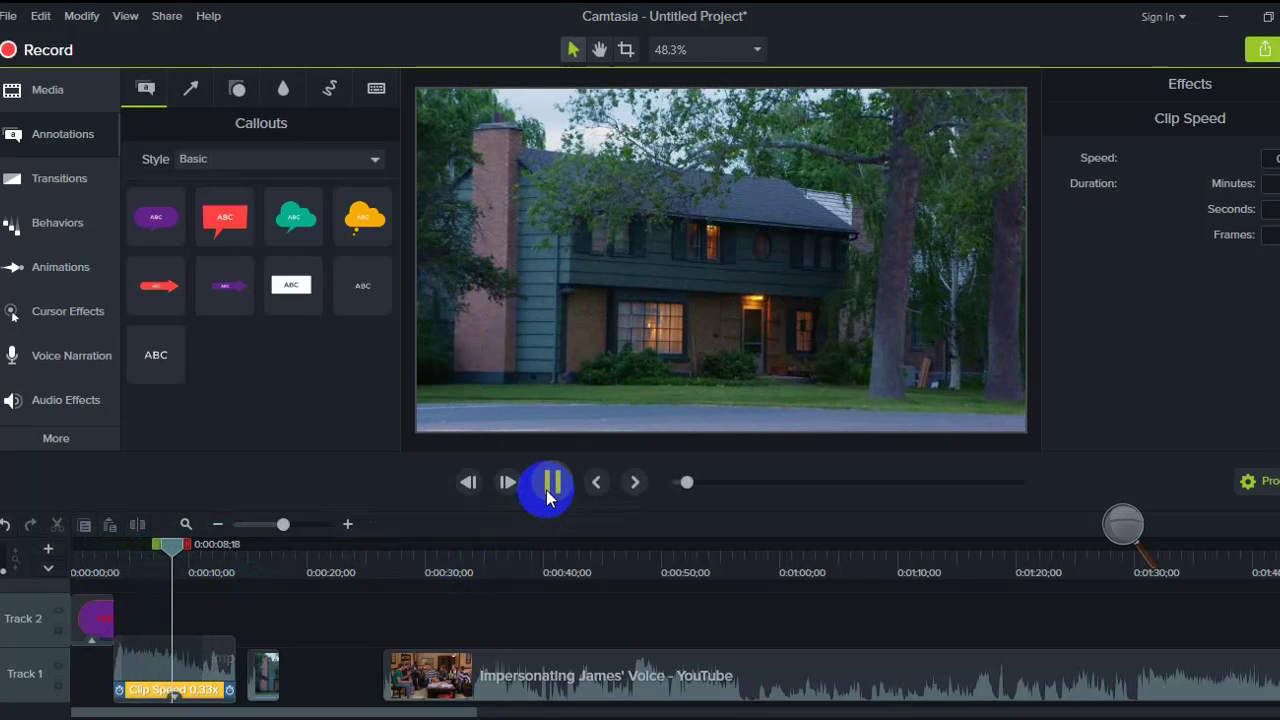
pyautogui.click(547, 495)
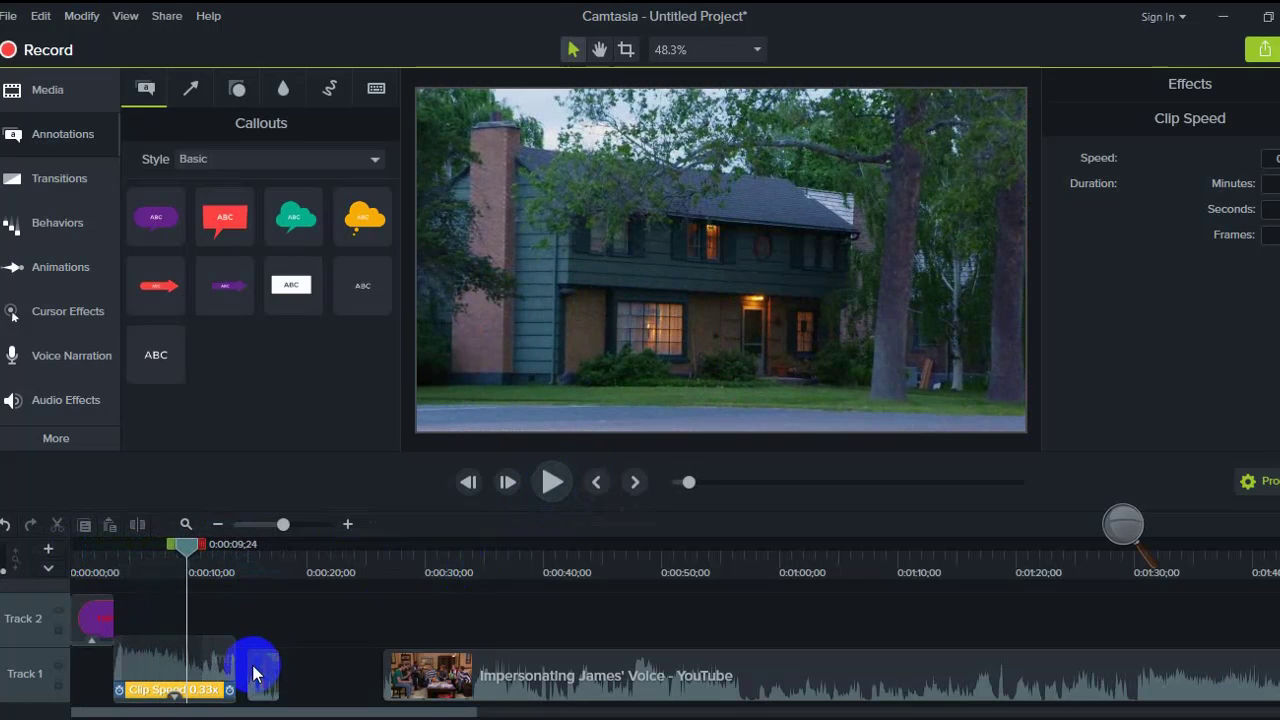
# Step: Move the second short Track 1 clip to about 0:00:19 and stretch the slowed clip's end up to it, at 0.22x speed
pyautogui.moveTo(265, 672); pyautogui.dragTo(307, 683)
pyautogui.click(231, 690)
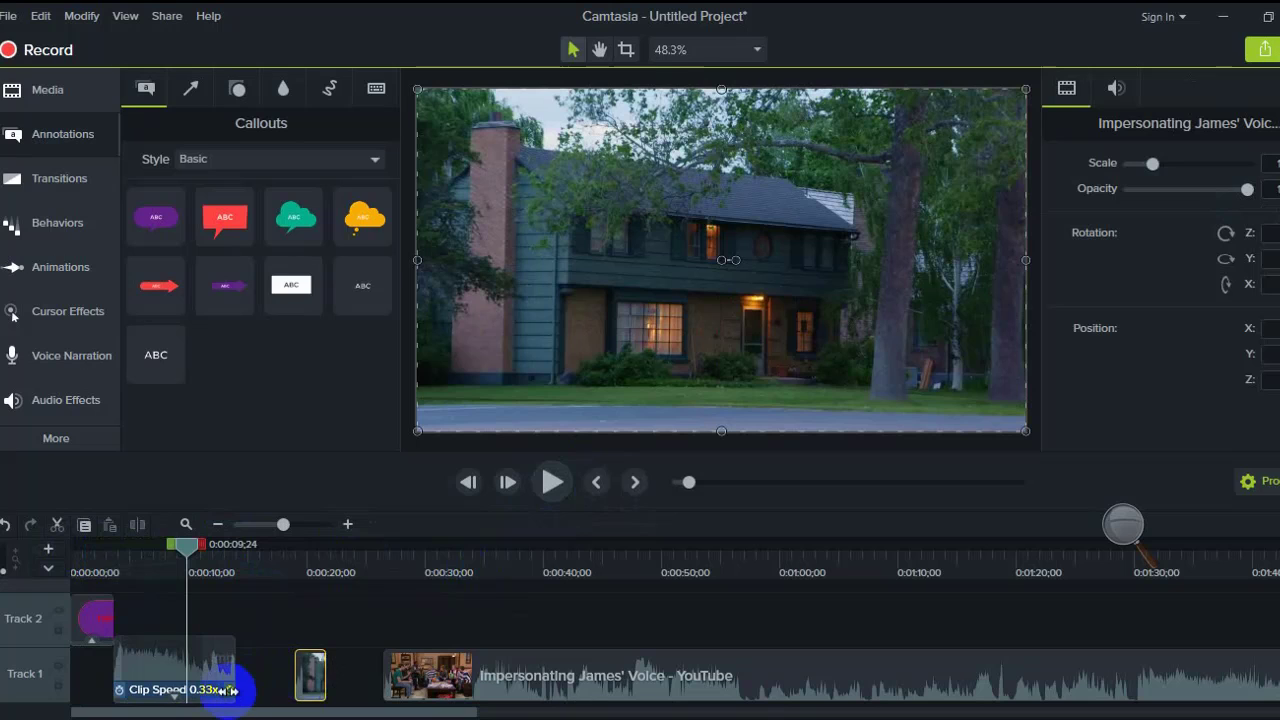
pyautogui.moveTo(231, 690); pyautogui.dragTo(290, 691)
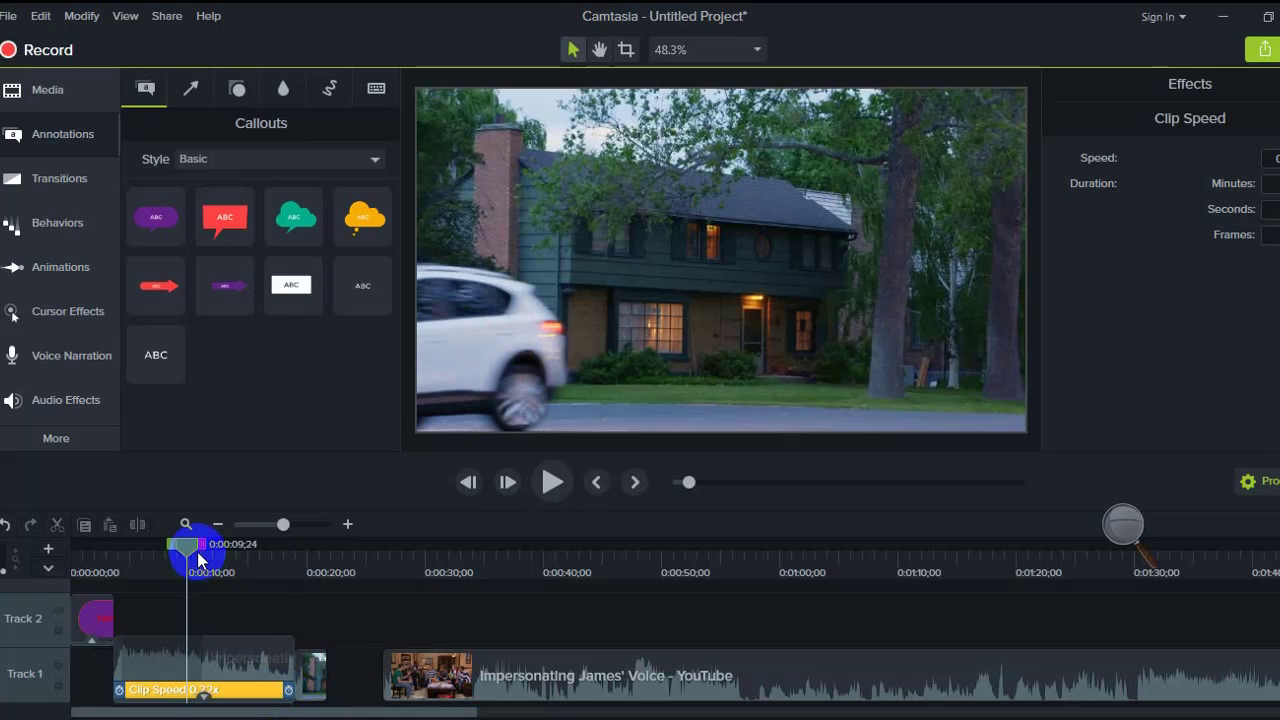
# Step: Play the slowed clip to find the cut point, split it at 0:00:15;13, and delete the leftover end piece without shifting the other clips
pyautogui.moveTo(191, 557); pyautogui.dragTo(79, 557)
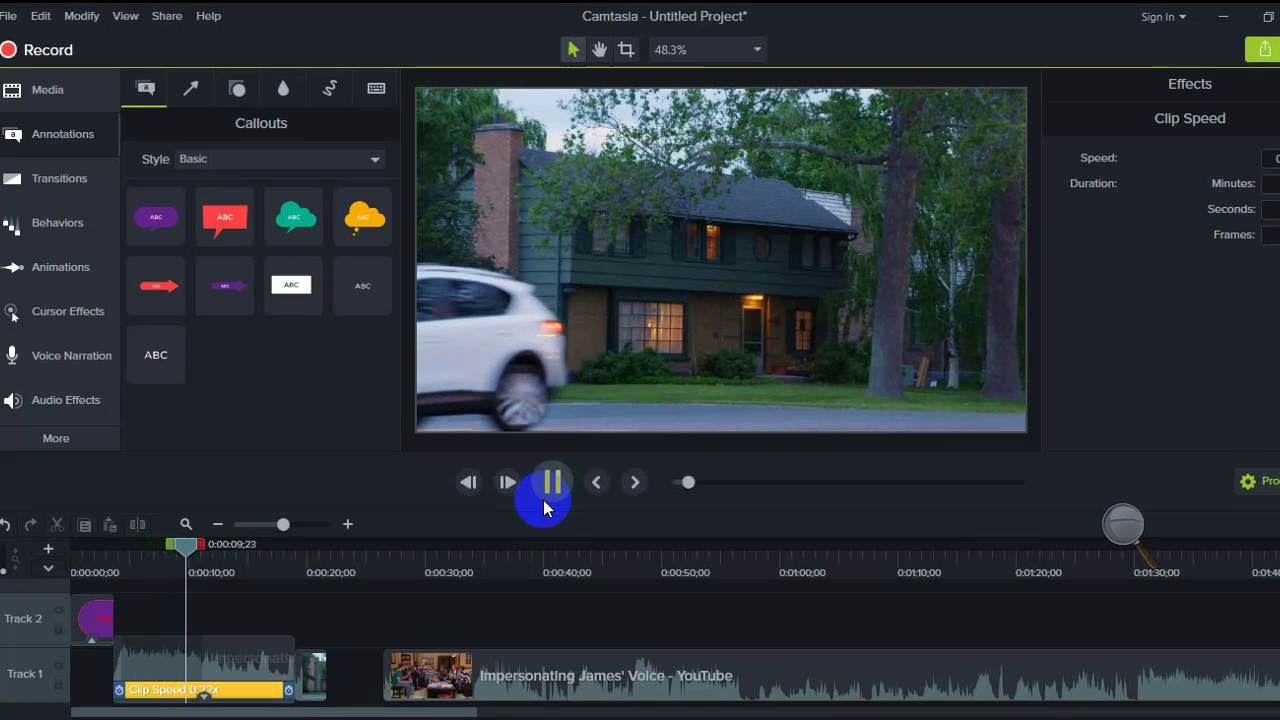
pyautogui.click(547, 500)
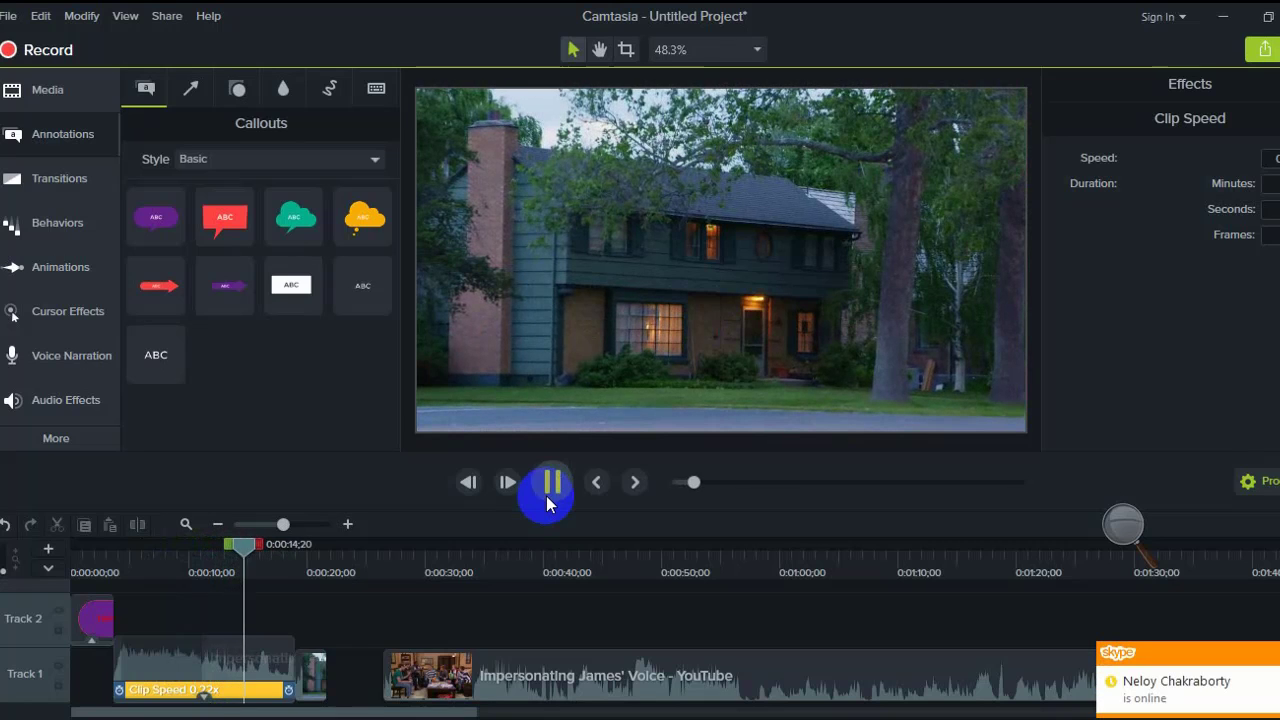
pyautogui.click(547, 500)
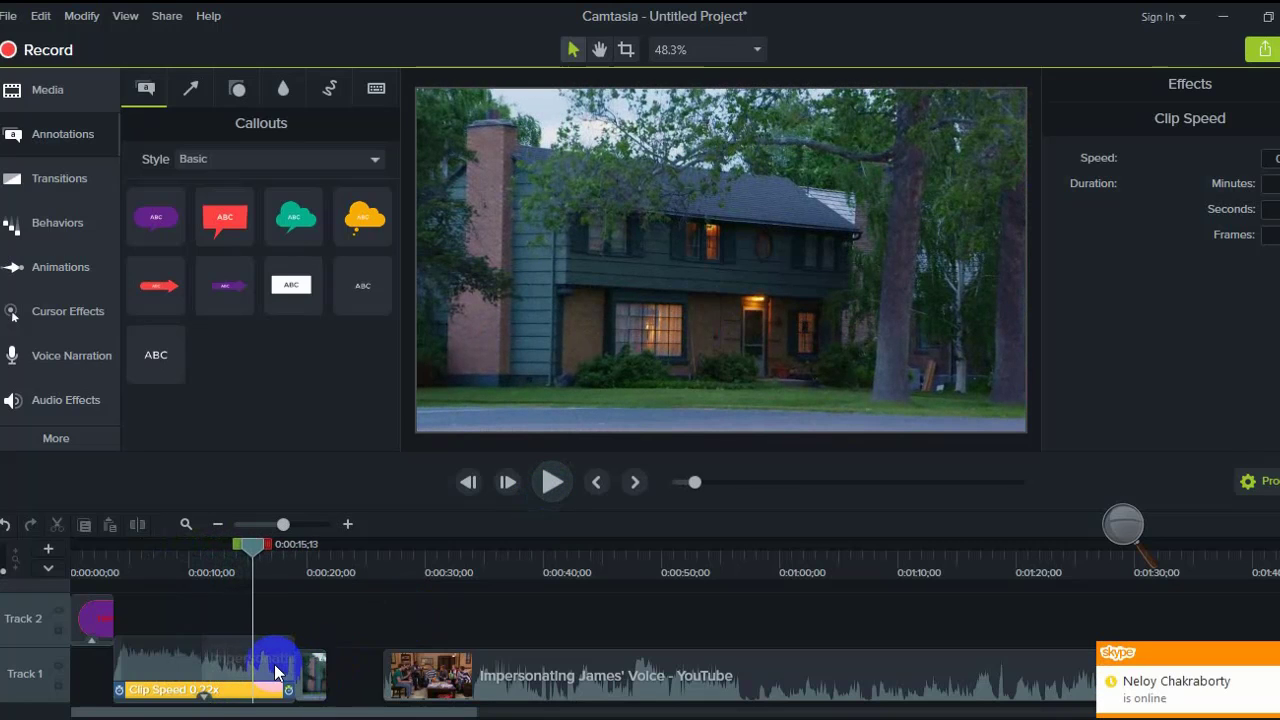
pyautogui.click(275, 671)
pyautogui.click(137, 525)
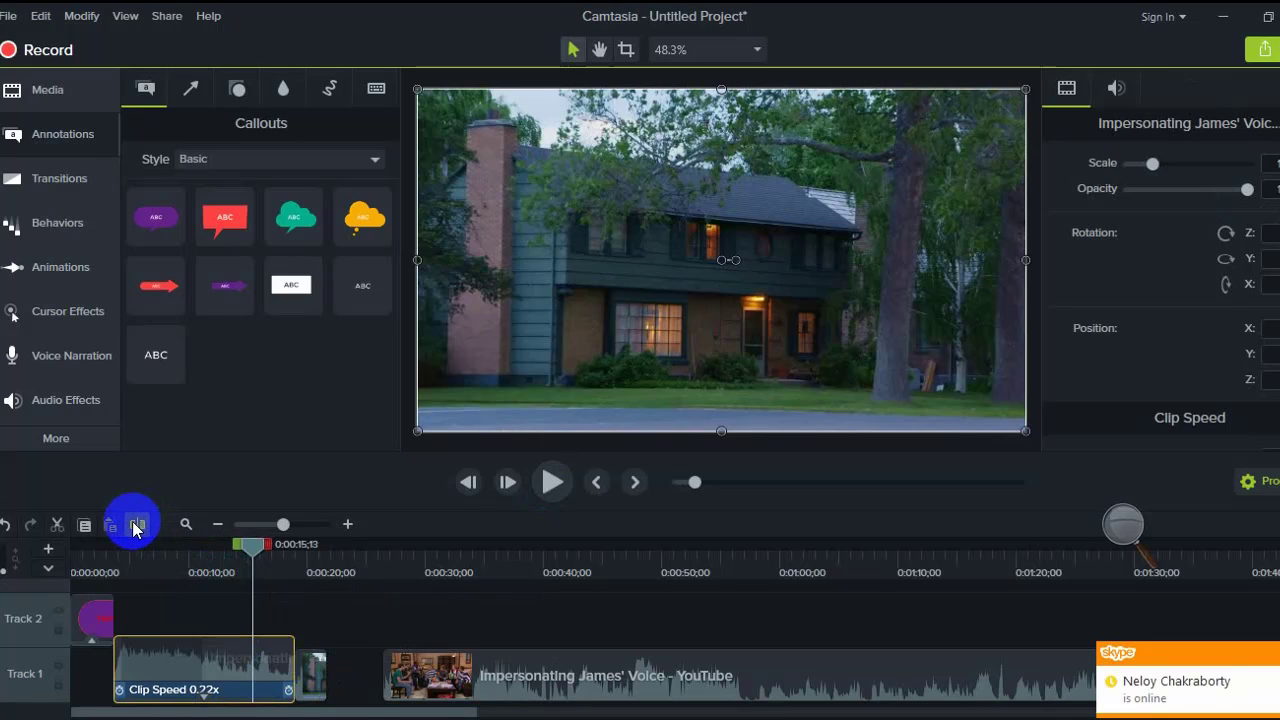
pyautogui.click(280, 681)
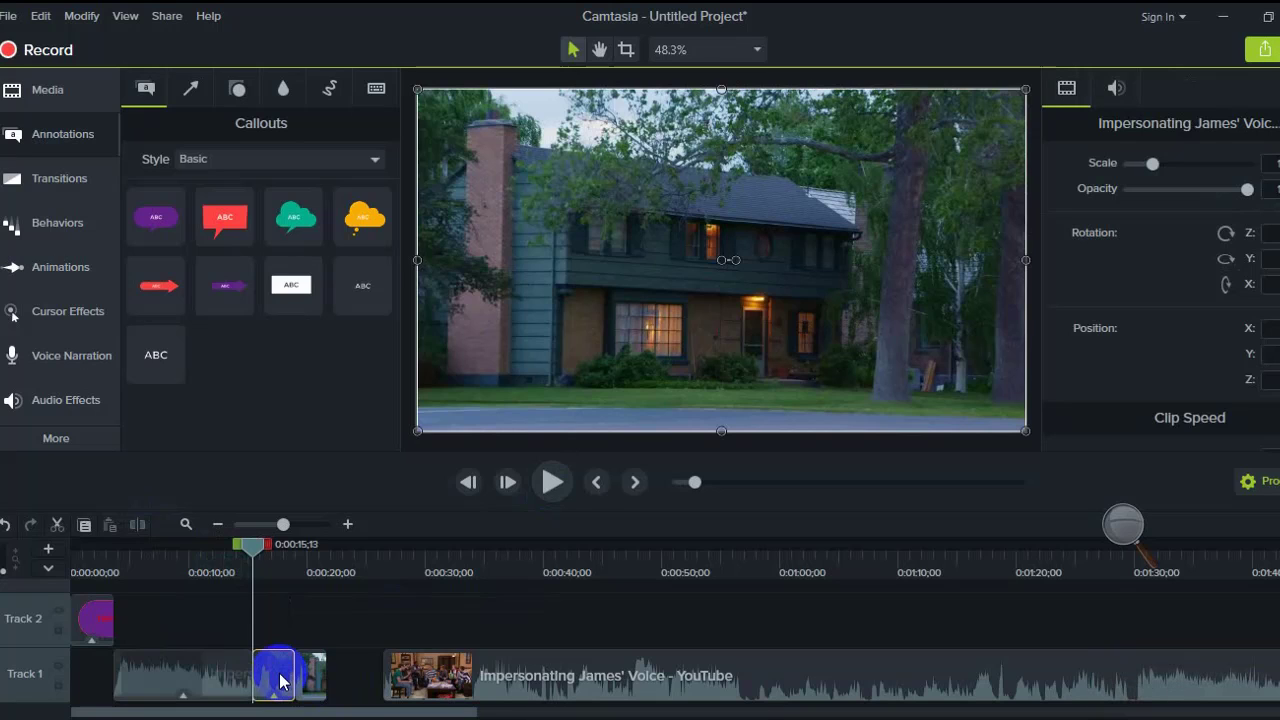
pyautogui.rightClick(280, 681)
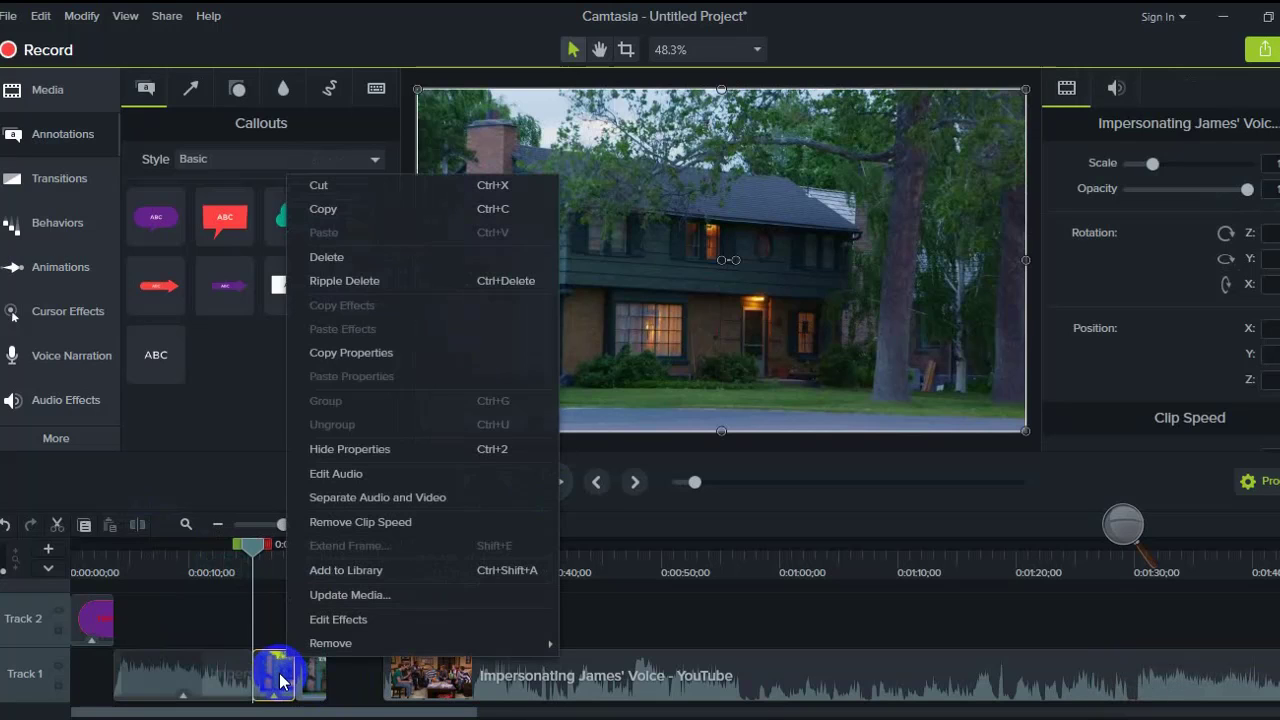
pyautogui.click(345, 272)
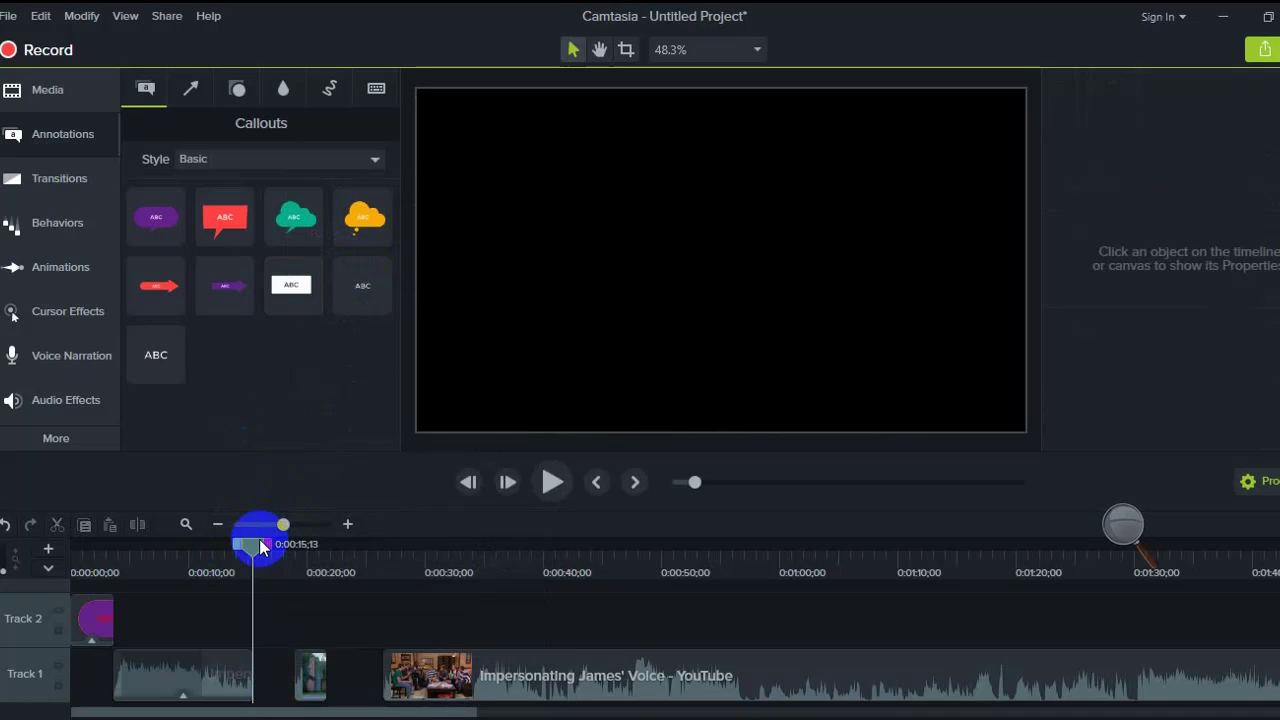
# Step: Play the timeline from the beginning to the end of the shortened slowed clip, checking the speaker volume along the way
pyautogui.moveTo(259, 545); pyautogui.dragTo(77, 543)
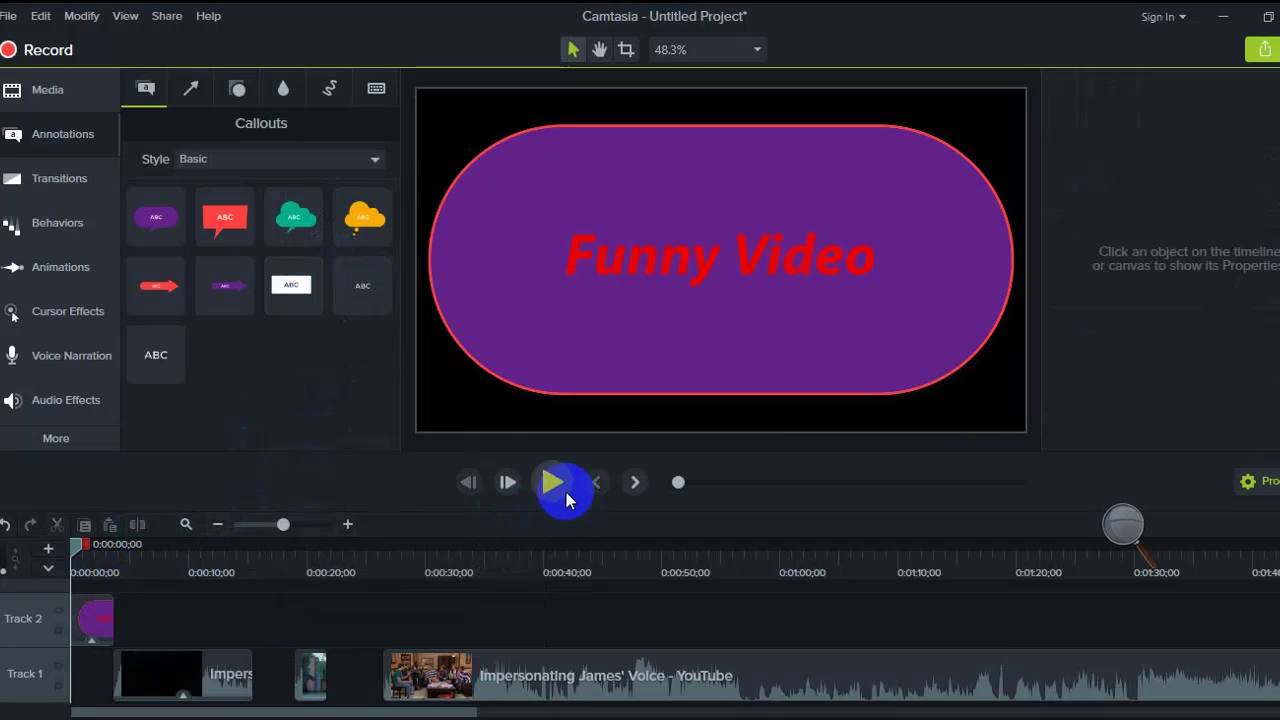
pyautogui.click(550, 484)
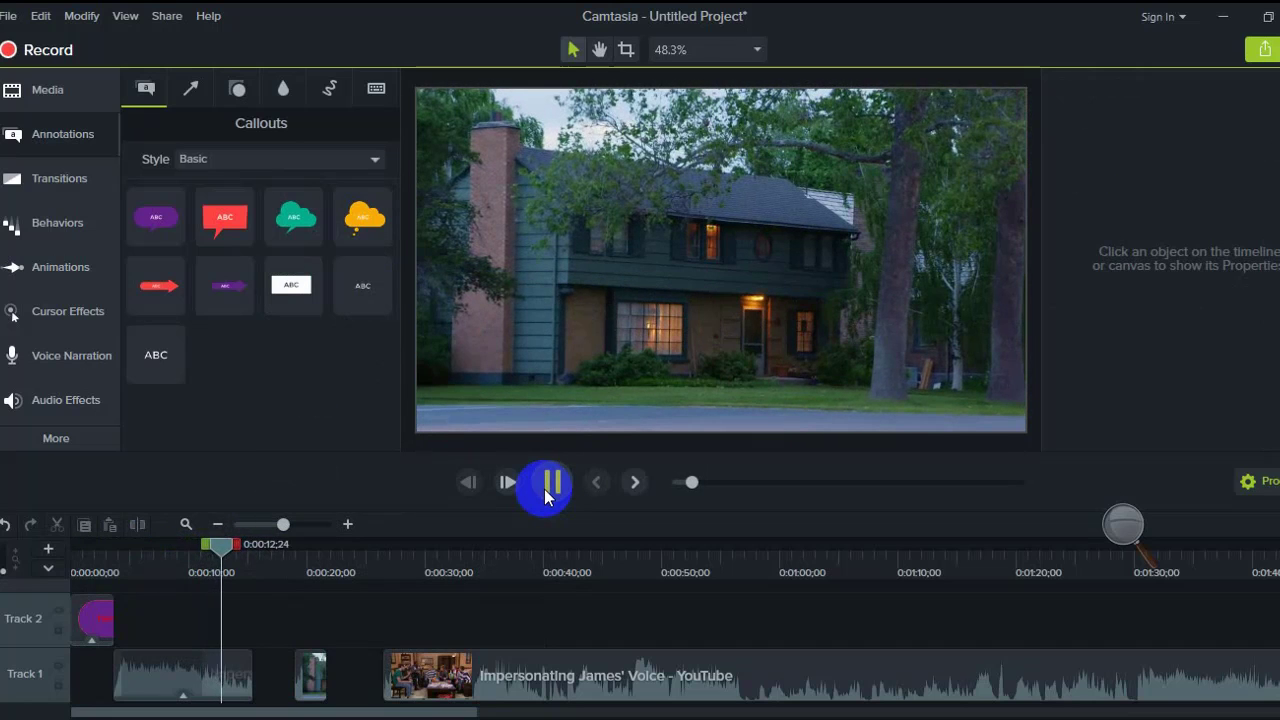
pyautogui.click(545, 484)
pyautogui.moveTo(1160, 704); pyautogui.dragTo(1205, 718)
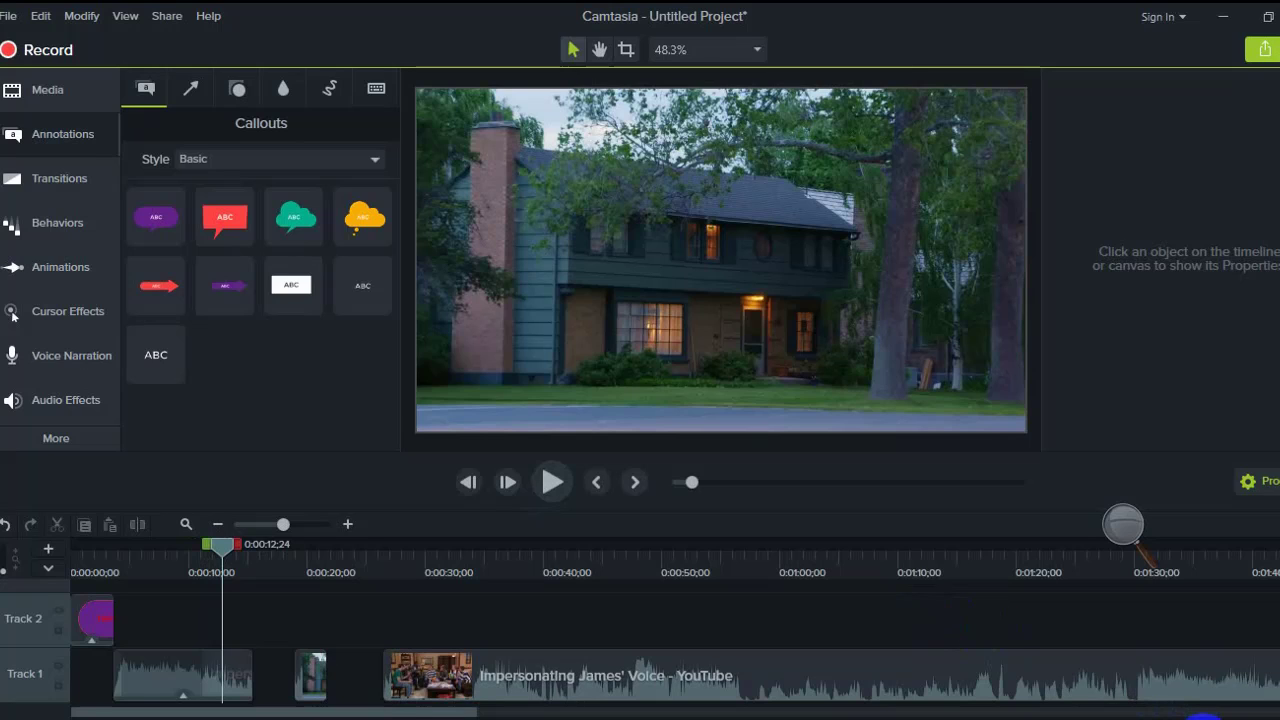
pyautogui.click(1205, 718)
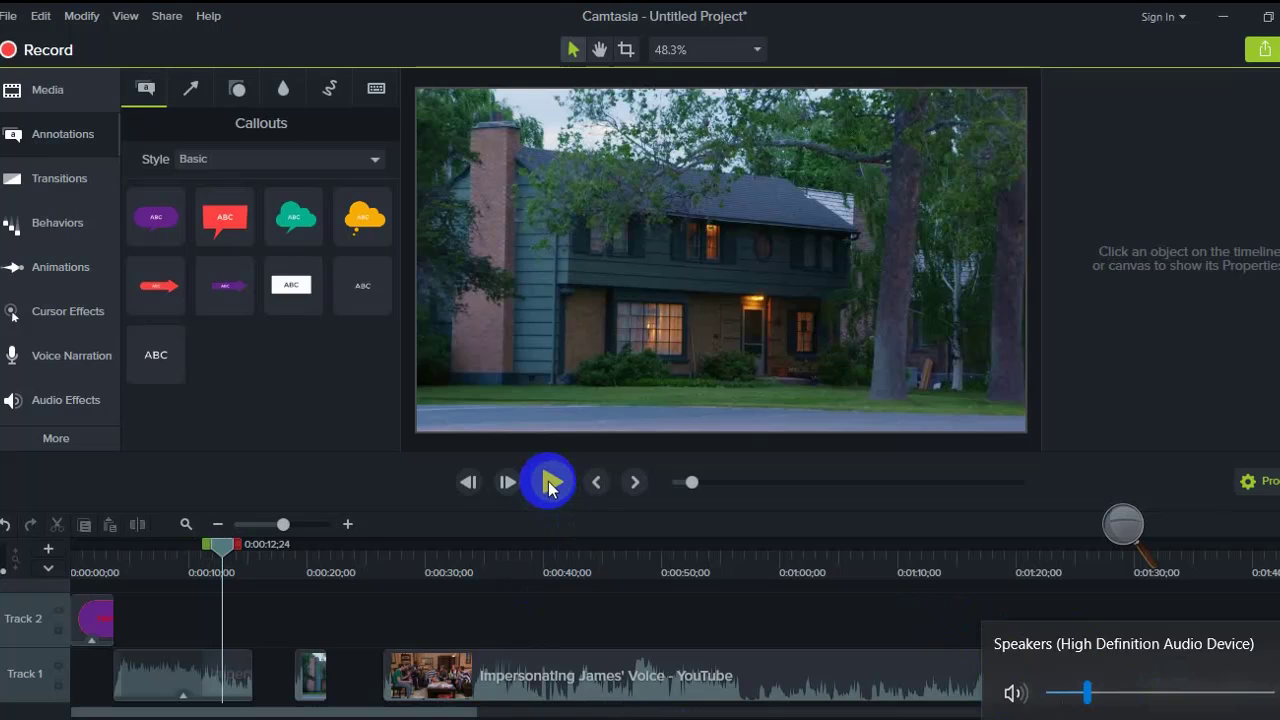
pyautogui.click(549, 485)
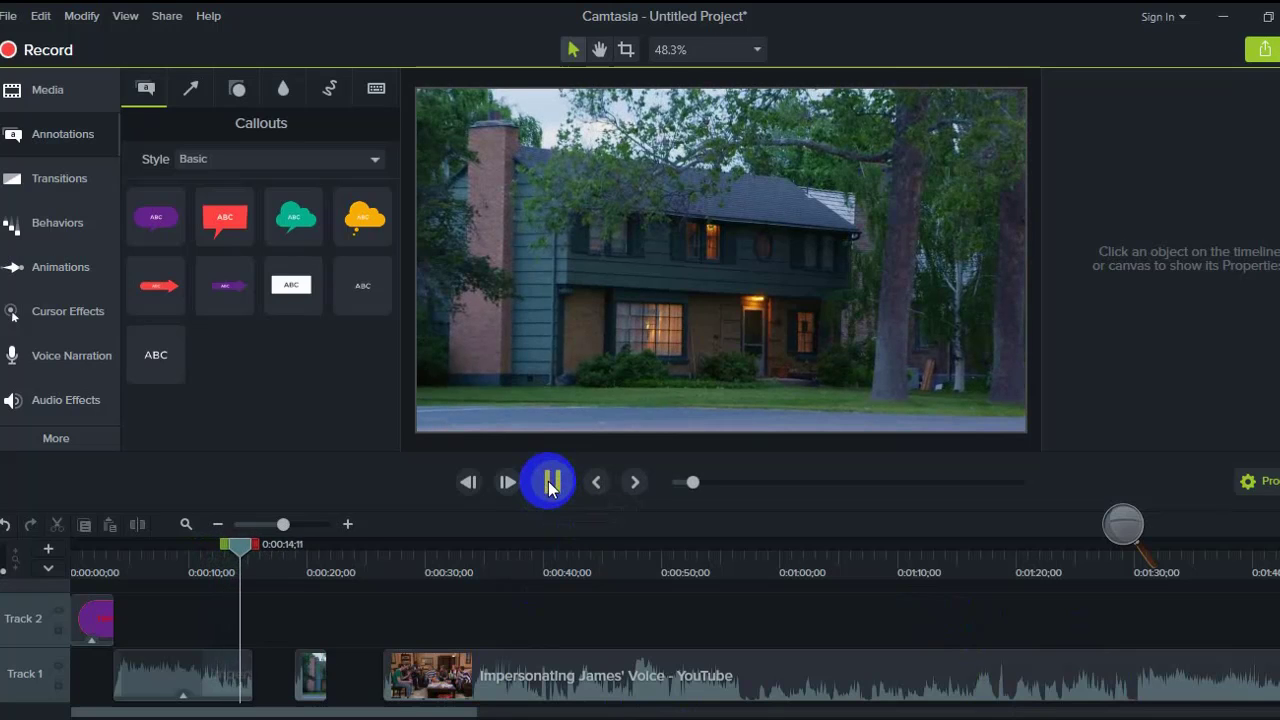
pyautogui.click(549, 485)
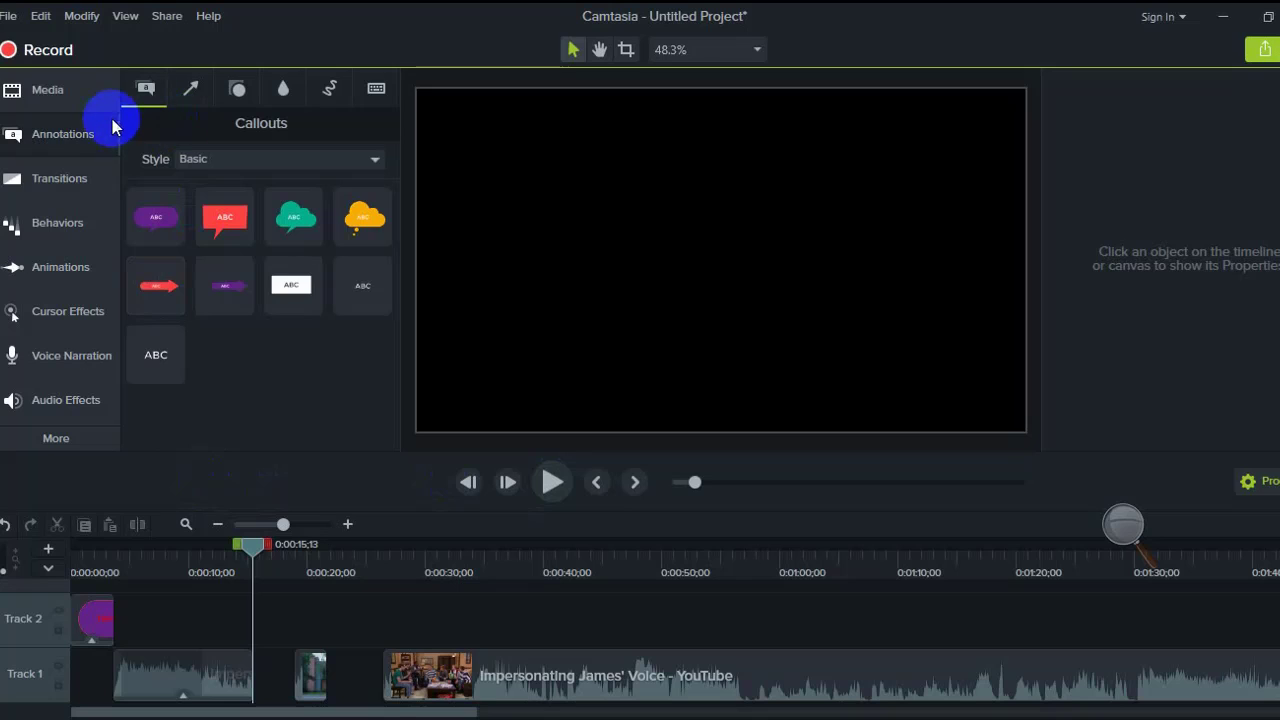
# Step: Import the 'Dard Dilo Ke' video from the Desktop, place it on a new Track 3 at 0:00:15;13, and play it
pyautogui.click(50, 91)
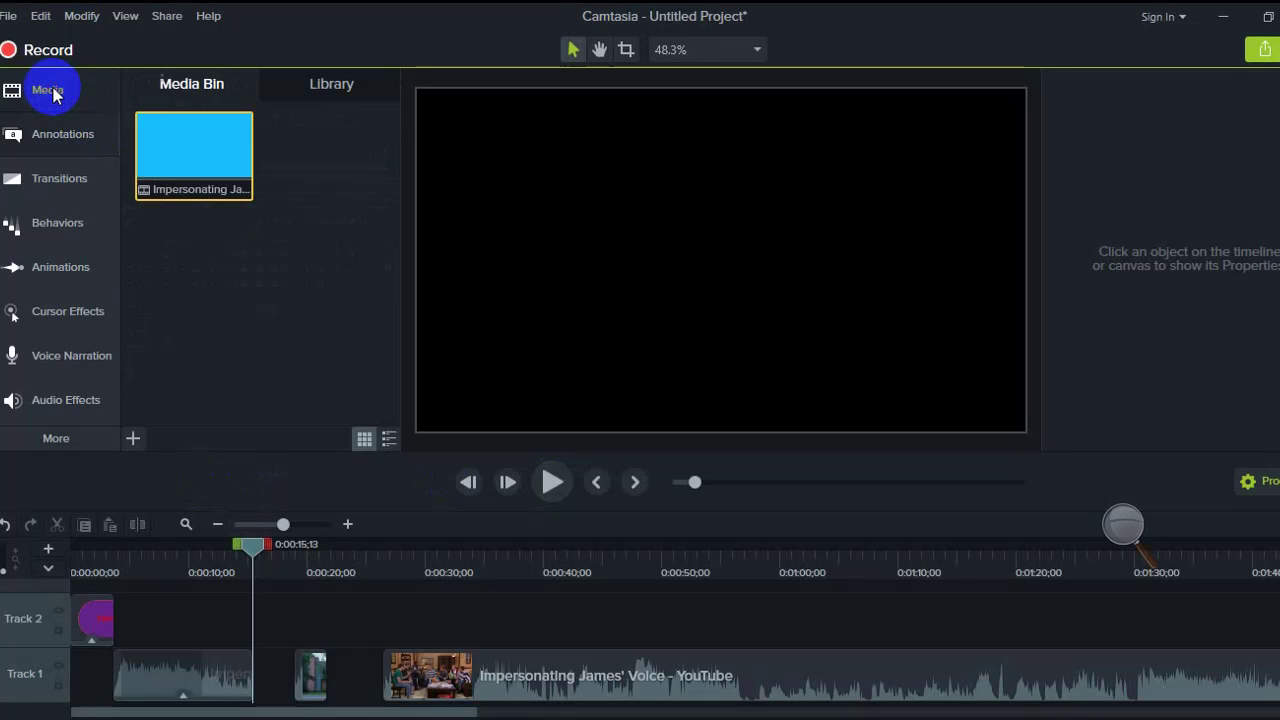
pyautogui.click(135, 438)
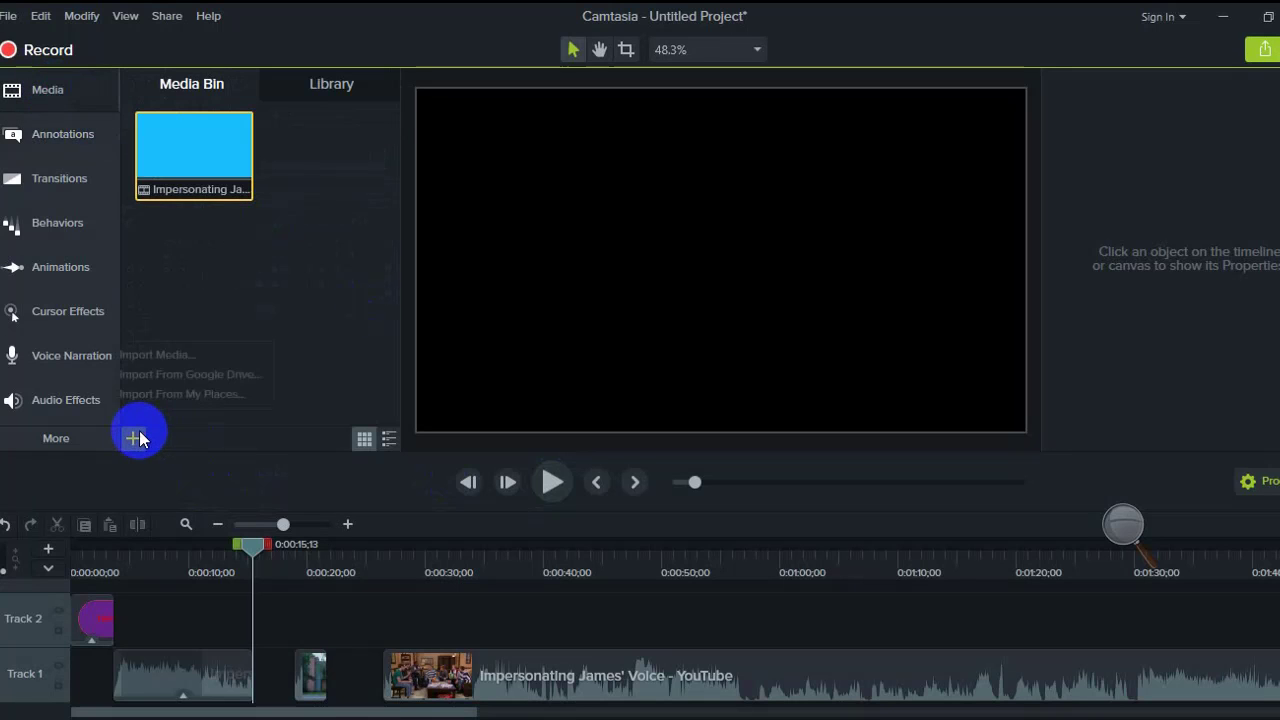
pyautogui.click(161, 354)
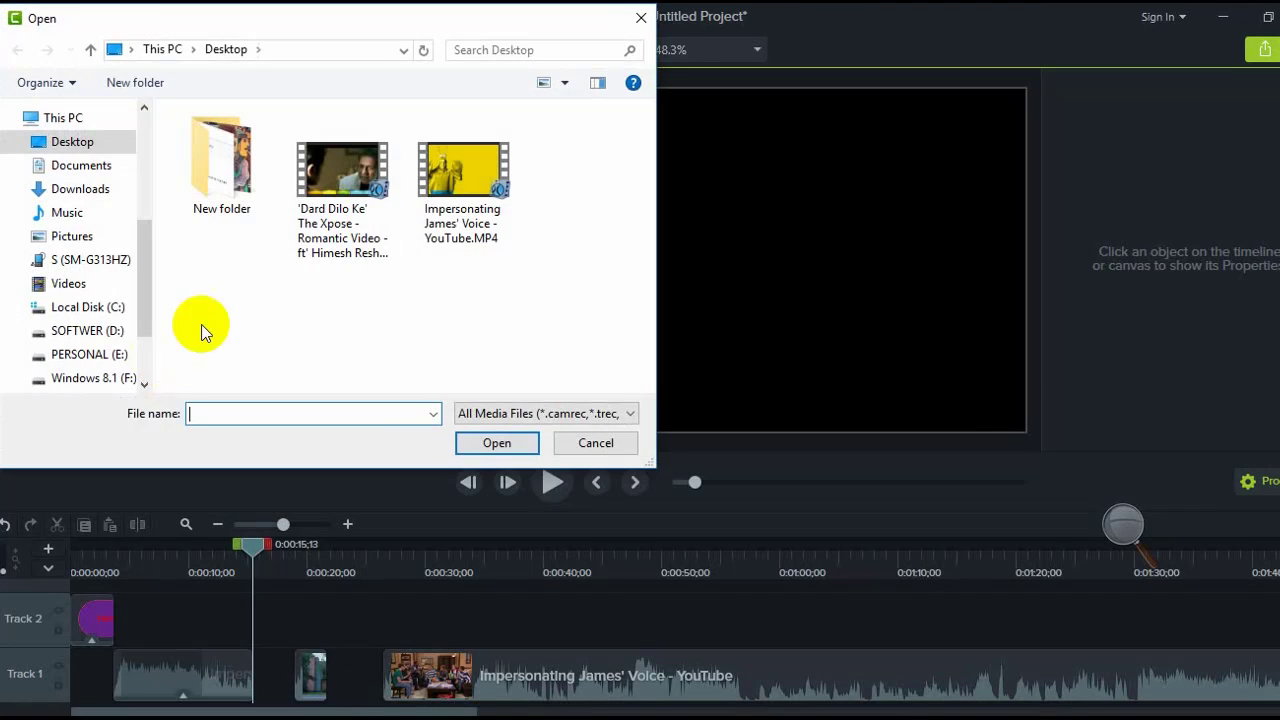
pyautogui.doubleClick(366, 167)
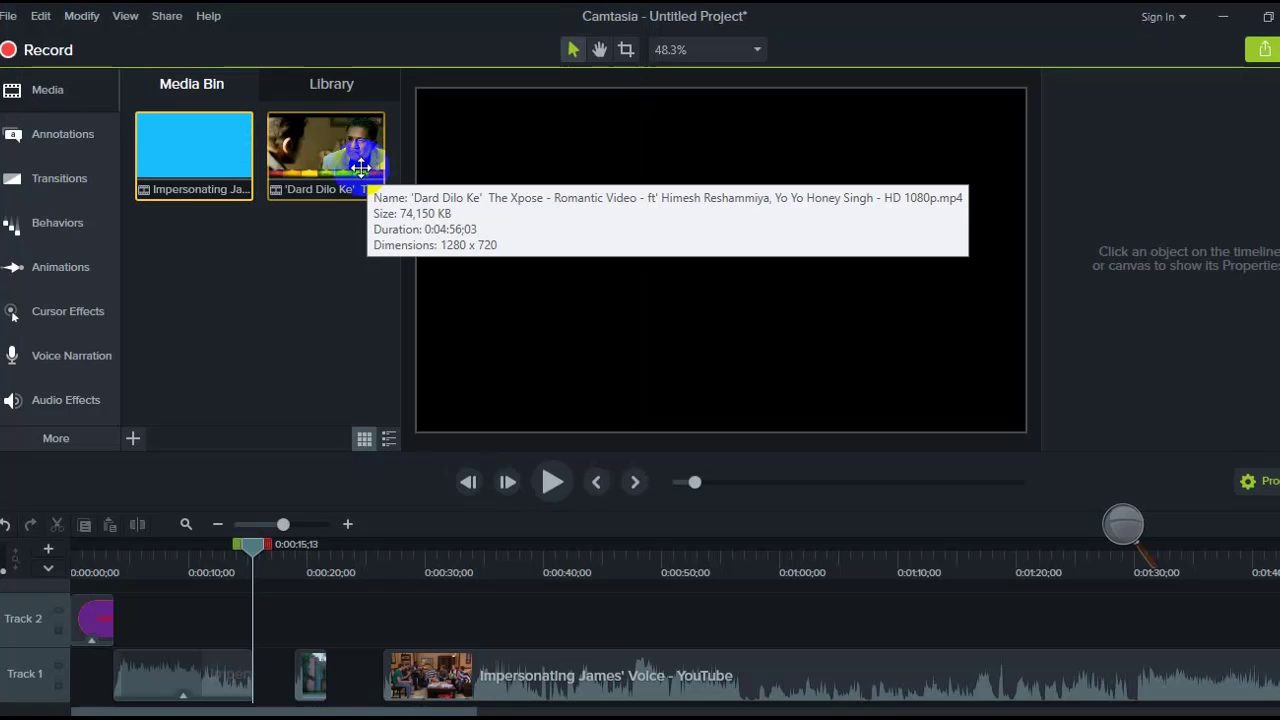
pyautogui.moveTo(346, 168); pyautogui.dragTo(263, 600)
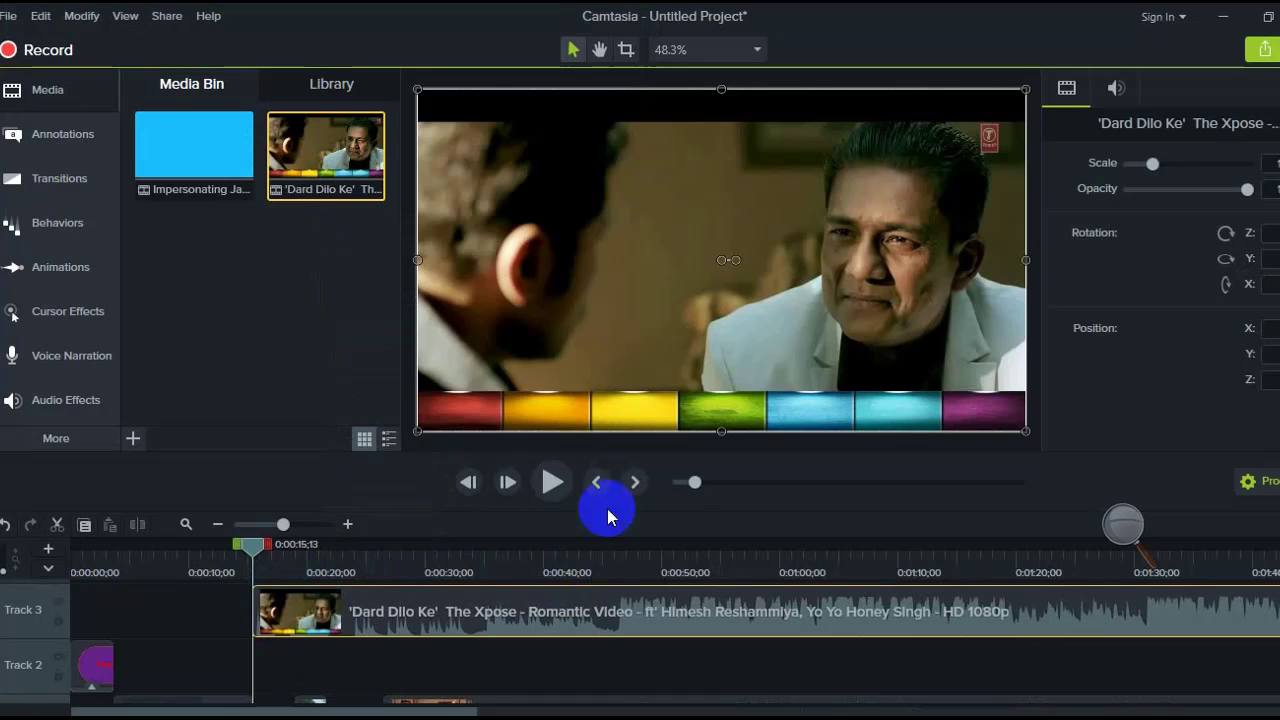
pyautogui.click(553, 484)
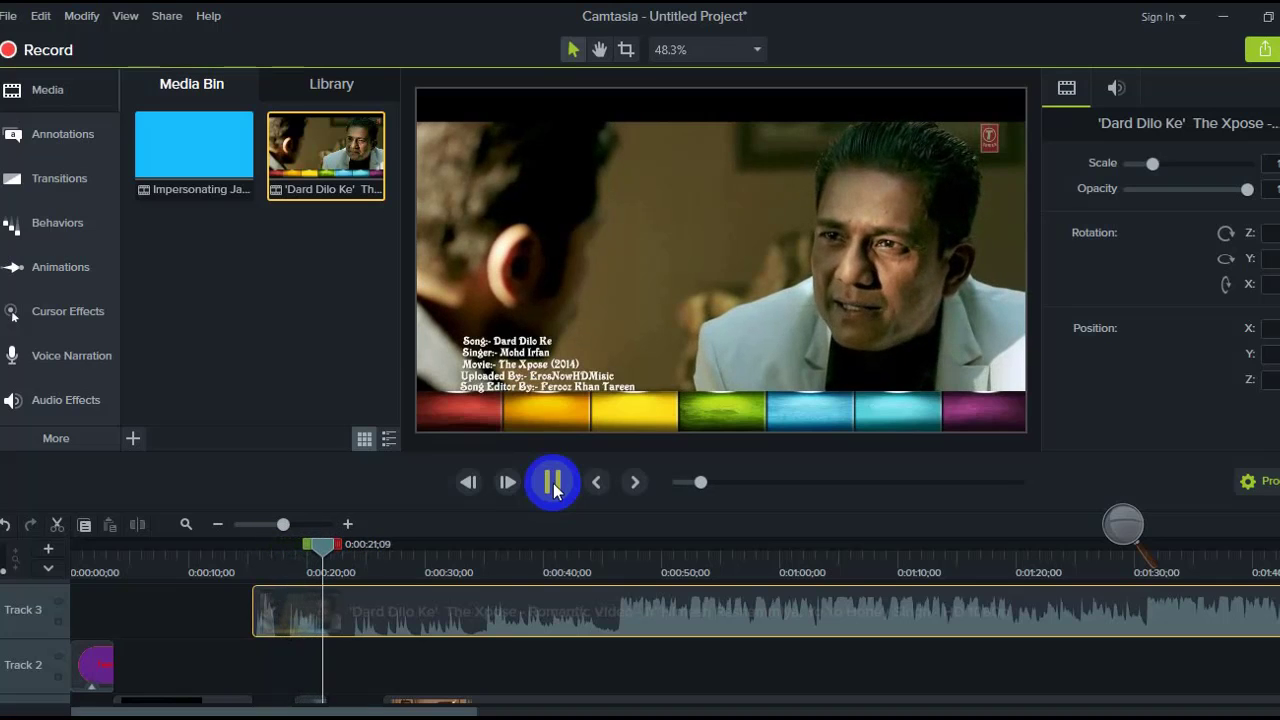
# Step: Play the timeline from the beginning to about 0:00:24 to find where to cut the 'Dard Dilo Ke' clip
pyautogui.click(553, 484)
pyautogui.moveTo(370, 553); pyautogui.dragTo(72, 555)
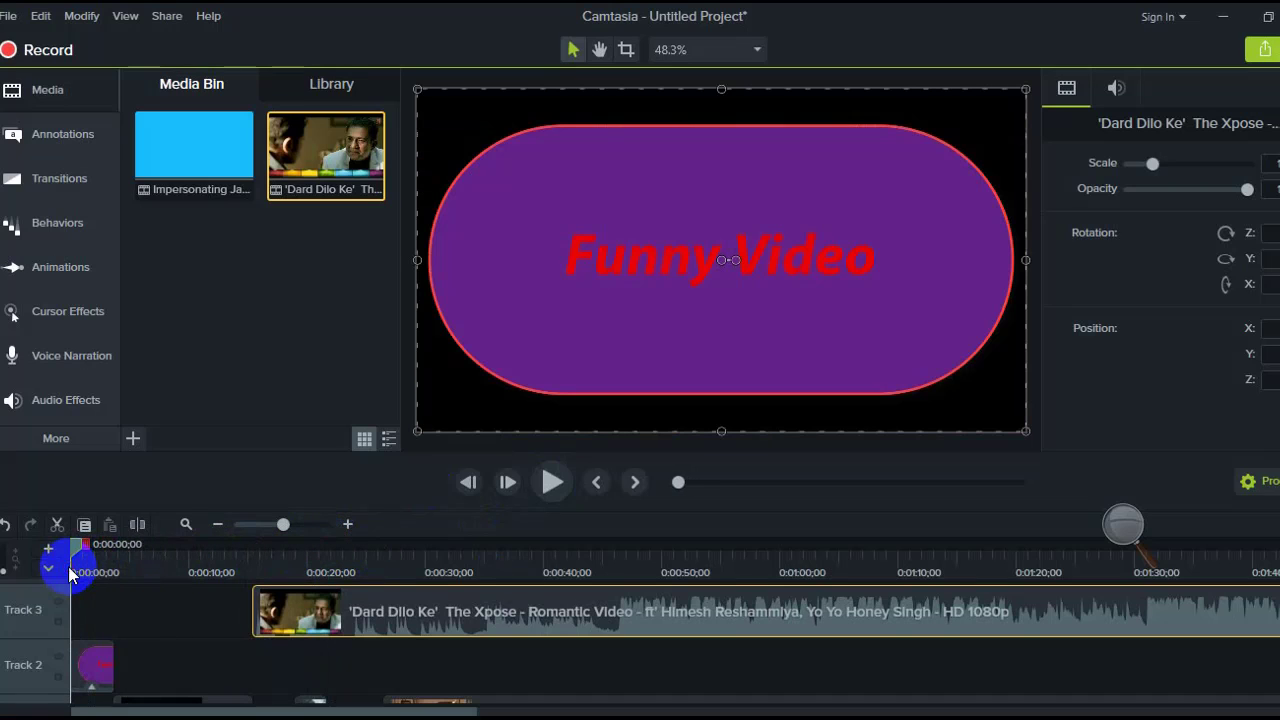
pyautogui.click(552, 485)
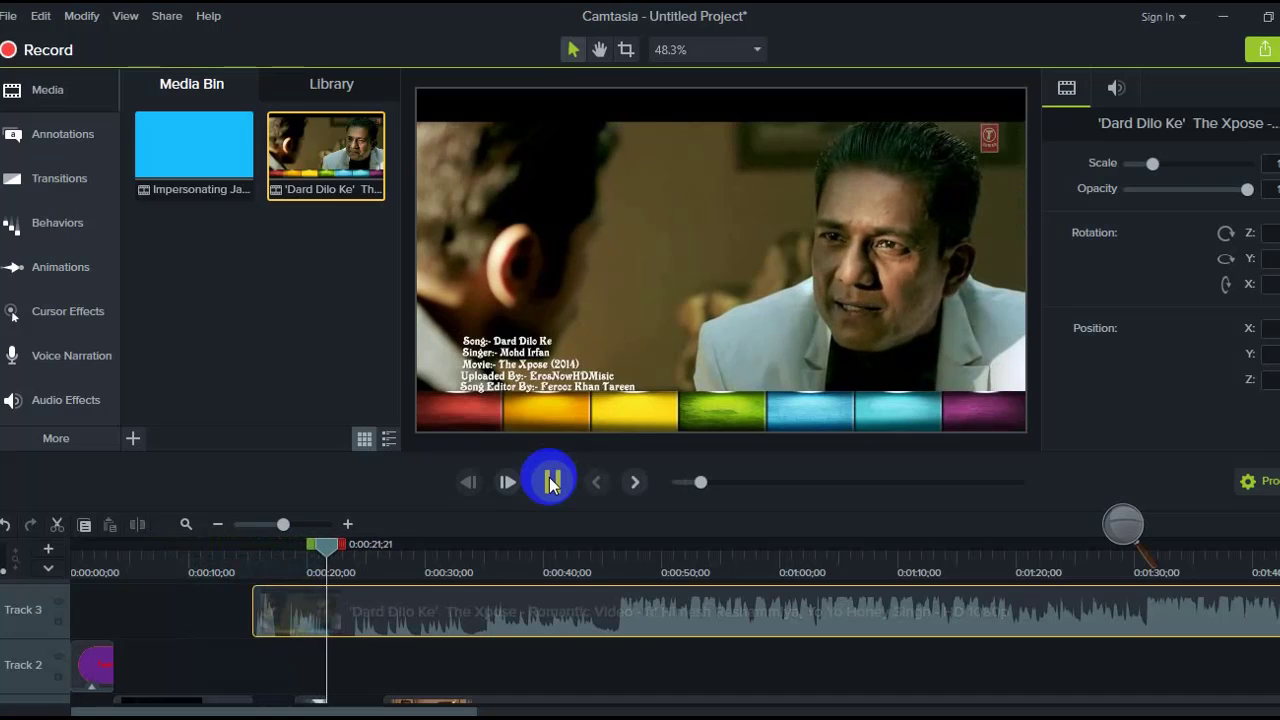
pyautogui.click(554, 482)
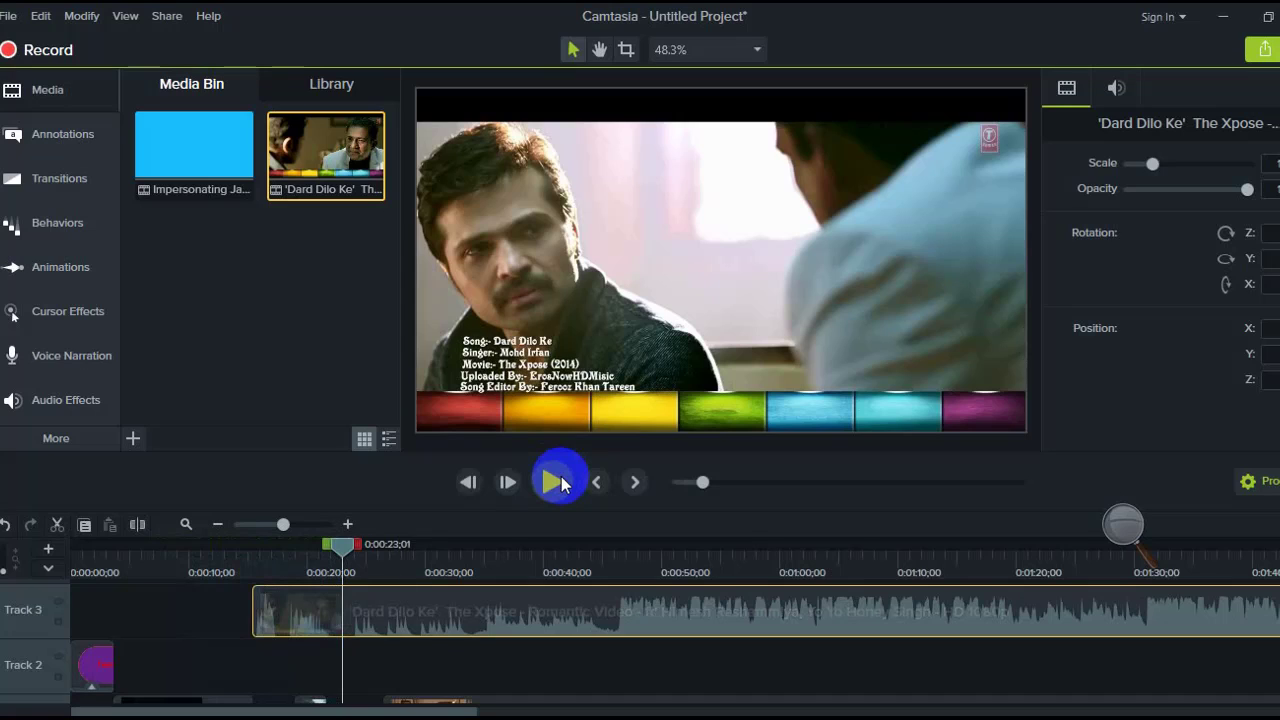
pyautogui.click(556, 479)
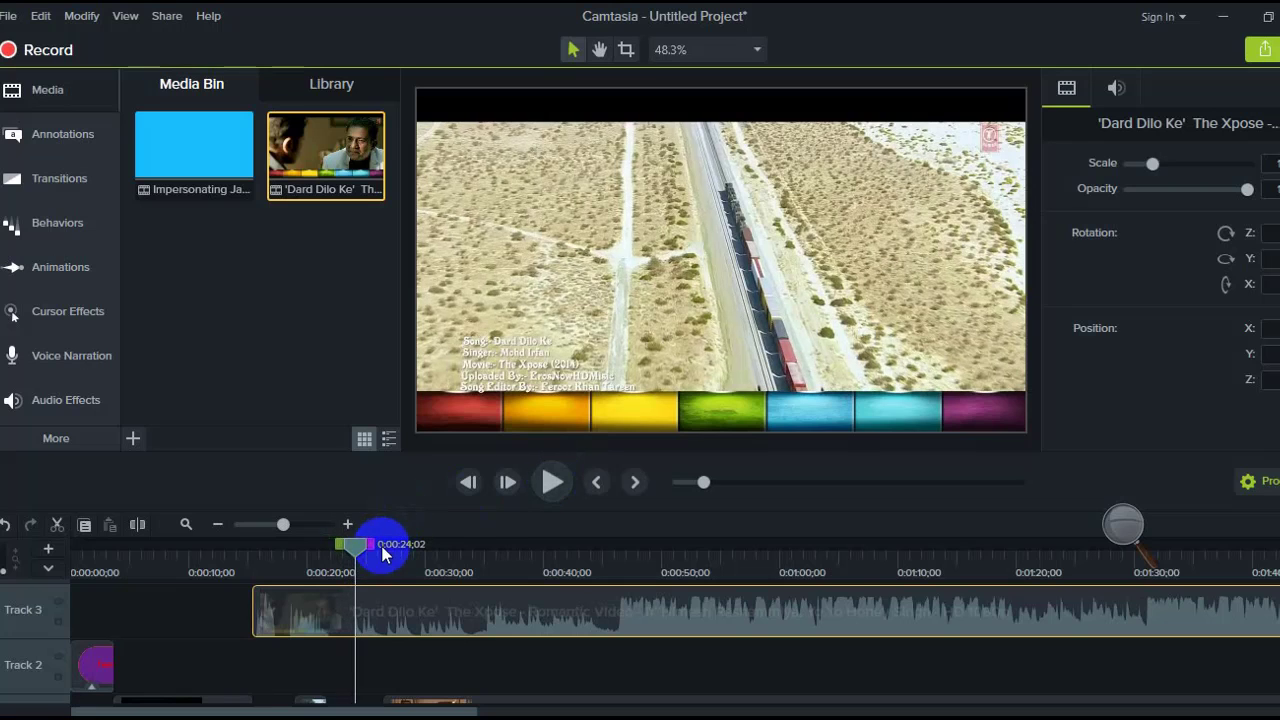
# Step: Split the 'Dard Dilo Ke' clip on Track 3 at 0:00:23;15 and delete the long piece after the cut
pyautogui.moveTo(365, 552); pyautogui.dragTo(351, 543)
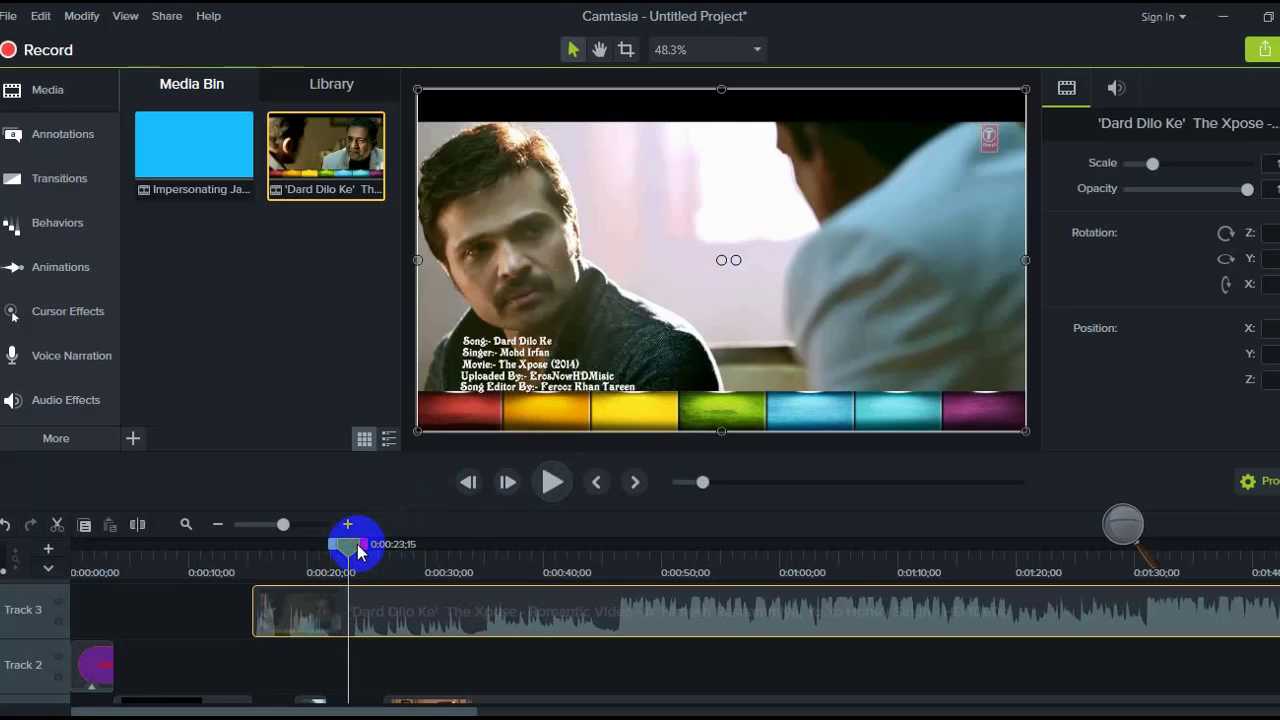
pyautogui.click(400, 625)
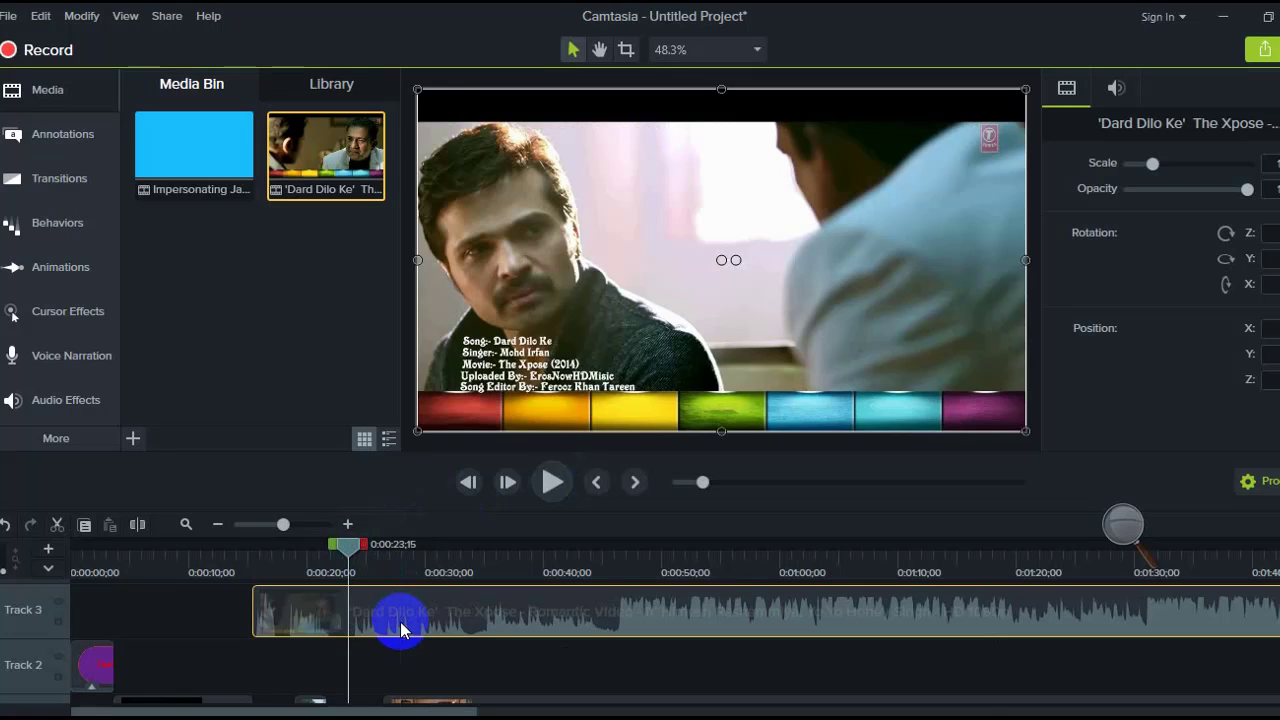
pyautogui.press('Escape')
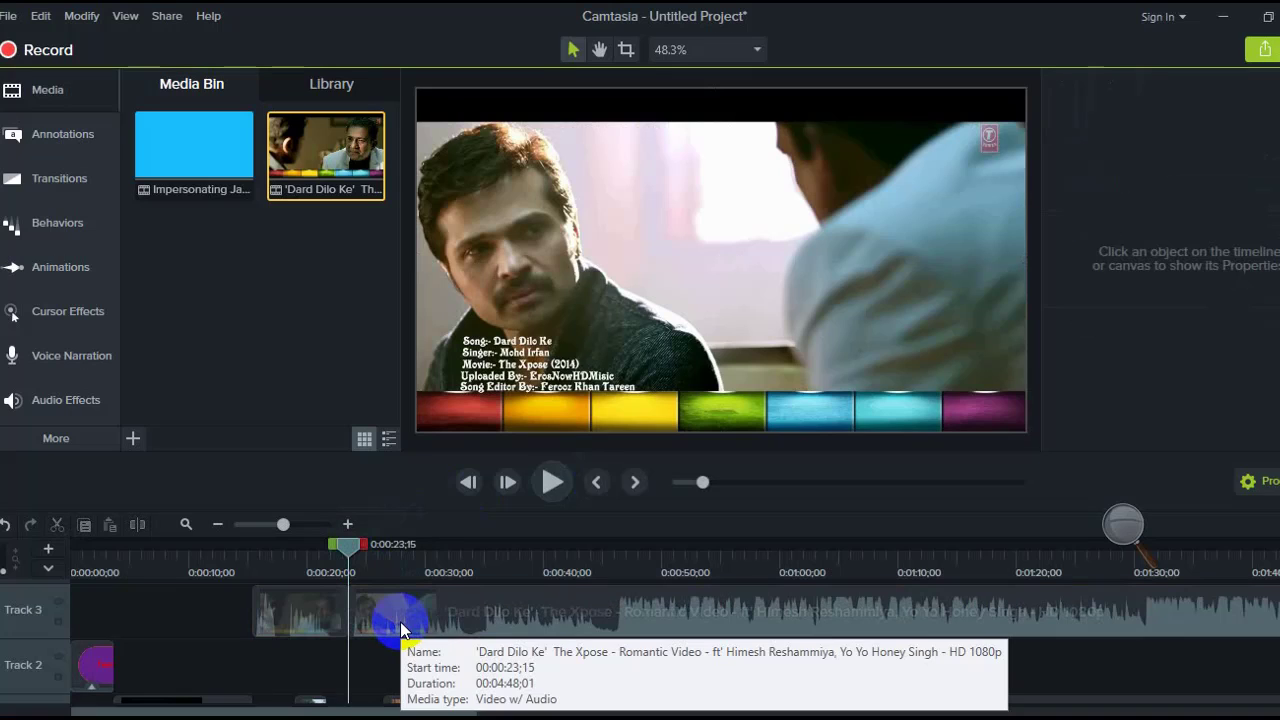
pyautogui.moveTo(458, 620); pyautogui.dragTo(647, 622)
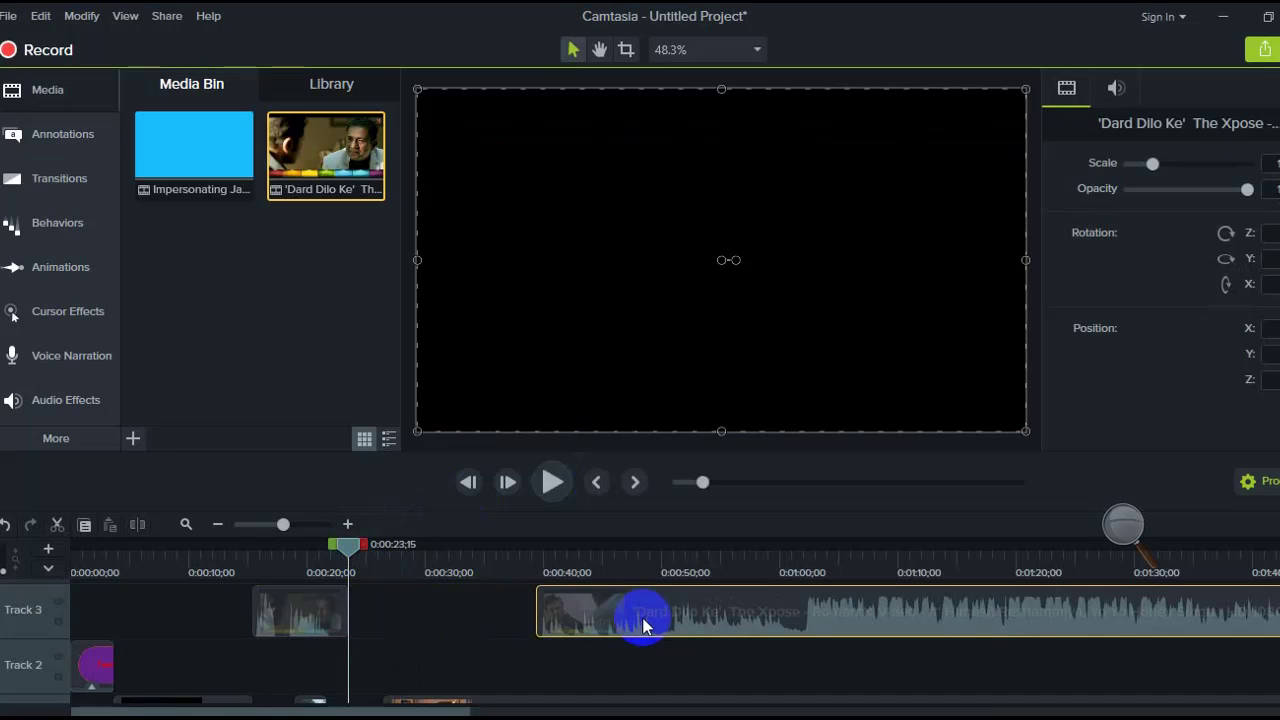
pyautogui.rightClick(649, 618)
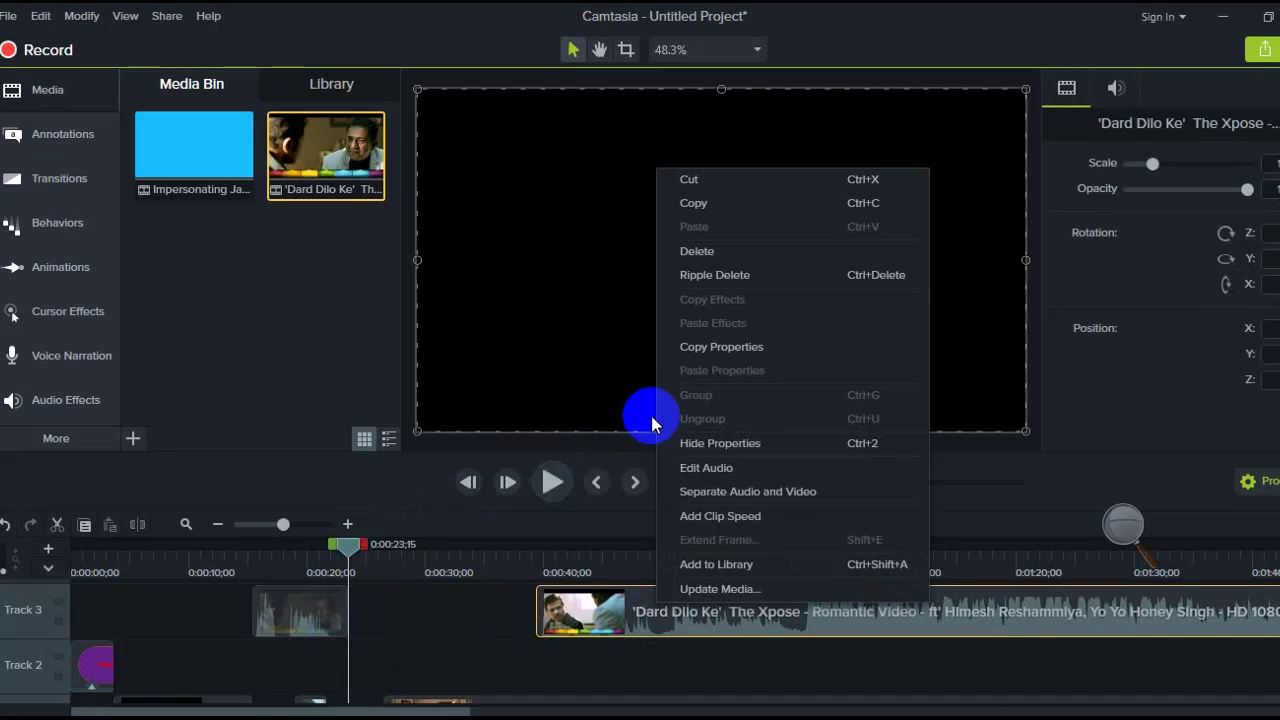
pyautogui.click(726, 257)
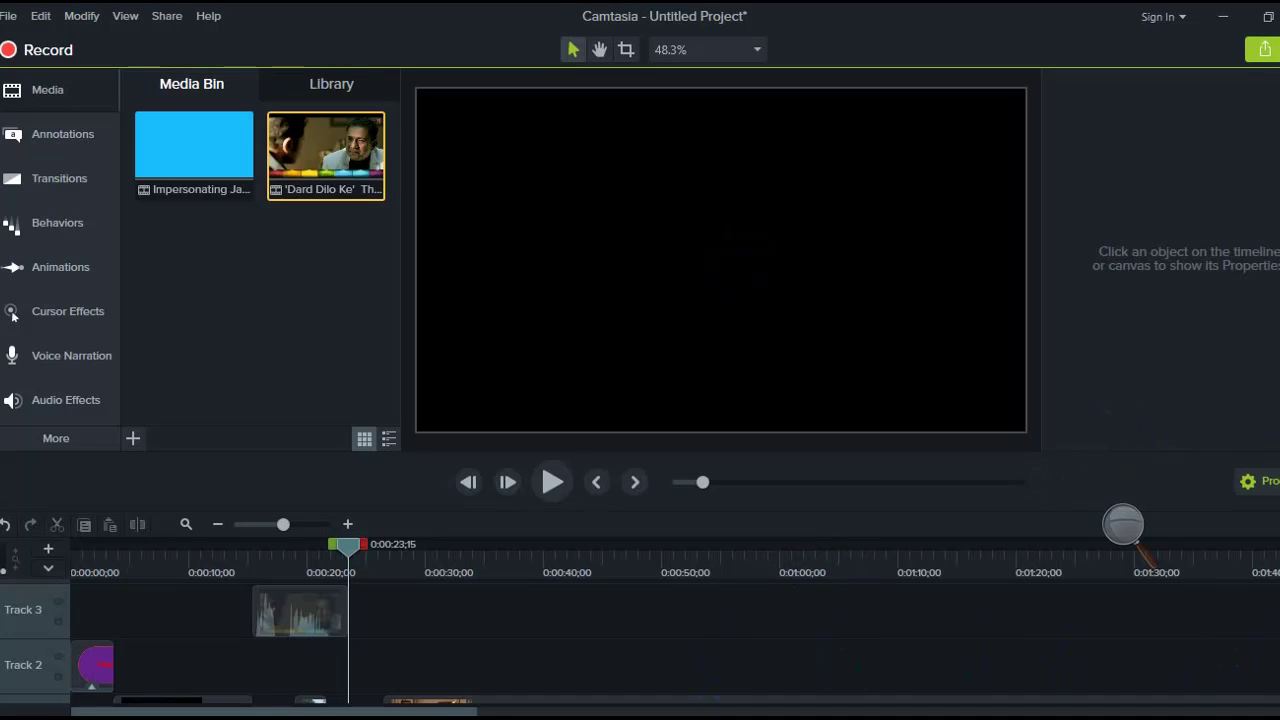
# Step: Delete the long last 'Impersonating James' Voice' clip from the end of Track 1
pyautogui.scroll(-1, 640, 650)
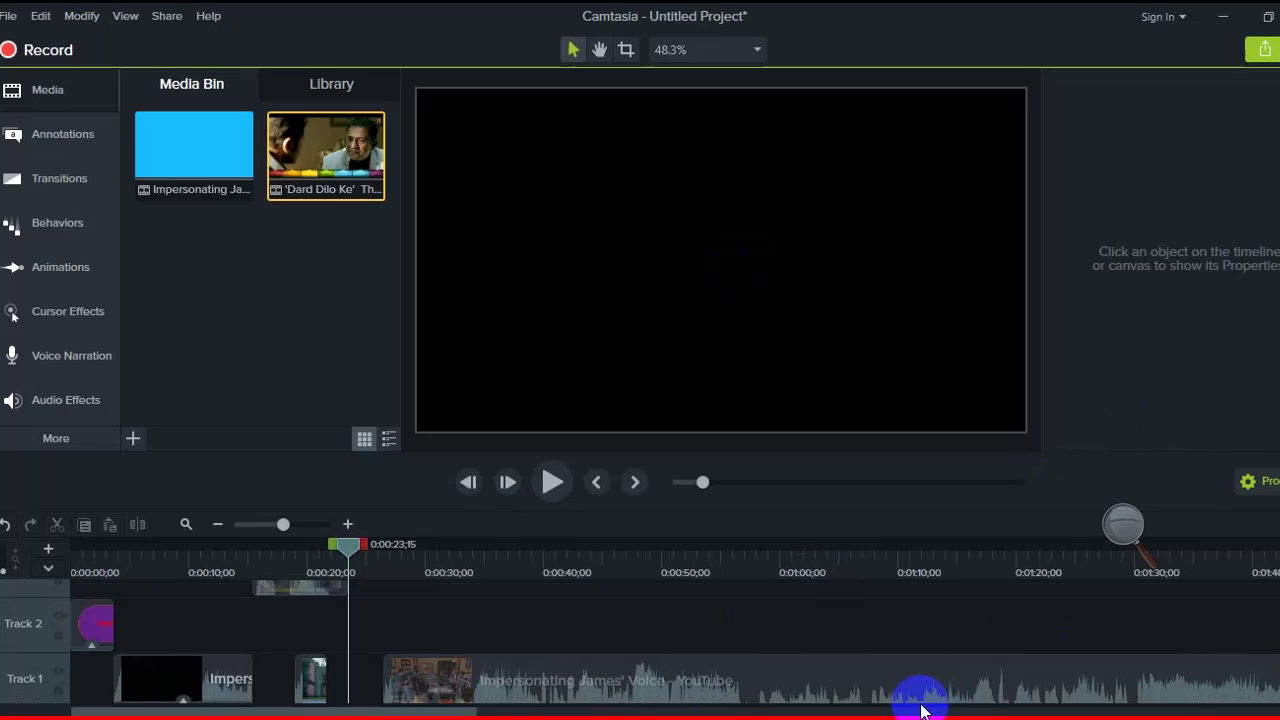
pyautogui.click(849, 694)
pyautogui.rightClick(835, 683)
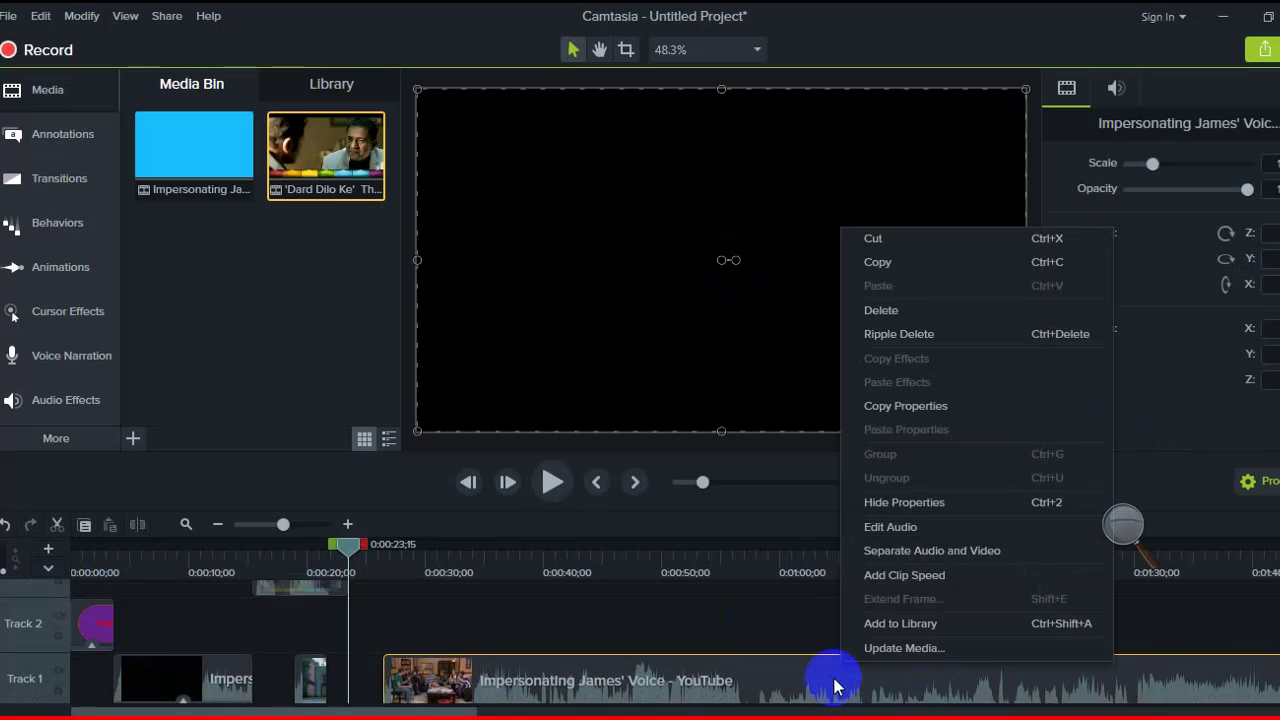
pyautogui.click(893, 309)
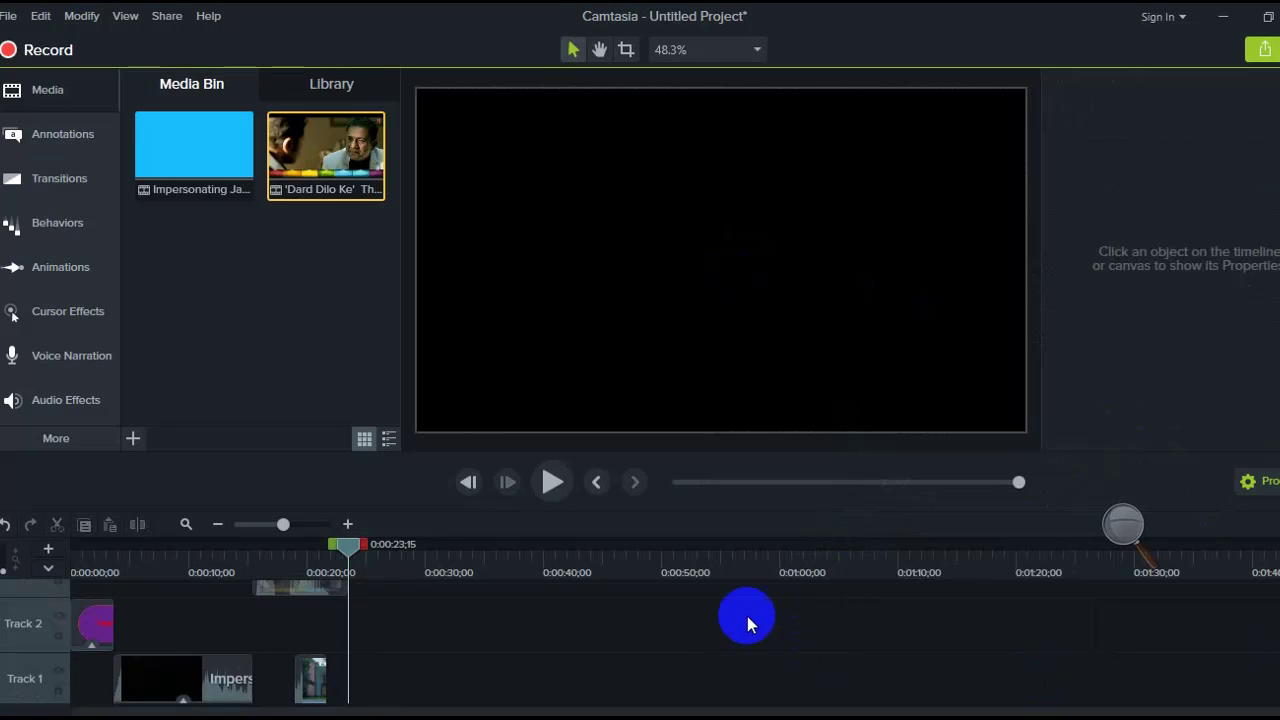
# Step: At 0:00:22;03, enlarge and reposition the 'Dard Dilo Ke' clip over the canvas and lower its opacity slightly
pyautogui.moveTo(350, 556); pyautogui.dragTo(335, 558)
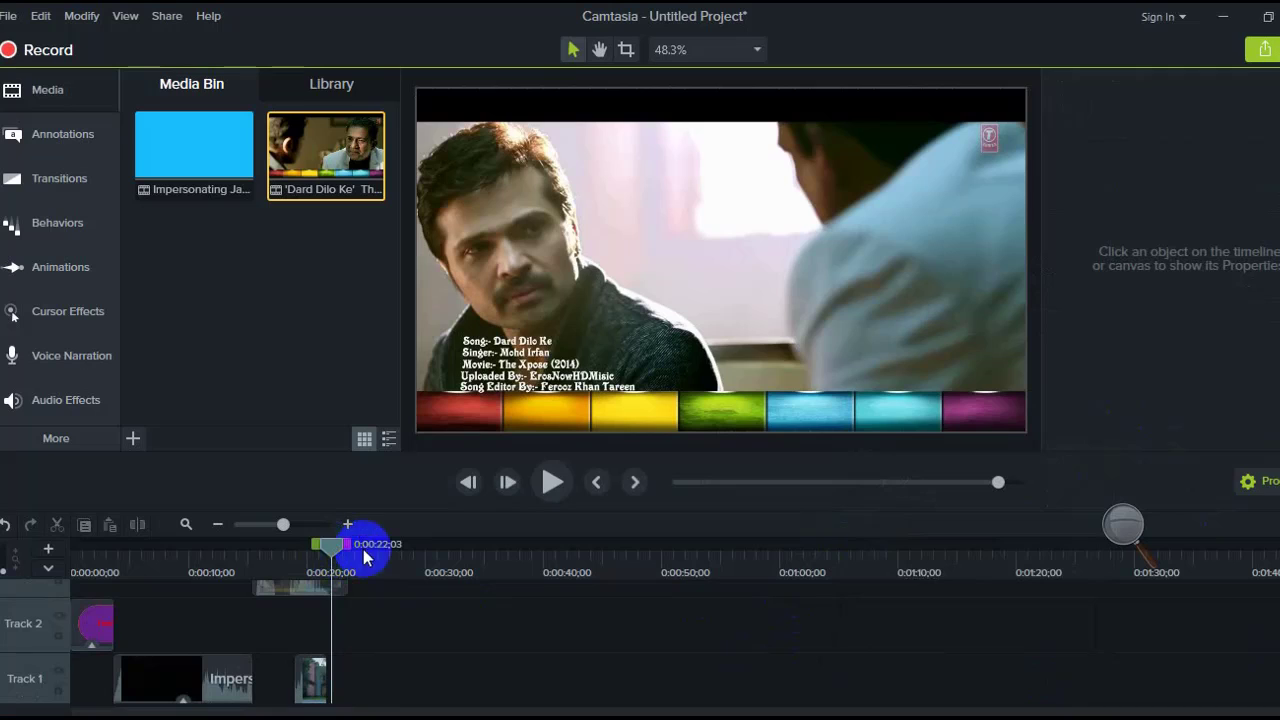
pyautogui.click(676, 432)
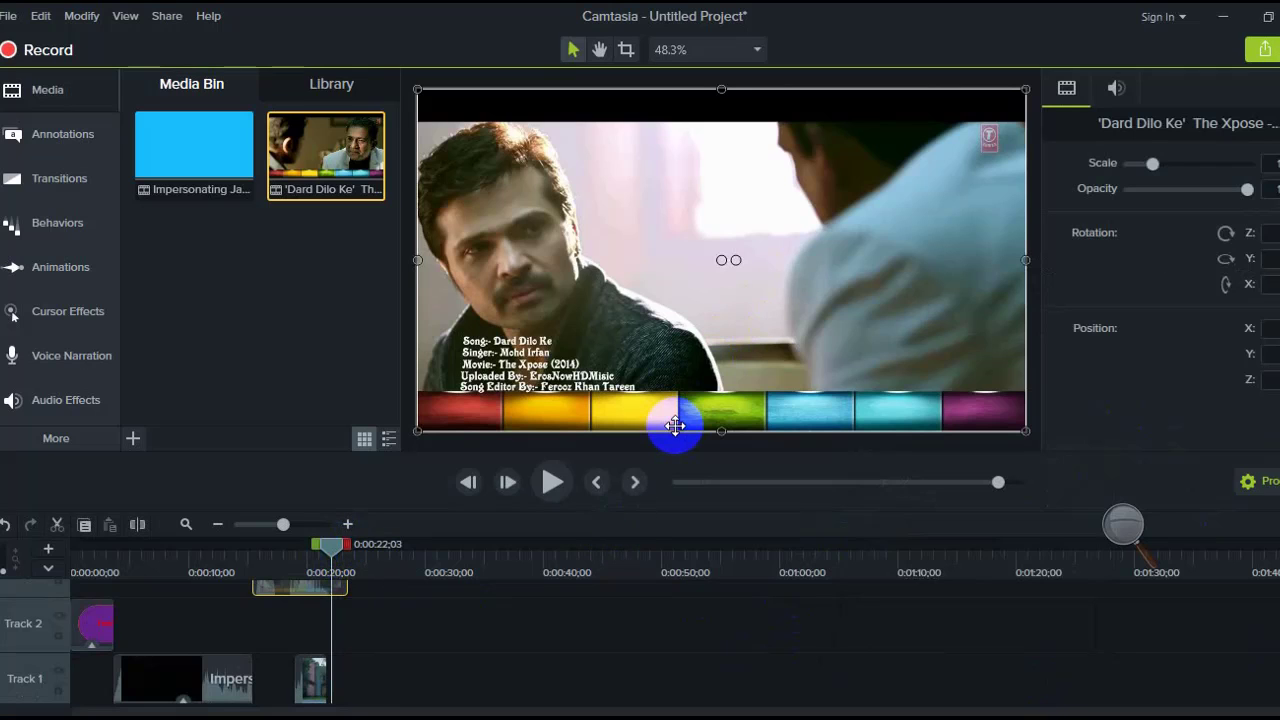
pyautogui.moveTo(719, 433); pyautogui.dragTo(723, 477)
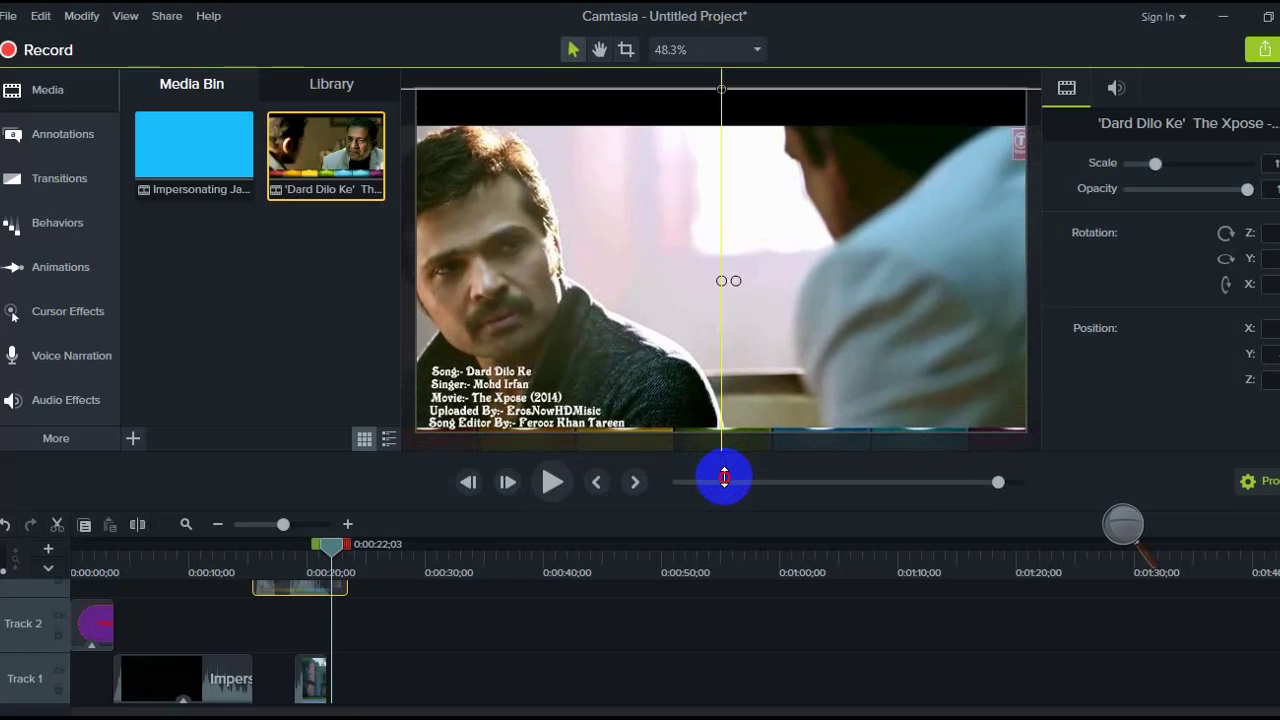
pyautogui.moveTo(680, 343); pyautogui.dragTo(700, 305)
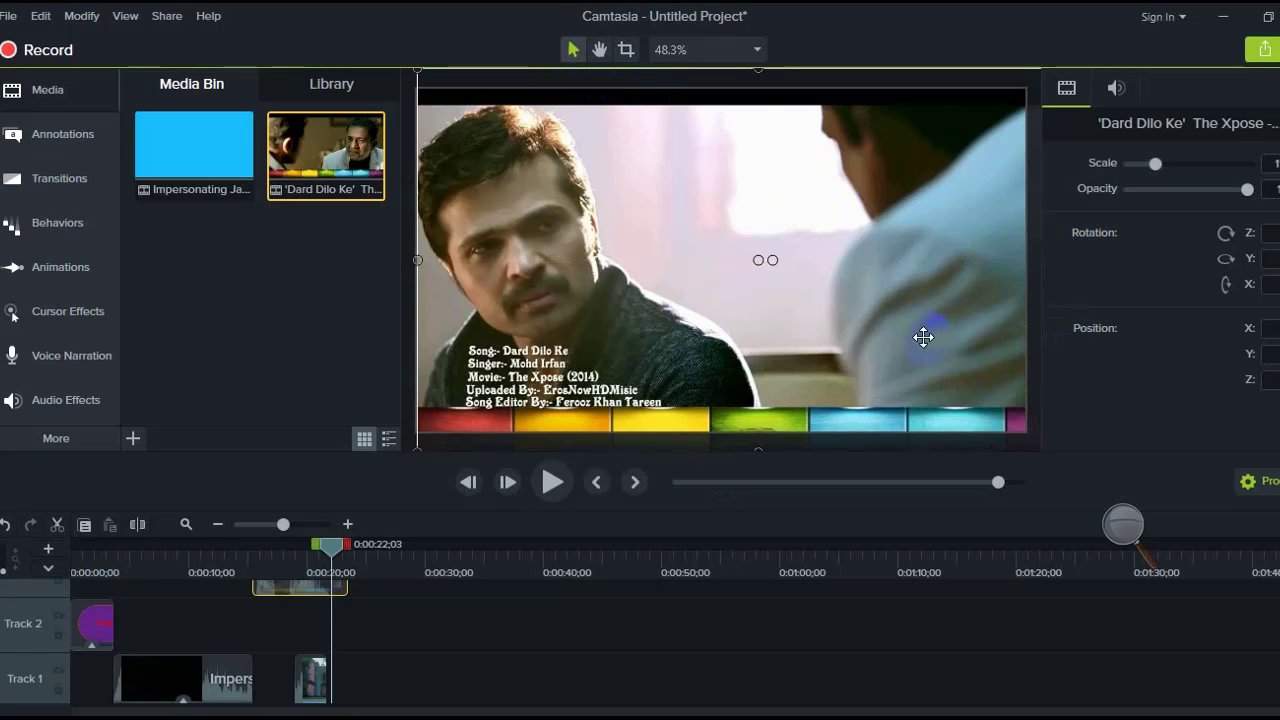
pyautogui.click(1219, 191)
pyautogui.moveTo(1220, 190); pyautogui.dragTo(1243, 190)
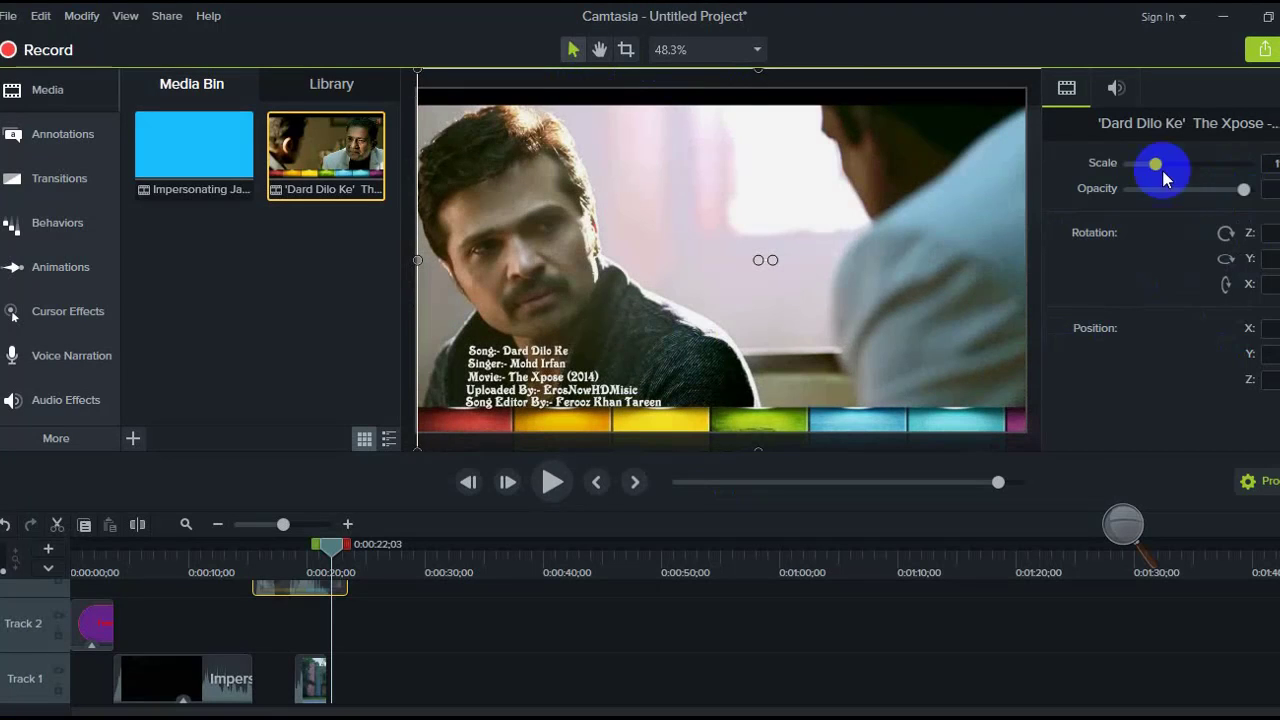
# Step: Align the 'Dard Dilo Ke' clip with the canvas's lower-left corner and enlarge it until its coloured strip lies below the canvas
pyautogui.click(600, 52)
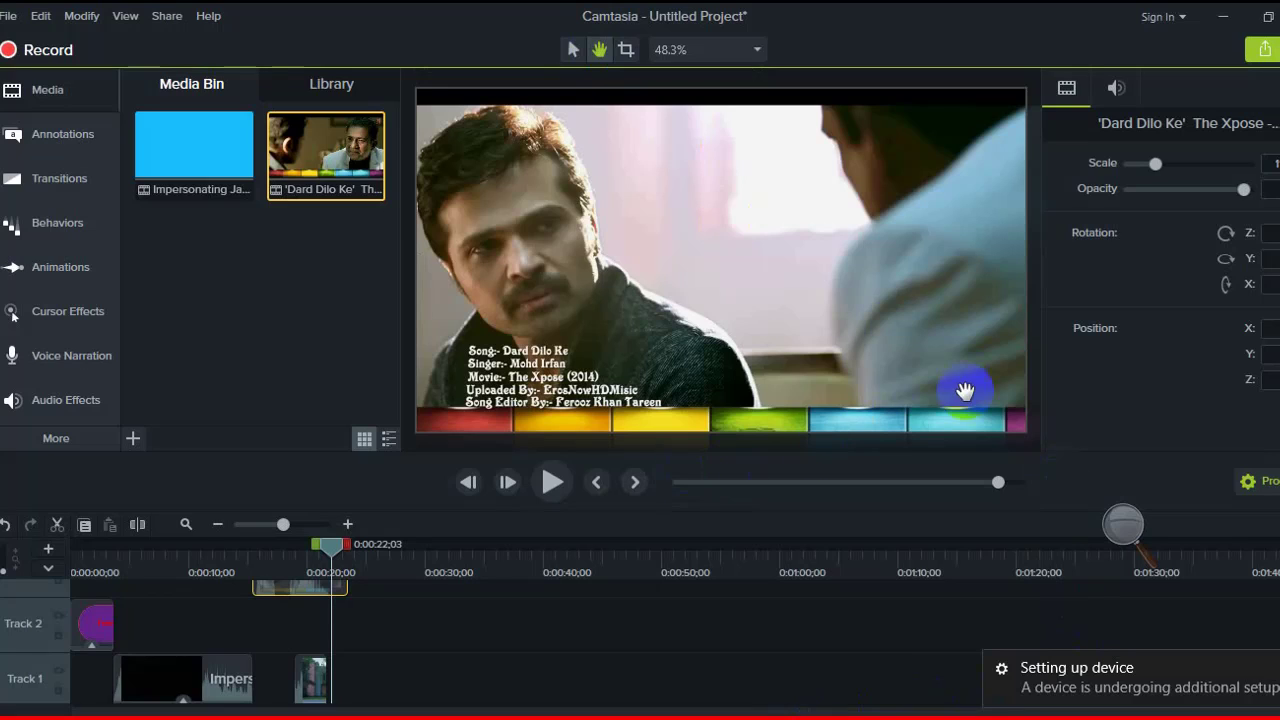
pyautogui.scroll(-2, 811, 300)
pyautogui.scroll(1, 811, 300)
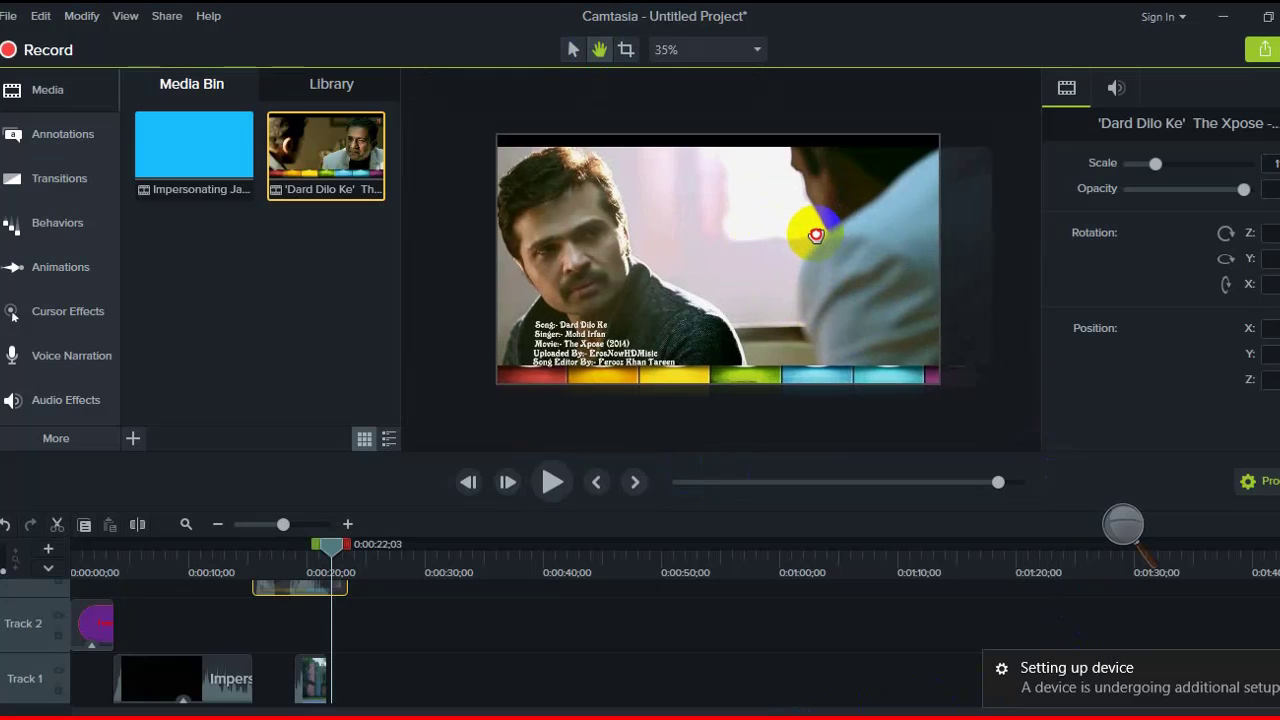
pyautogui.moveTo(814, 237); pyautogui.dragTo(818, 247)
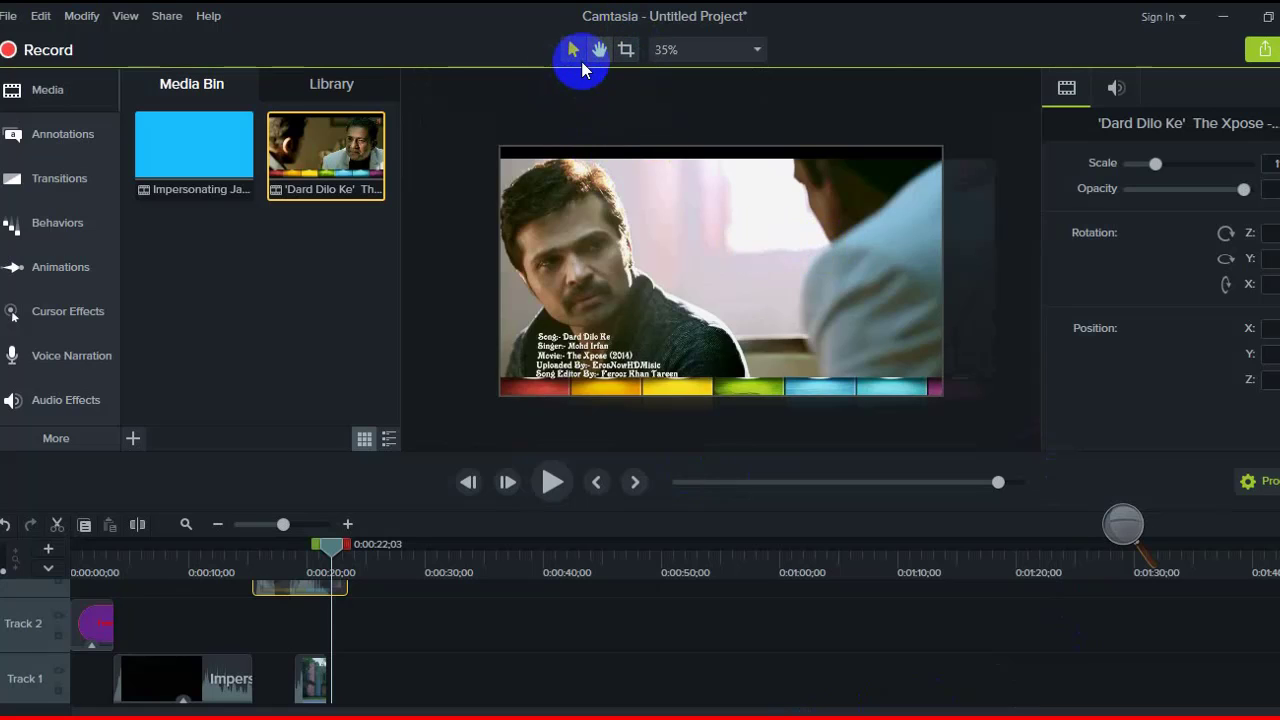
pyautogui.click(573, 49)
pyautogui.scroll(-1, 723, 220)
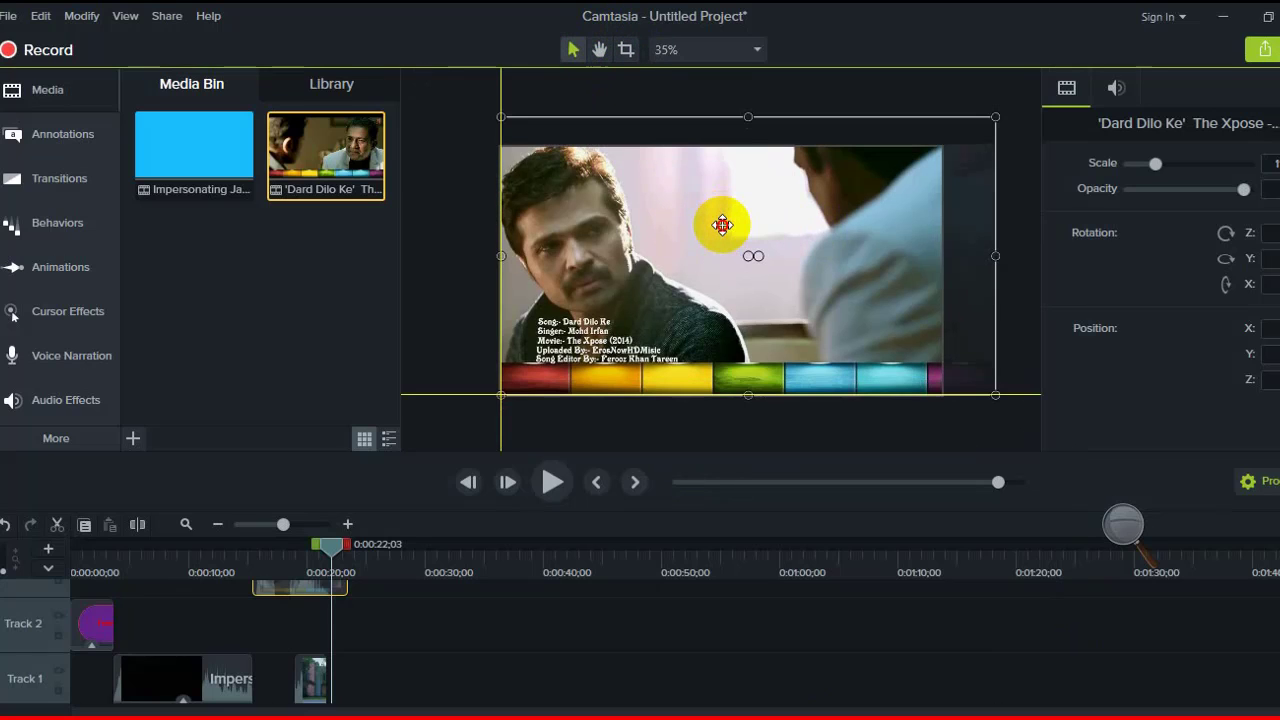
pyautogui.moveTo(992, 395); pyautogui.dragTo(1006, 434)
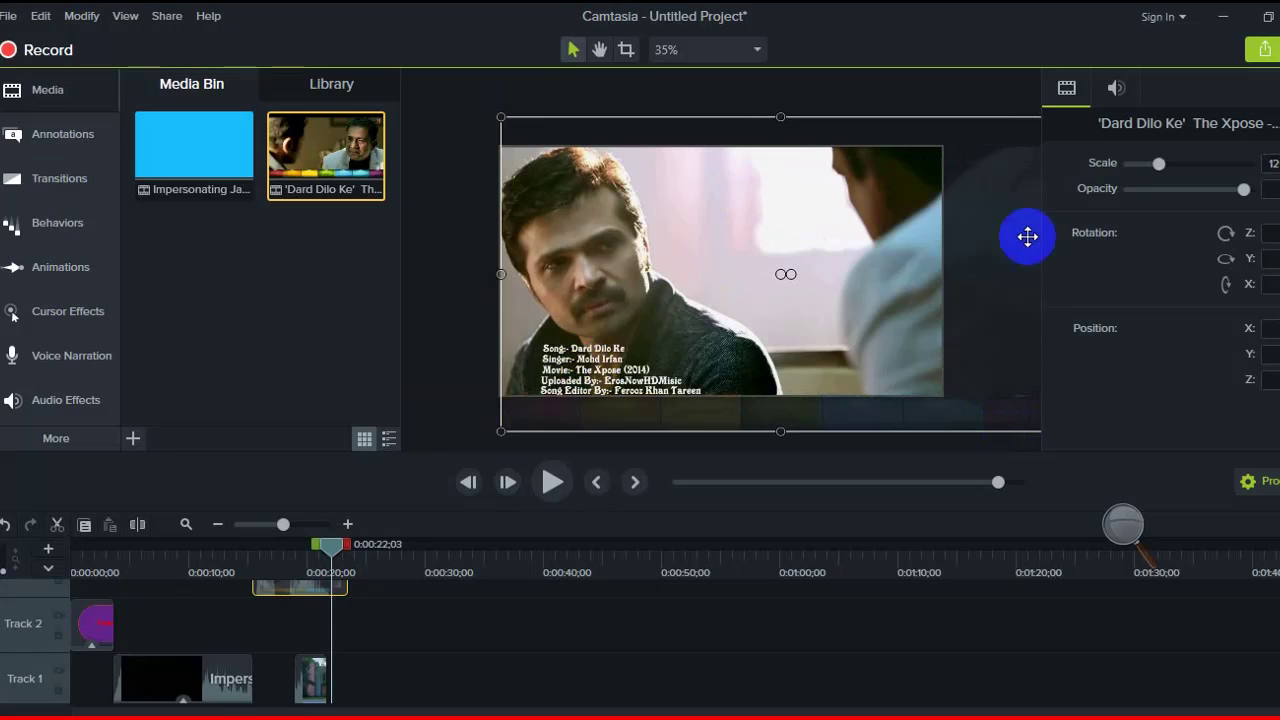
pyautogui.scroll(-1, 1006, 262)
# Step: Crop the right, top and bottom sides of the 'Dard Dilo Ke' clip to the canvas edges
pyautogui.click(626, 49)
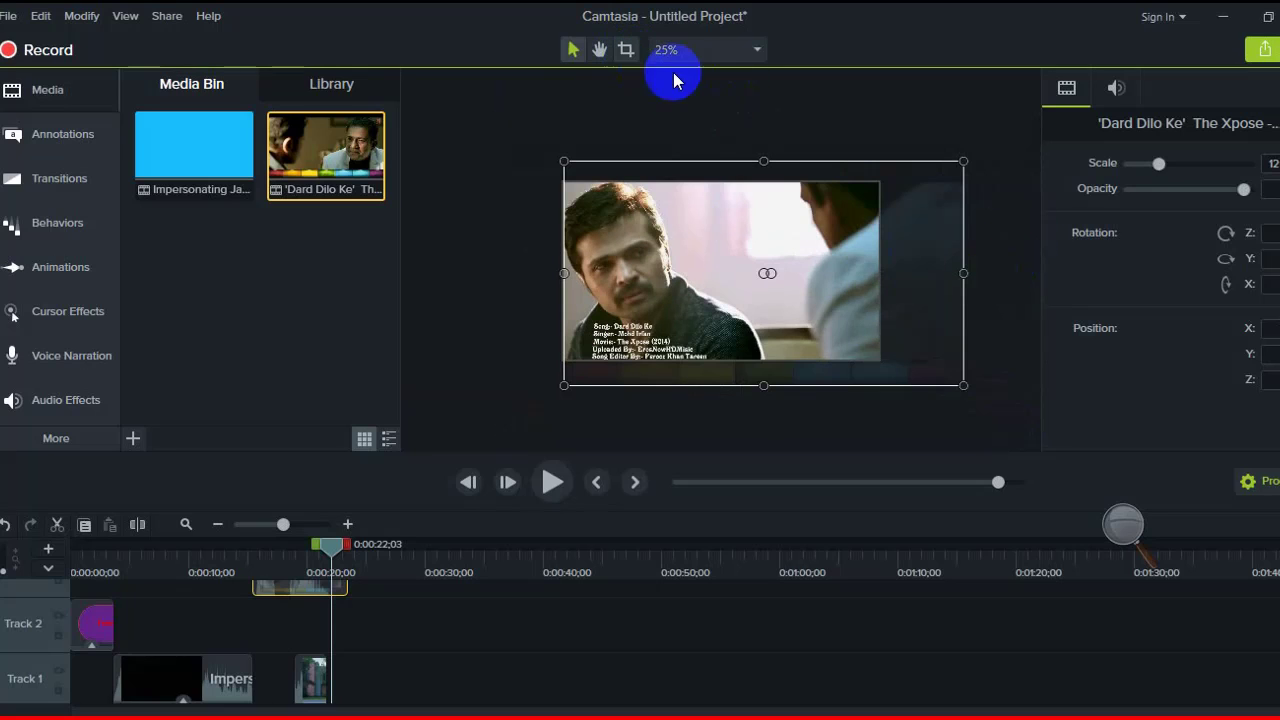
pyautogui.moveTo(964, 270); pyautogui.dragTo(891, 266)
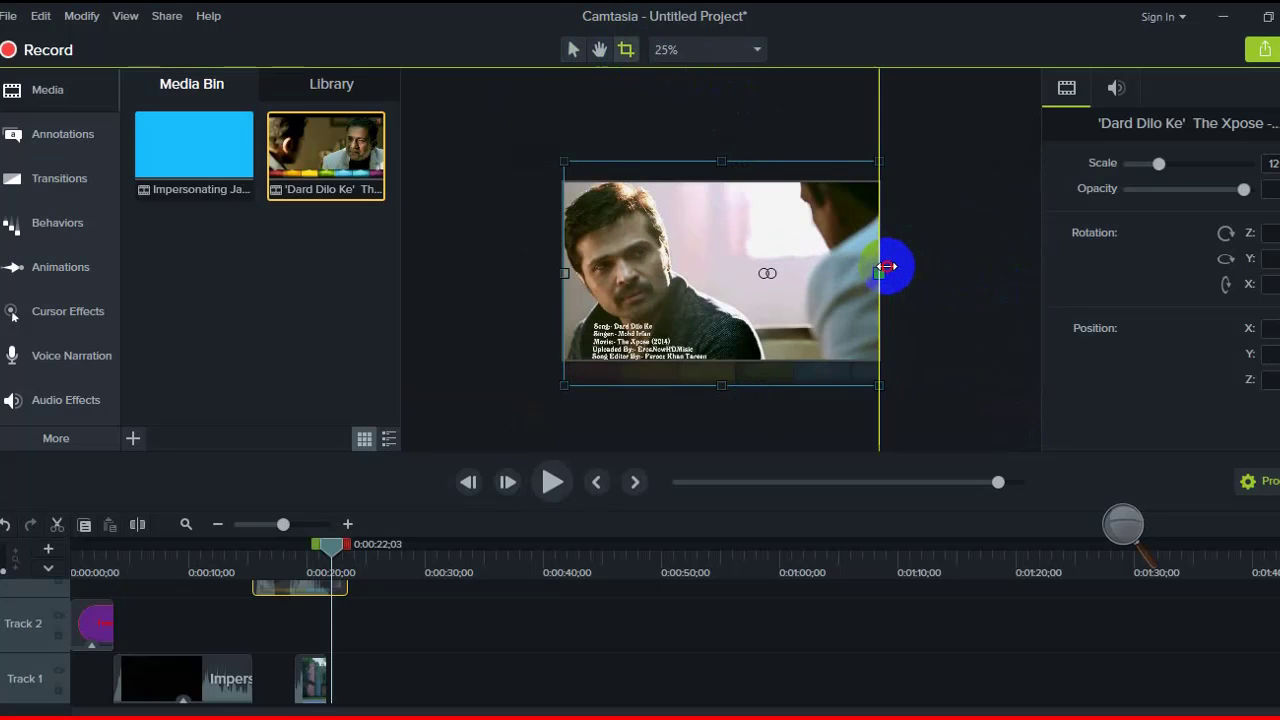
pyautogui.moveTo(720, 161); pyautogui.dragTo(720, 182)
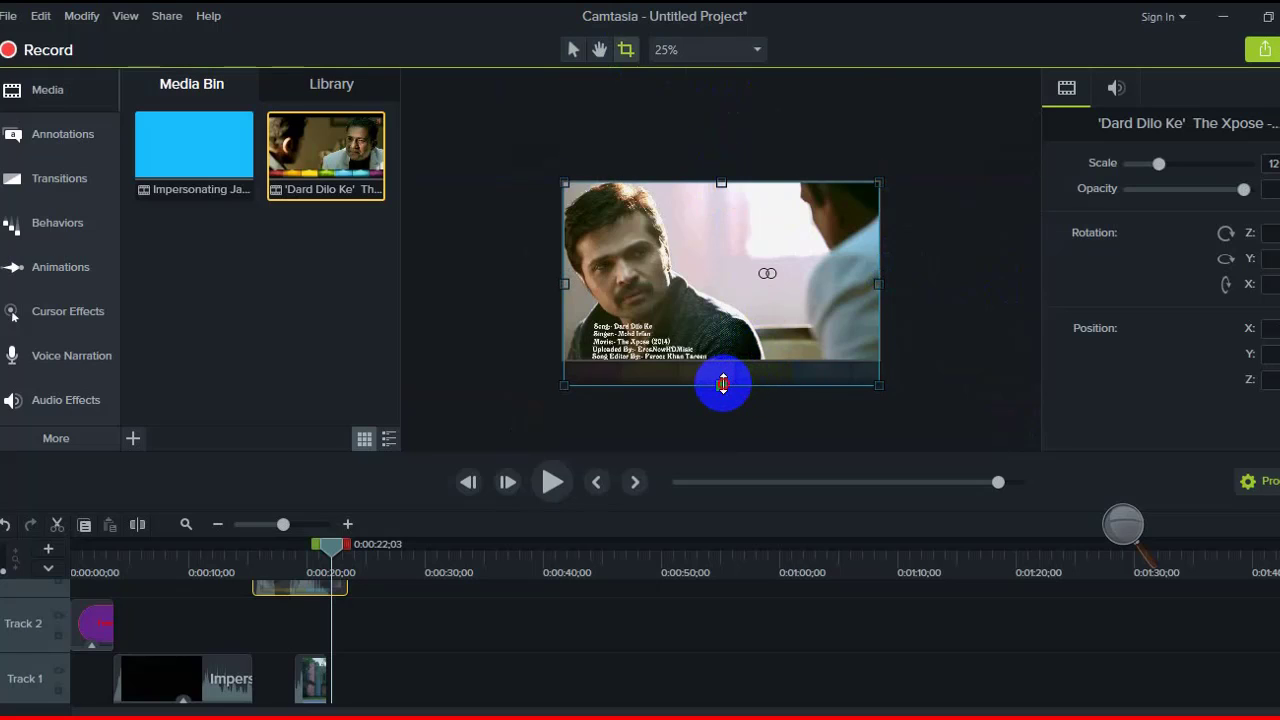
pyautogui.moveTo(724, 372); pyautogui.dragTo(723, 359)
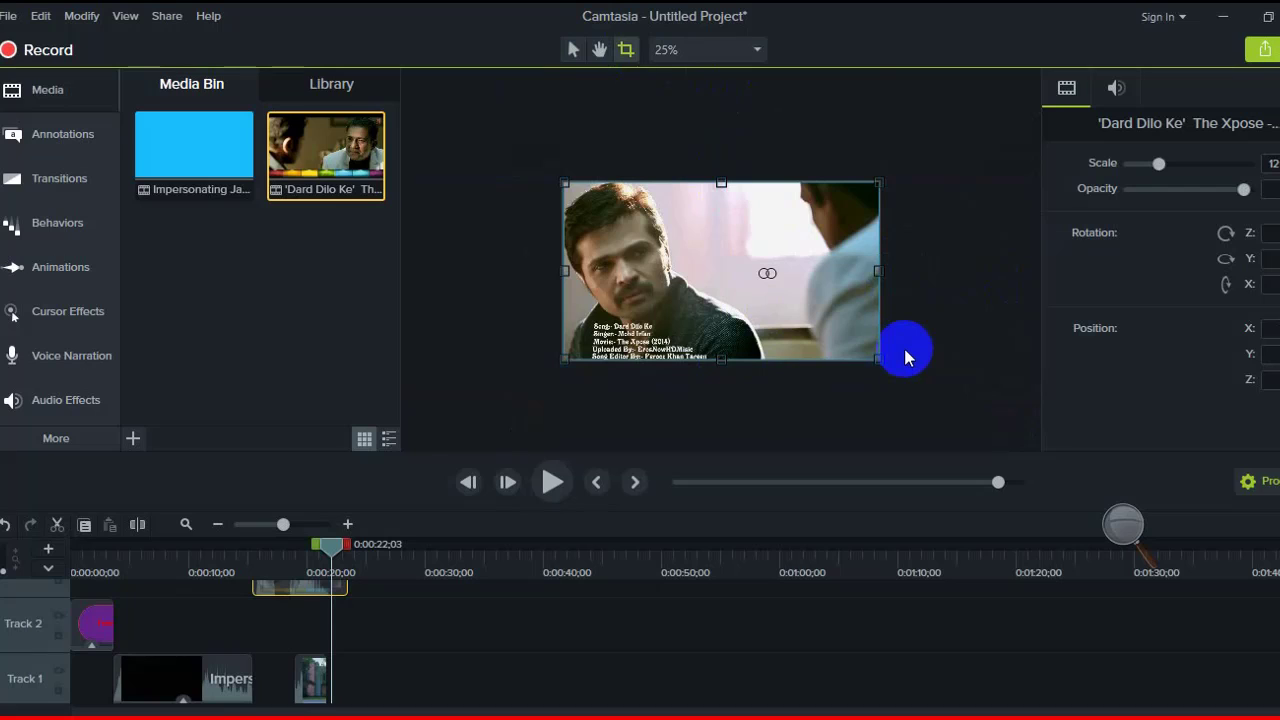
pyautogui.scroll(-2, 903, 345)
pyautogui.scroll(3, 916, 340)
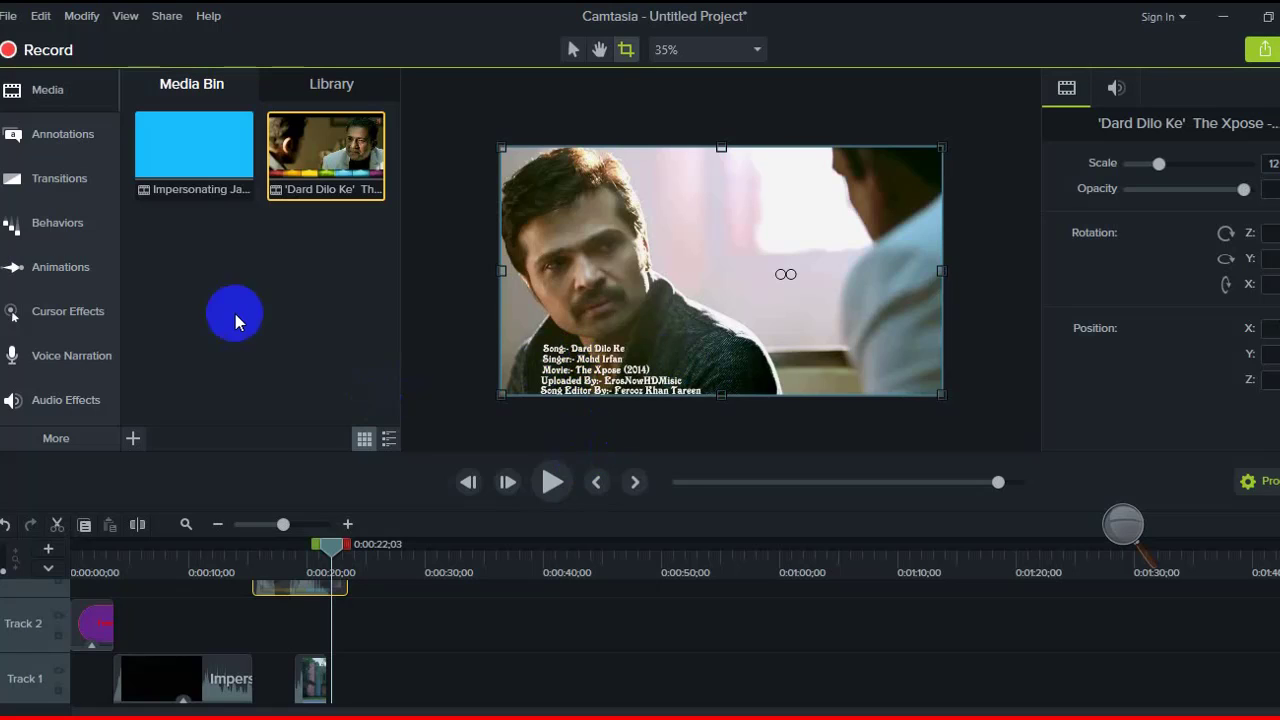
# Step: Look through the available annotations, transitions, behaviors, animations and cursor effects
pyautogui.click(30, 138)
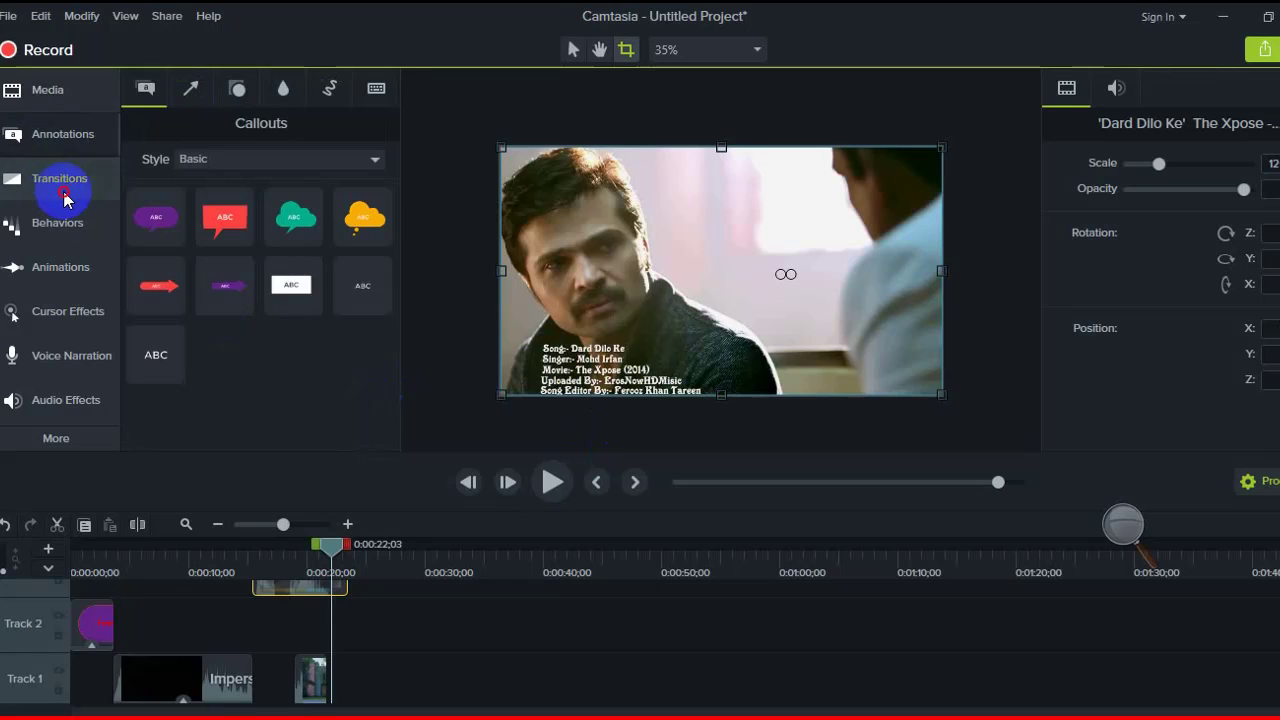
pyautogui.click(63, 191)
pyautogui.click(67, 236)
pyautogui.click(96, 280)
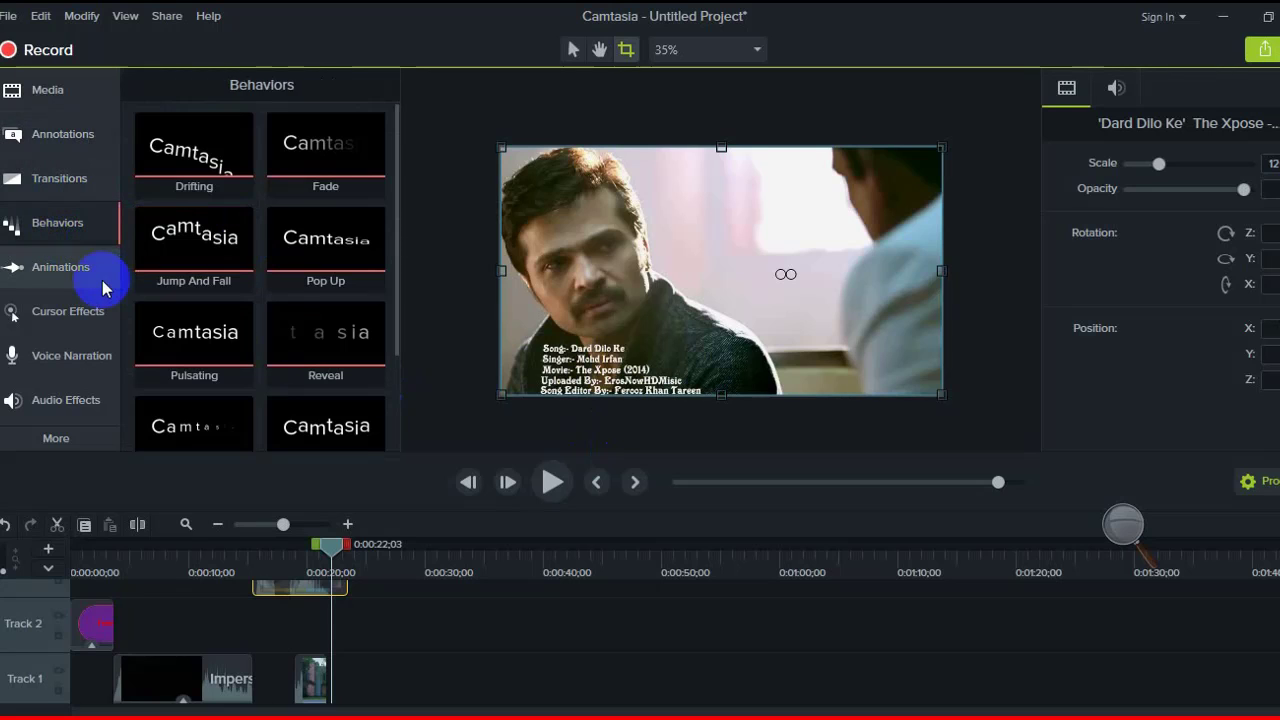
pyautogui.click(86, 309)
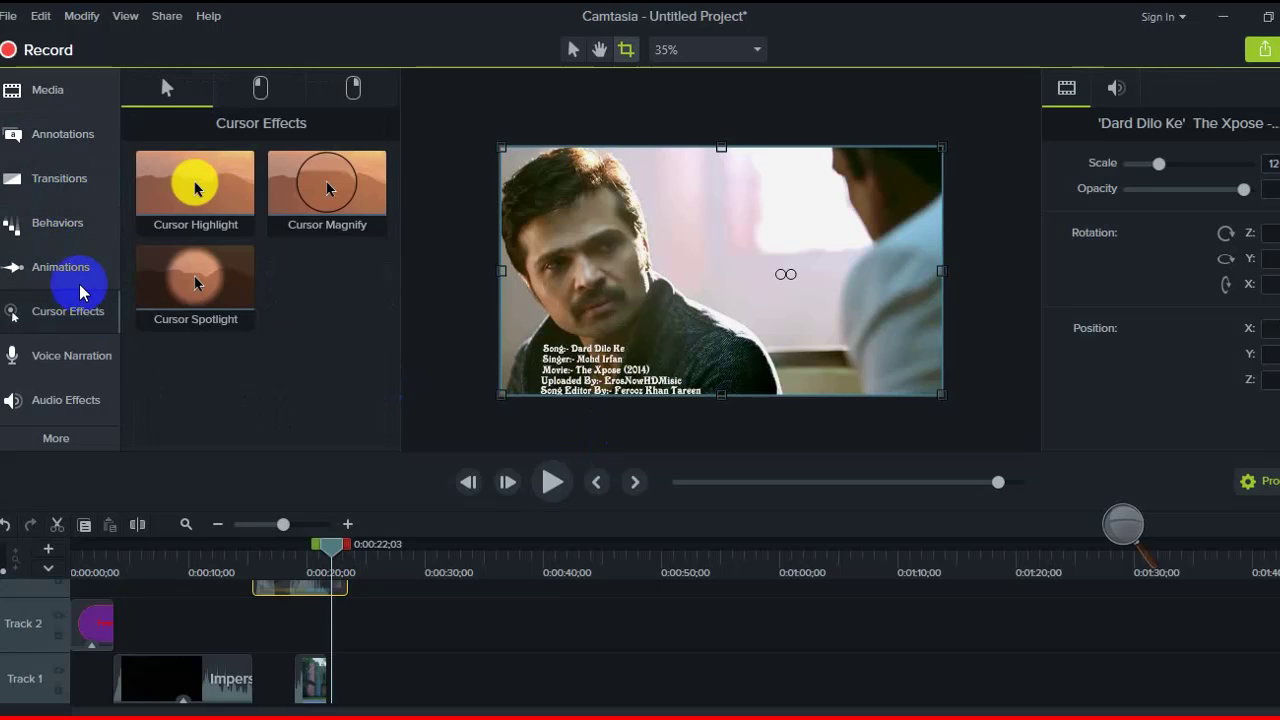
pyautogui.click(62, 264)
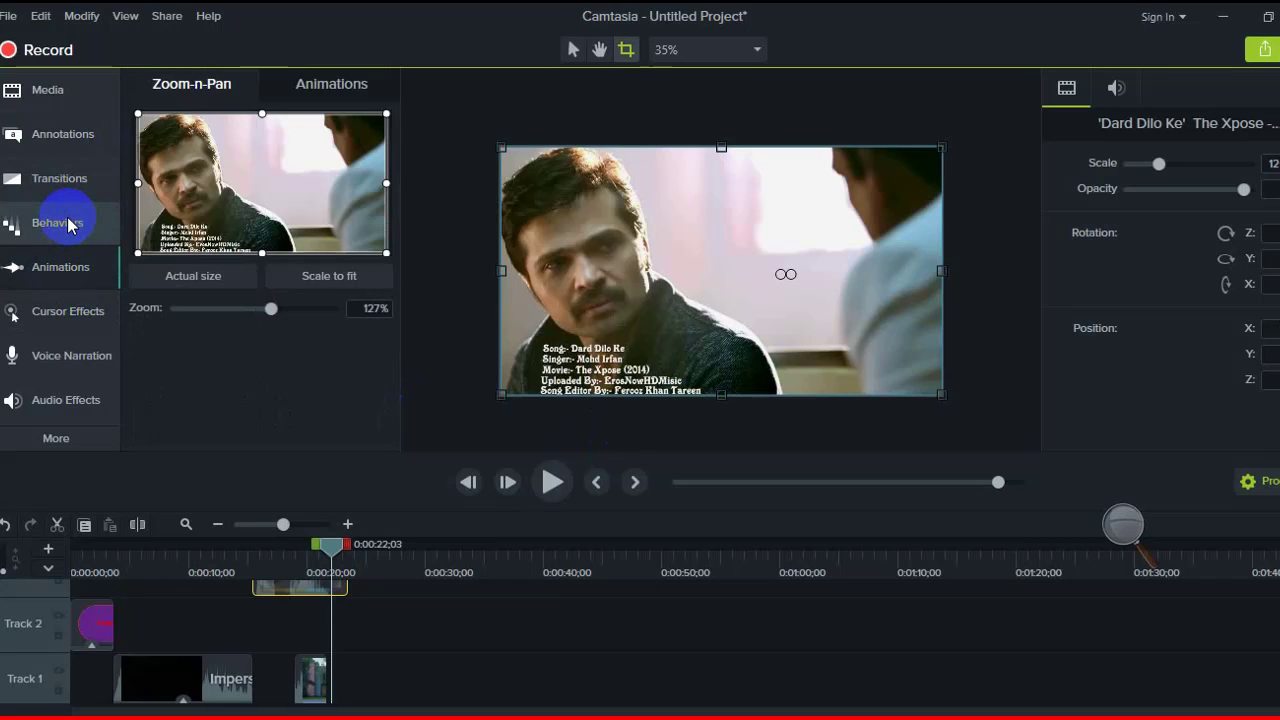
pyautogui.click(68, 224)
pyautogui.click(69, 177)
pyautogui.click(57, 134)
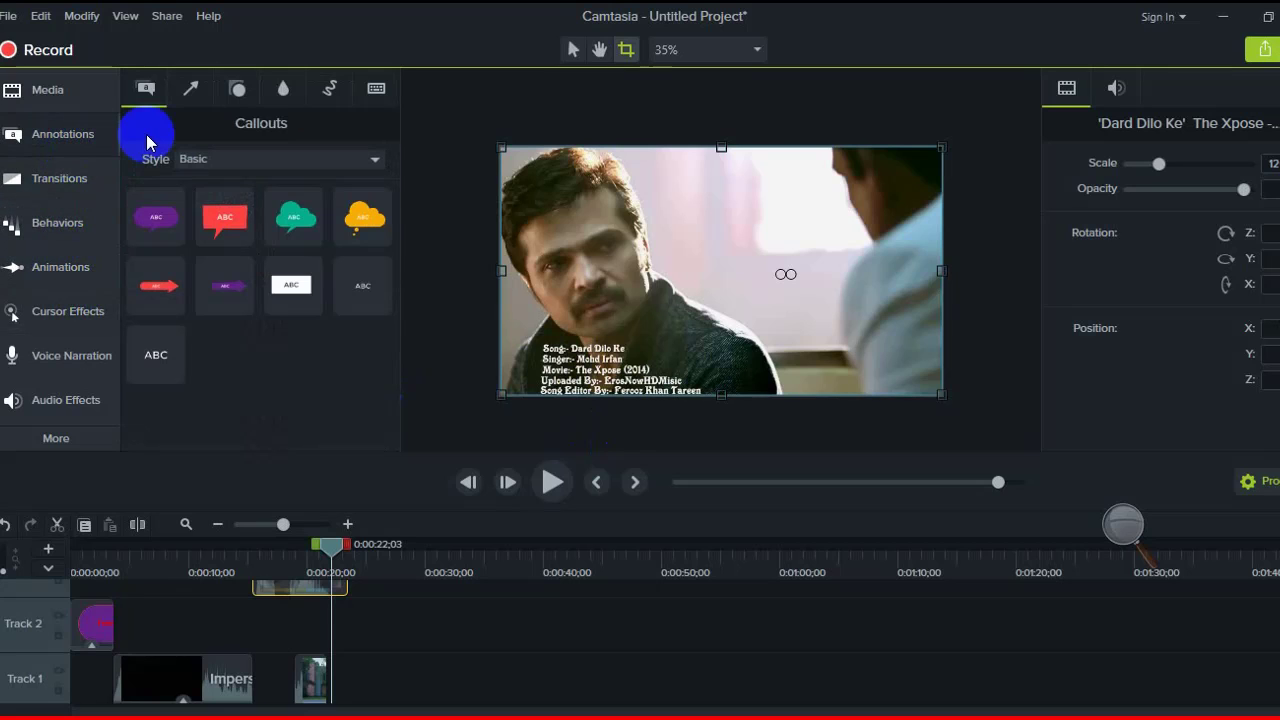
# Step: Add a Blur annotation on a new track above the 'Dard Dilo Ke' clip so that it spans 0:00:22;03
pyautogui.click(280, 90)
pyautogui.click(165, 172)
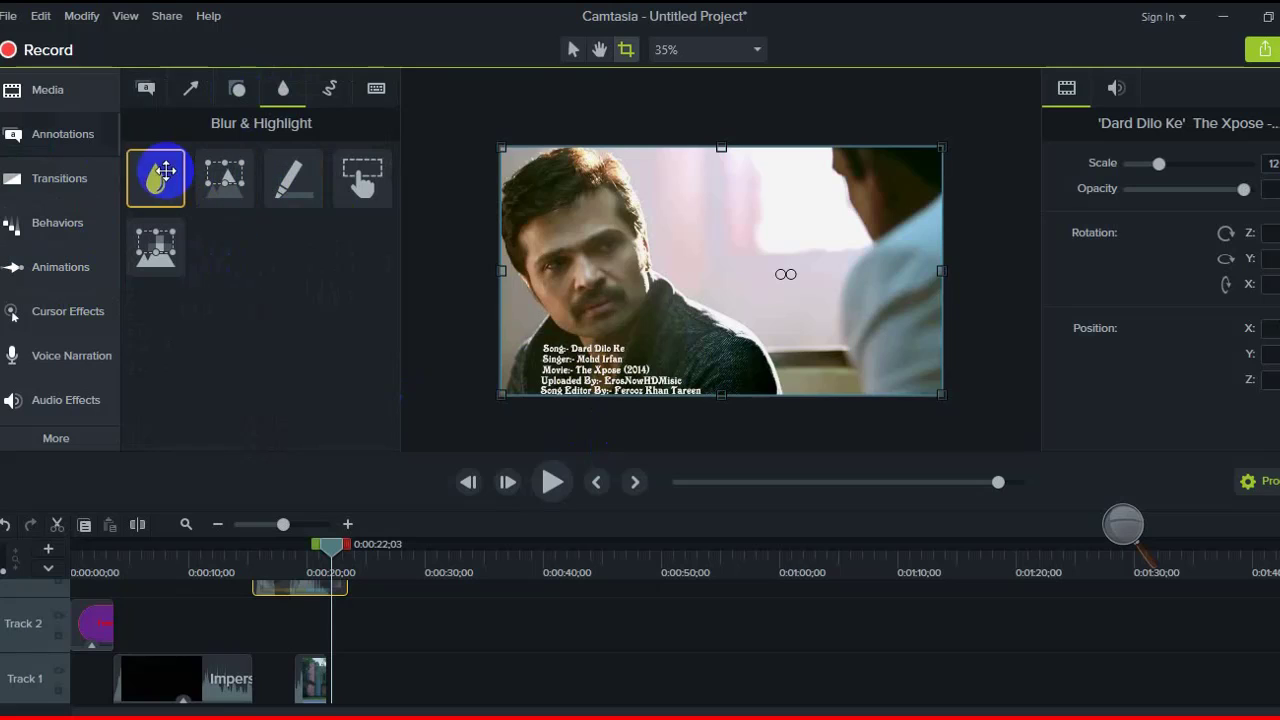
pyautogui.moveTo(158, 177); pyautogui.dragTo(557, 646)
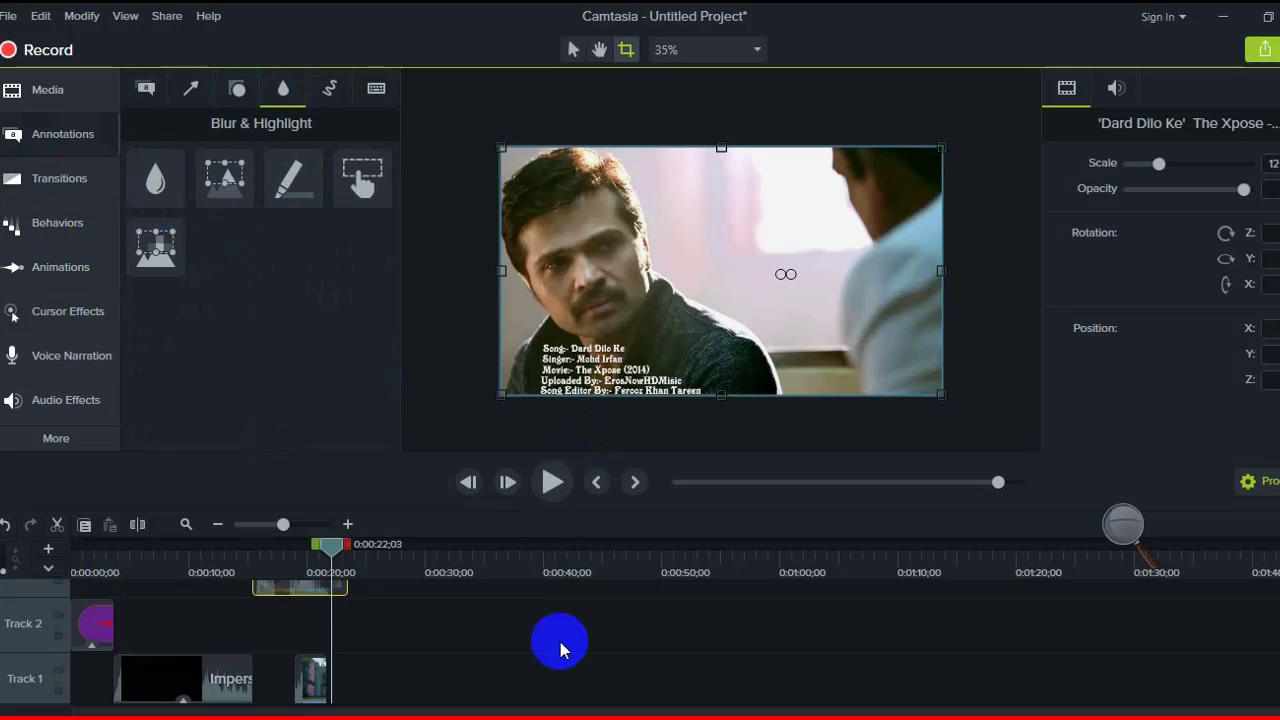
pyautogui.scroll(2, 560, 651)
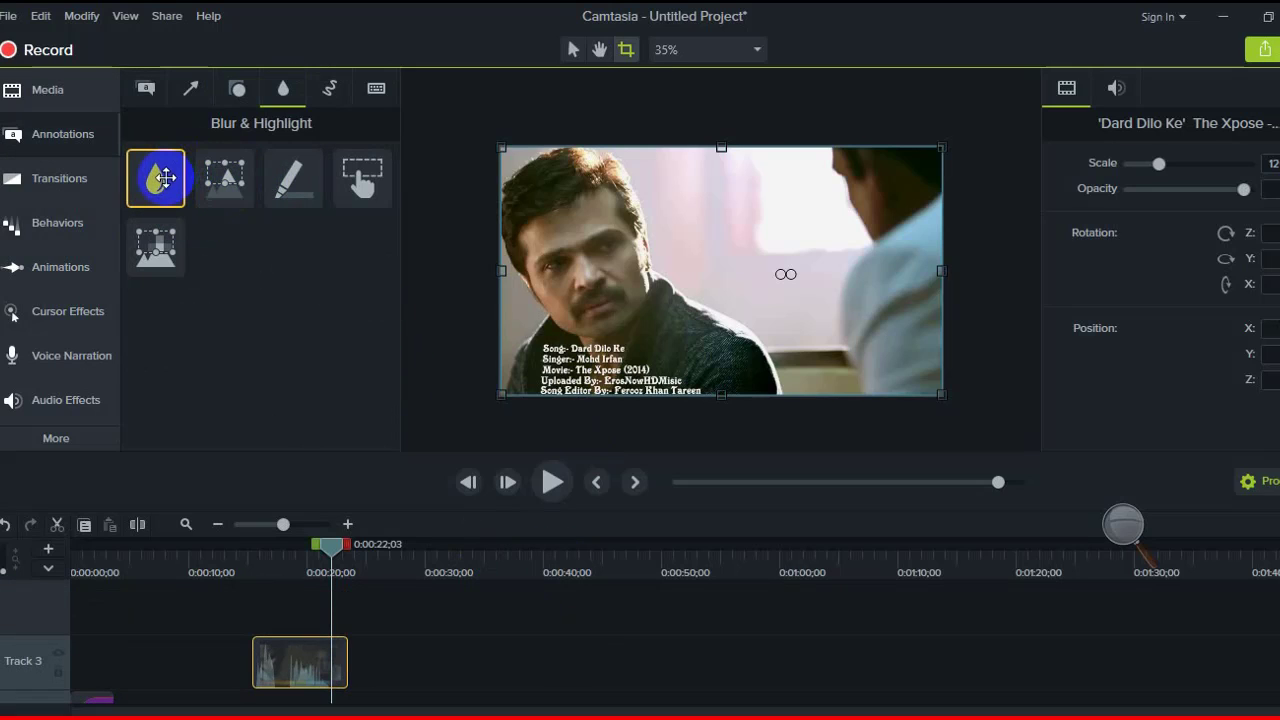
pyautogui.moveTo(157, 174); pyautogui.dragTo(337, 606)
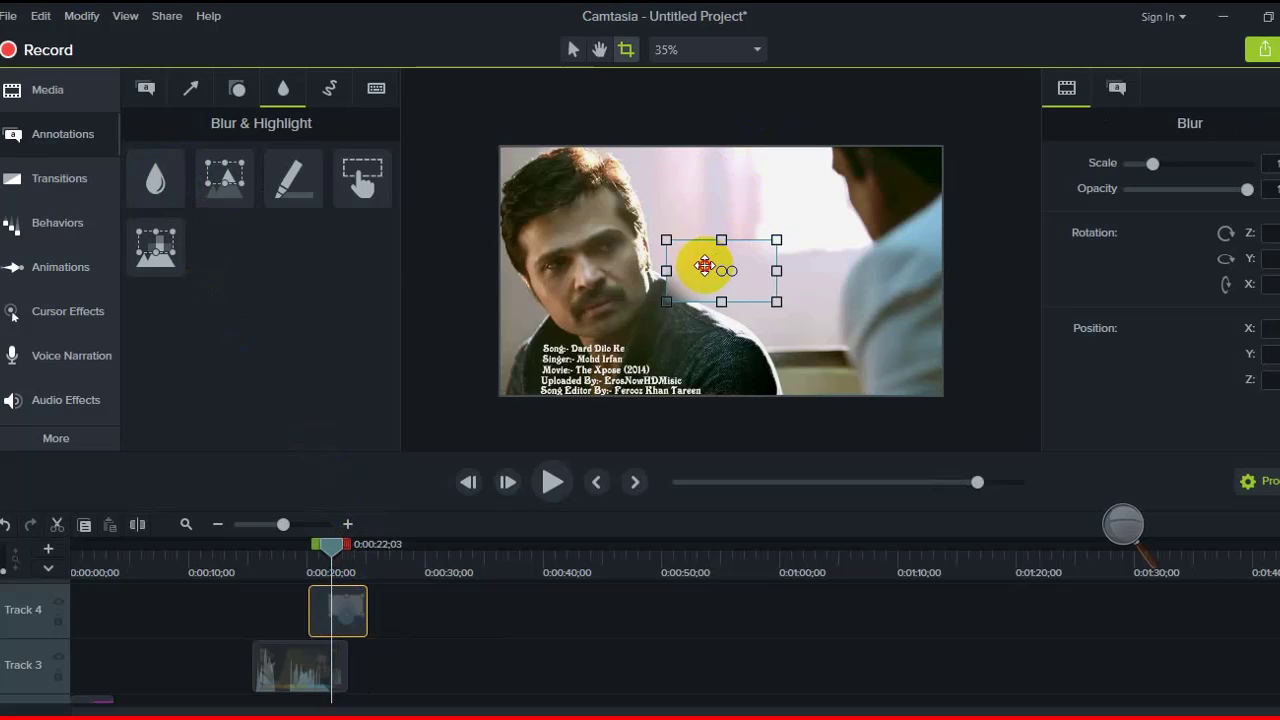
# Step: Fit the blur as a full-width strip over the song credits along the canvas's lower edge and lower its opacity slightly
pyautogui.moveTo(706, 271); pyautogui.dragTo(540, 357)
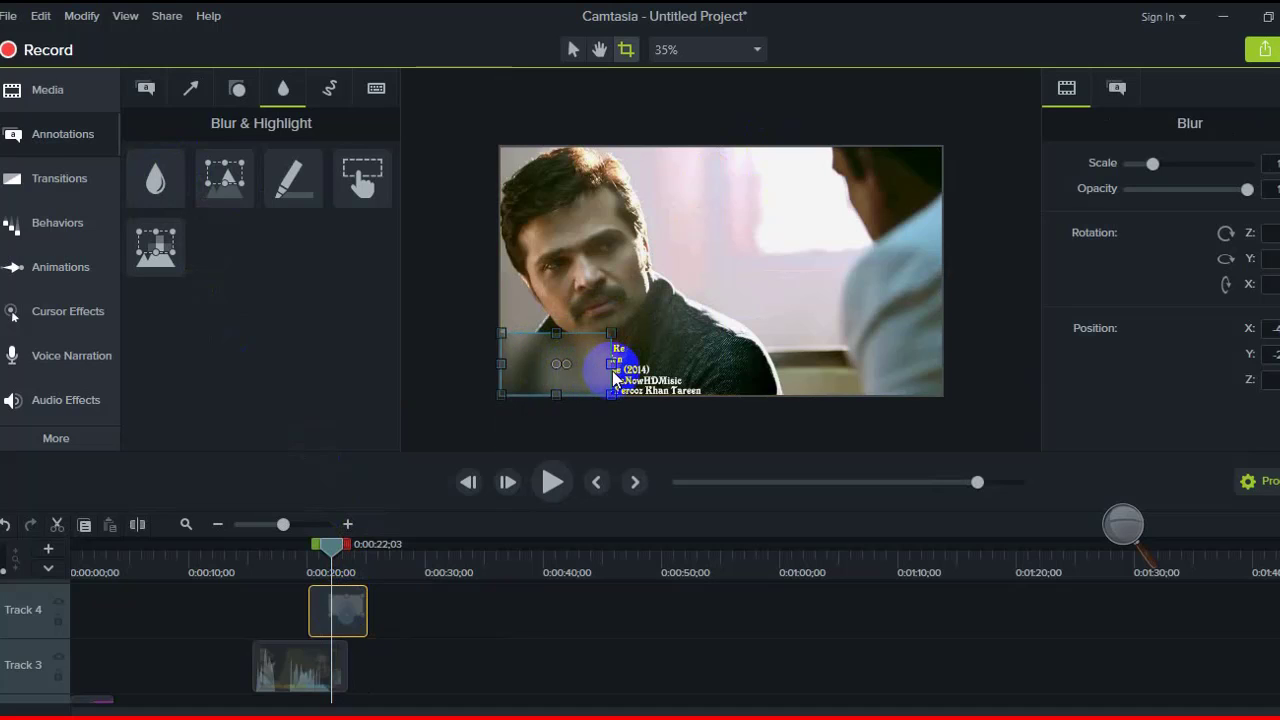
pyautogui.moveTo(621, 362); pyautogui.dragTo(731, 360)
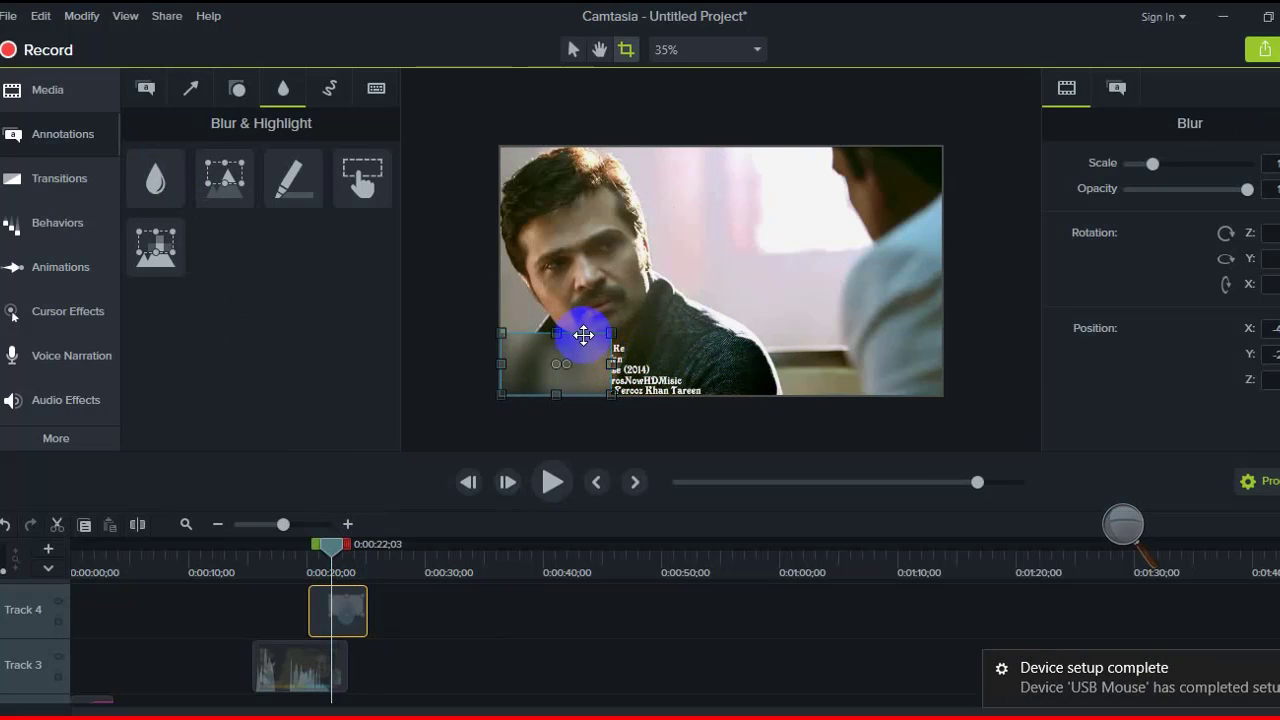
pyautogui.click(573, 49)
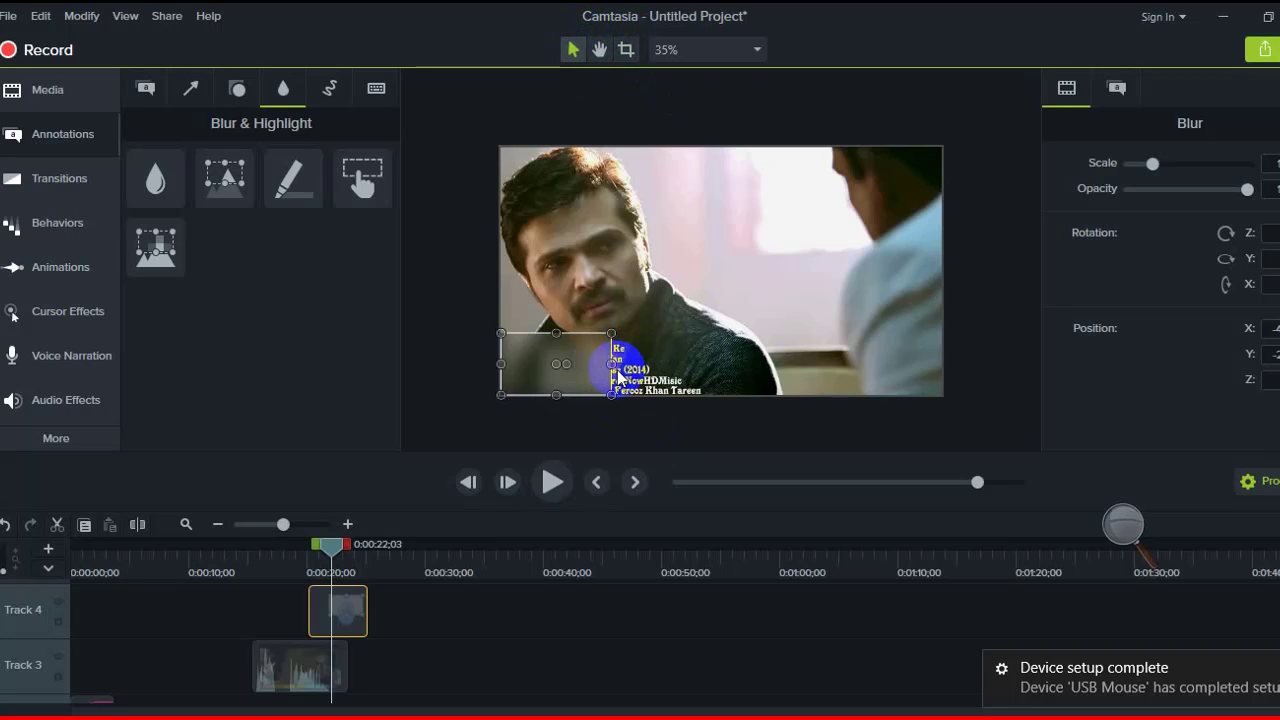
pyautogui.moveTo(607, 362); pyautogui.dragTo(932, 383)
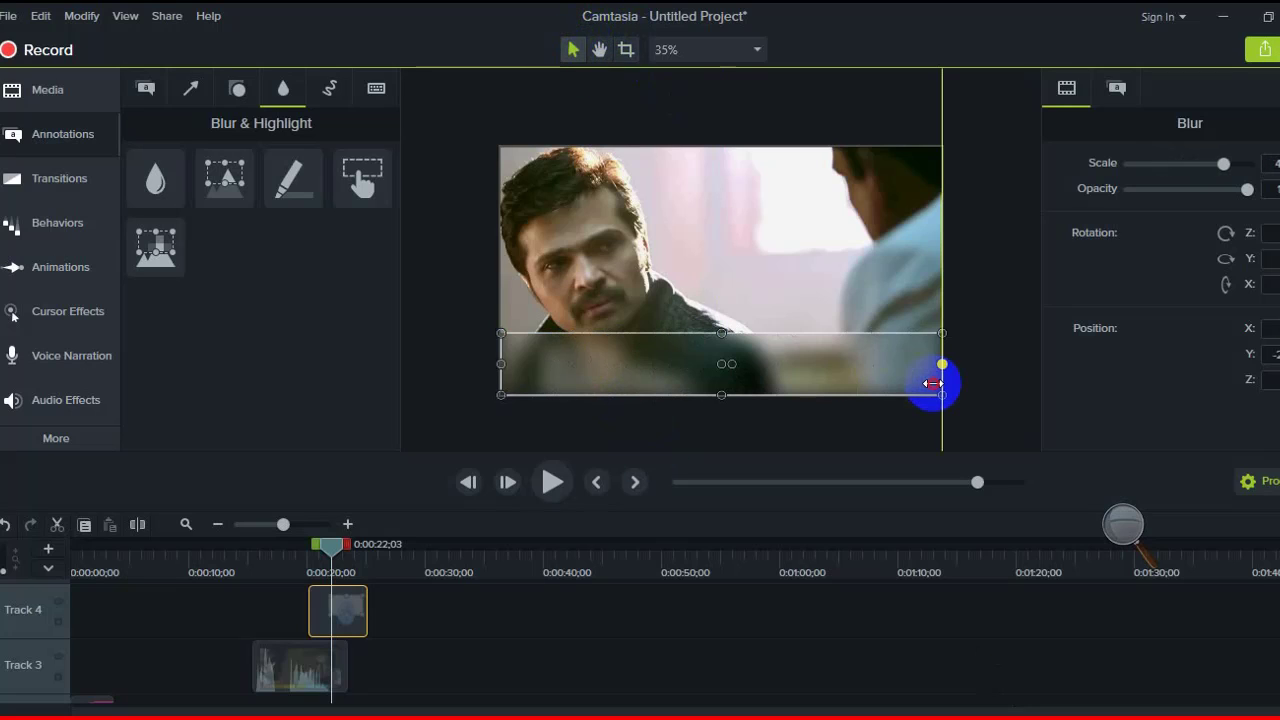
pyautogui.moveTo(721, 336); pyautogui.dragTo(720, 345)
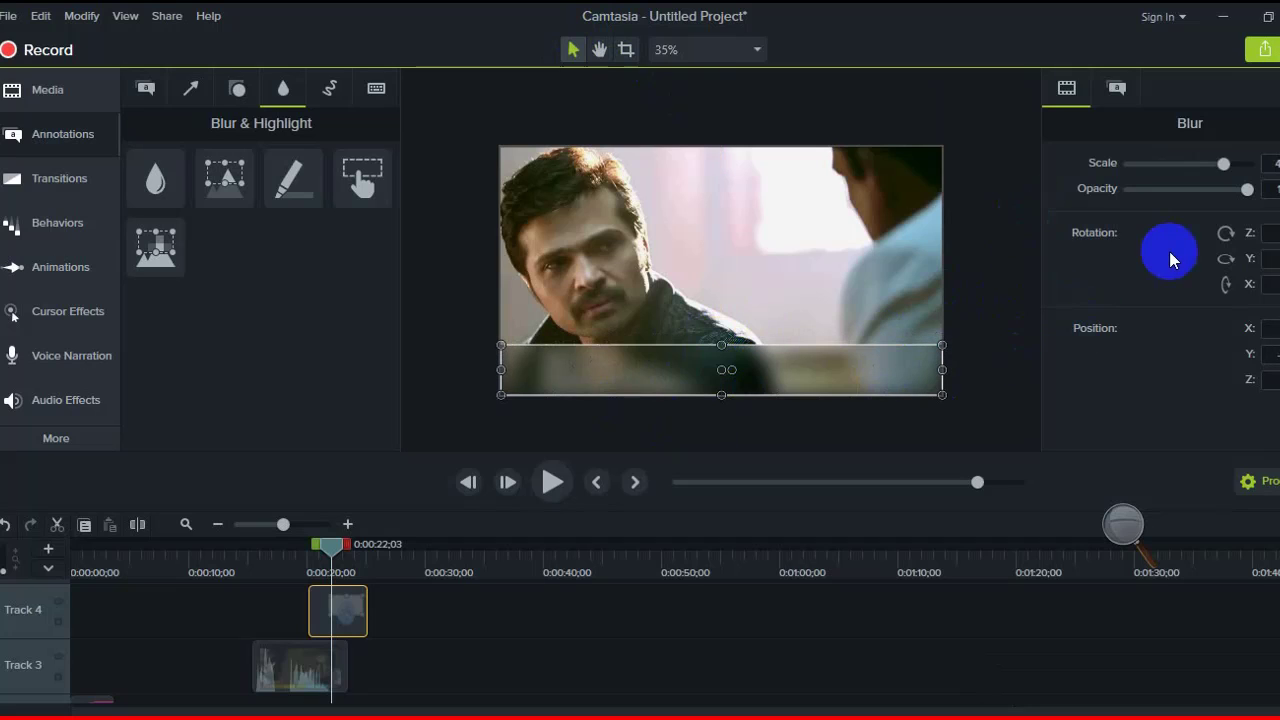
pyautogui.moveTo(1250, 190); pyautogui.dragTo(1226, 190)
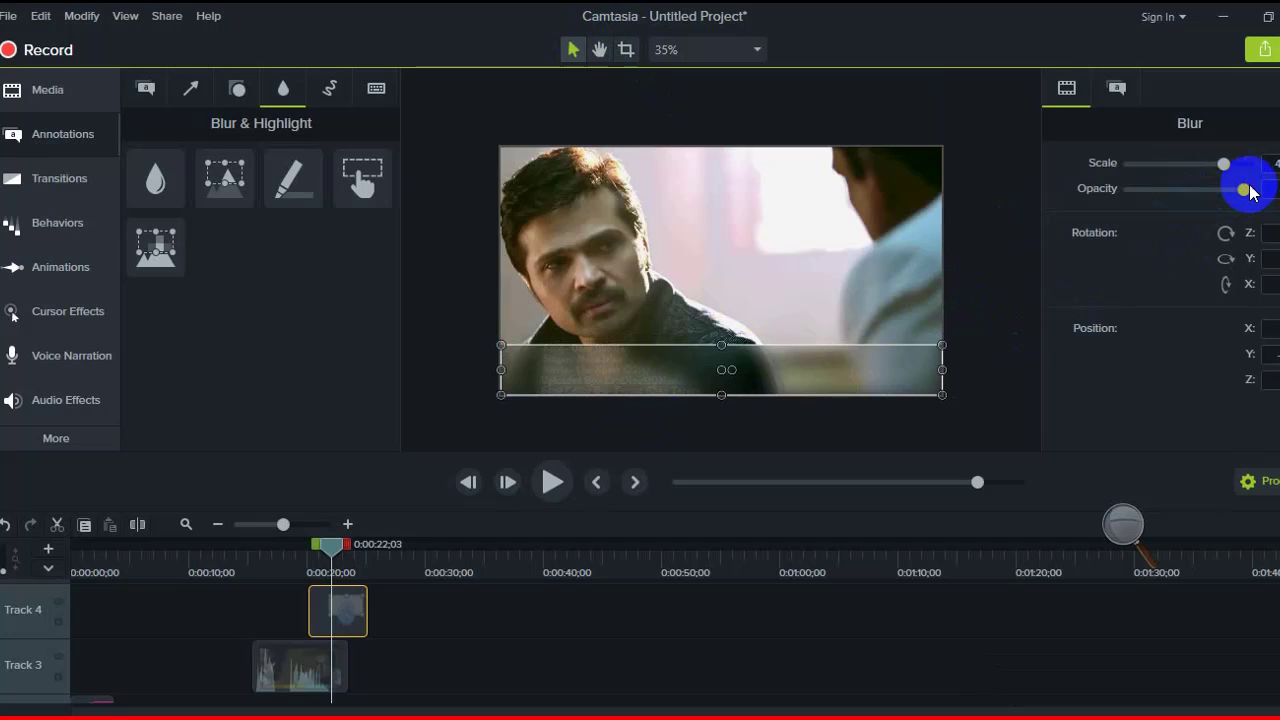
pyautogui.click(1016, 397)
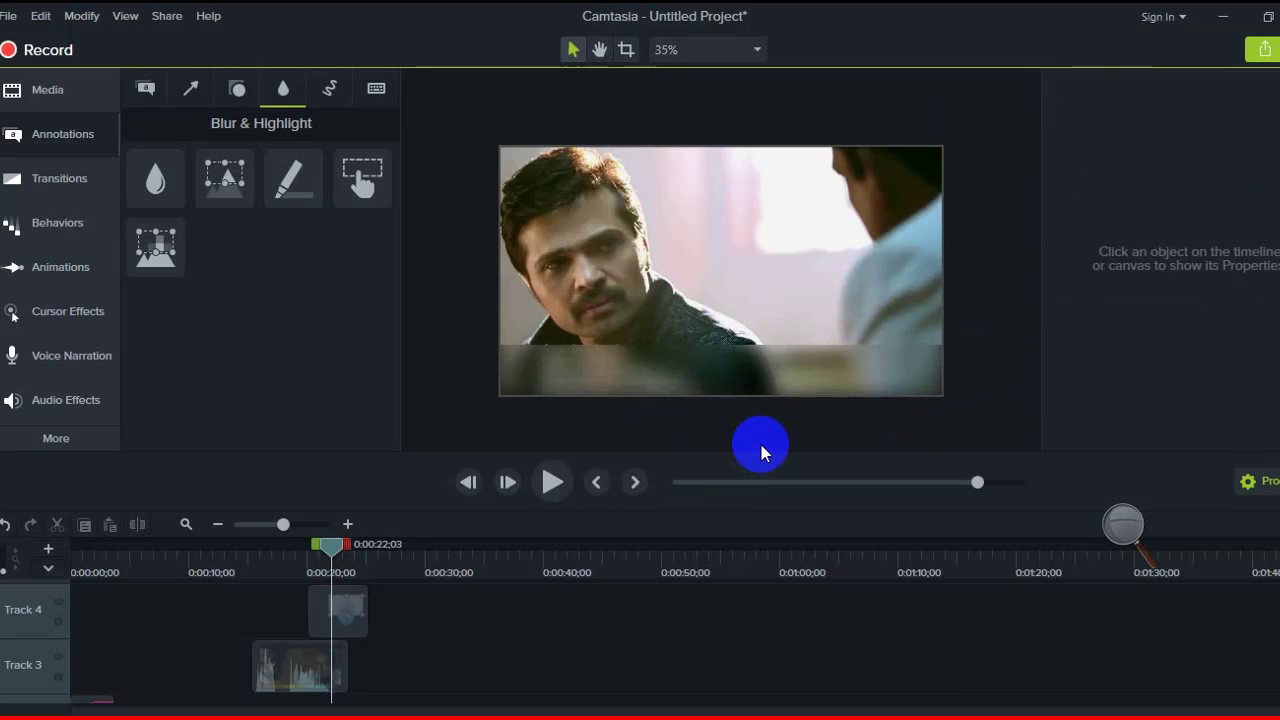
# Step: Scrub back to 0:00:12;28 and forward again to review the frames and the clips on all tracks
pyautogui.scroll(2, 420, 646)
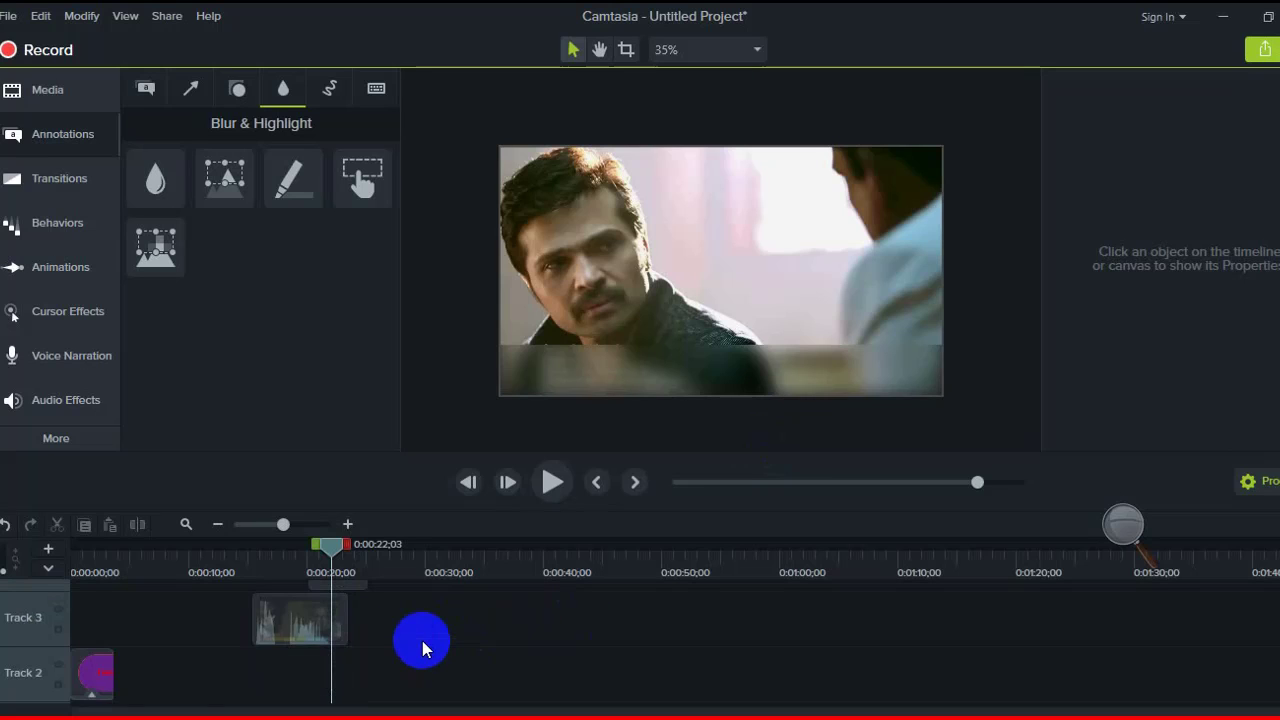
pyautogui.moveTo(320, 567); pyautogui.dragTo(223, 568)
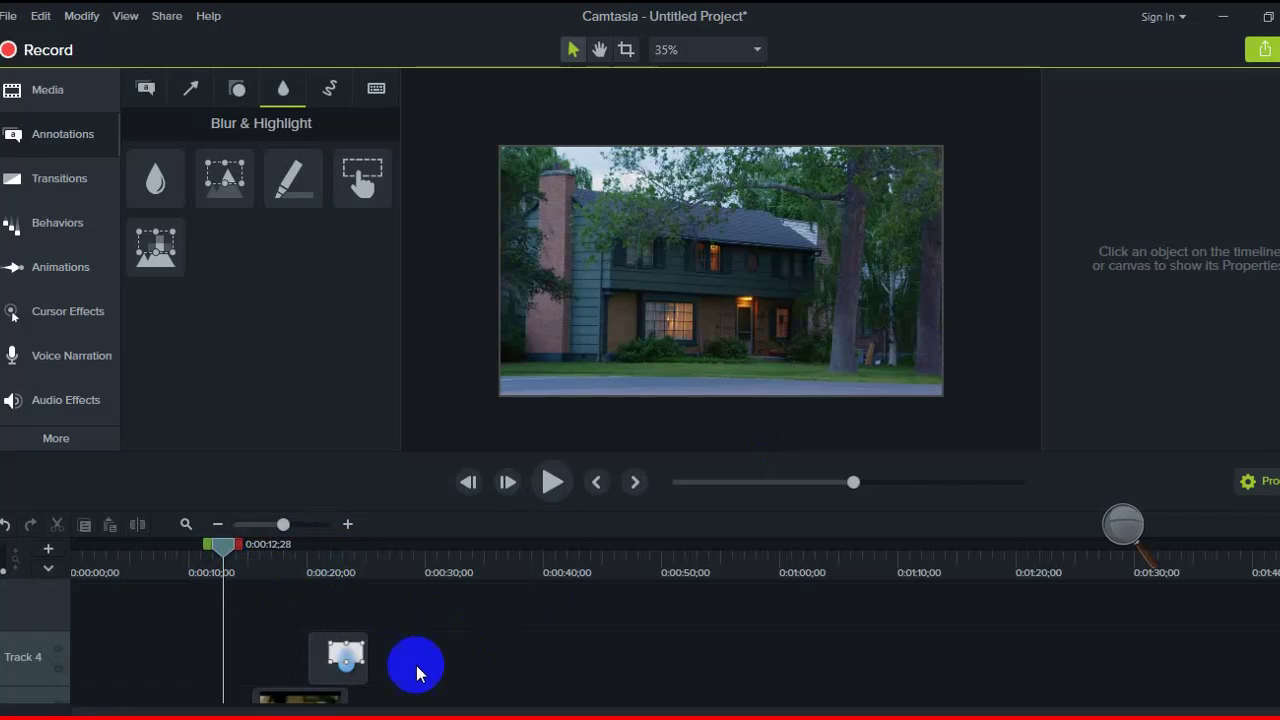
pyautogui.scroll(-2, 417, 672)
pyautogui.scroll(-4, 417, 672)
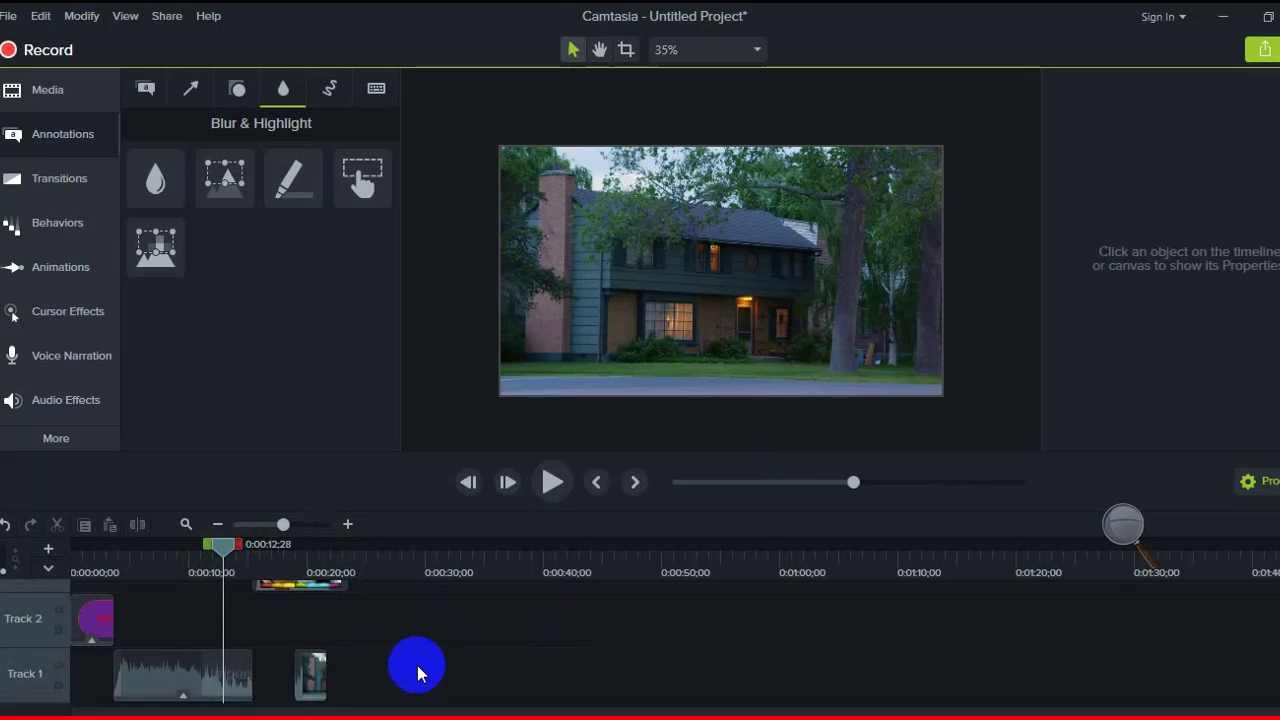
pyautogui.moveTo(229, 544); pyautogui.dragTo(292, 556)
pyautogui.scroll(4, 406, 663)
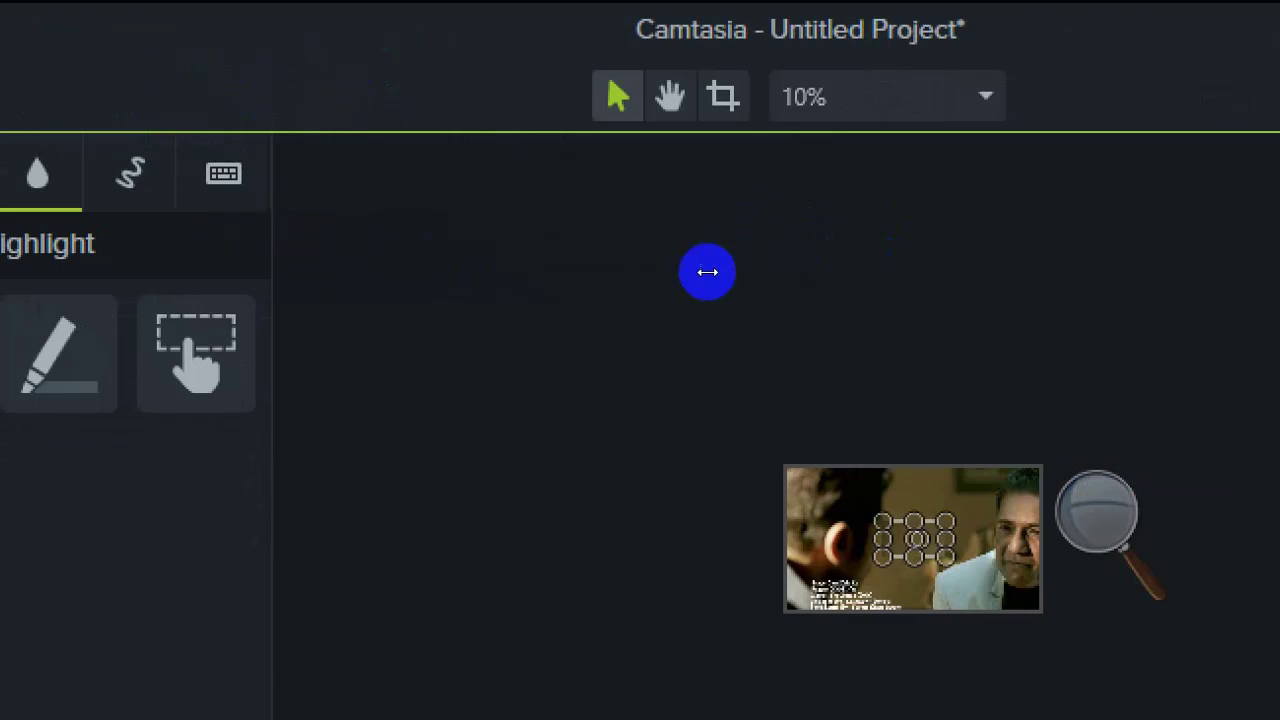
# Step: With the canvas zoomed to 35%, place the blur over the song credits in the lower-left corner and stretch it to the full canvas width
pyautogui.scroll(3, 704, 272)
pyautogui.scroll(-1, 857, 266)
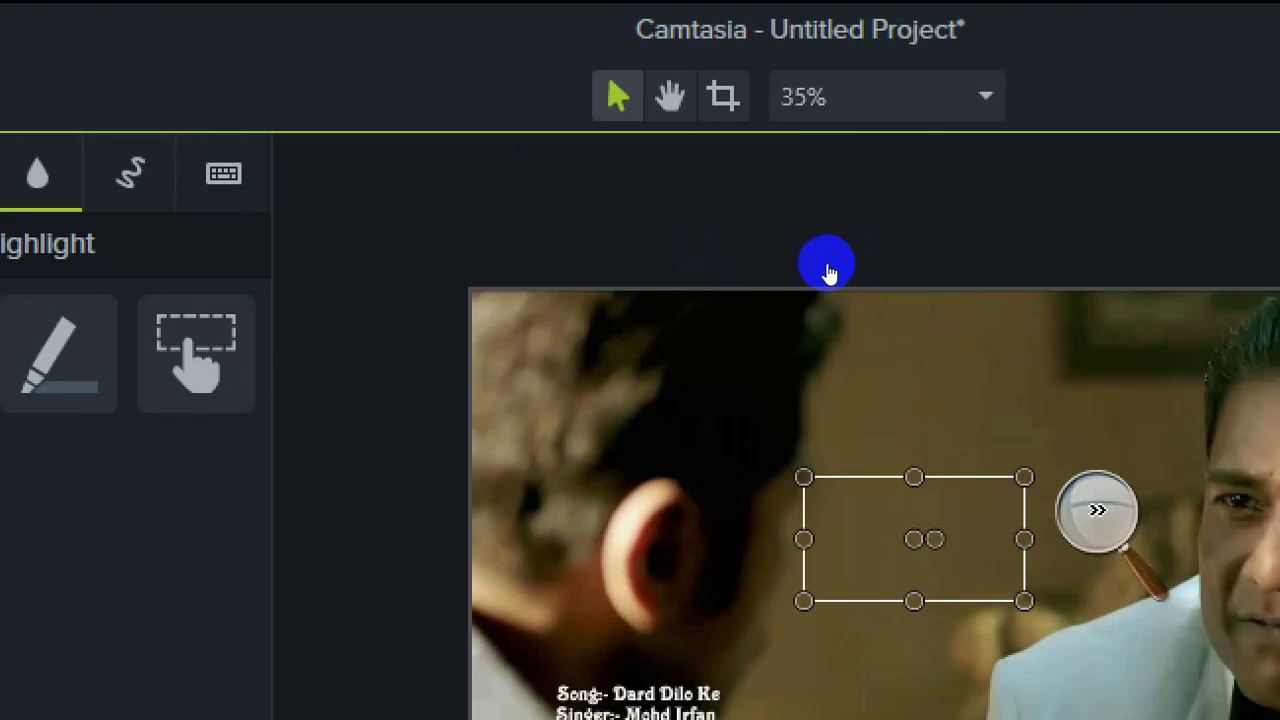
pyautogui.click(1084, 540)
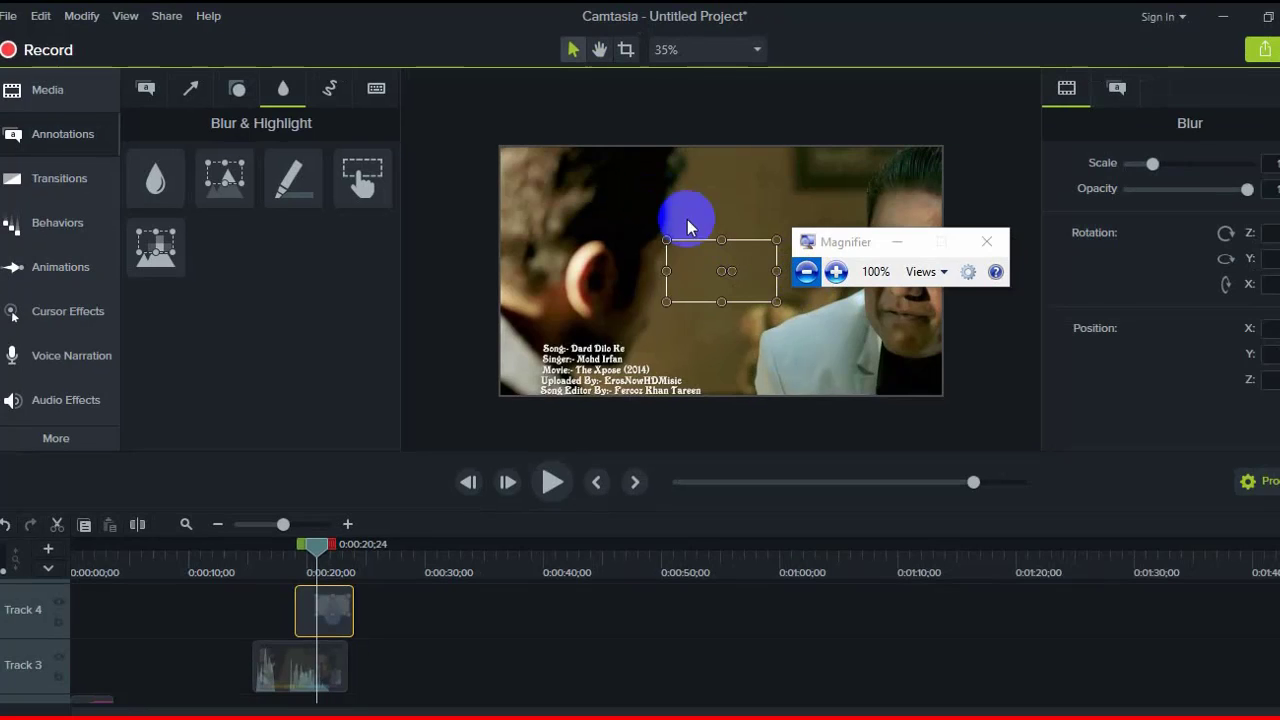
pyautogui.click(890, 248)
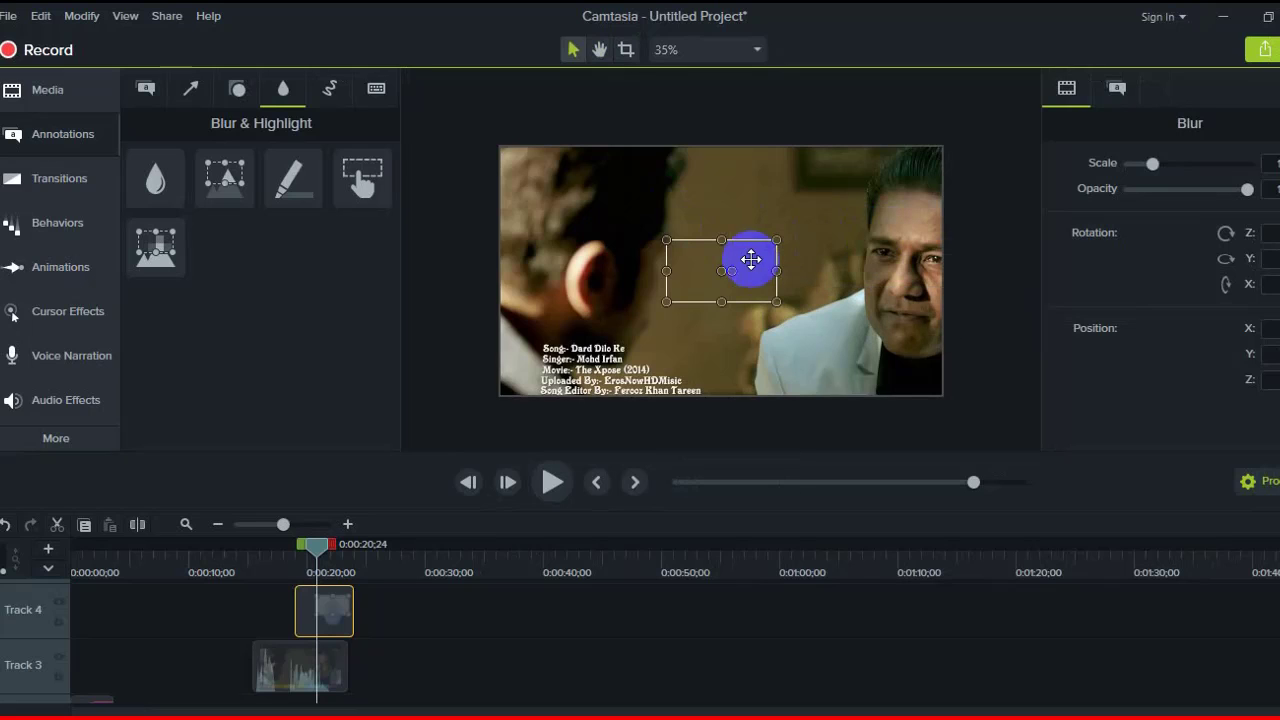
pyautogui.moveTo(749, 260); pyautogui.dragTo(560, 372)
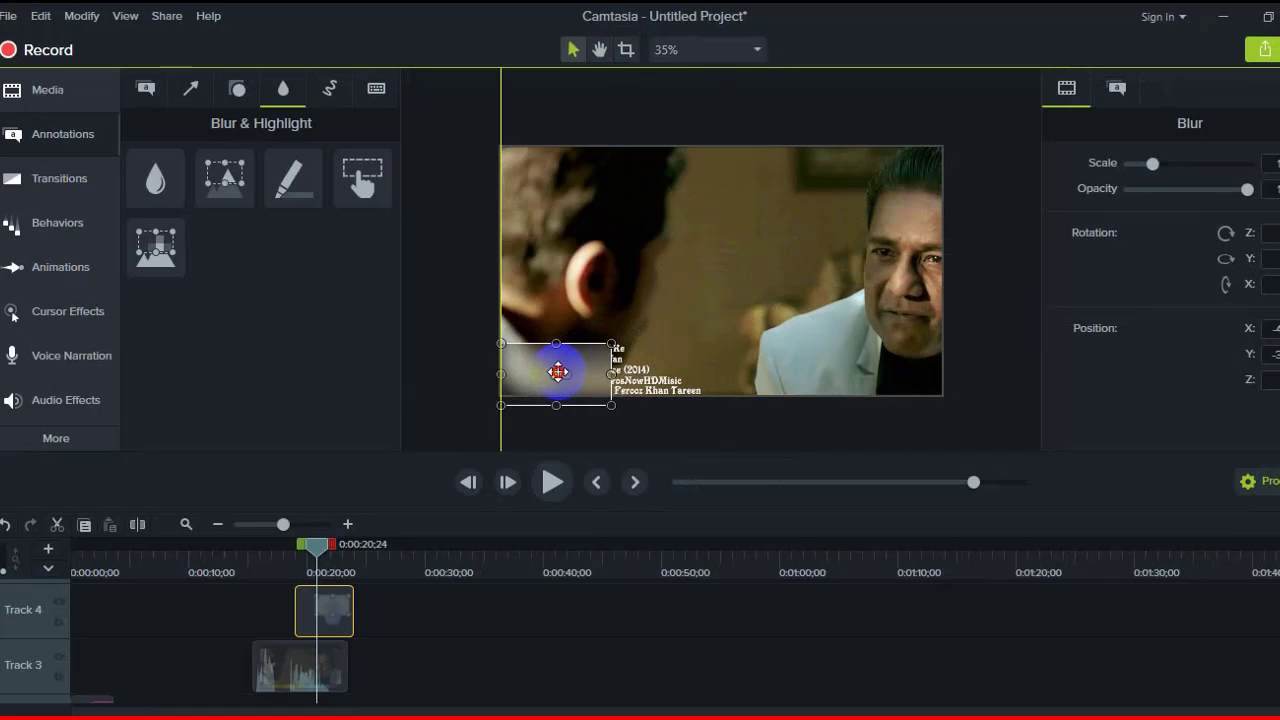
pyautogui.moveTo(559, 369)
pyautogui.mouseDown()
pyautogui.moveTo(726, 360)
pyautogui.moveTo(940, 379)
pyautogui.mouseUp()
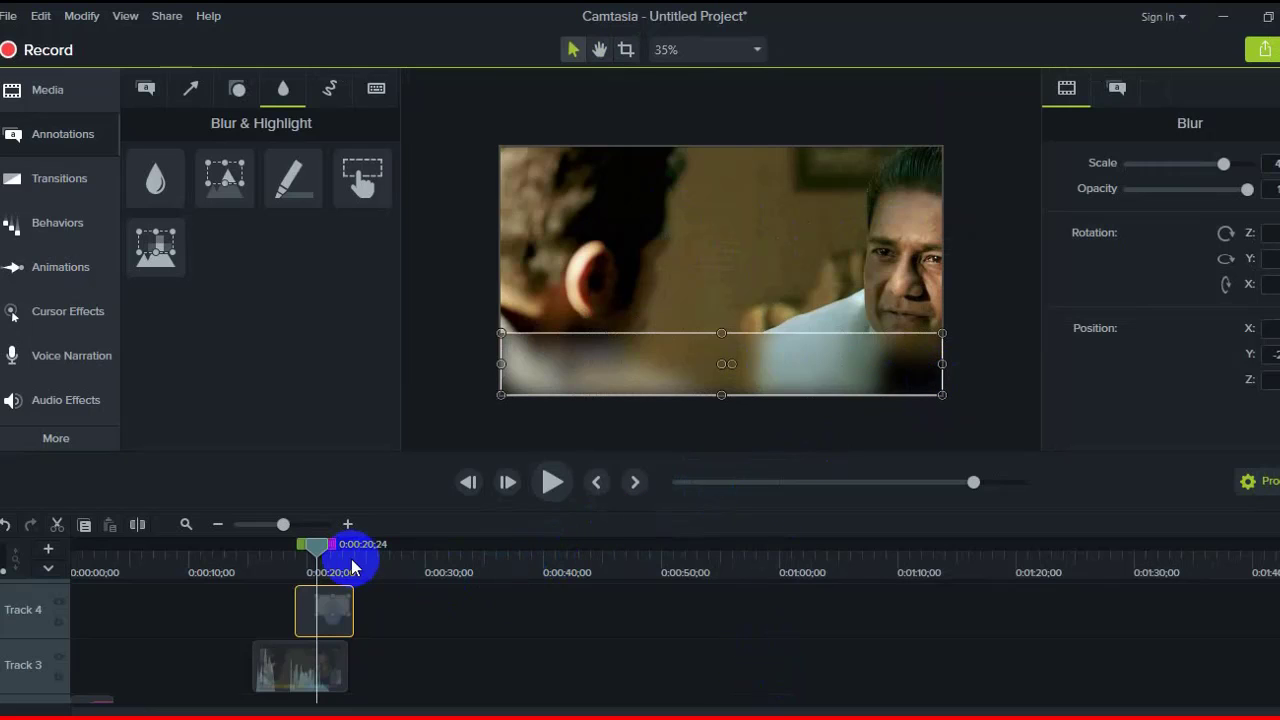
# Step: At 0:00:19;08, raise the blur strip's opacity to the maximum
pyautogui.moveTo(316, 550); pyautogui.dragTo(288, 556)
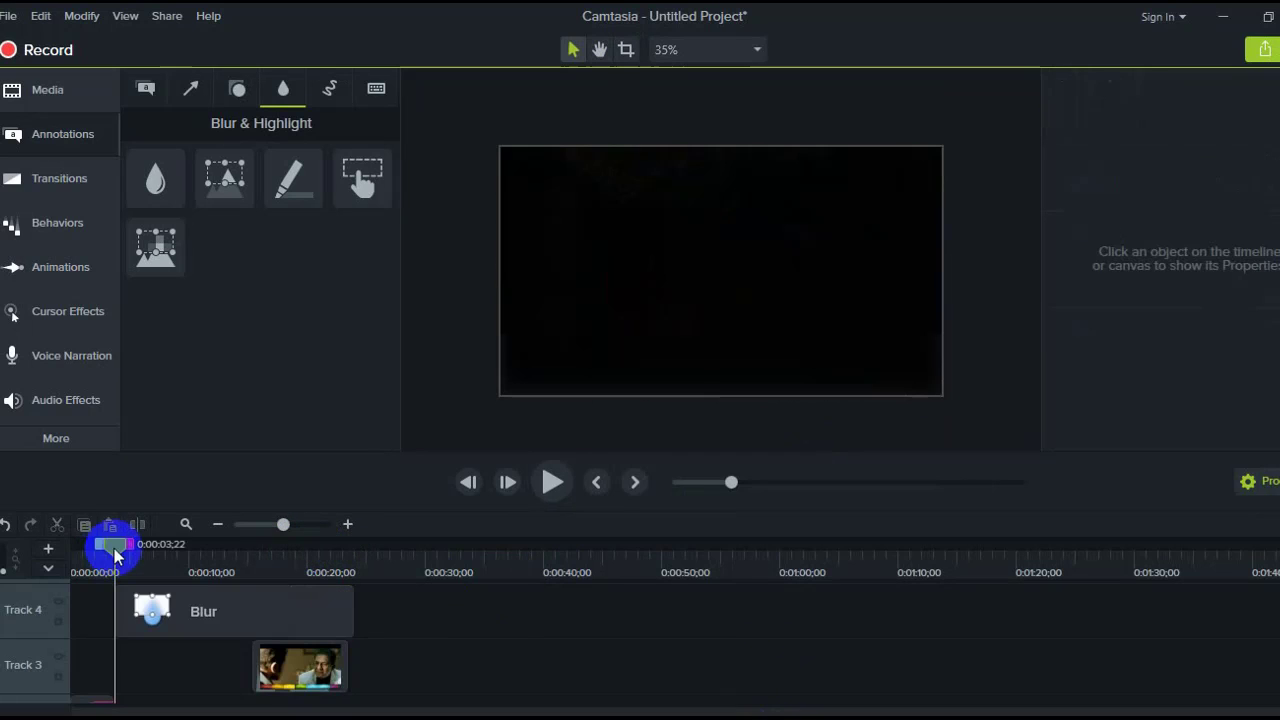
pyautogui.moveTo(108, 543); pyautogui.dragTo(51, 546)
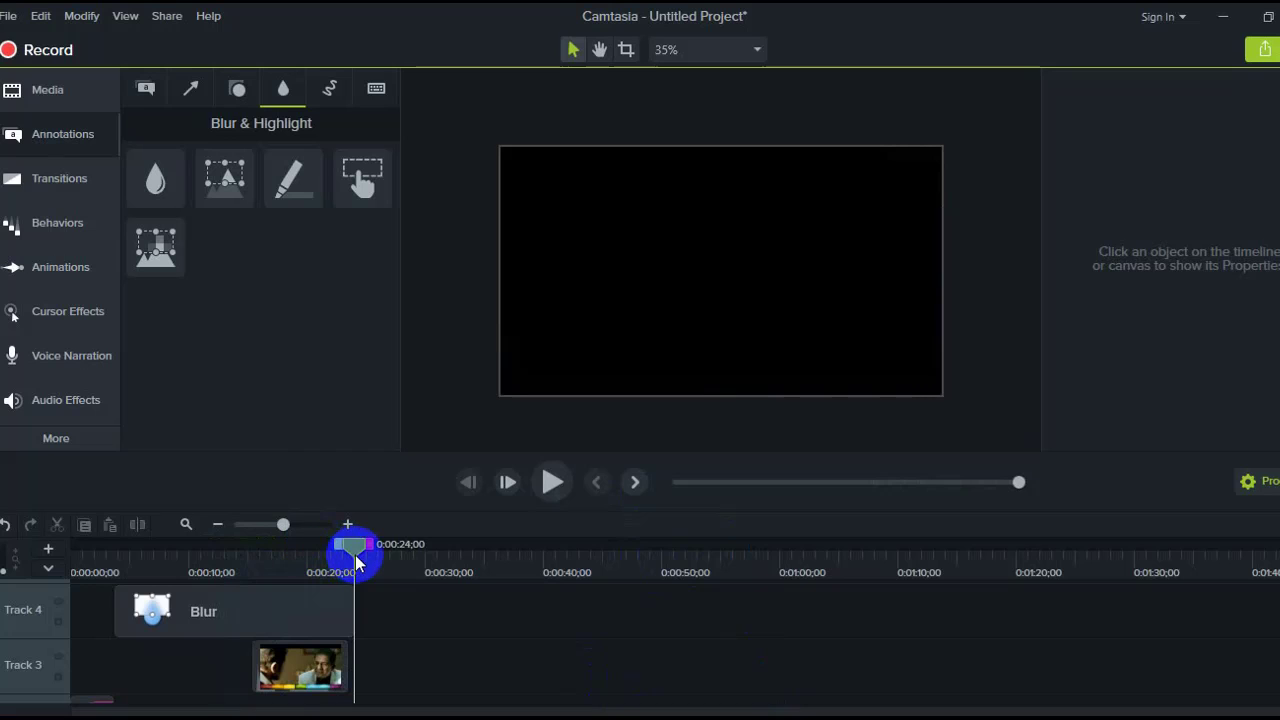
pyautogui.moveTo(349, 549); pyautogui.dragTo(297, 566)
pyautogui.click(673, 360)
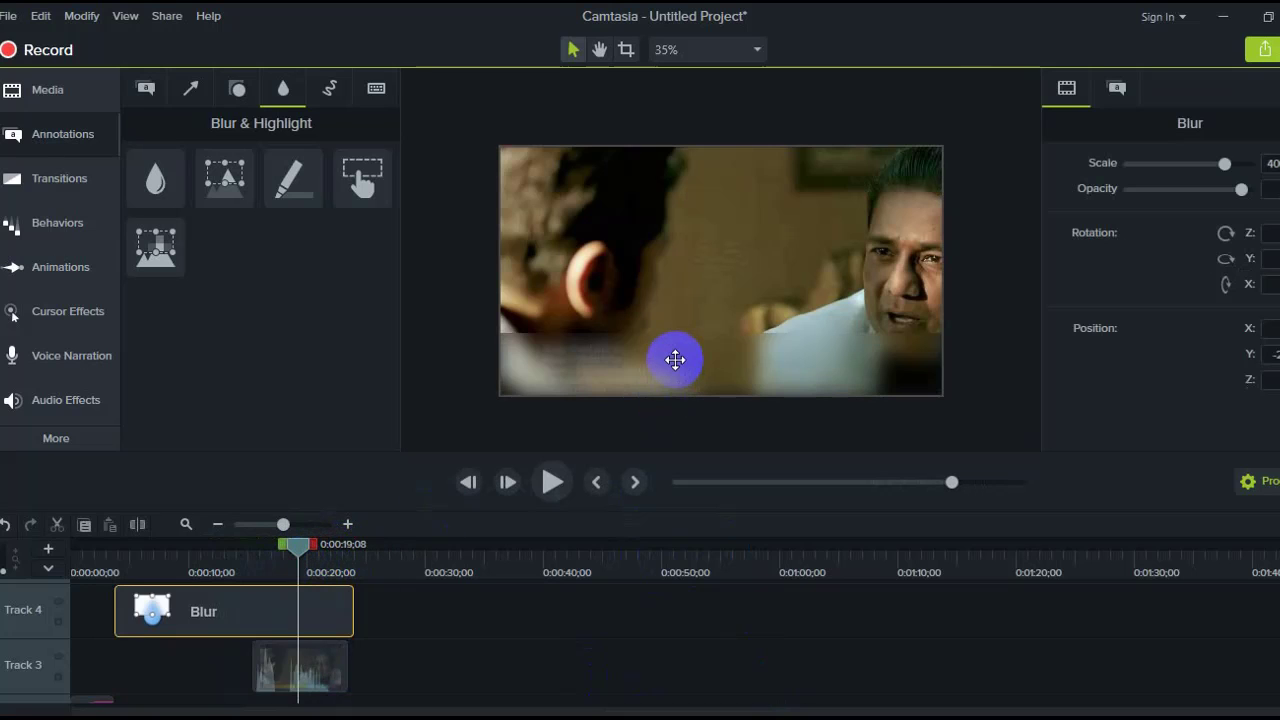
pyautogui.click(1242, 189)
pyautogui.moveTo(1242, 189); pyautogui.dragTo(1247, 191)
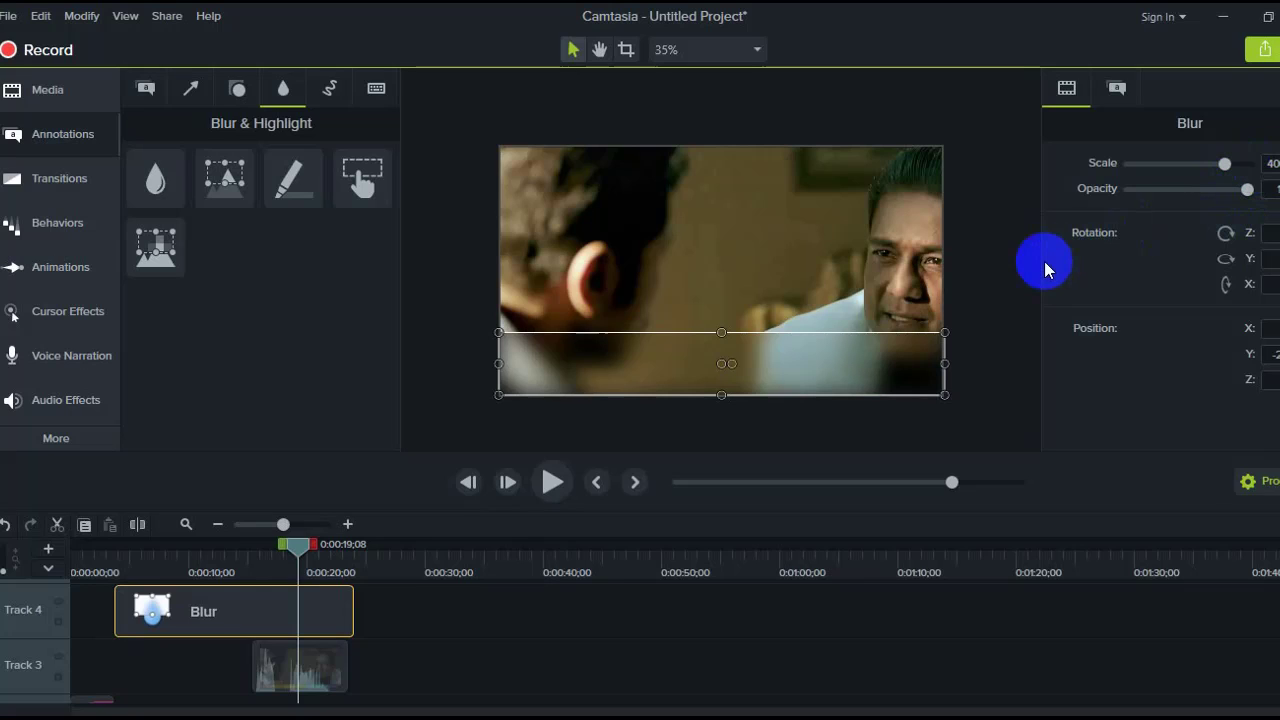
# Step: Play the timeline from about 0:00:09;23, and again from the beginning, to check where the blur strip appears
pyautogui.moveTo(295, 544); pyautogui.dragTo(178, 565)
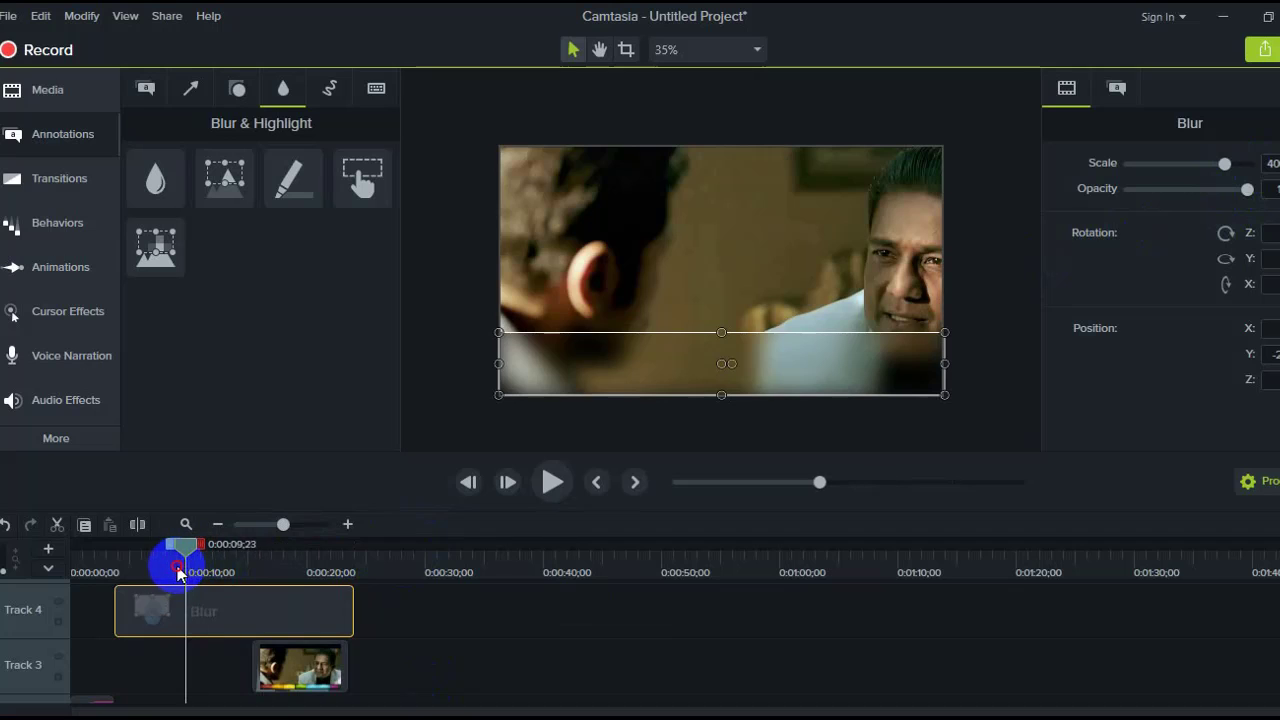
pyautogui.click(549, 484)
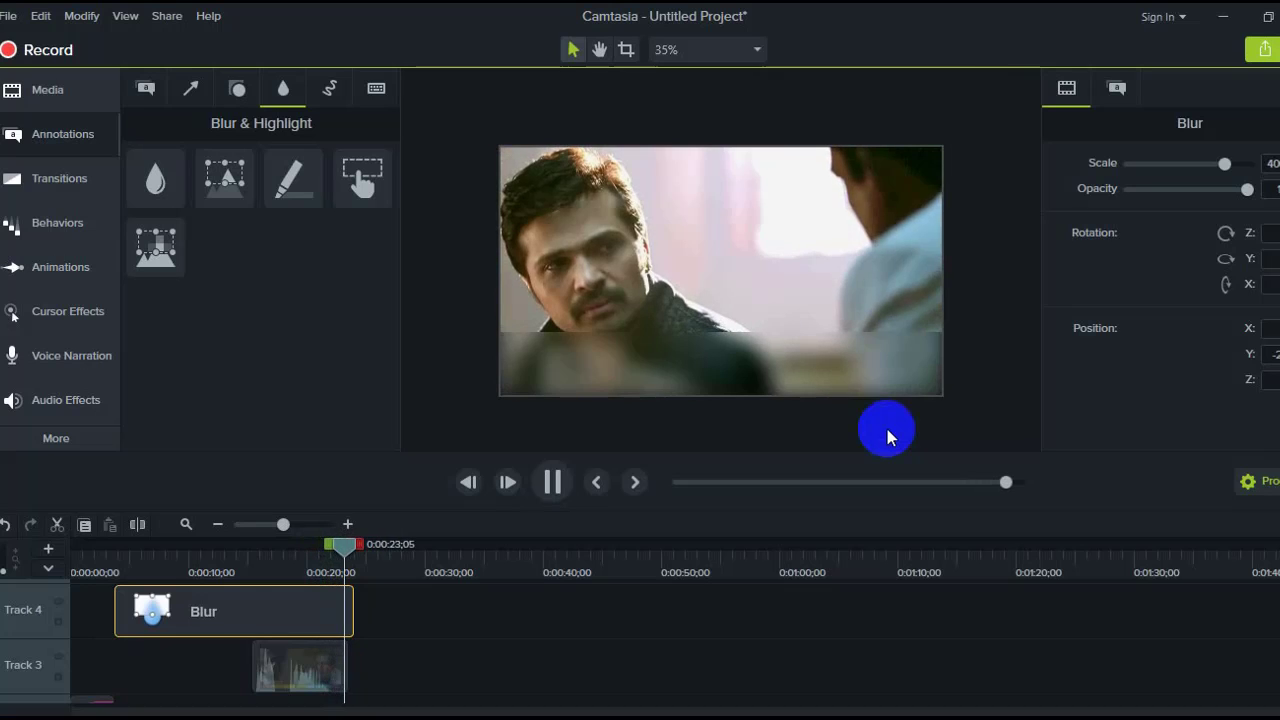
pyautogui.click(551, 483)
pyautogui.click(551, 483)
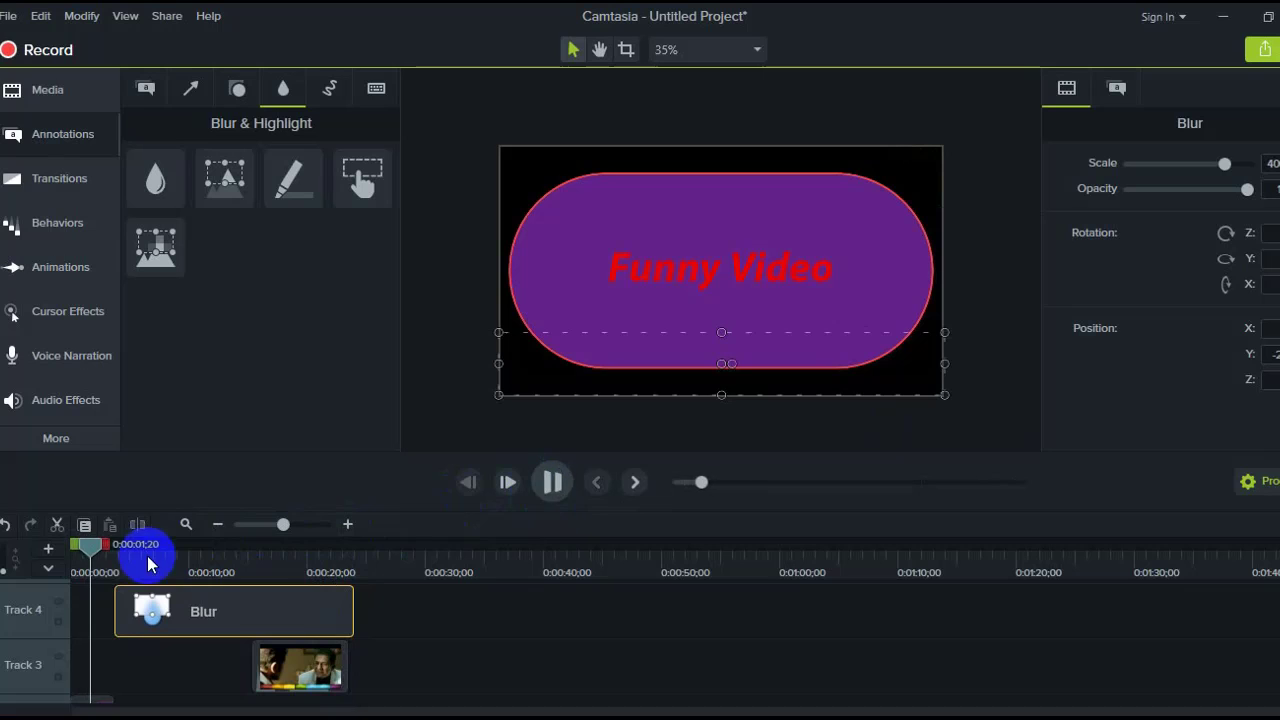
# Step: Split the Blur clip on Track 4 at 0:00:14;20 and delete the part before the split
pyautogui.moveTo(94, 540); pyautogui.dragTo(247, 564)
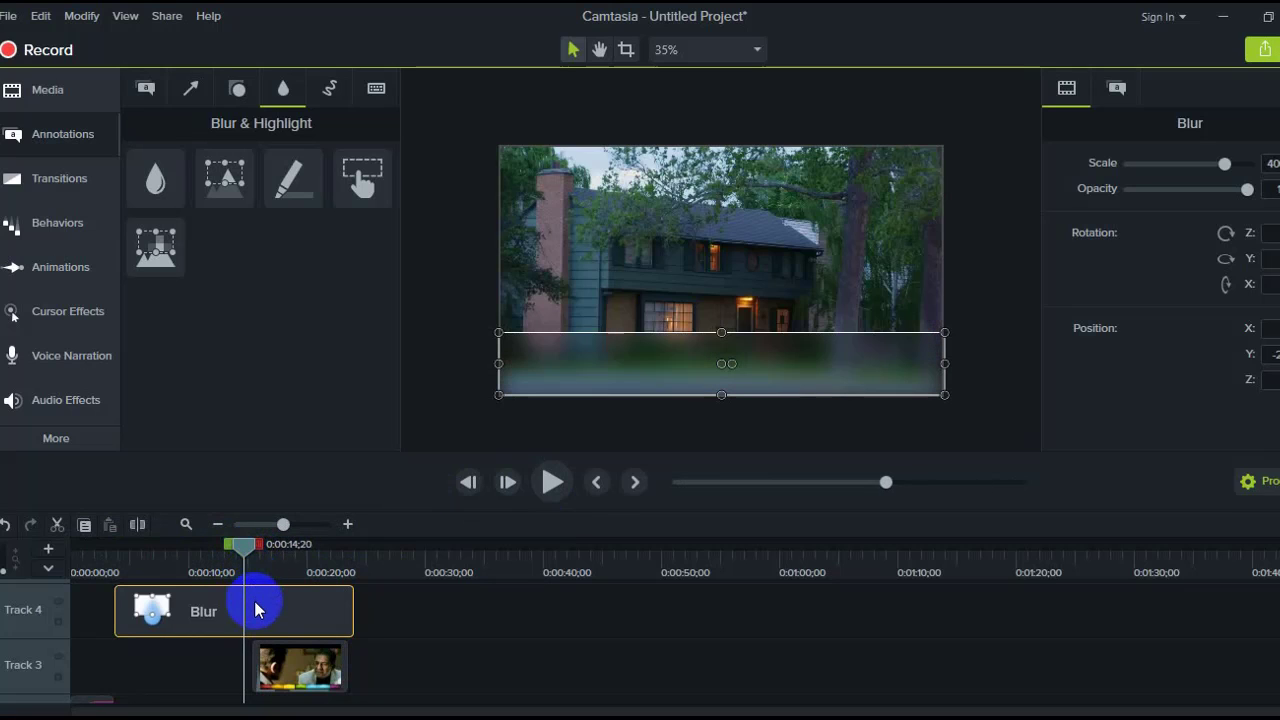
pyautogui.click(137, 525)
pyautogui.click(215, 612)
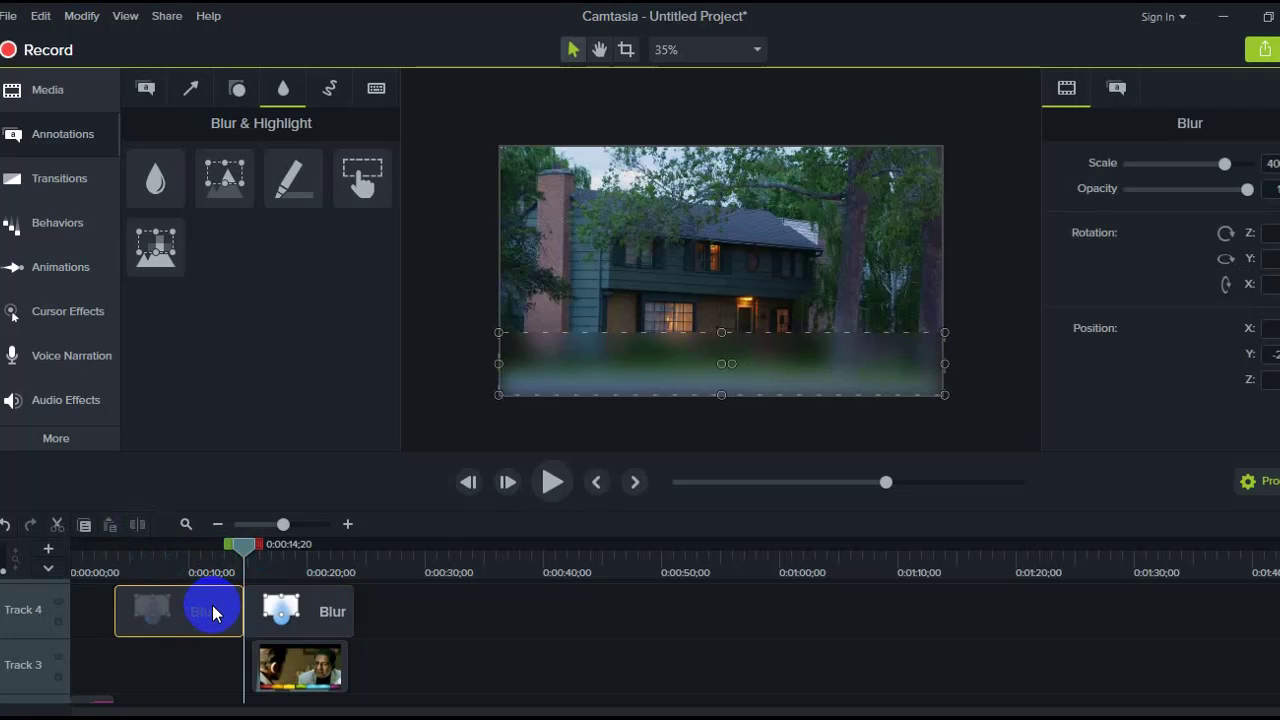
pyautogui.rightClick(209, 614)
pyautogui.click(252, 306)
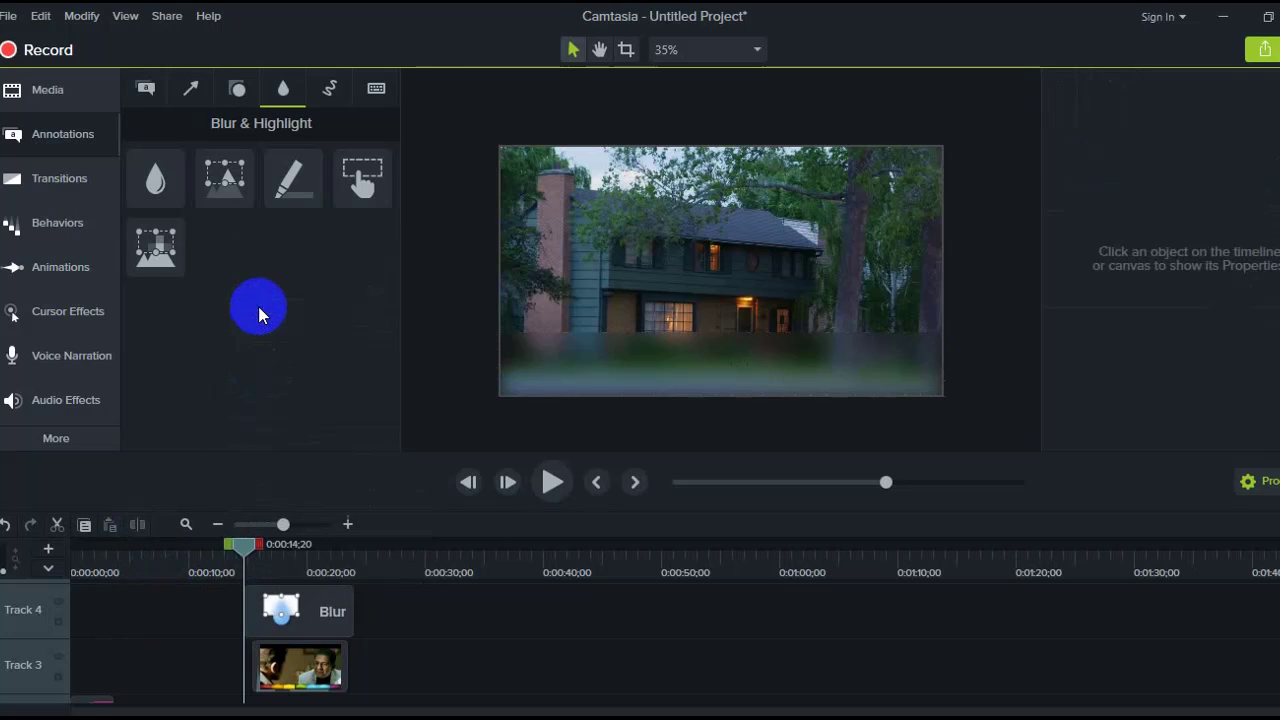
pyautogui.moveTo(237, 549); pyautogui.dragTo(209, 543)
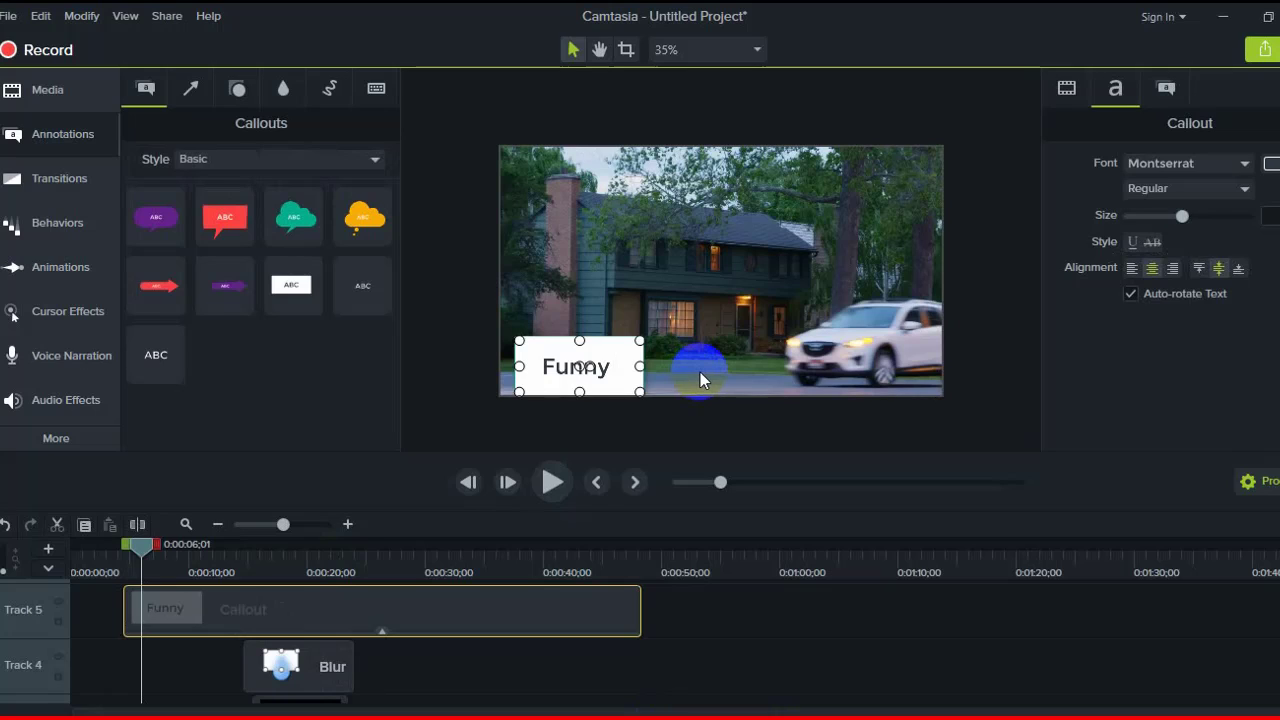
# Step: Complete the white callout's text as "Funny video" and widen the callout to the canvas's right edge
pyautogui.click(640, 384)
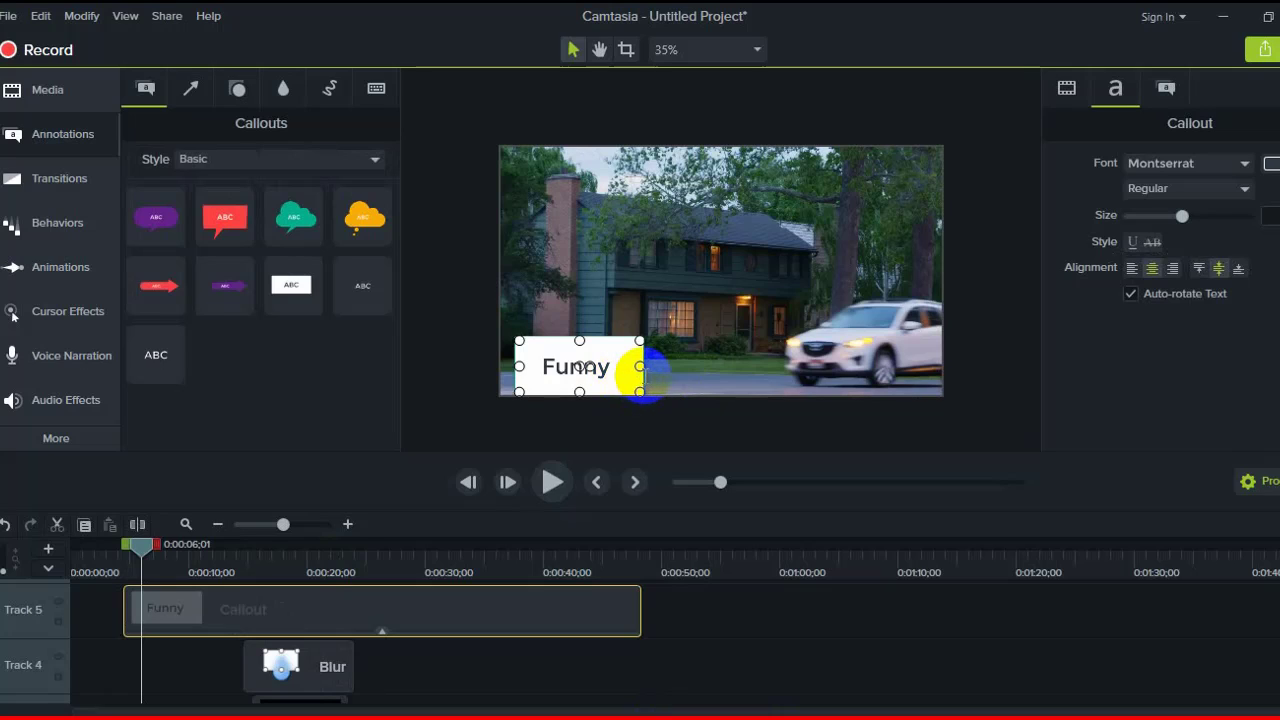
pyautogui.moveTo(640, 366); pyautogui.dragTo(720, 364)
pyautogui.click(669, 362)
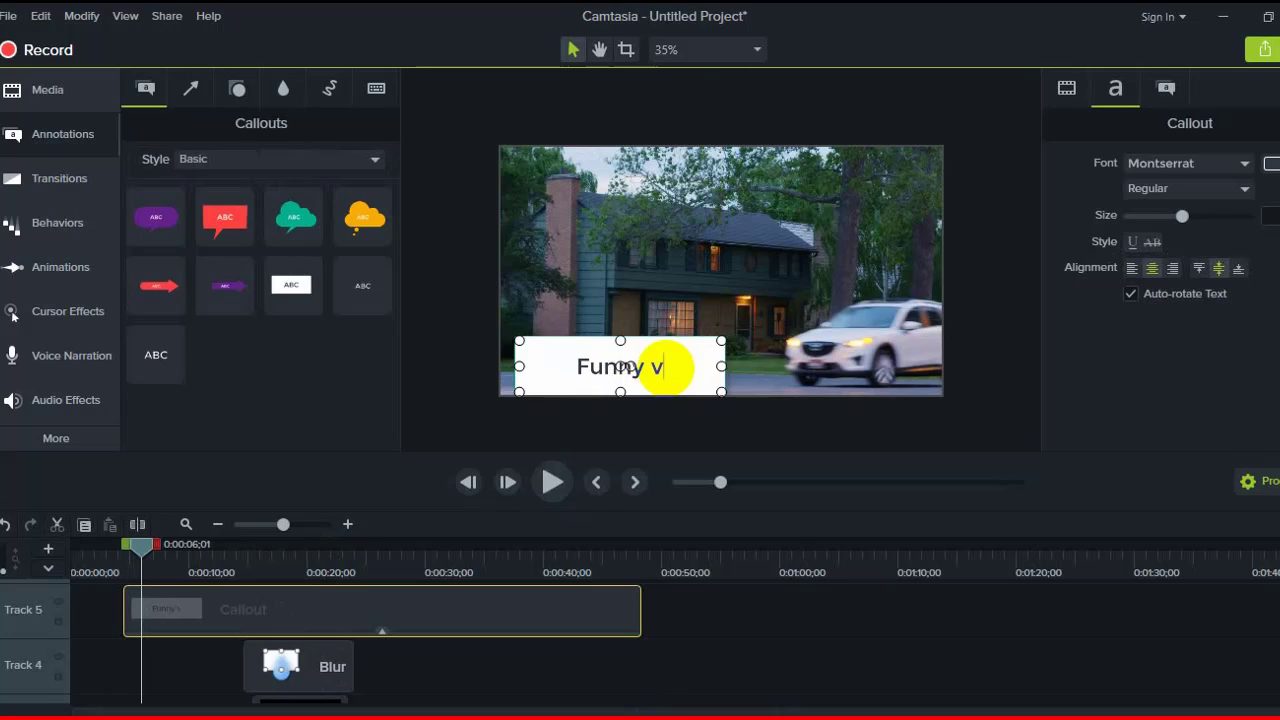
pyautogui.write('ideo')
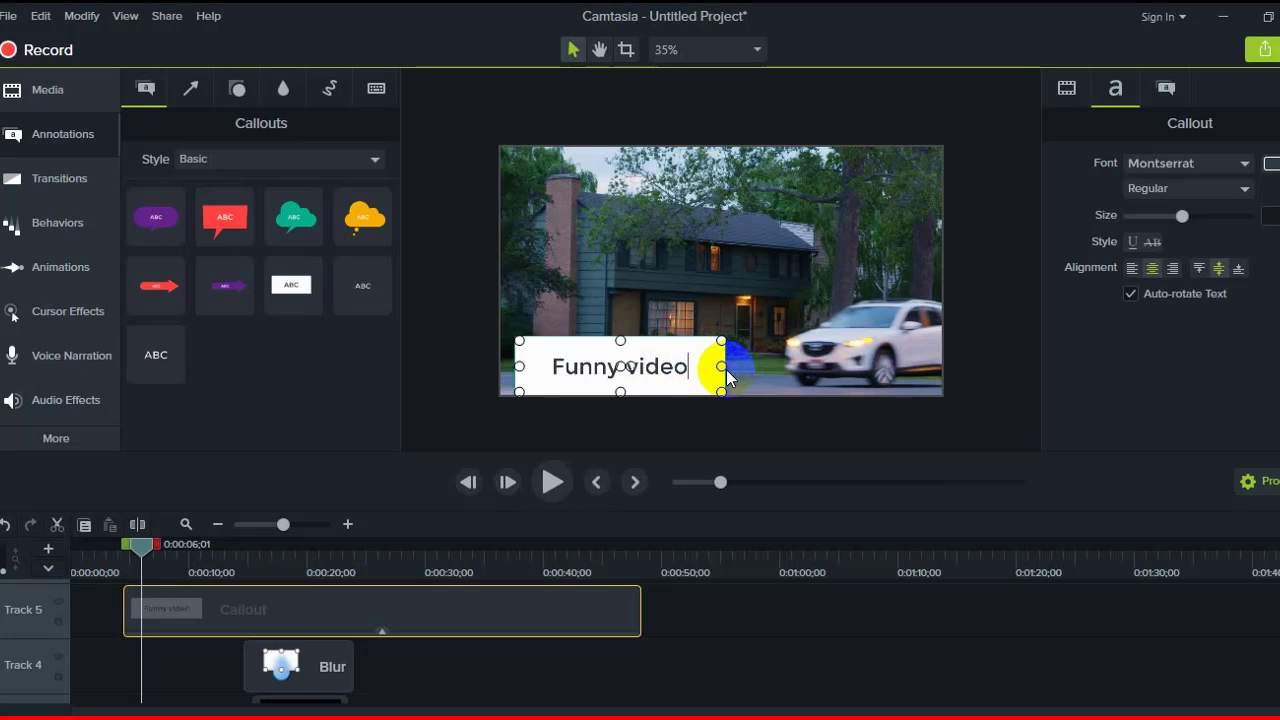
pyautogui.moveTo(721, 366); pyautogui.dragTo(940, 366)
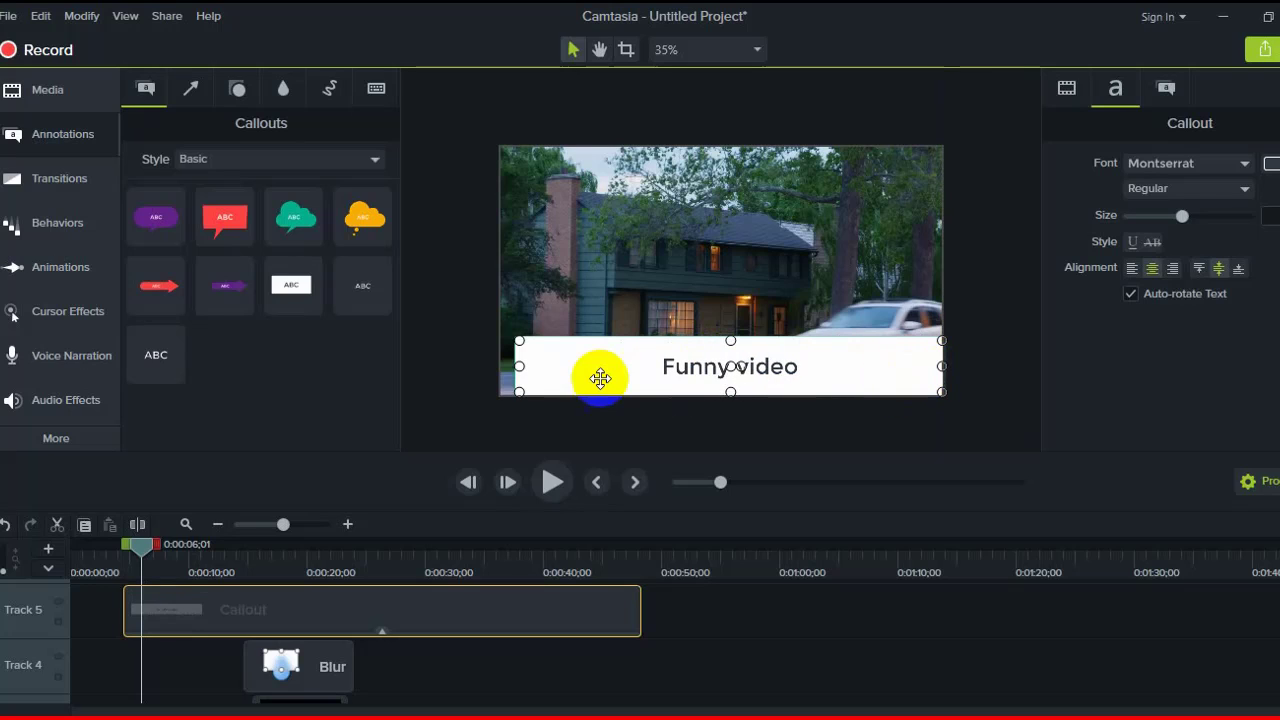
# Step: Extend the "Funny video" banner to the canvas's left edge and reduce its height to a thin strip along the canvas's bottom
pyautogui.moveTo(518, 366); pyautogui.dragTo(496, 366)
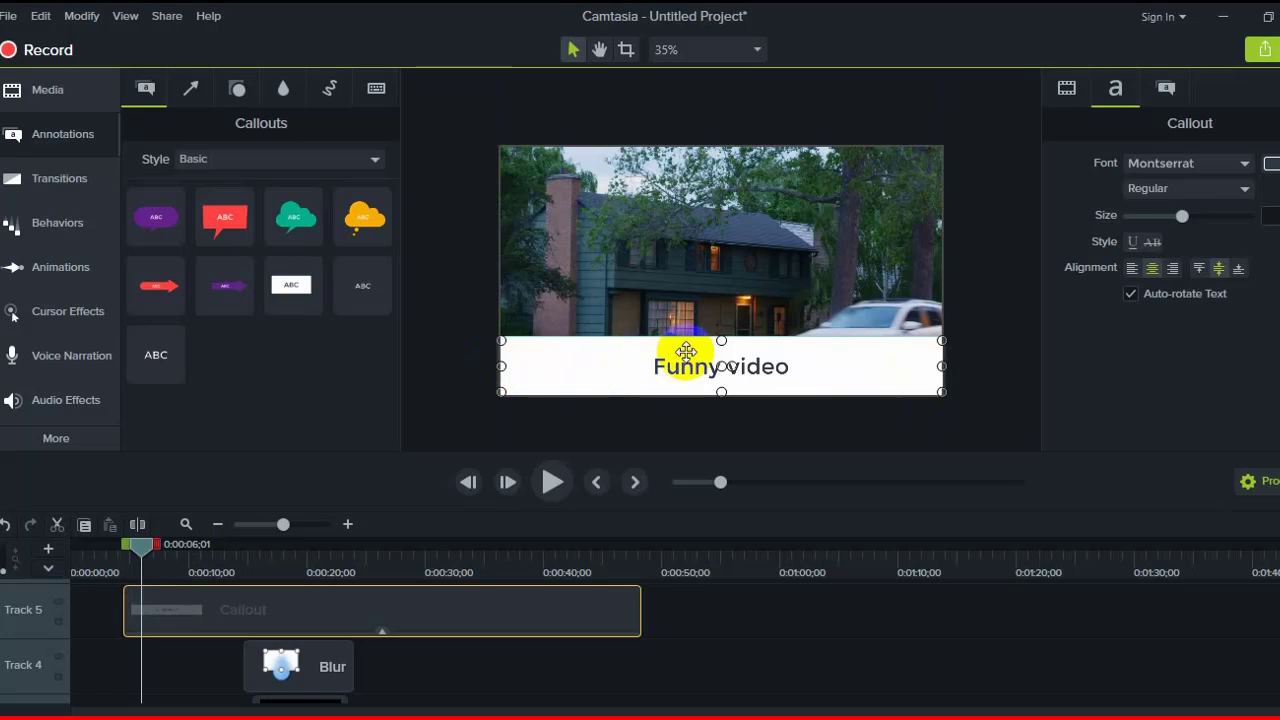
pyautogui.moveTo(721, 340); pyautogui.dragTo(720, 370)
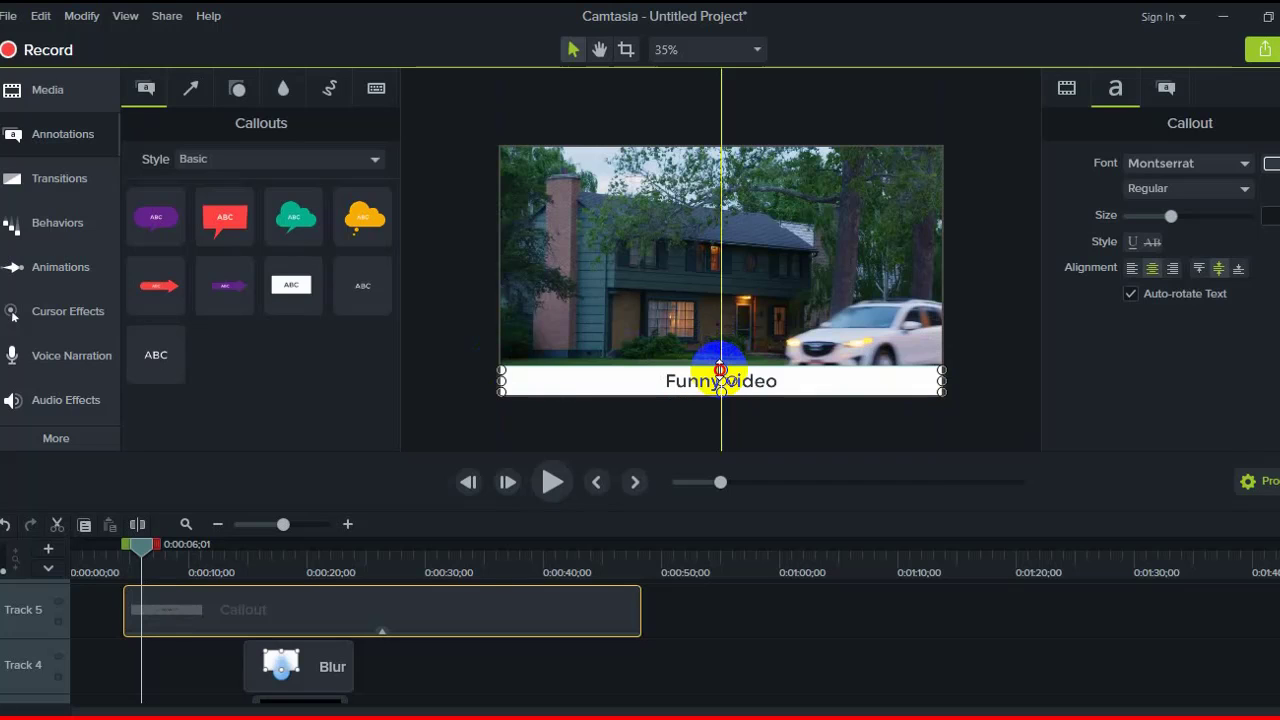
pyautogui.moveTo(720, 378); pyautogui.dragTo(720, 378)
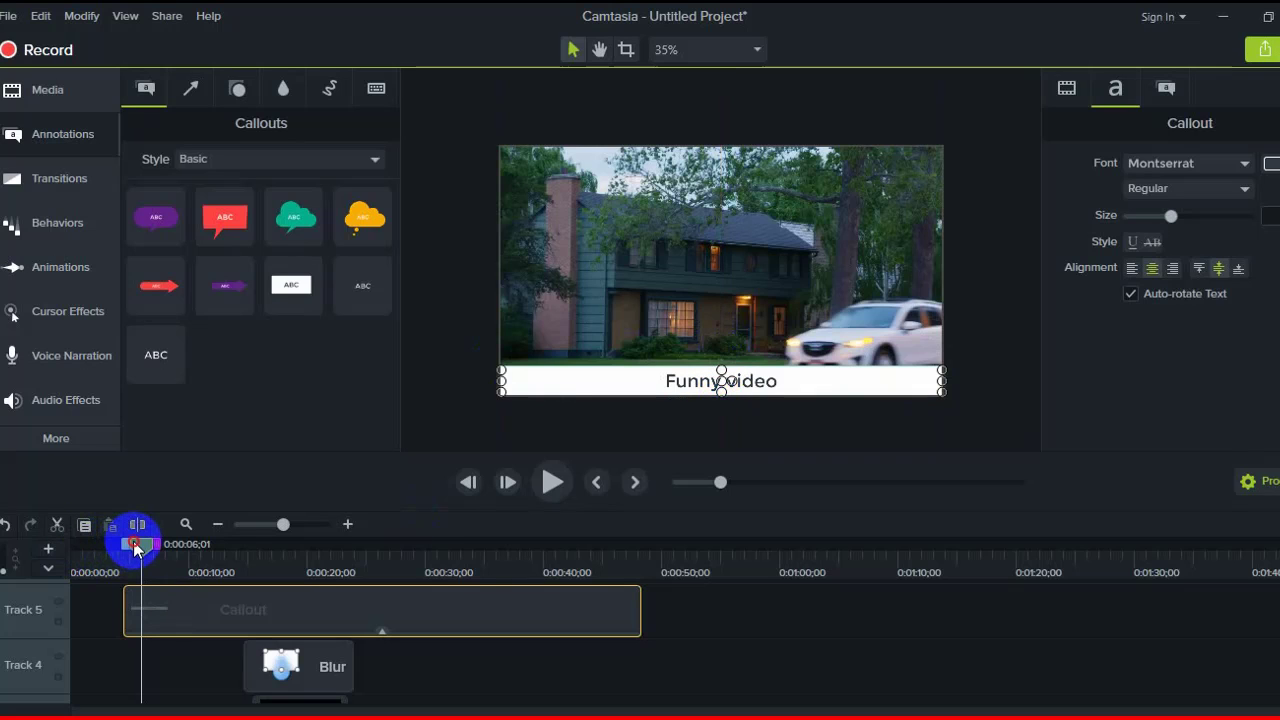
# Step: Split the Callout clip on Track 5 at 0:00:23;16 and delete the part after the split
pyautogui.moveTo(136, 549); pyautogui.dragTo(454, 586)
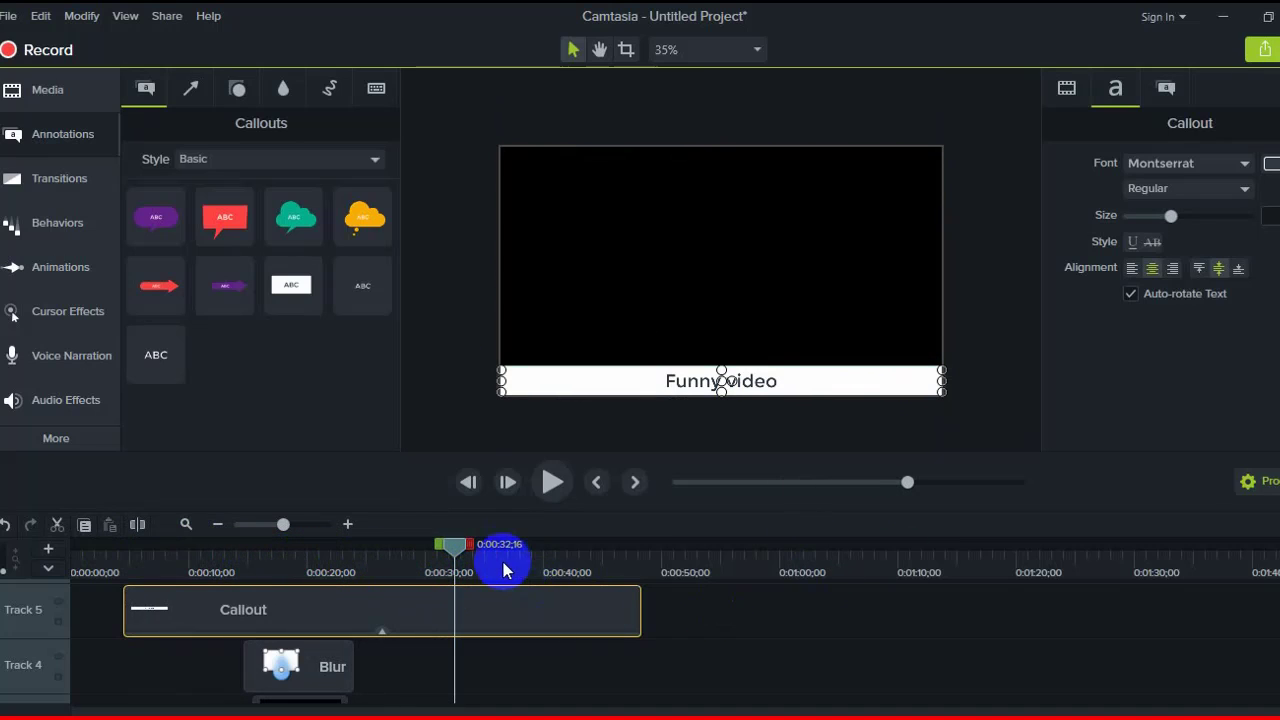
pyautogui.scroll(-3, 486, 628)
pyautogui.scroll(3, 487, 628)
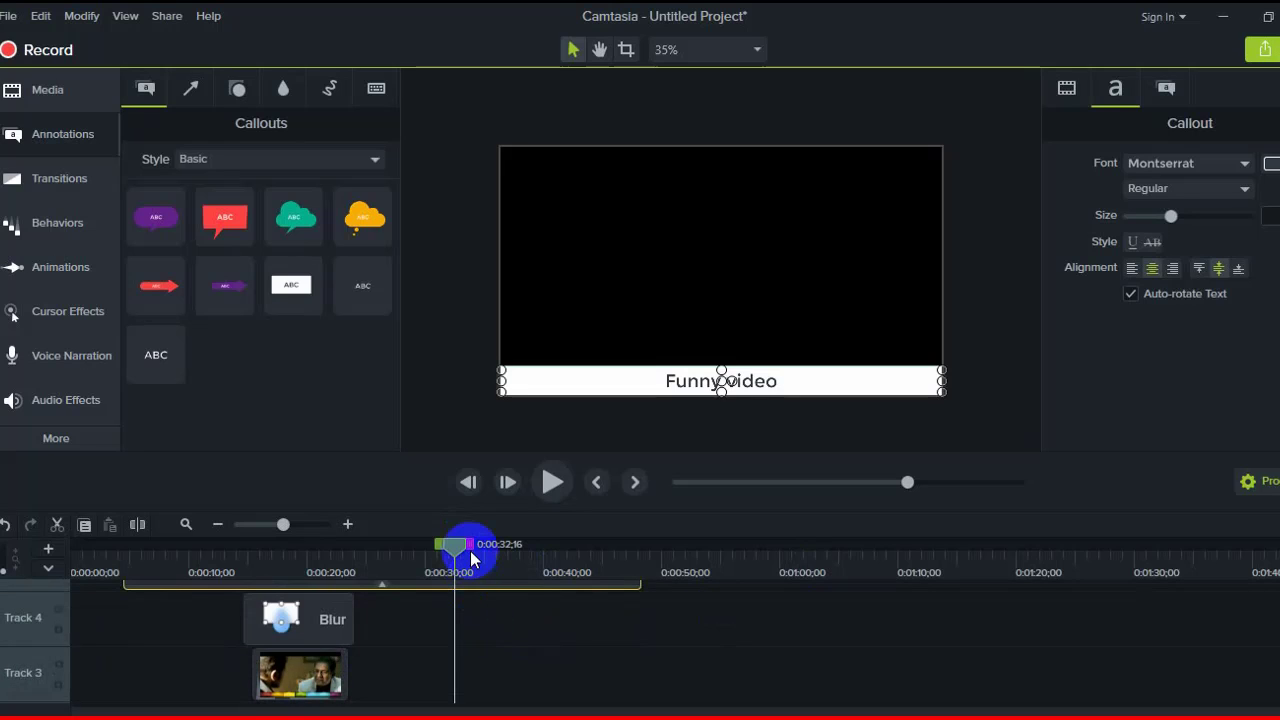
pyautogui.moveTo(470, 552); pyautogui.dragTo(346, 566)
pyautogui.scroll(1, 405, 630)
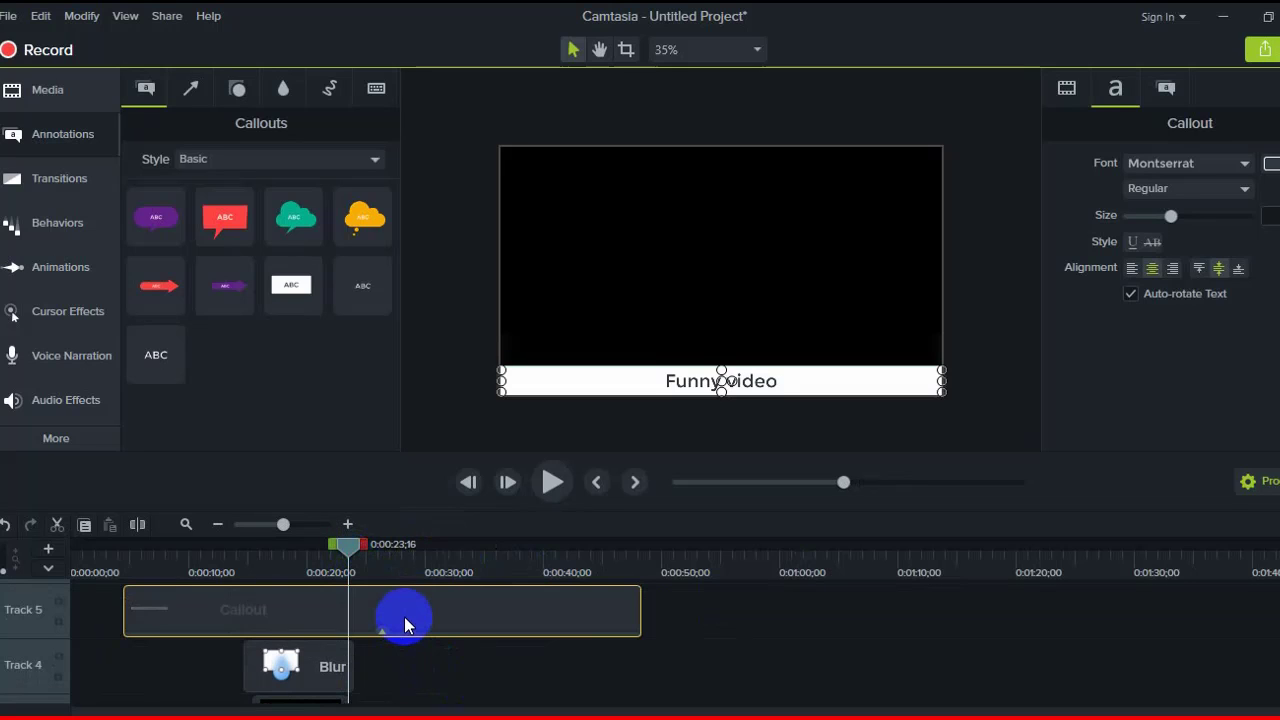
pyautogui.click(137, 524)
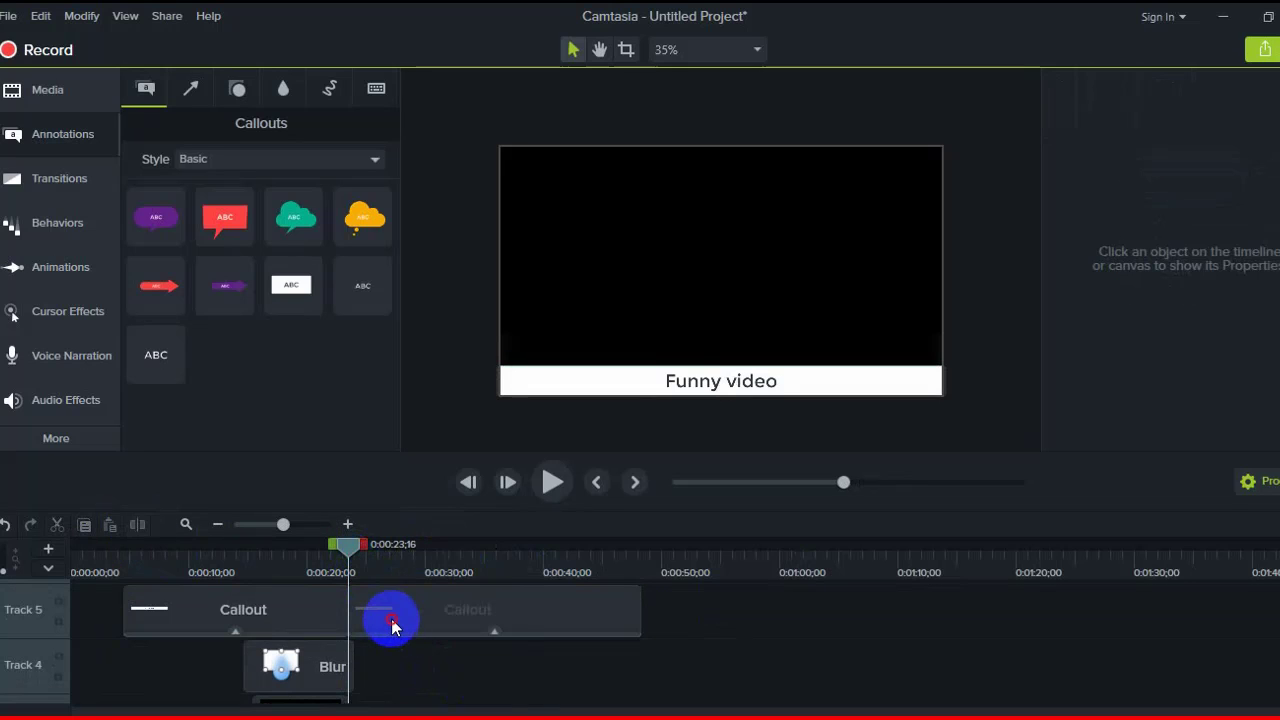
pyautogui.click(392, 625)
pyautogui.rightClick(391, 618)
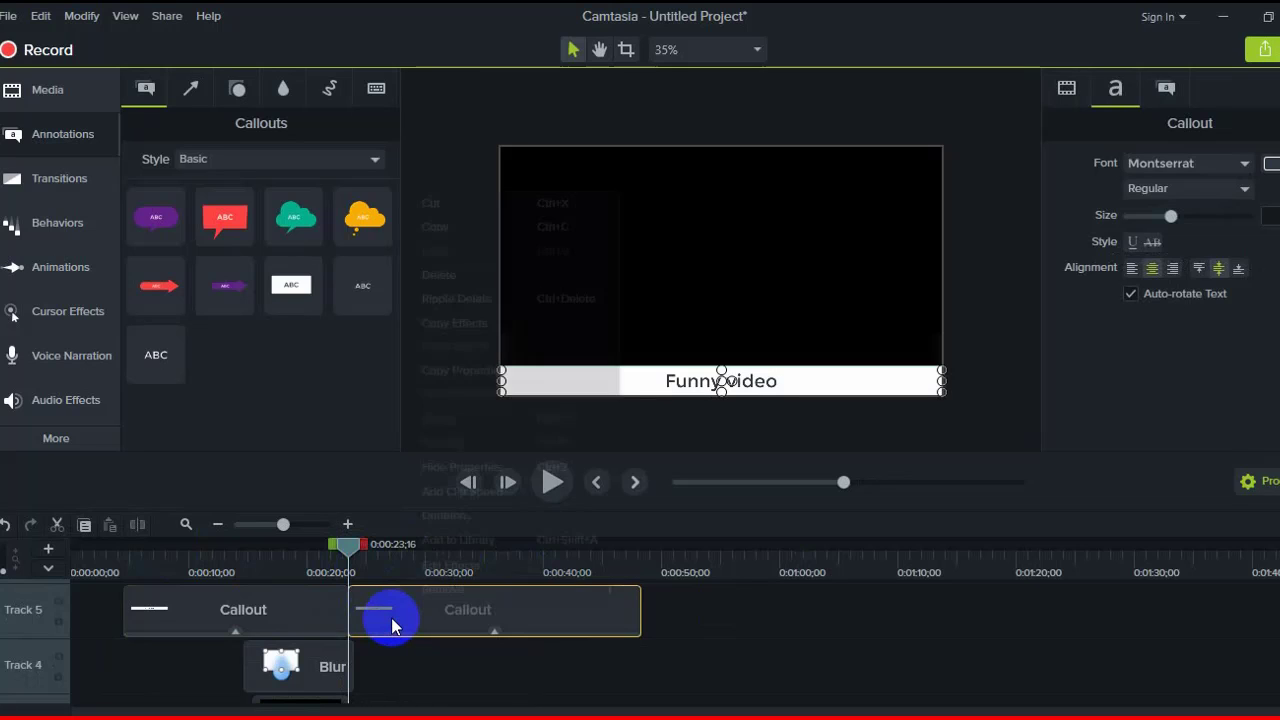
pyautogui.click(439, 275)
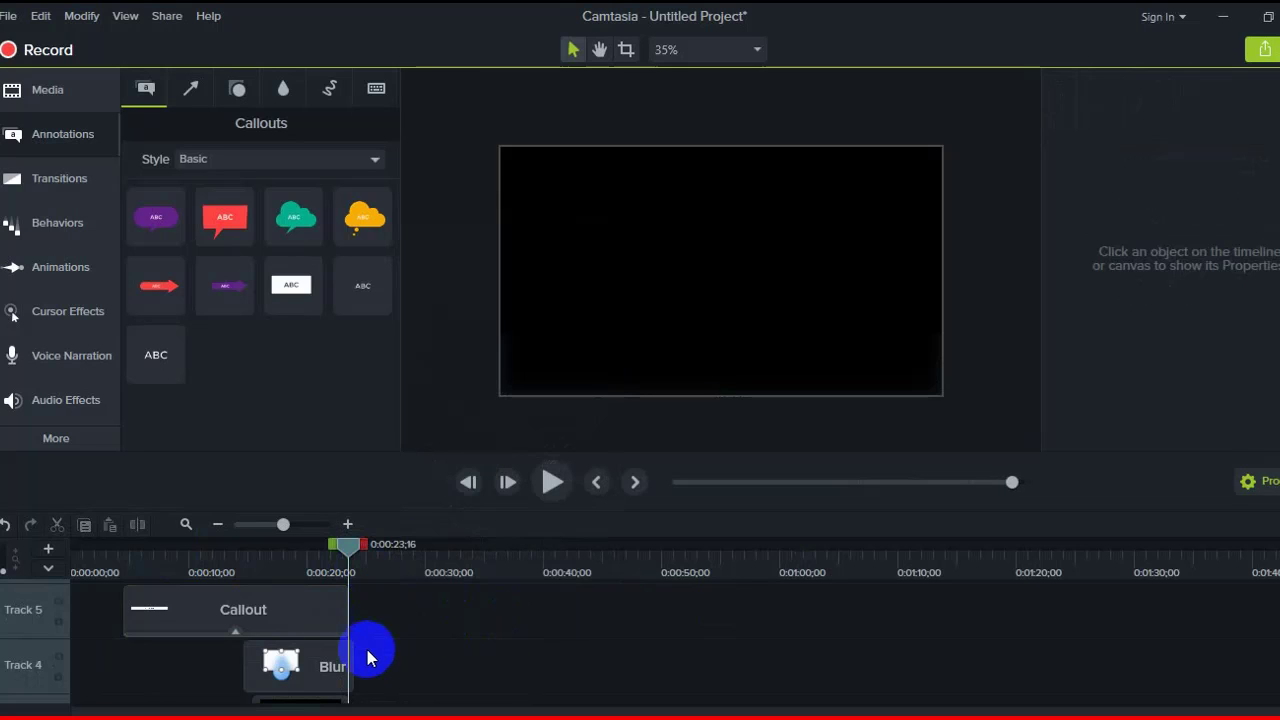
# Step: Trim the end of the Blur clip on Track 4 back to 0:00:23;06
pyautogui.click(340, 549)
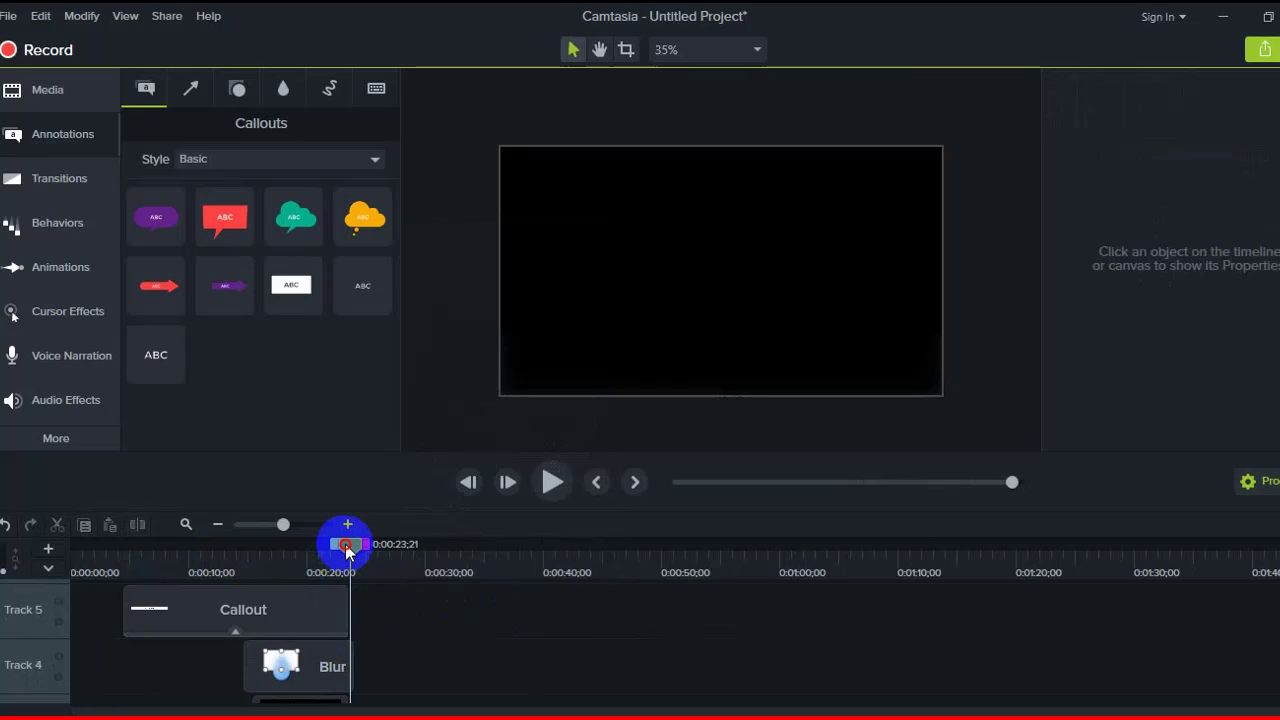
pyautogui.moveTo(346, 549); pyautogui.dragTo(336, 557)
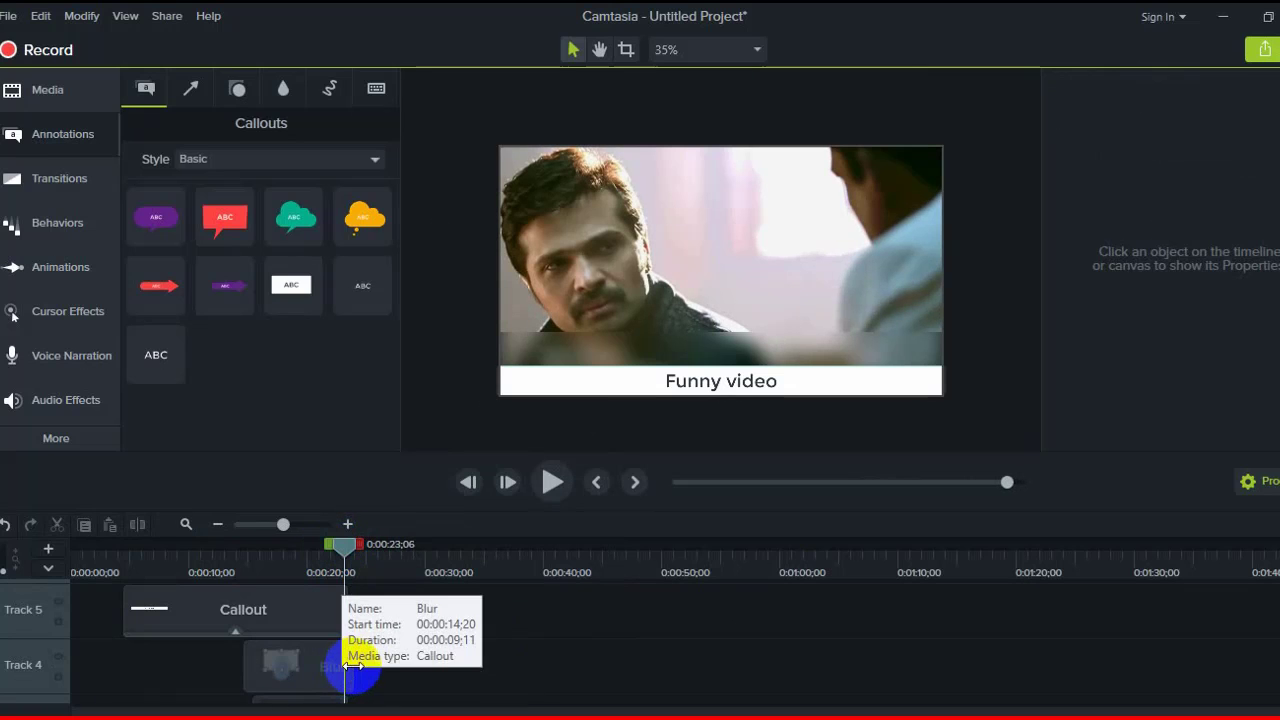
pyautogui.moveTo(346, 669); pyautogui.dragTo(346, 667)
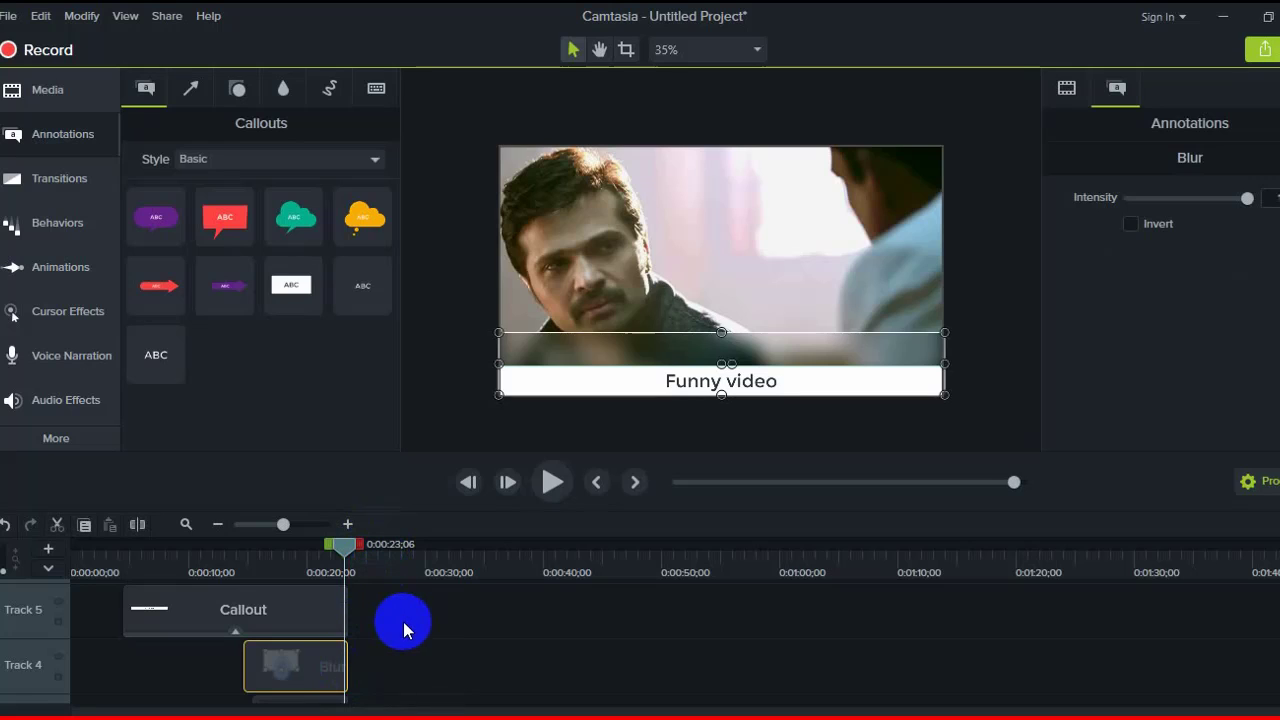
# Step: Look through the timeline's tracks to examine which clips they hold and which tracks are free
pyautogui.scroll(1, 404, 621)
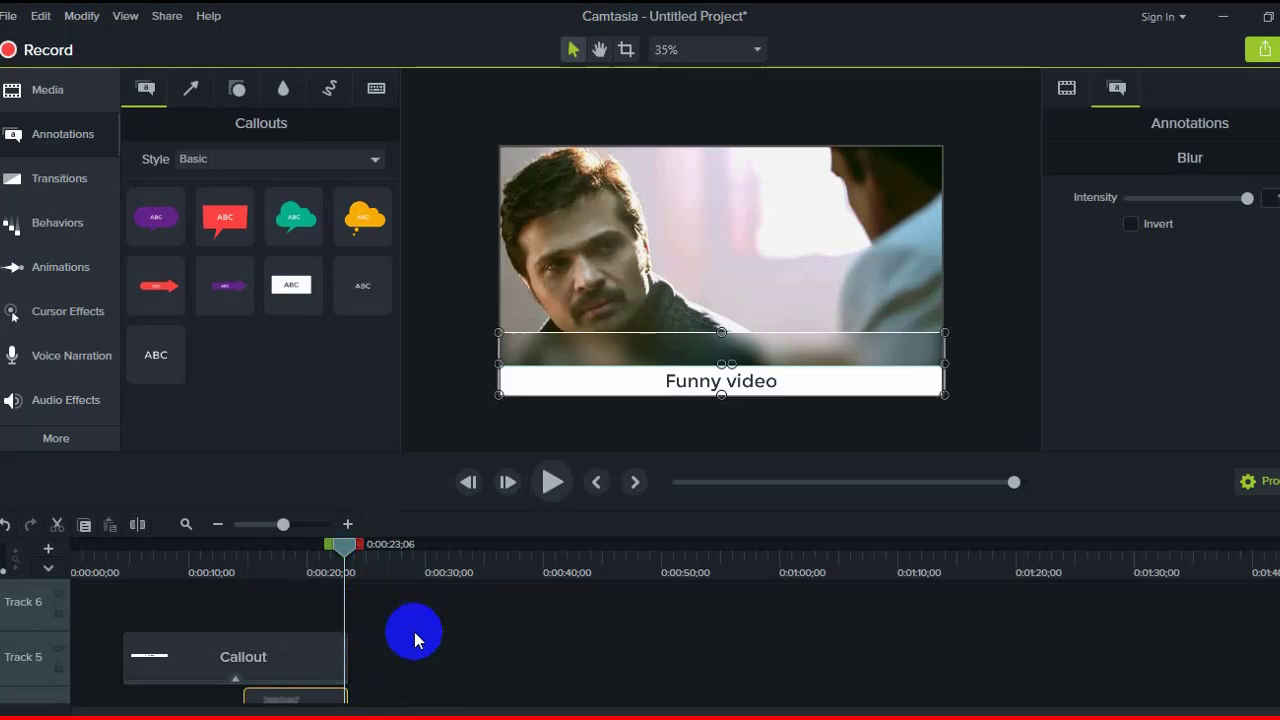
pyautogui.scroll(-1, 30, 625)
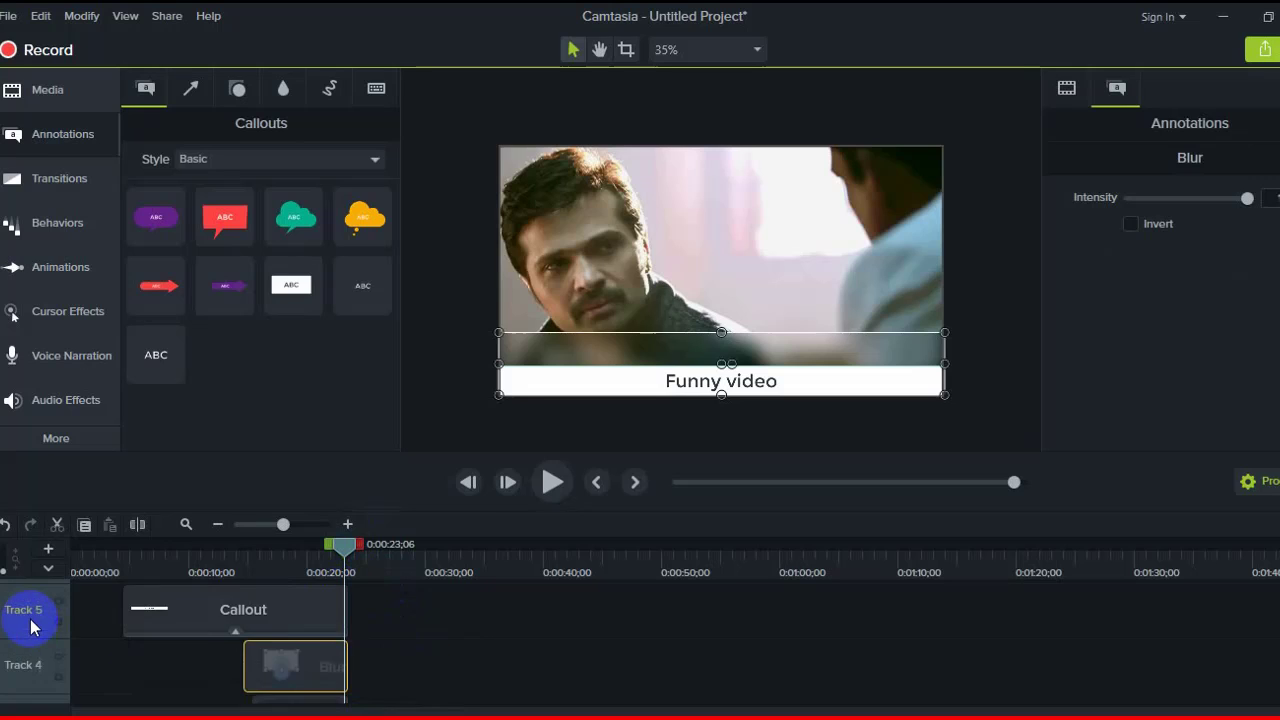
pyautogui.scroll(-3, 30, 630)
pyautogui.scroll(1, 30, 625)
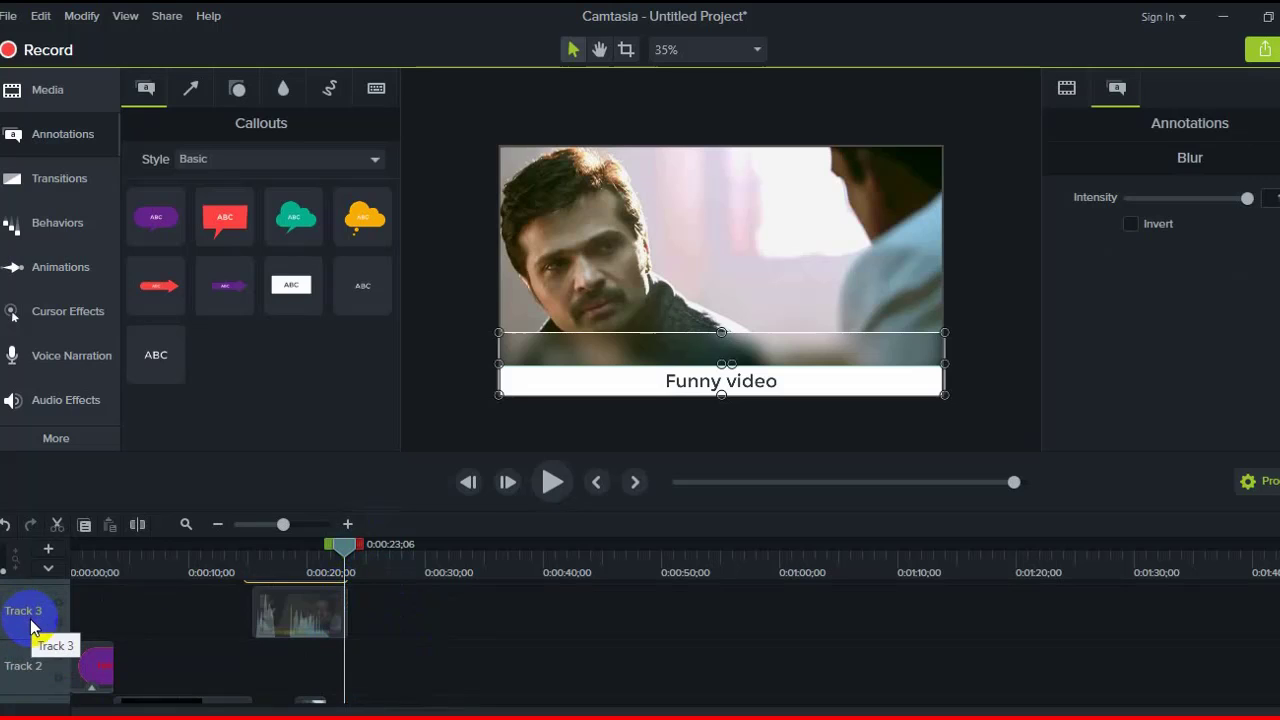
pyautogui.scroll(1, 30, 628)
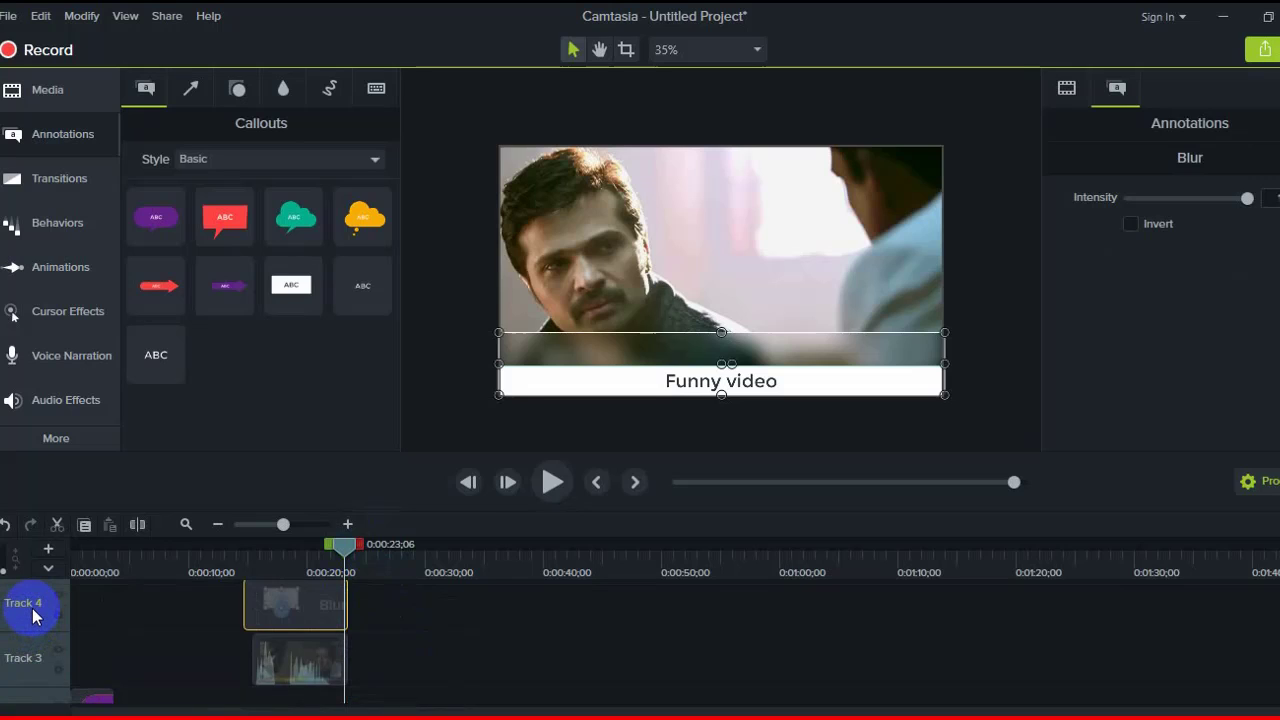
pyautogui.scroll(1, 33, 616)
pyautogui.scroll(2, 40, 607)
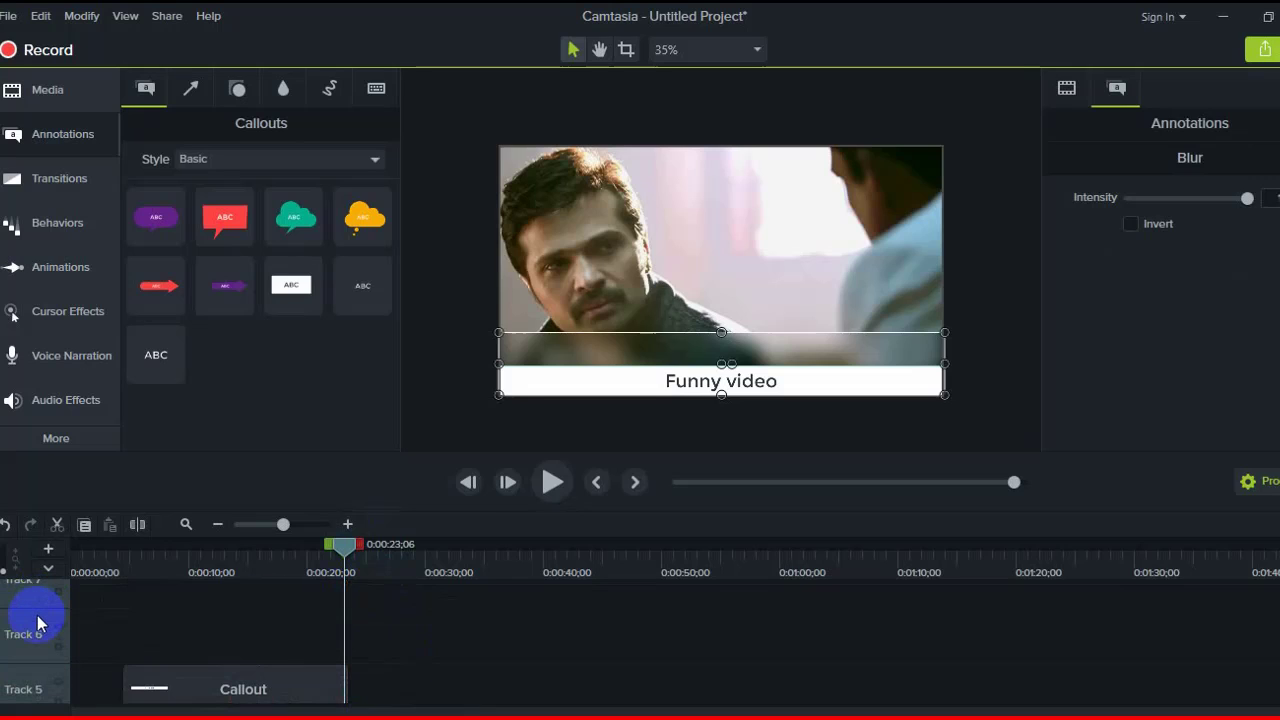
pyautogui.scroll(1, 40, 624)
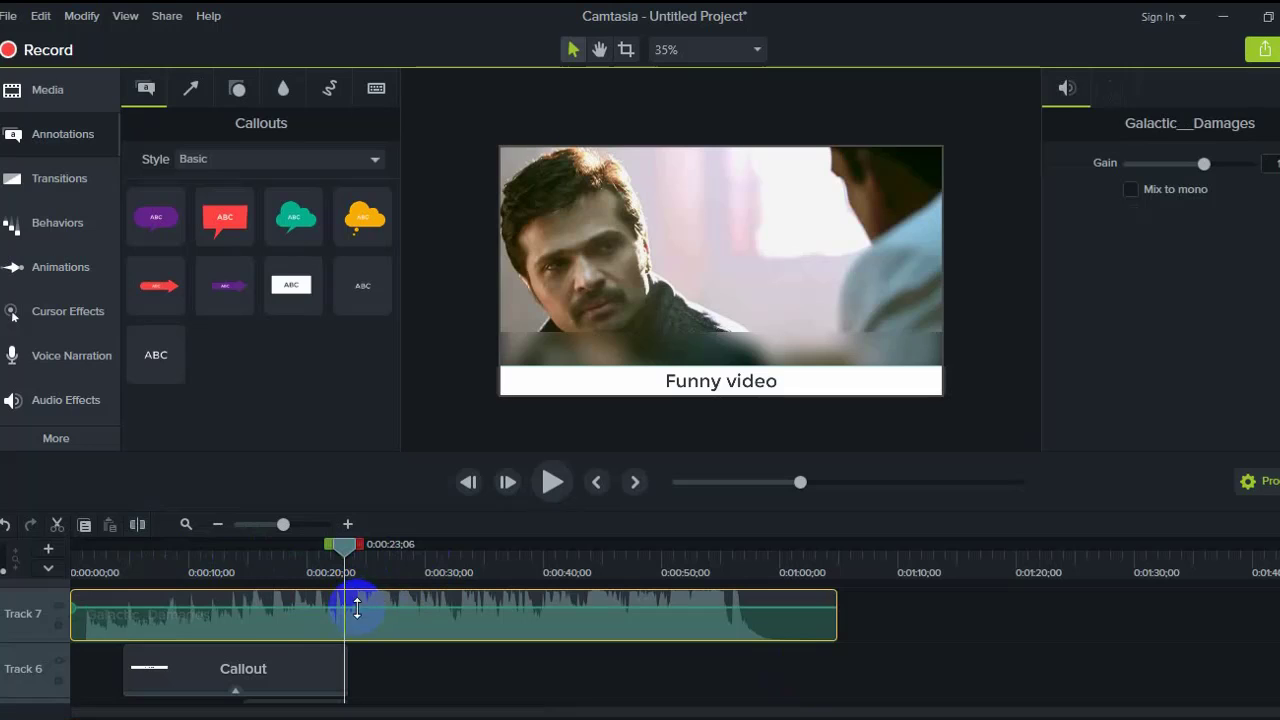
# Step: Split the Galactic_Damages audio on Track 7 at 0:00:23;06 and delete the part after the split
pyautogui.click(138, 528)
pyautogui.click(486, 626)
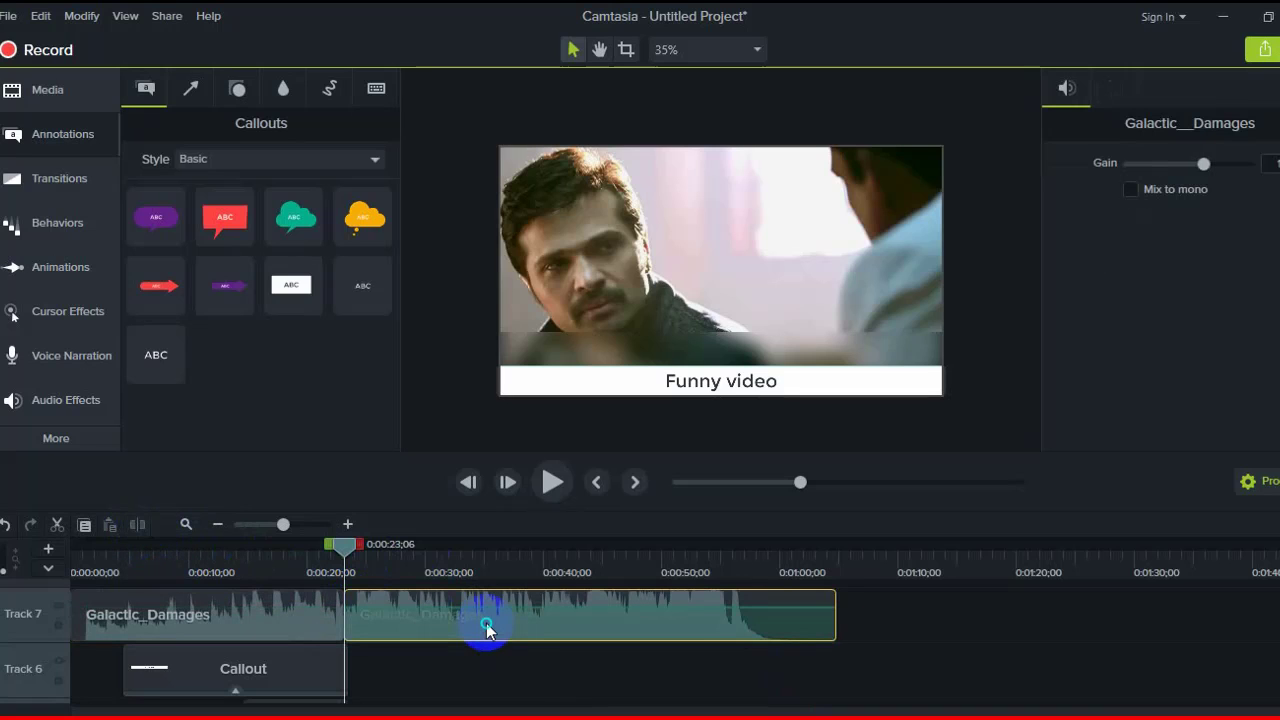
pyautogui.rightClick(486, 626)
pyautogui.click(536, 352)
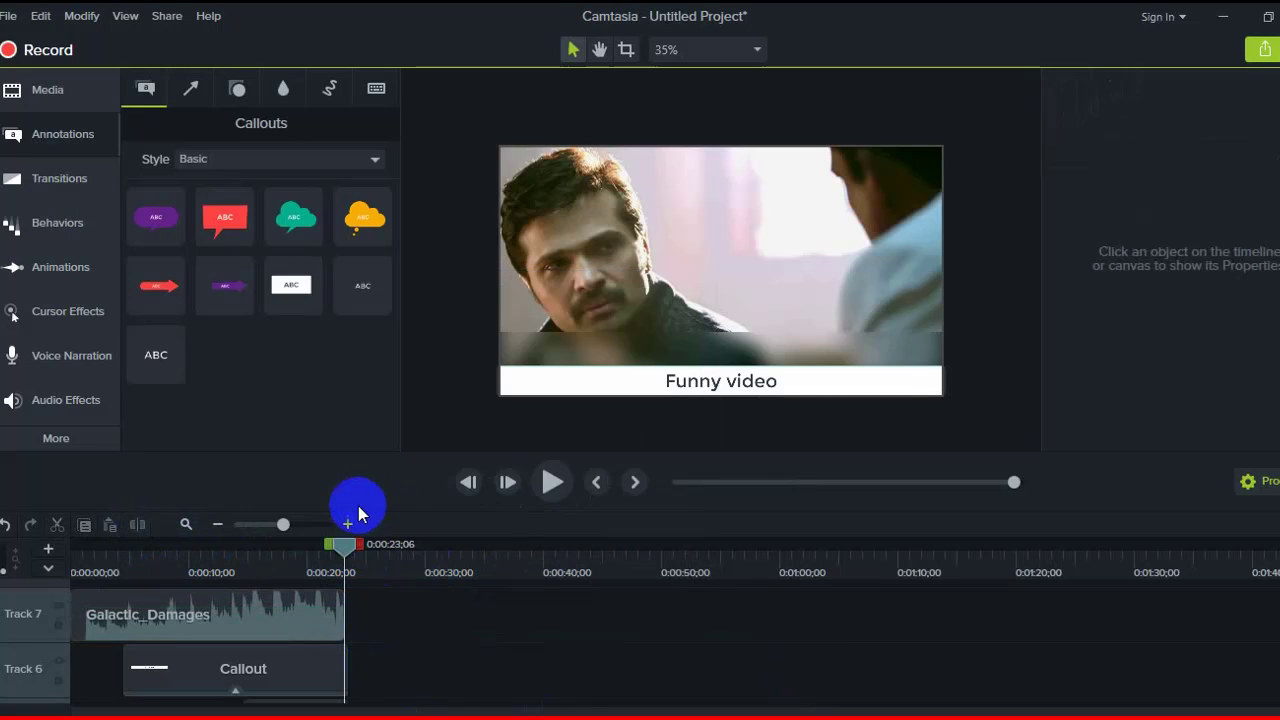
# Step: Play the timeline from about 0:00:11;13 and again from the beginning to check the edit, stopping on the purple title callout
pyautogui.moveTo(343, 544); pyautogui.dragTo(205, 557)
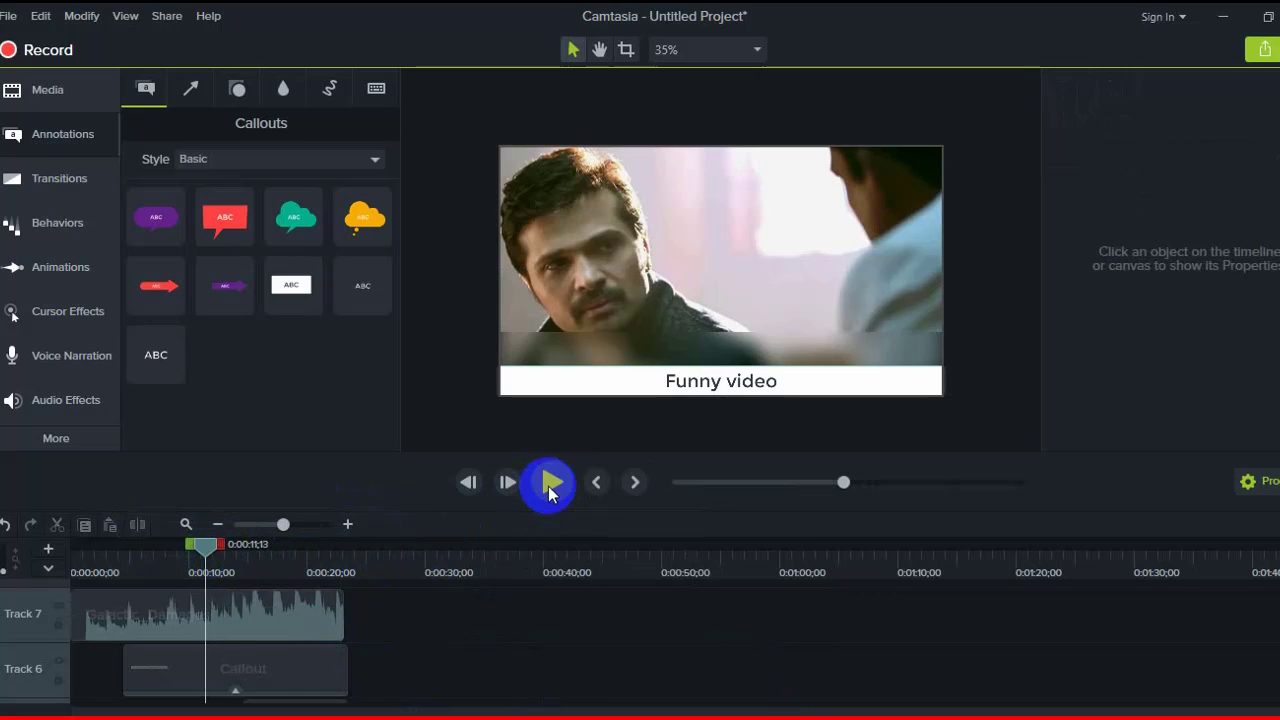
pyautogui.click(551, 482)
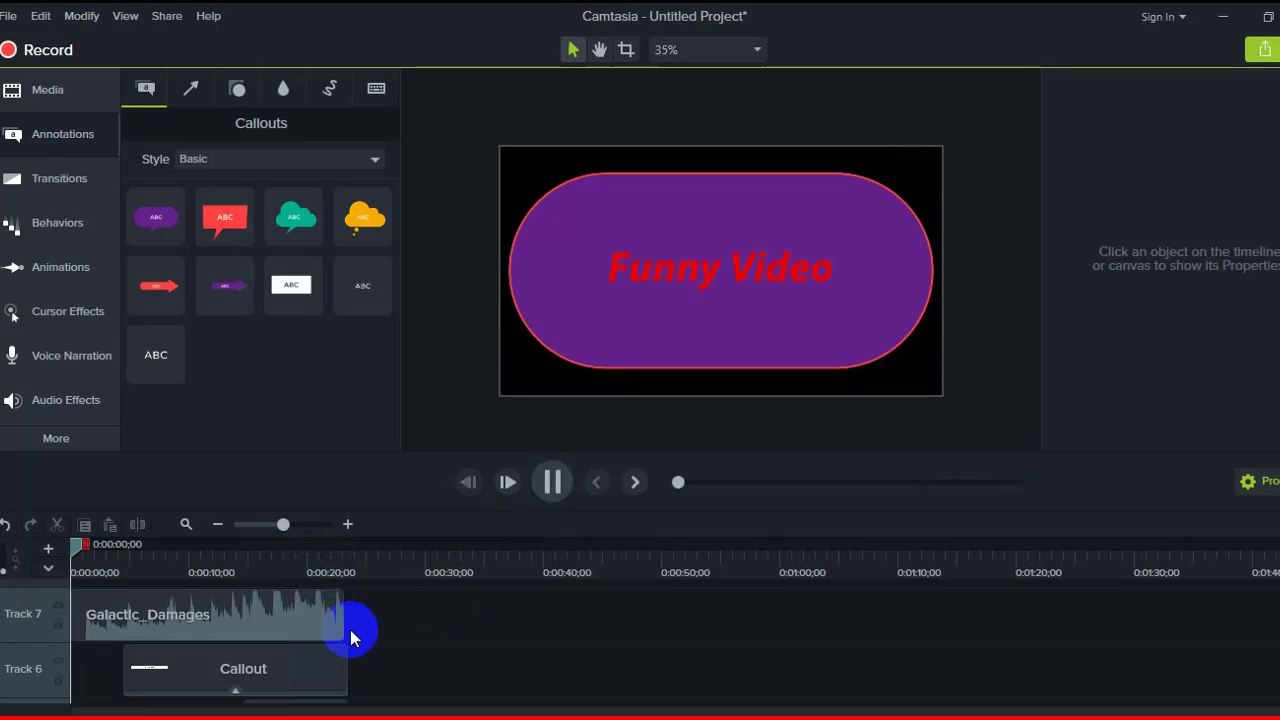
pyautogui.click(727, 262)
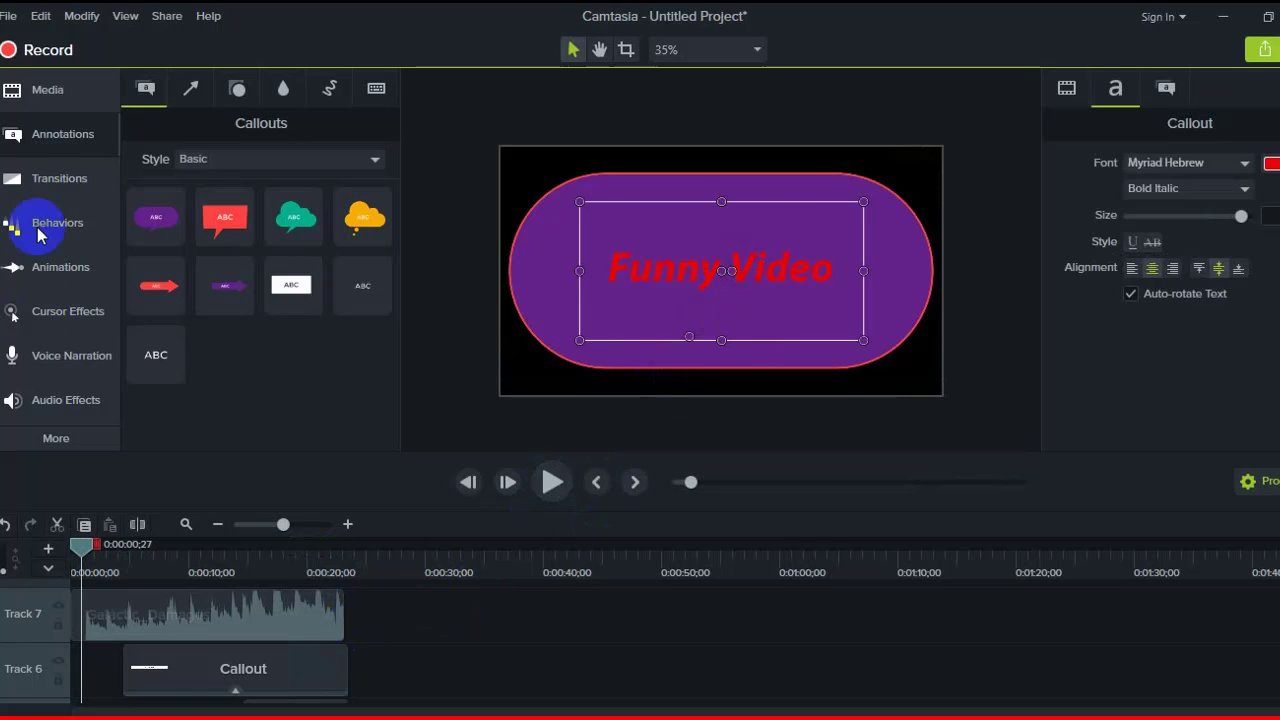
# Step: Apply the Jump And Fall behavior to the white "Funny video" banner callout on Track 6
pyautogui.click(45, 178)
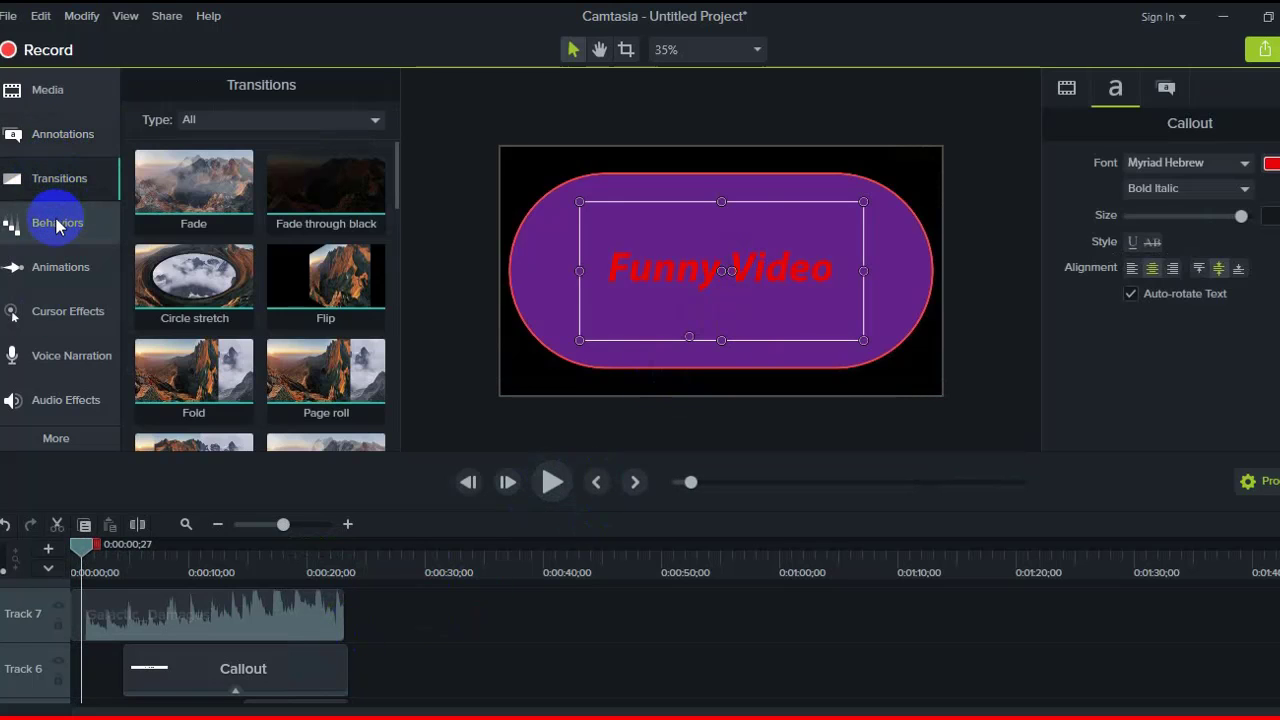
pyautogui.click(57, 224)
pyautogui.moveTo(186, 243); pyautogui.dragTo(245, 677)
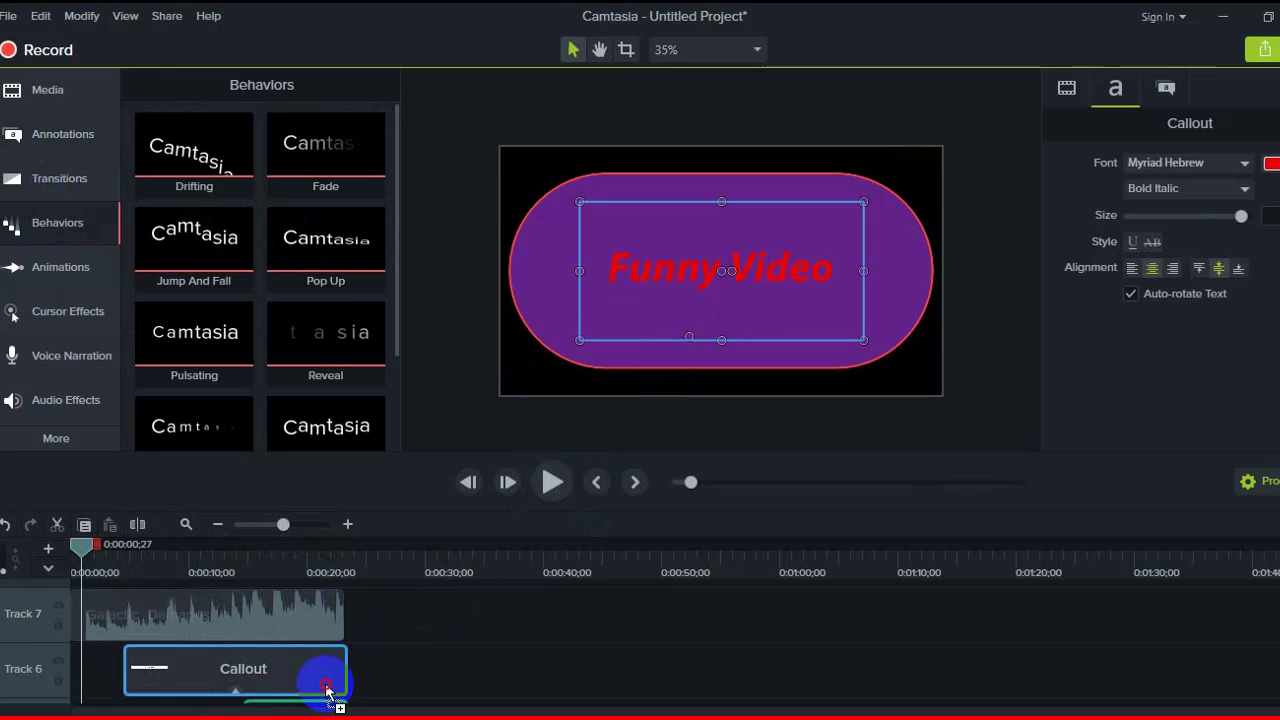
pyautogui.click(263, 663)
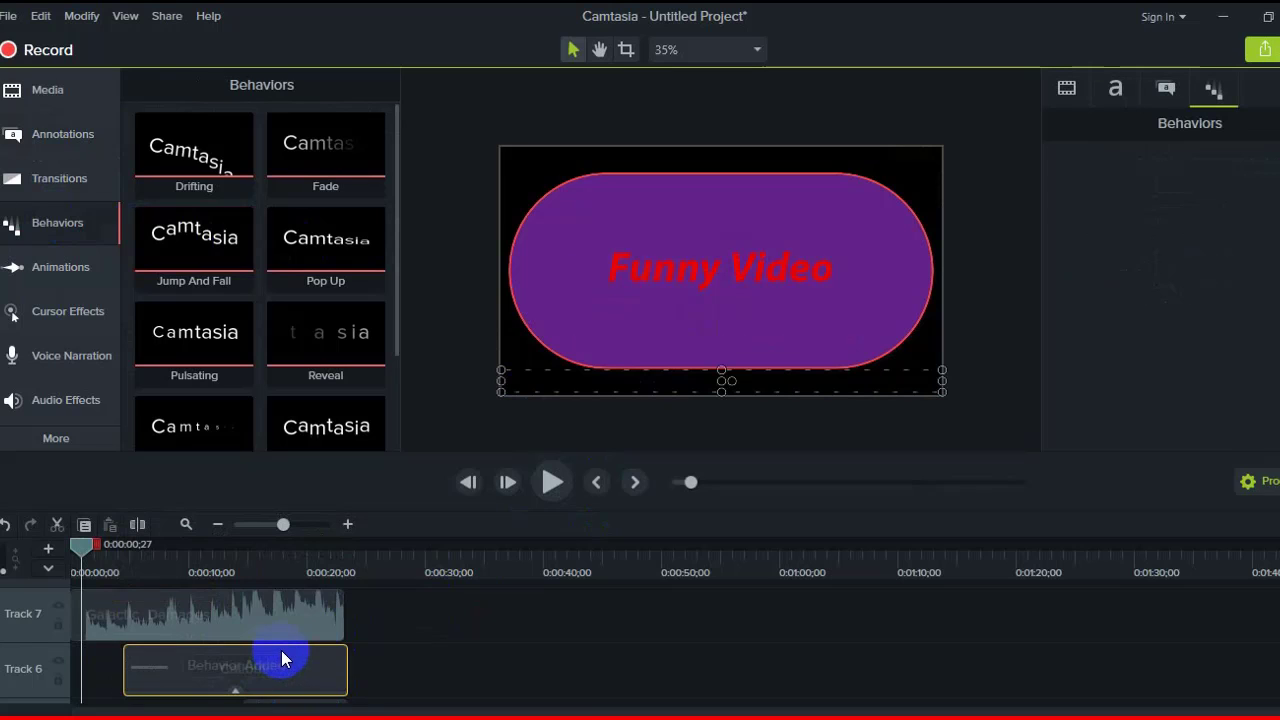
# Step: Apply the Scale behavior to the purple "Funny Video" title callout on Track 2
pyautogui.scroll(-3, 320, 640)
pyautogui.scroll(-3, 343, 640)
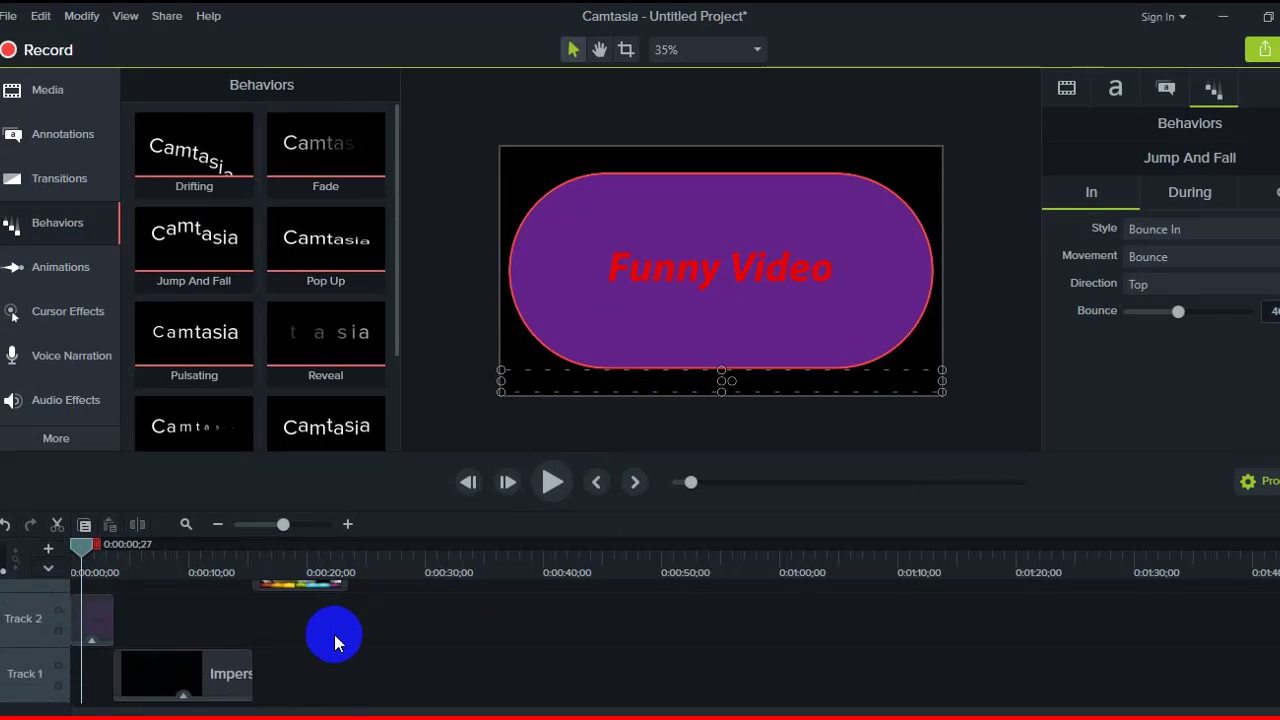
pyautogui.moveTo(197, 431); pyautogui.dragTo(86, 616)
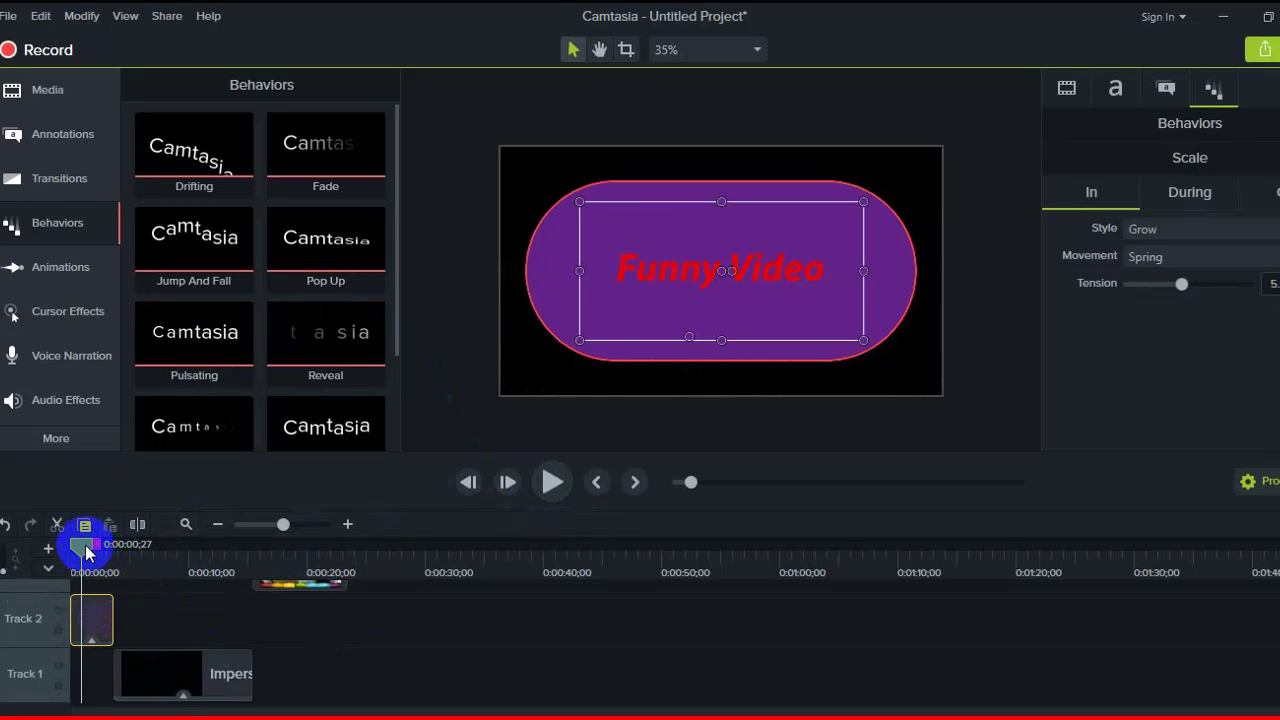
# Step: Play the whole timeline from the beginning twice to check the callout behaviors and the finished edit
pyautogui.moveTo(86, 552); pyautogui.dragTo(73, 546)
pyautogui.click(548, 484)
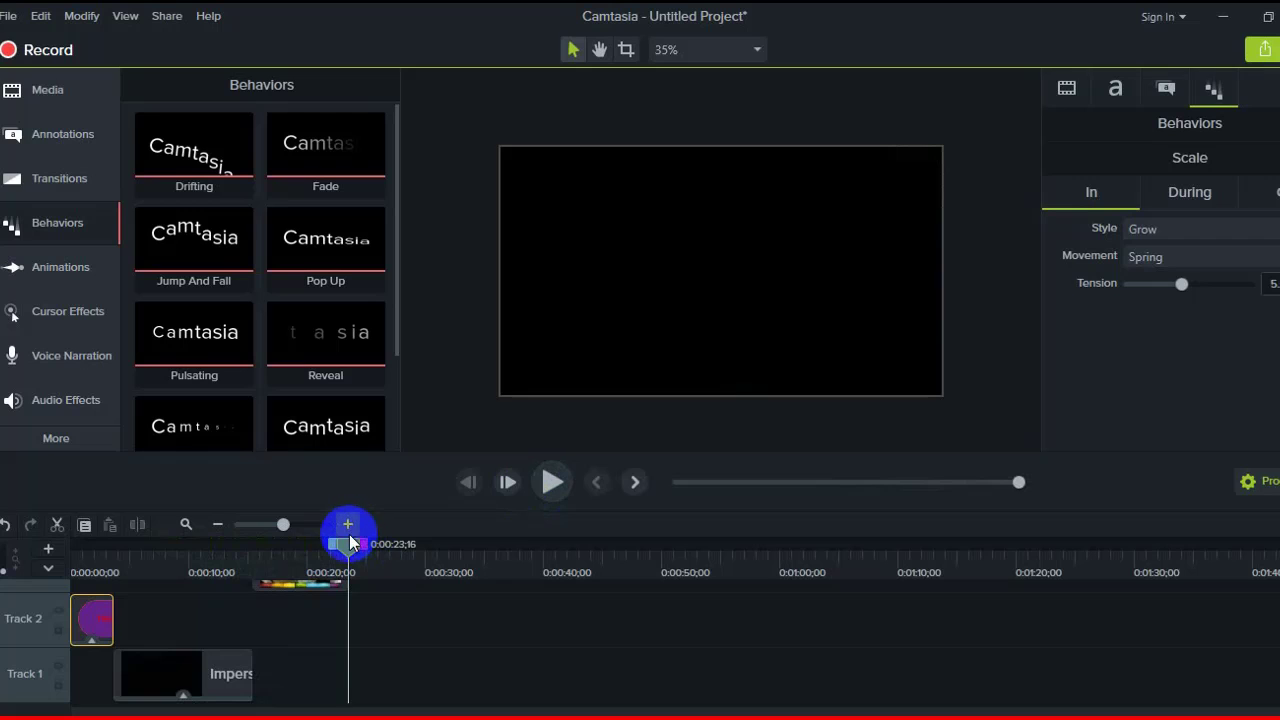
pyautogui.click(74, 566)
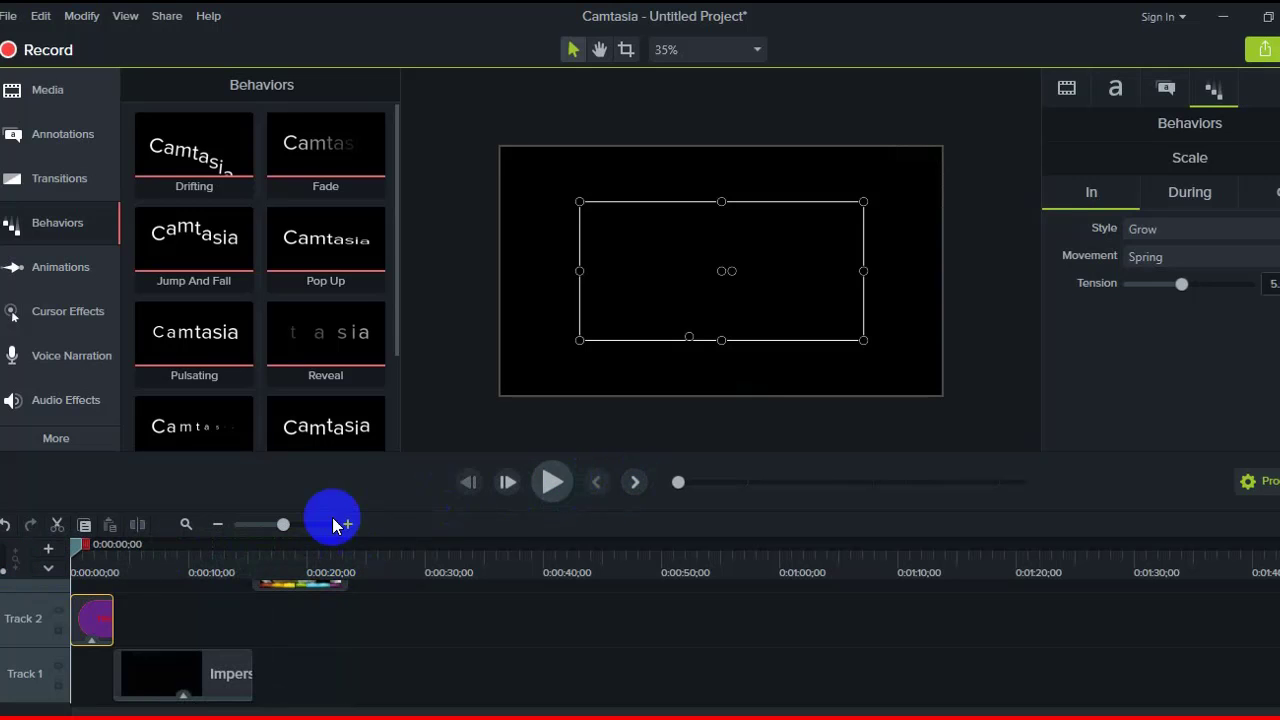
pyautogui.click(552, 482)
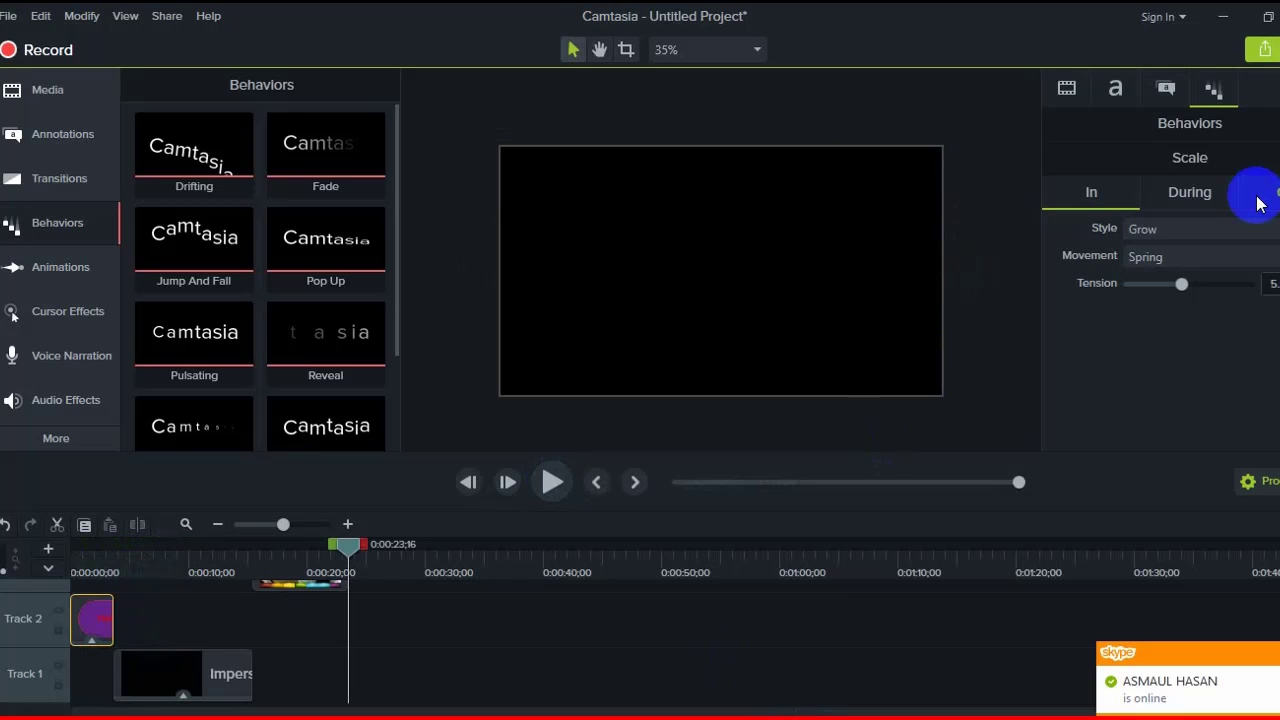
# Step: Start a local file export, dismiss the registration notice, and choose the MP4 with Smart Player (up to 1080p) preset
pyautogui.click(1266, 50)
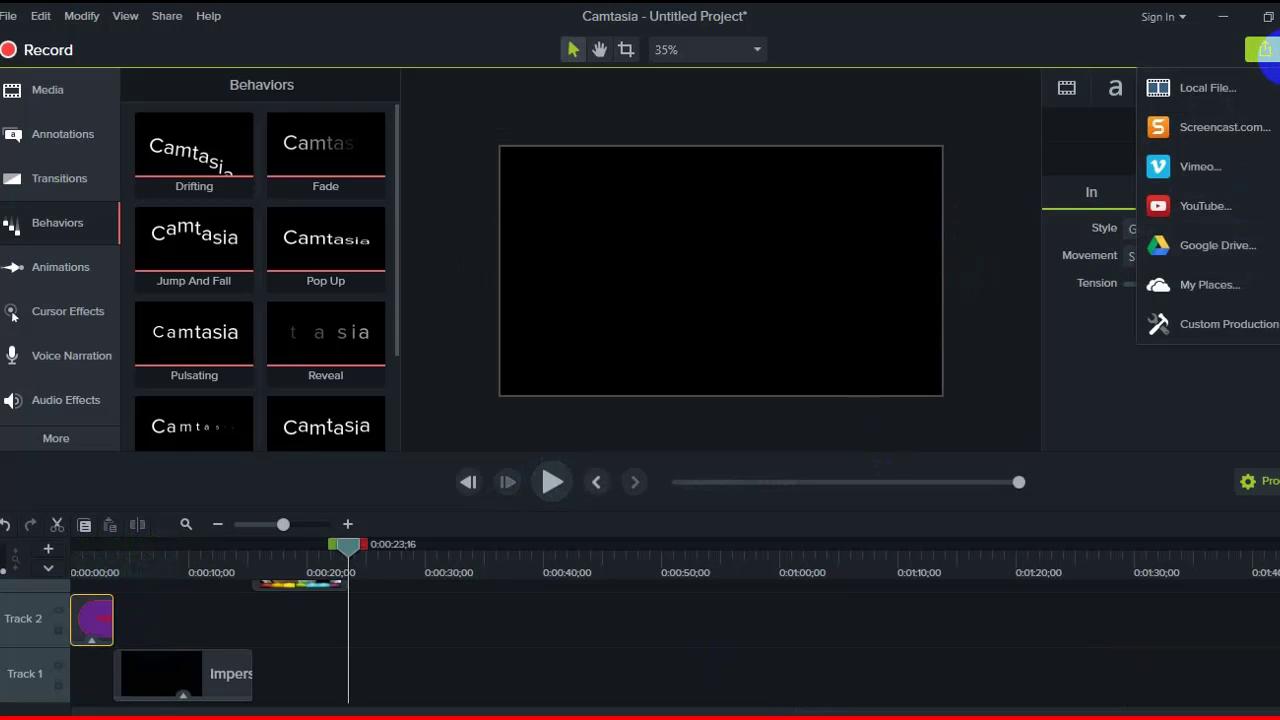
pyautogui.click(1150, 103)
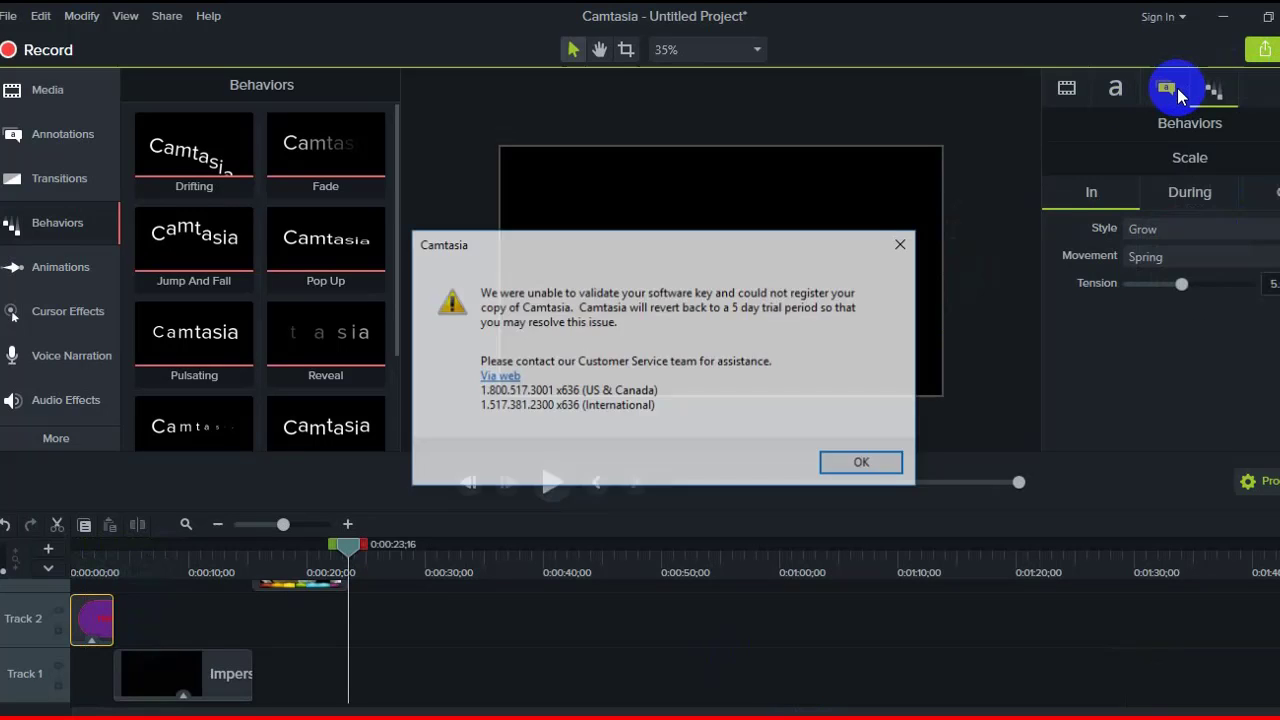
pyautogui.click(850, 460)
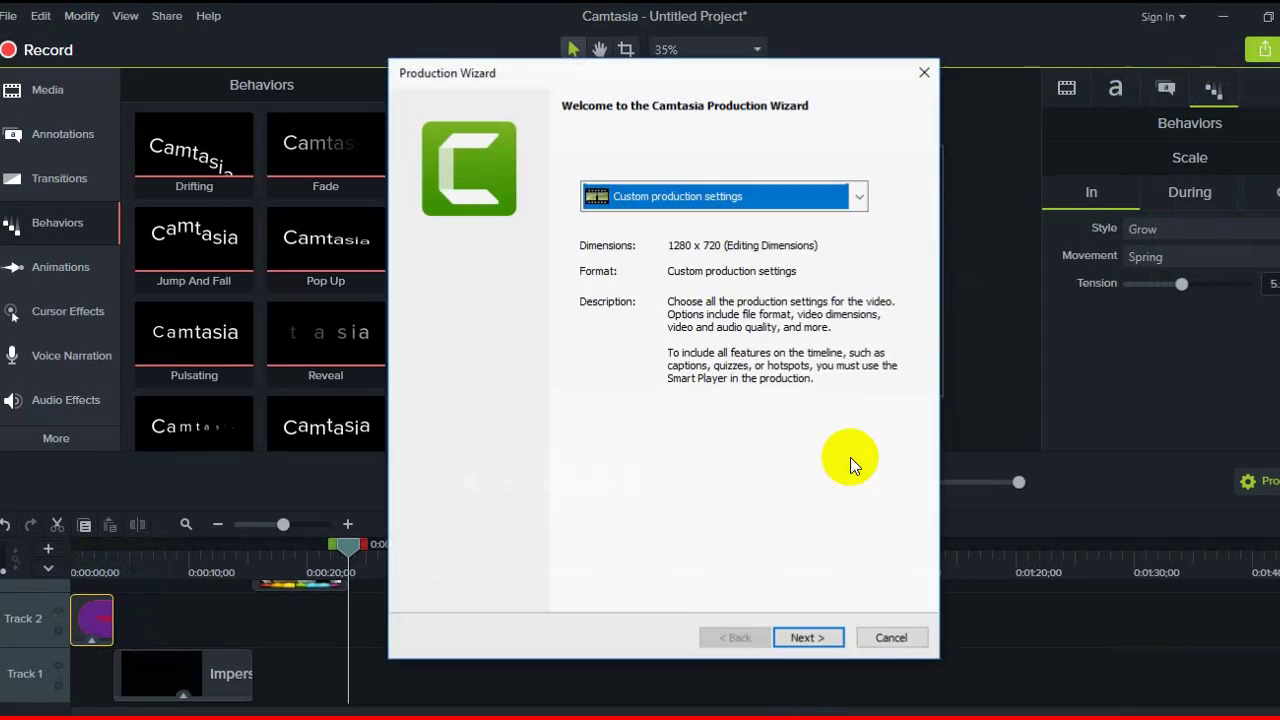
pyautogui.click(859, 196)
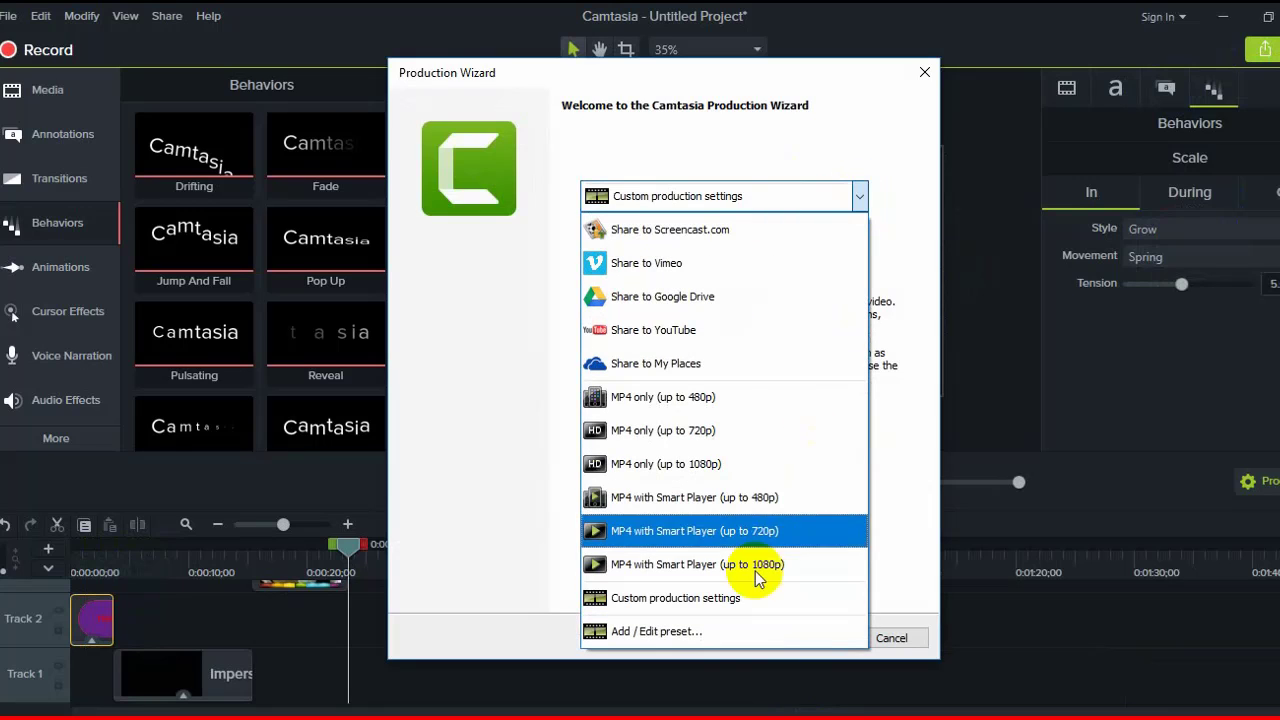
pyautogui.click(745, 566)
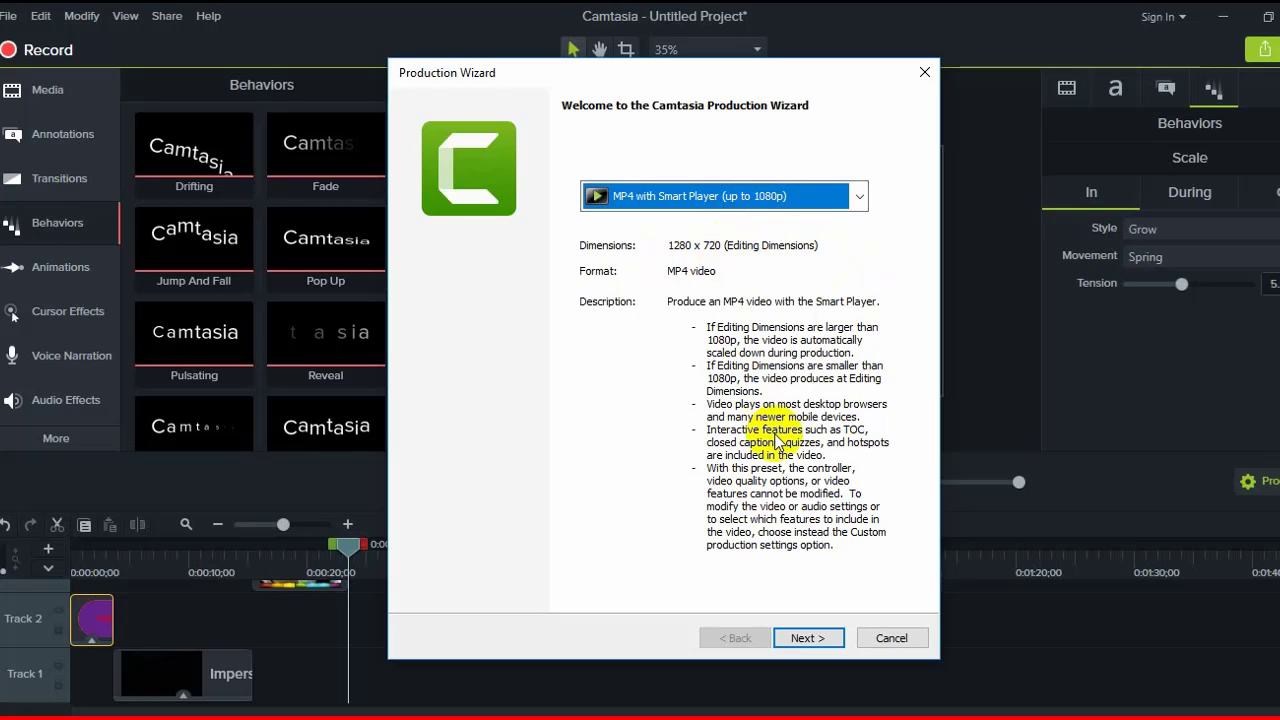
# Step: Name the production "funny video", keep the Camtasia Studio folder, and start rendering the video
pyautogui.click(808, 638)
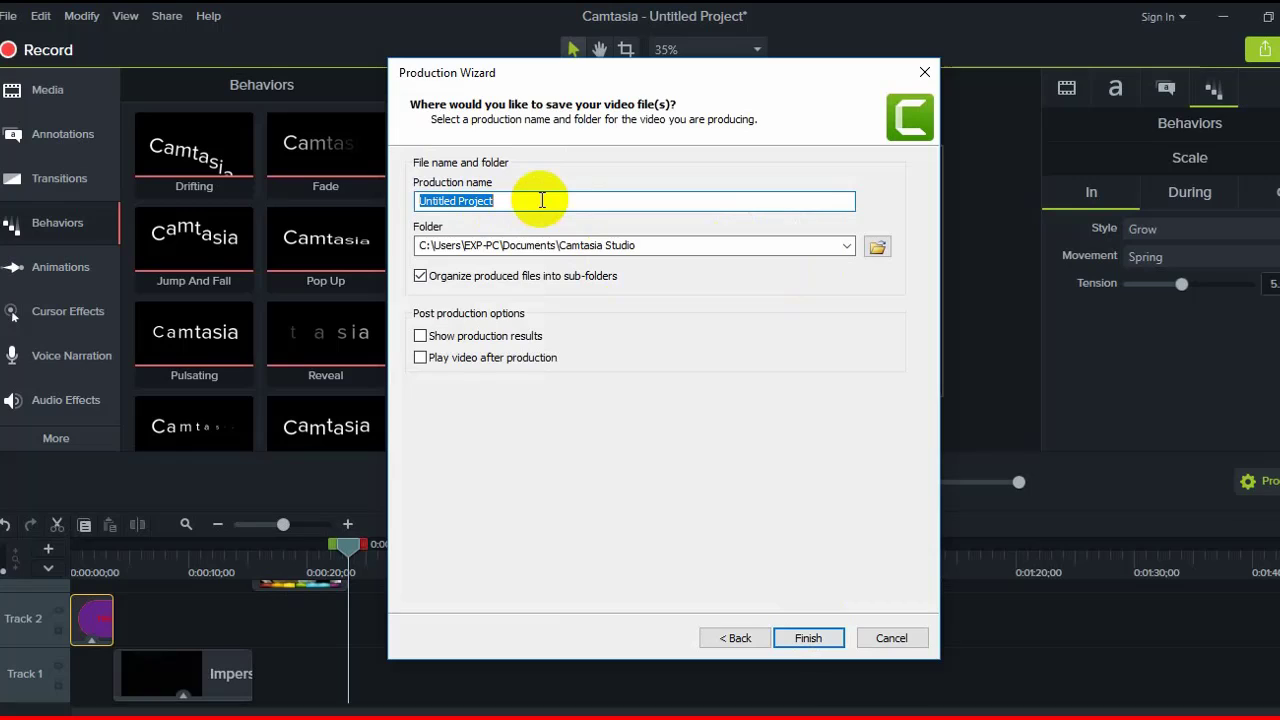
pyautogui.write('funny')
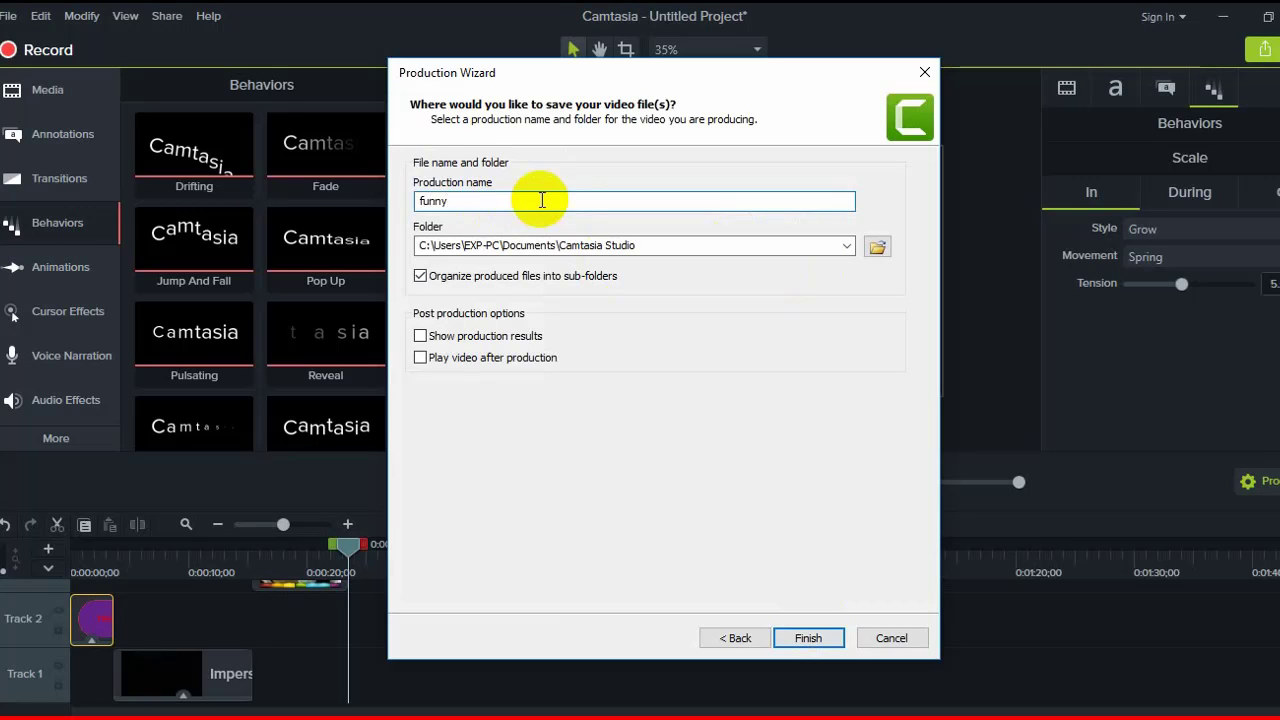
pyautogui.write(' video')
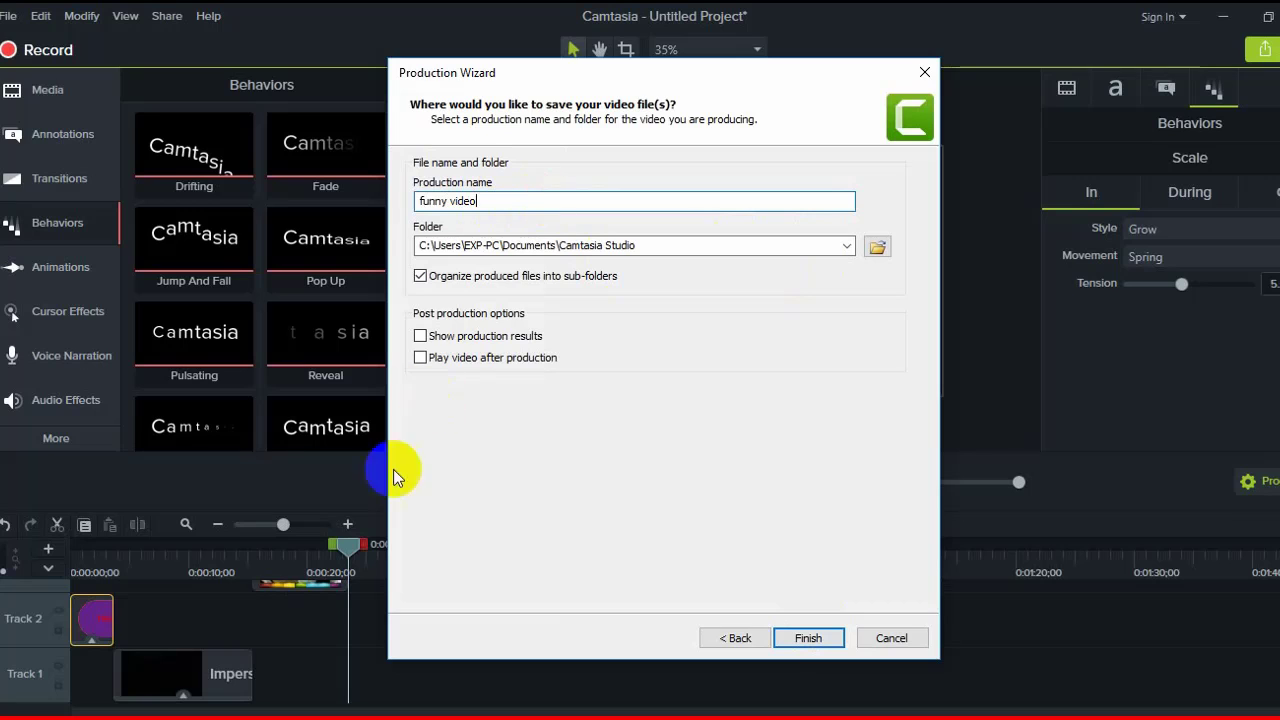
pyautogui.click(821, 637)
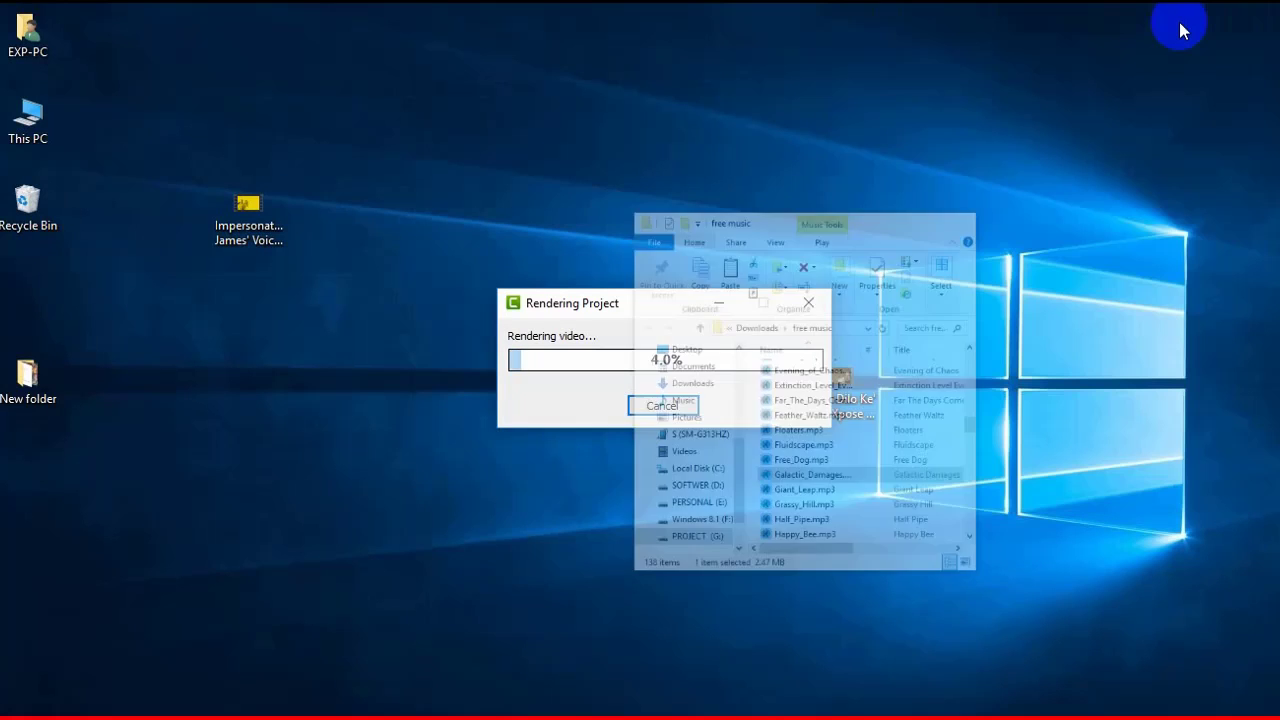
pyautogui.click(1181, 24)
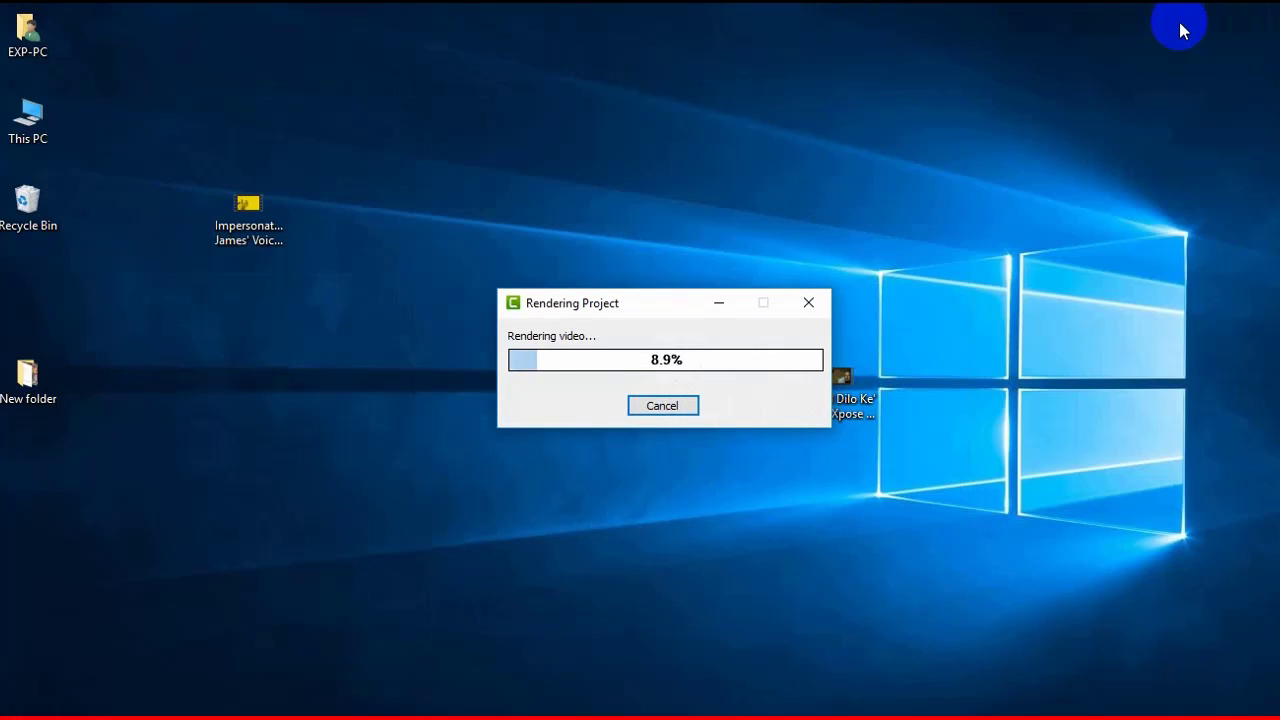